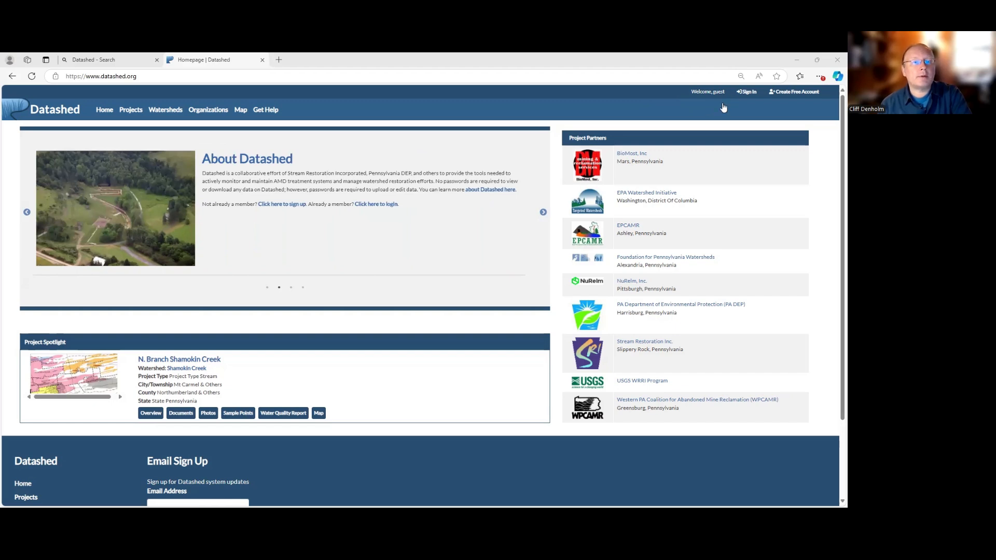
Open the form for creating a free account, place the cursor in the email address field and dismiss the autofill suggestions.
{"action": "left_click", "coordinate": [796, 92]}
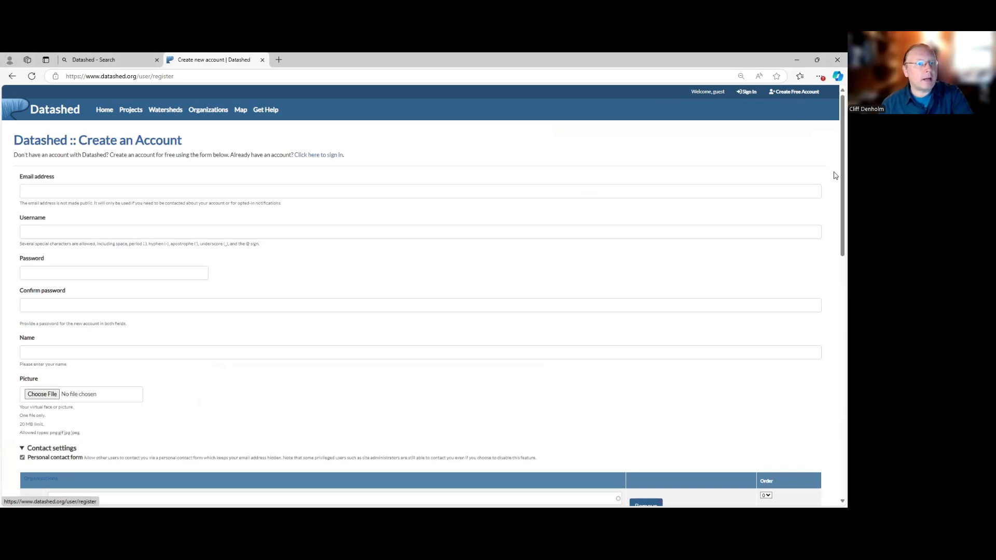
{"action": "left_click_drag", "start_coordinate": [841, 172], "coordinate": [842, 173]}
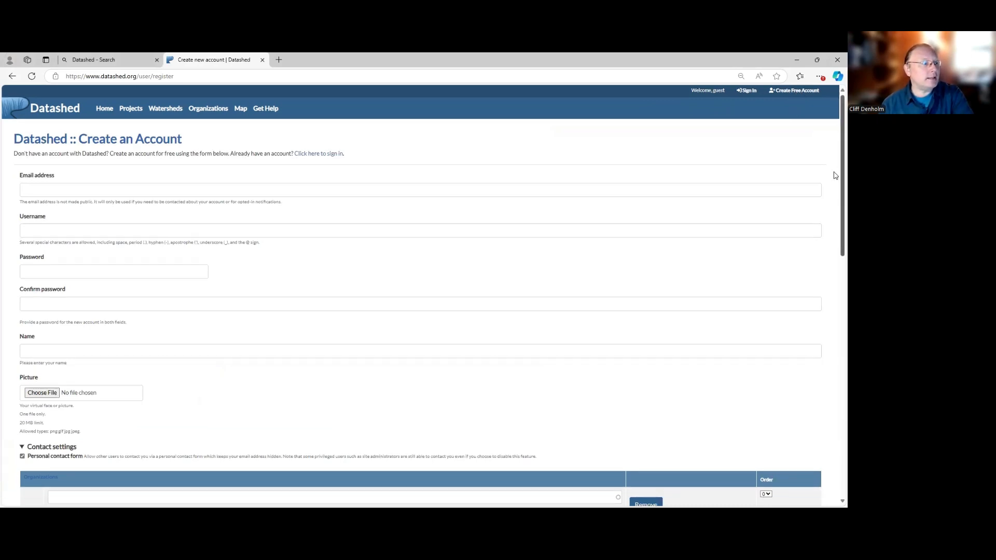
{"action": "left_click", "coordinate": [65, 191]}
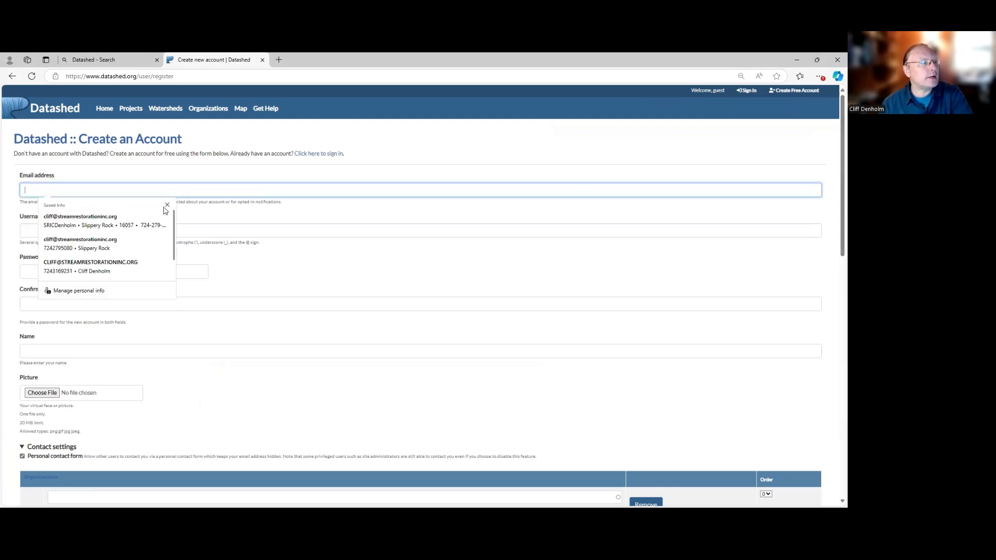
{"action": "key", "text": "Escape"}
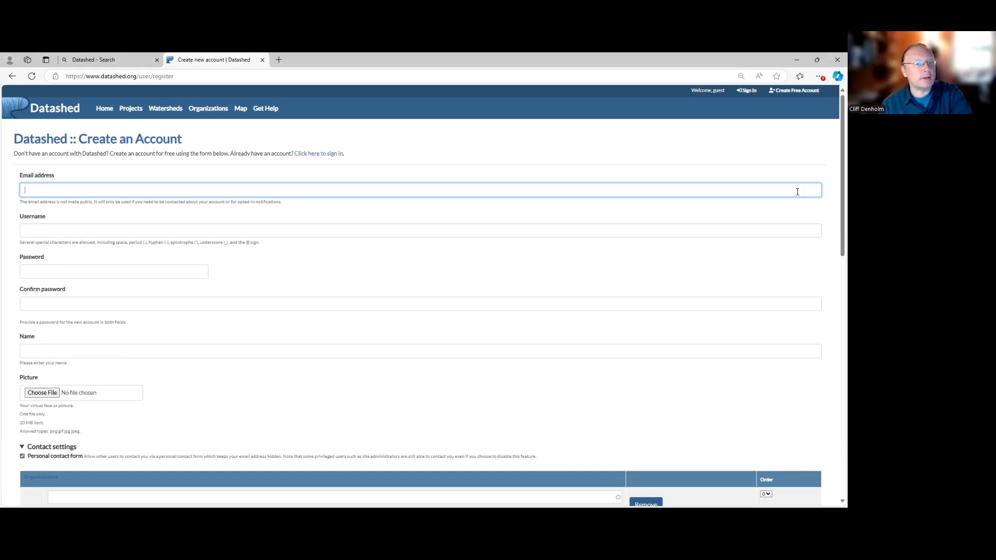
Look up "Stream" in the registration form's organization field and select Stream Restoration Inc.
{"action": "scroll", "coordinate": [836, 194], "scroll_direction": "down", "scroll_amount": 1}
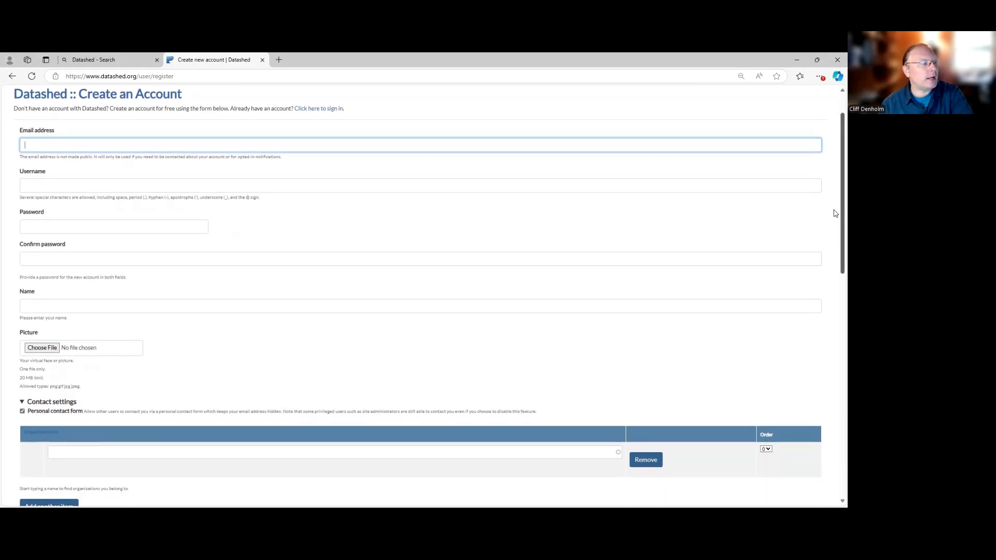
{"action": "scroll", "coordinate": [836, 215], "scroll_direction": "down", "scroll_amount": 1}
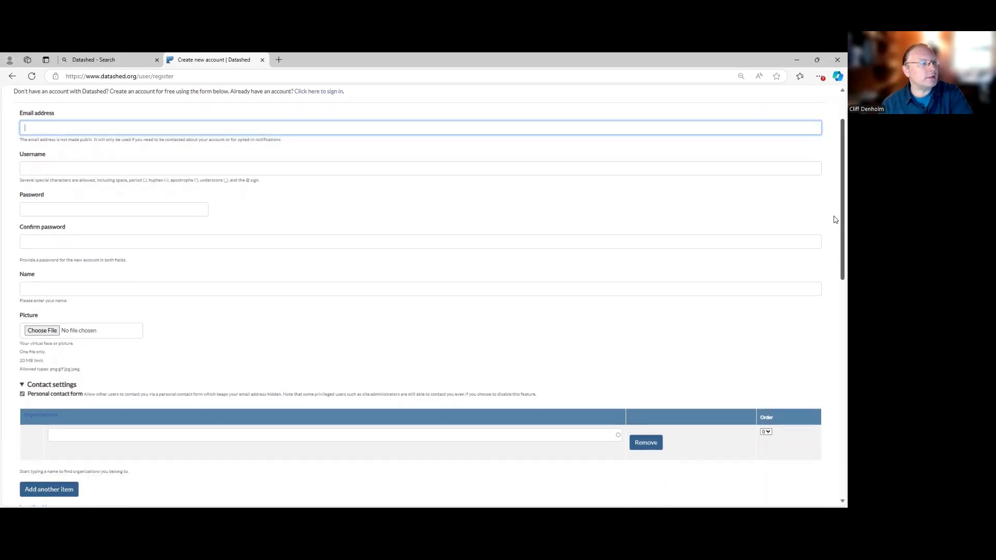
{"action": "scroll", "coordinate": [836, 220], "scroll_direction": "down", "scroll_amount": 1}
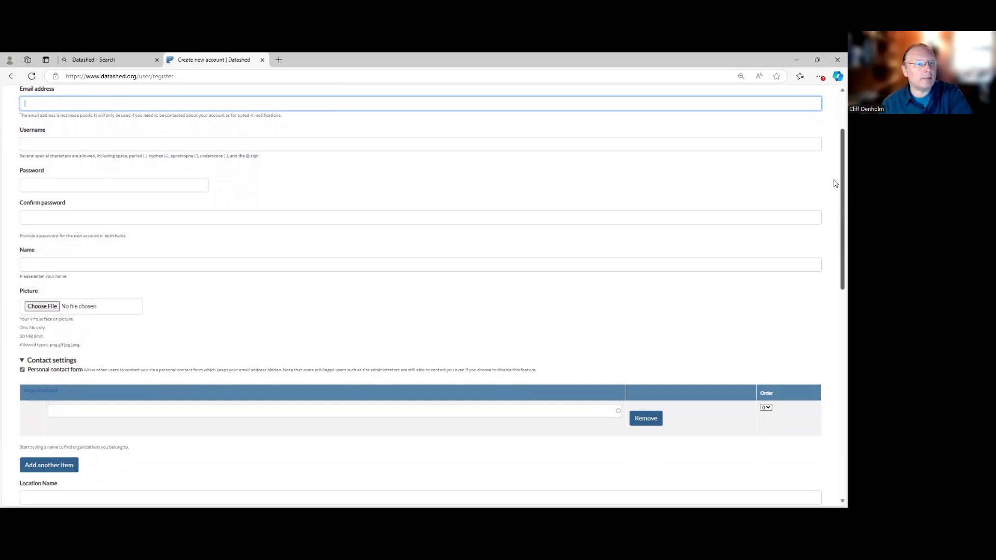
{"action": "scroll", "coordinate": [834, 185], "scroll_direction": "down", "scroll_amount": 1}
{"action": "scroll", "coordinate": [835, 202], "scroll_direction": "down", "scroll_amount": 2}
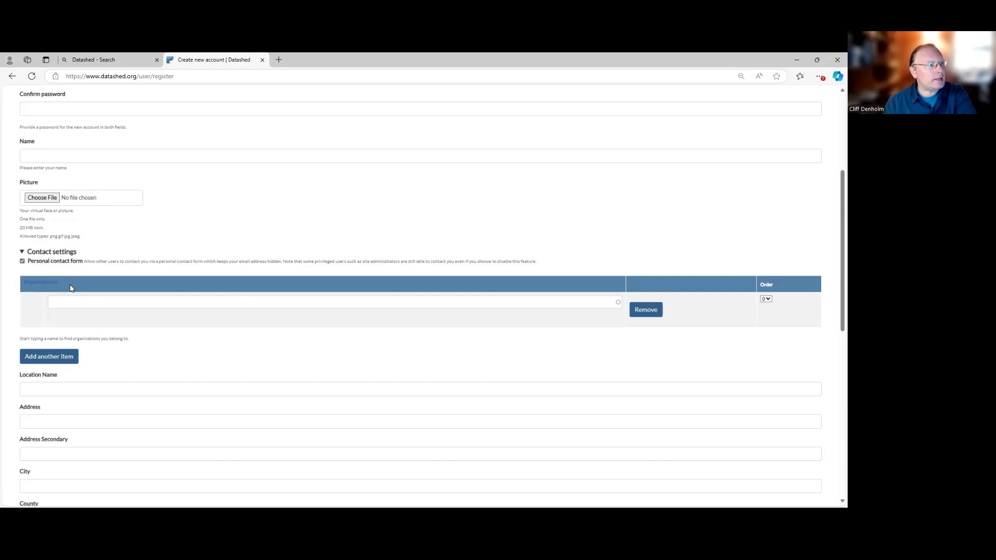
{"action": "left_click", "coordinate": [76, 302]}
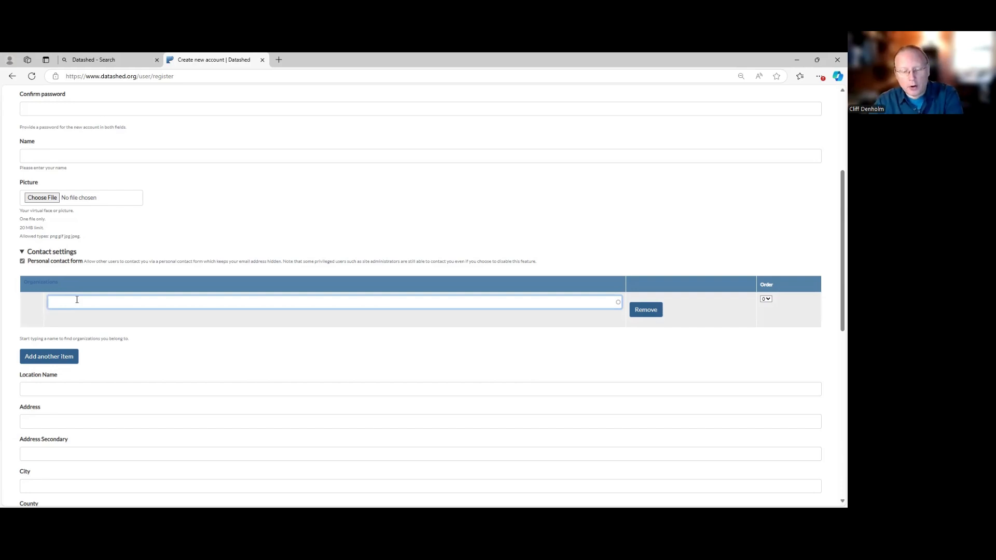
{"action": "type", "text": "Strea"}
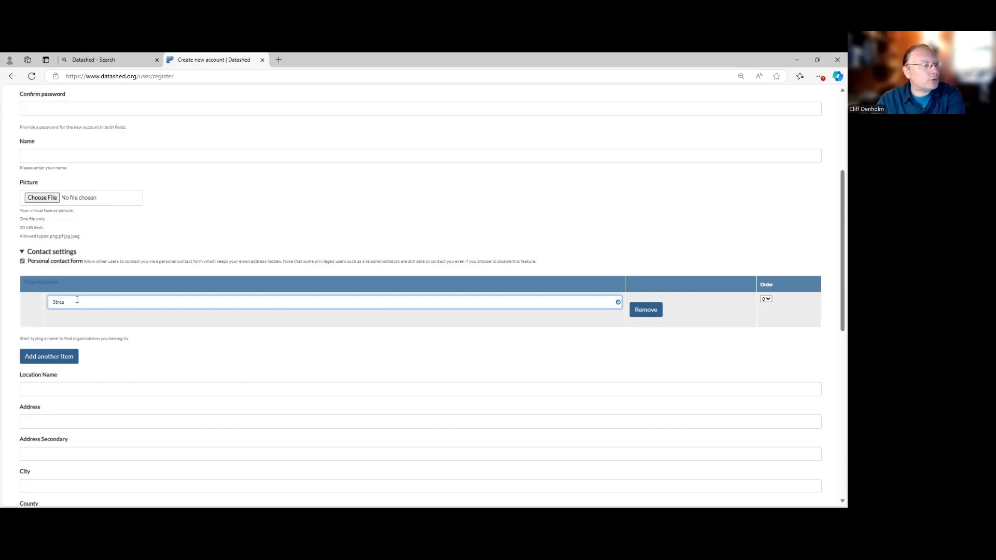
{"action": "type", "text": "m"}
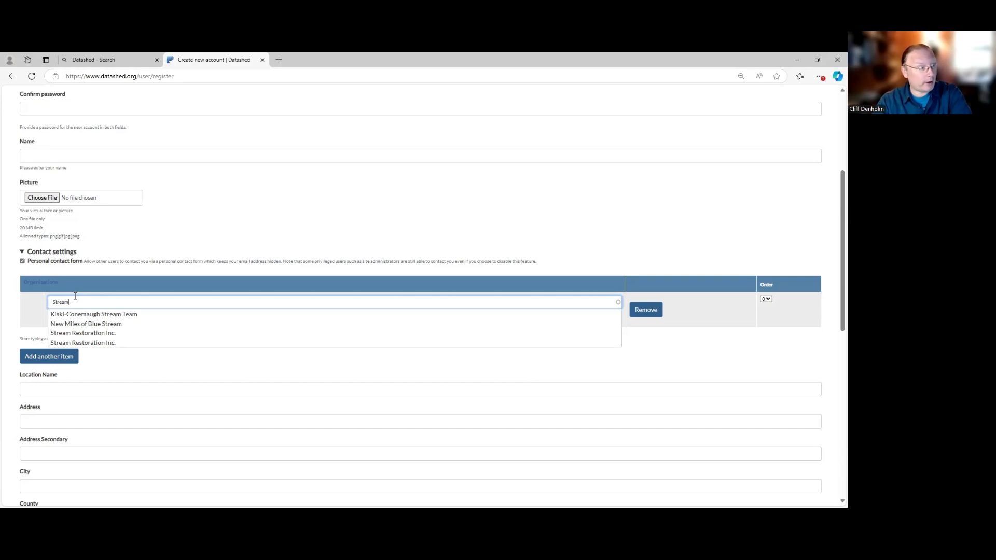
{"action": "left_click", "coordinate": [73, 333]}
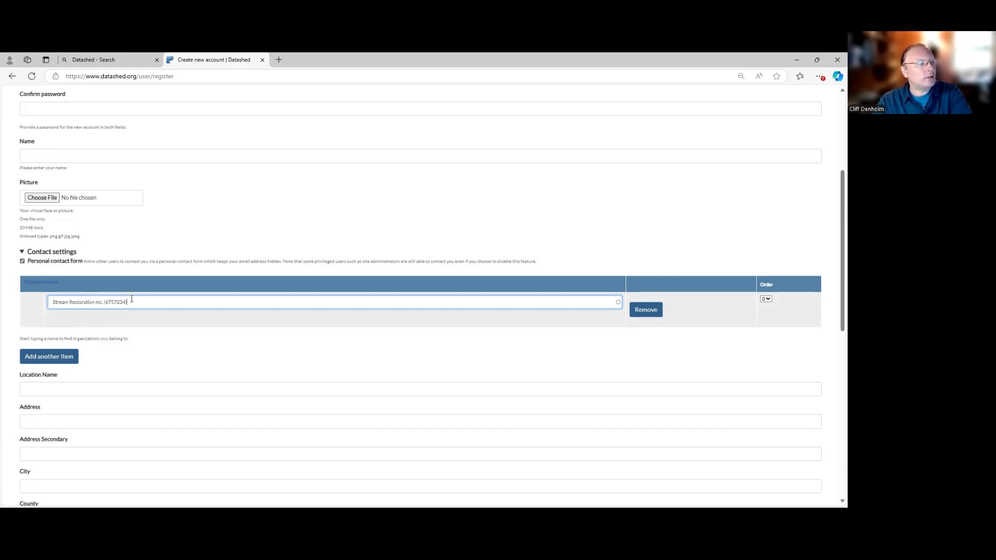
Clear the selected organization from the registration form's organization field.
{"action": "key", "text": "BackSpace"}
{"action": "key", "text": "BackSpace"}
{"action": "key", "text": "BackSpace"}
{"action": "key", "text": "BackSpace"}
{"action": "key", "text": "BackSpace"}
{"action": "key", "text": "BackSpace"}
{"action": "key", "text": "BackSpace"}
{"action": "key", "text": "BackSpace"}
{"action": "key", "text": "BackSpace"}
{"action": "key", "text": "BackSpace"}
{"action": "key", "text": "BackSpace"}
{"action": "key", "text": "BackSpace"}
{"action": "key", "text": "BackSpace"}
{"action": "key", "text": "BackSpace"}
{"action": "key", "text": "BackSpace"}
{"action": "key", "text": "BackSpace"}
{"action": "key", "text": "BackSpace"}
{"action": "key", "text": "BackSpace"}
{"action": "key", "text": "BackSpace"}
{"action": "key", "text": "BackSpace"}
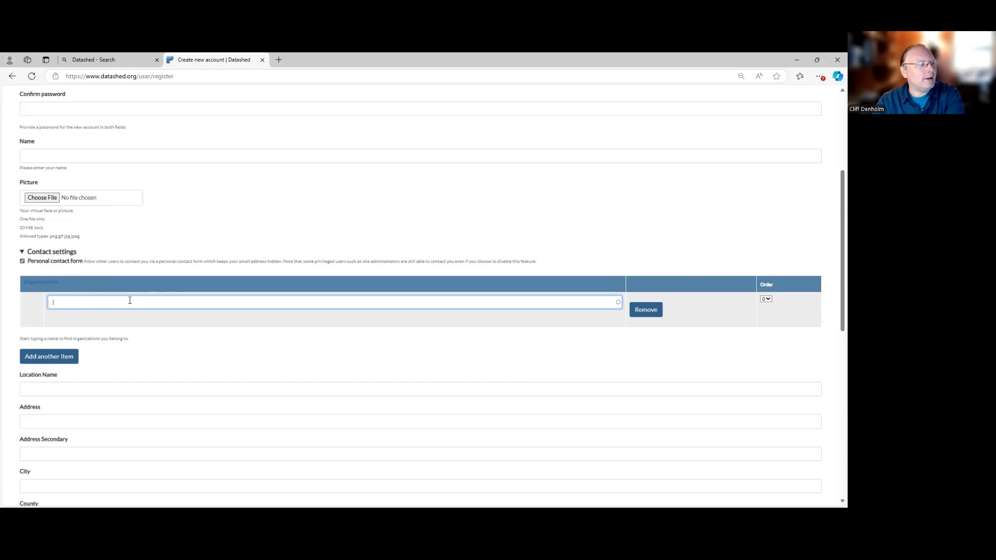
Try entering a person's first name as the organization, and erase the entry again.
{"action": "type", "text": "Cliff"}
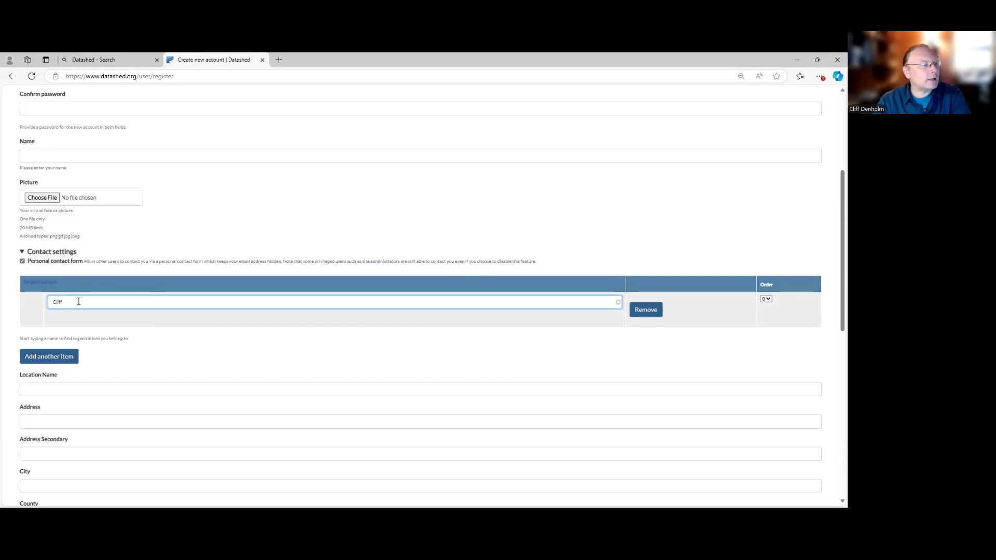
{"action": "key", "text": "BackSpace"}
{"action": "key", "text": "BackSpace"}
{"action": "key", "text": "BackSpace"}
{"action": "key", "text": "BackSpace"}
{"action": "key", "text": "BackSpace"}
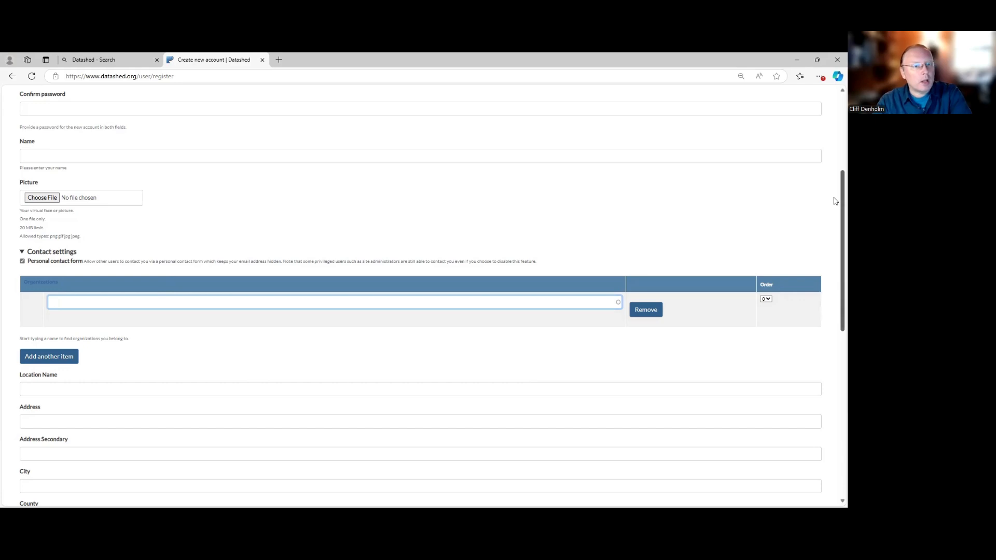
Review the registration form's remaining location, phone, subscription and CAPTCHA fields.
{"action": "scroll", "coordinate": [835, 210], "scroll_direction": "down", "scroll_amount": 1}
{"action": "scroll", "coordinate": [835, 210], "scroll_direction": "down", "scroll_amount": 4}
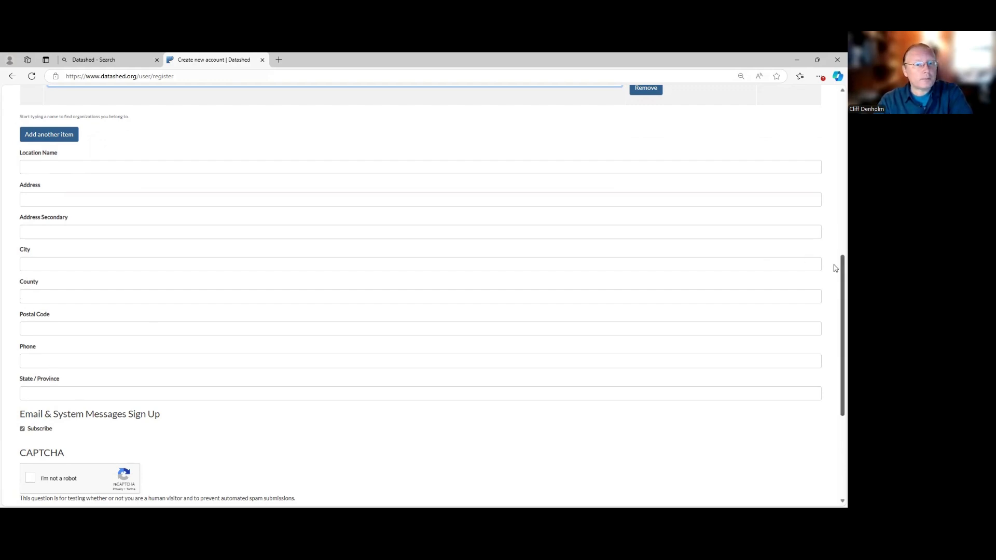
{"action": "scroll", "coordinate": [835, 282], "scroll_direction": "down", "scroll_amount": 1}
{"action": "scroll", "coordinate": [834, 283], "scroll_direction": "down", "scroll_amount": 2}
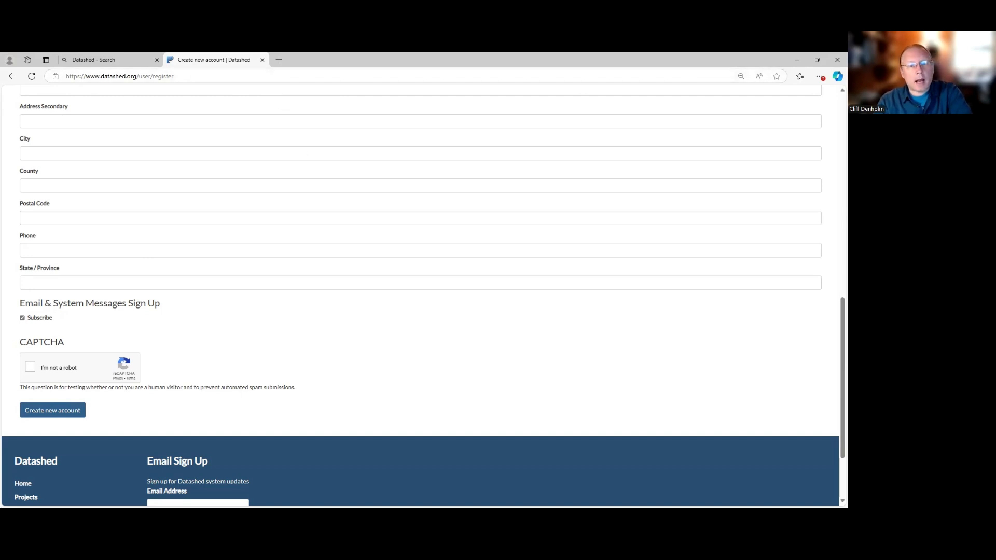
{"action": "left_click_drag", "start_coordinate": [835, 327], "coordinate": [826, 108]}
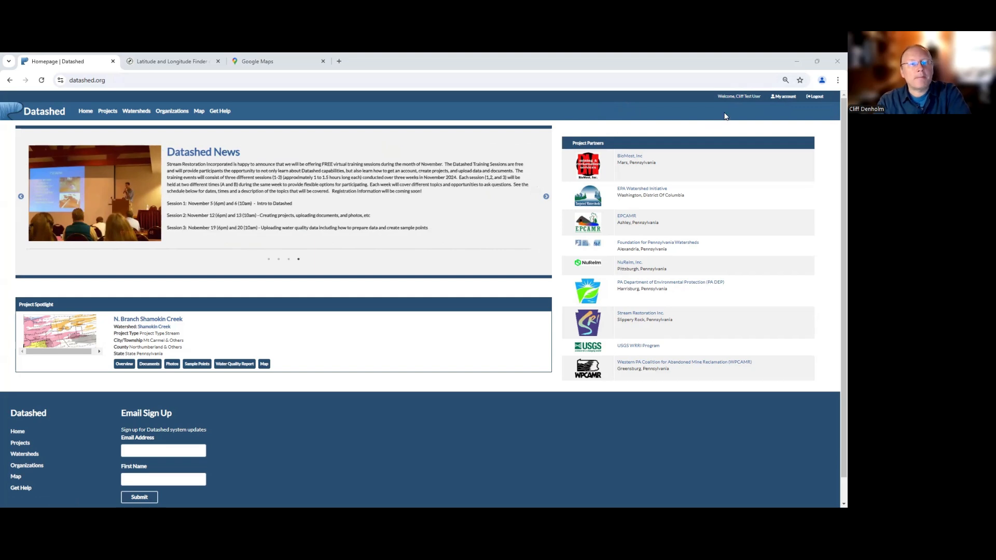
Open the signed-in account's edit form, review its login, organization, address and subscription settings, and return to the account overview.
{"action": "left_click", "coordinate": [786, 99]}
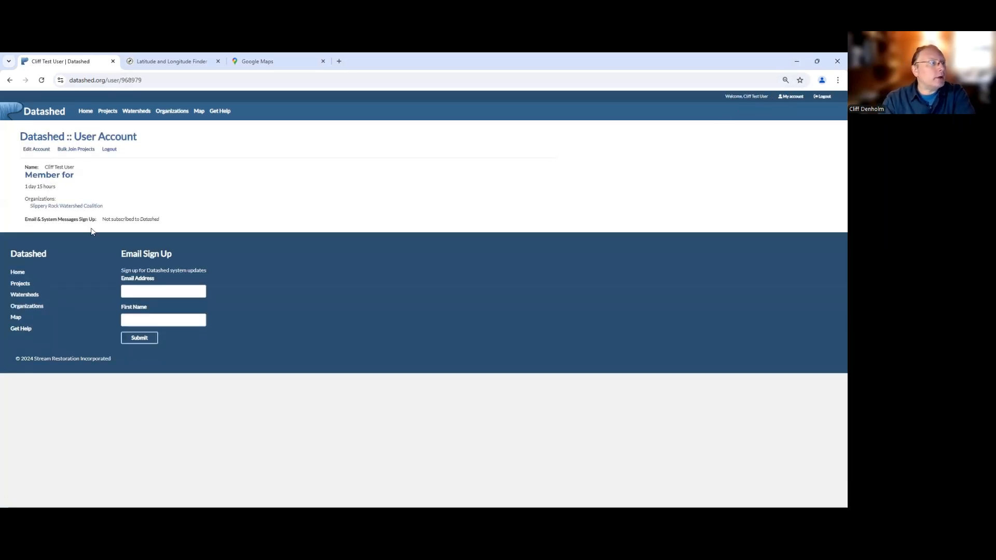
{"action": "left_click", "coordinate": [37, 153]}
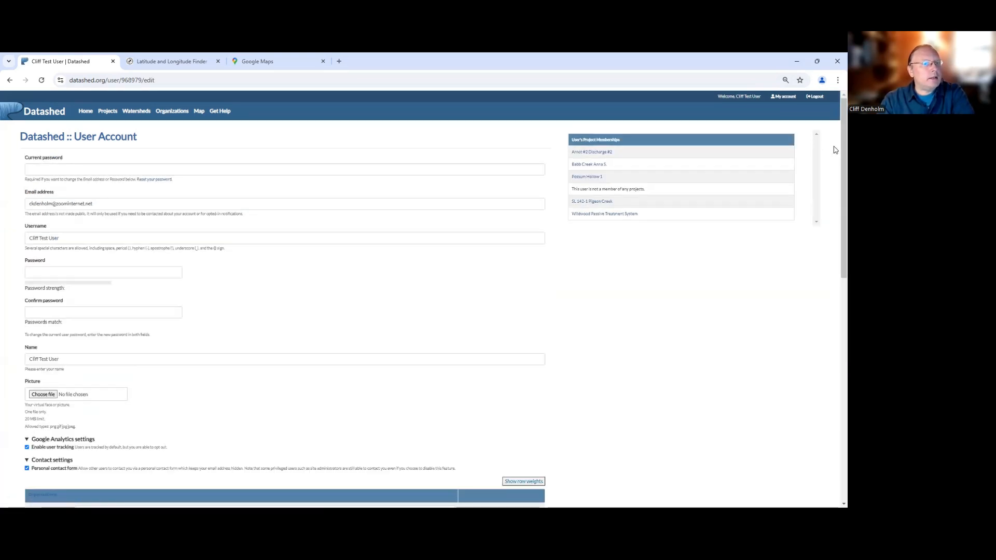
{"action": "scroll", "coordinate": [835, 153], "scroll_direction": "down", "scroll_amount": 2}
{"action": "scroll", "coordinate": [835, 155], "scroll_direction": "down", "scroll_amount": 5}
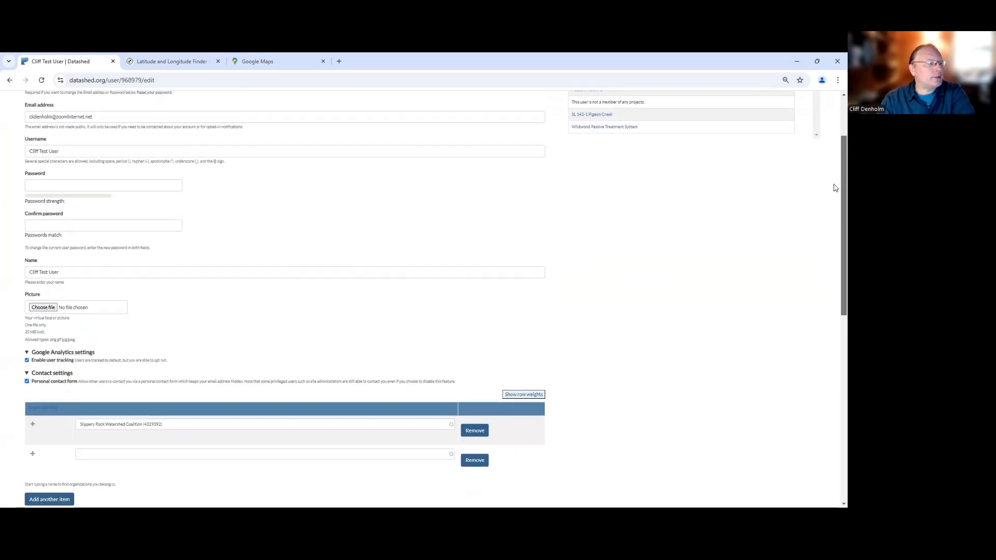
{"action": "scroll", "coordinate": [832, 301], "scroll_direction": "down", "scroll_amount": 3}
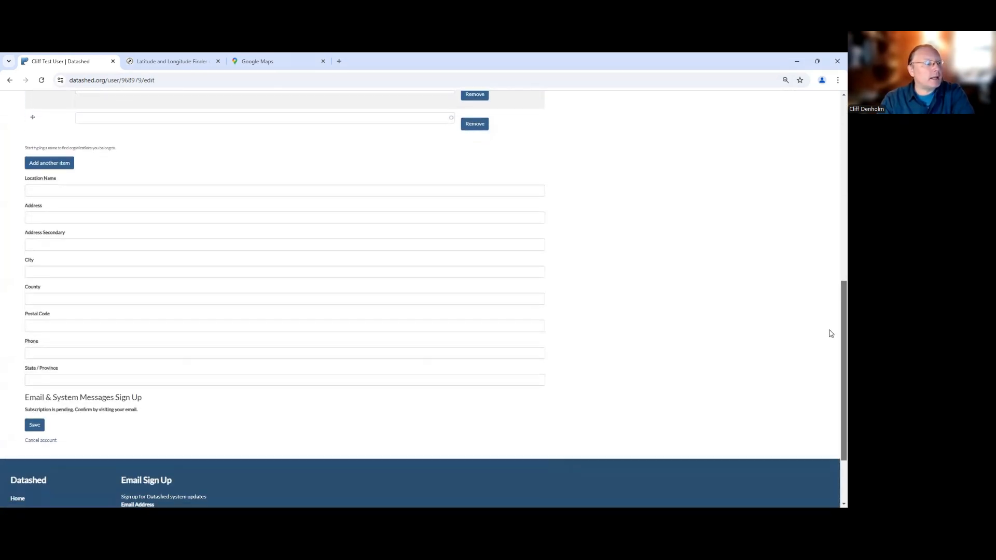
{"action": "scroll", "coordinate": [827, 328], "scroll_direction": "up", "scroll_amount": 1}
{"action": "scroll", "coordinate": [823, 308], "scroll_direction": "up", "scroll_amount": 1}
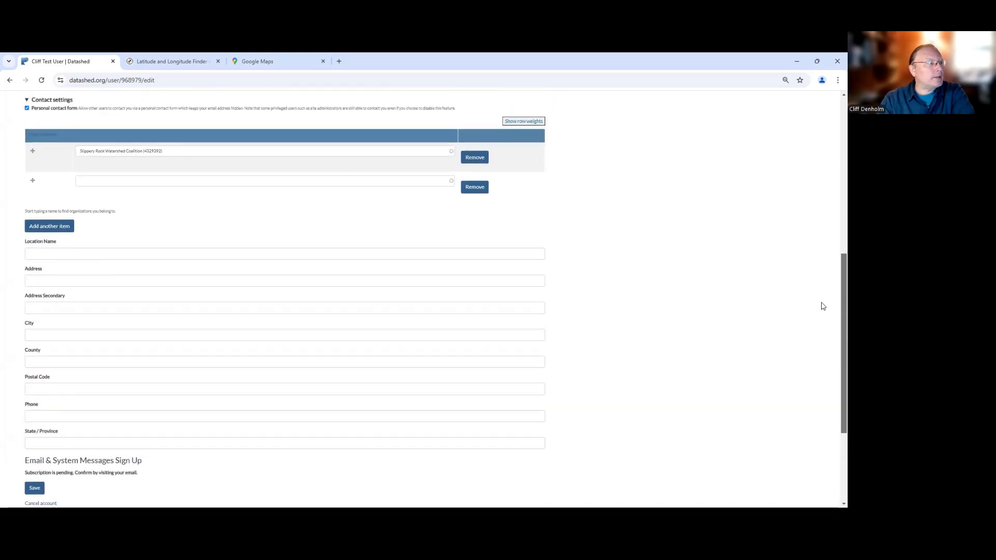
{"action": "scroll", "coordinate": [814, 282], "scroll_direction": "up", "scroll_amount": 2}
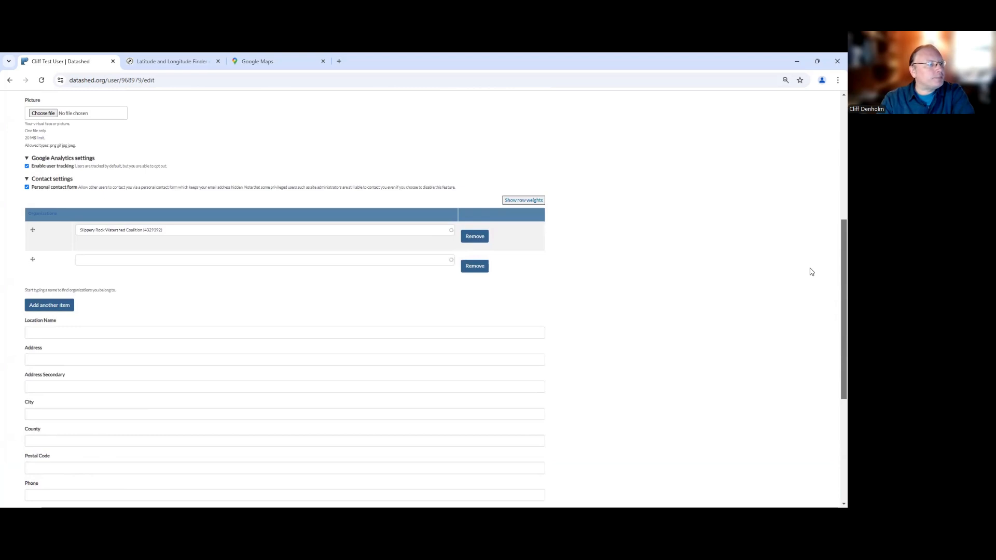
{"action": "scroll", "coordinate": [810, 259], "scroll_direction": "up", "scroll_amount": 5}
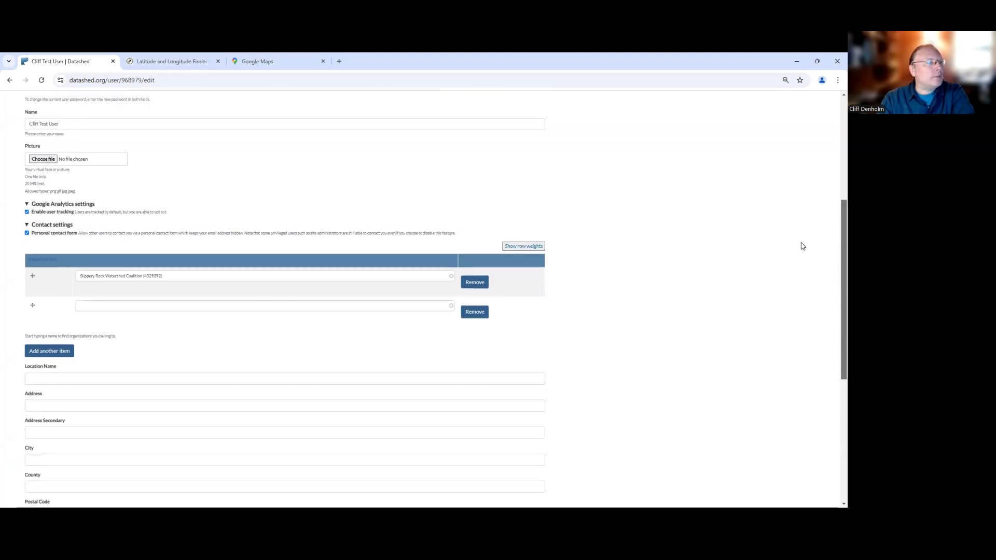
{"action": "scroll", "coordinate": [781, 166], "scroll_direction": "up", "scroll_amount": 1}
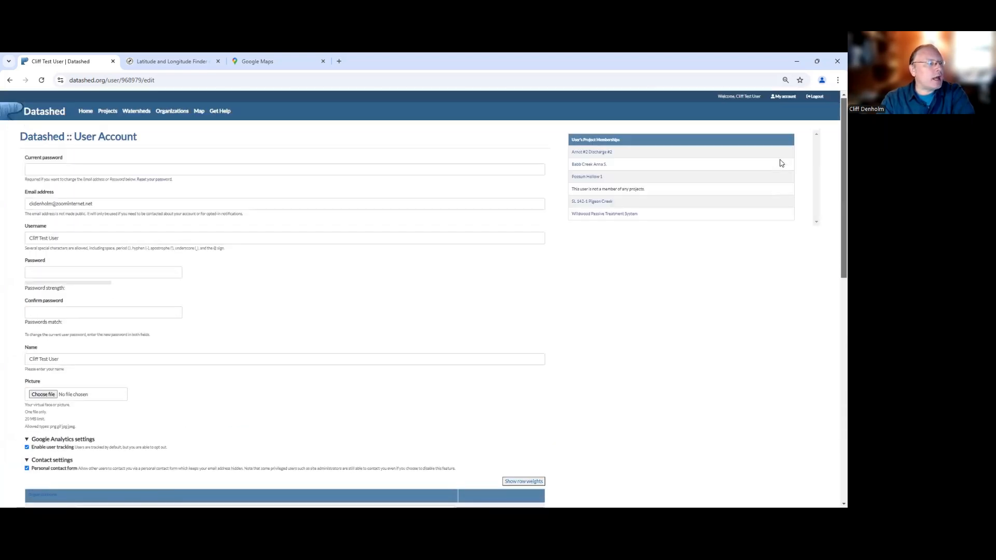
{"action": "scroll", "coordinate": [787, 222], "scroll_direction": "down", "scroll_amount": 6}
{"action": "scroll", "coordinate": [795, 316], "scroll_direction": "down", "scroll_amount": 1}
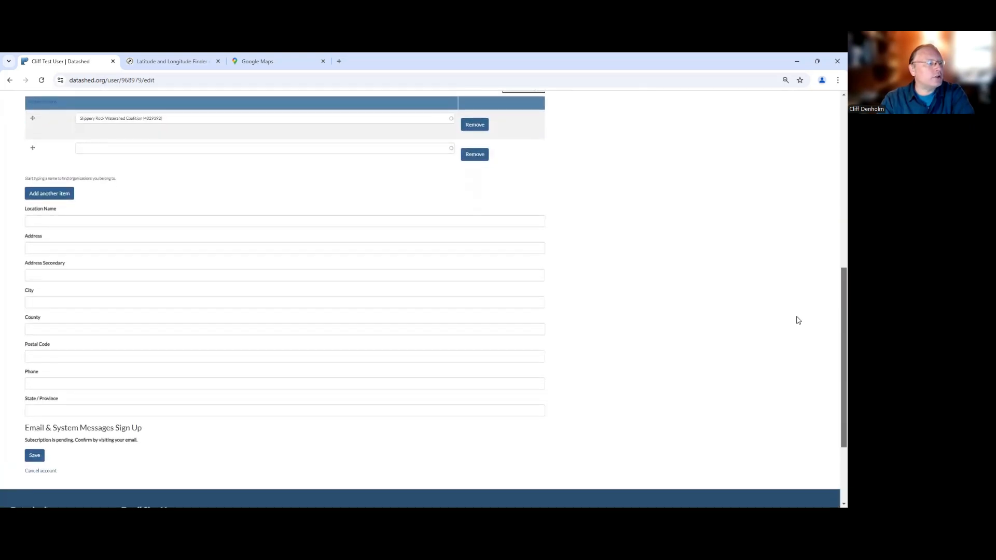
{"action": "scroll", "coordinate": [778, 222], "scroll_direction": "up", "scroll_amount": 8}
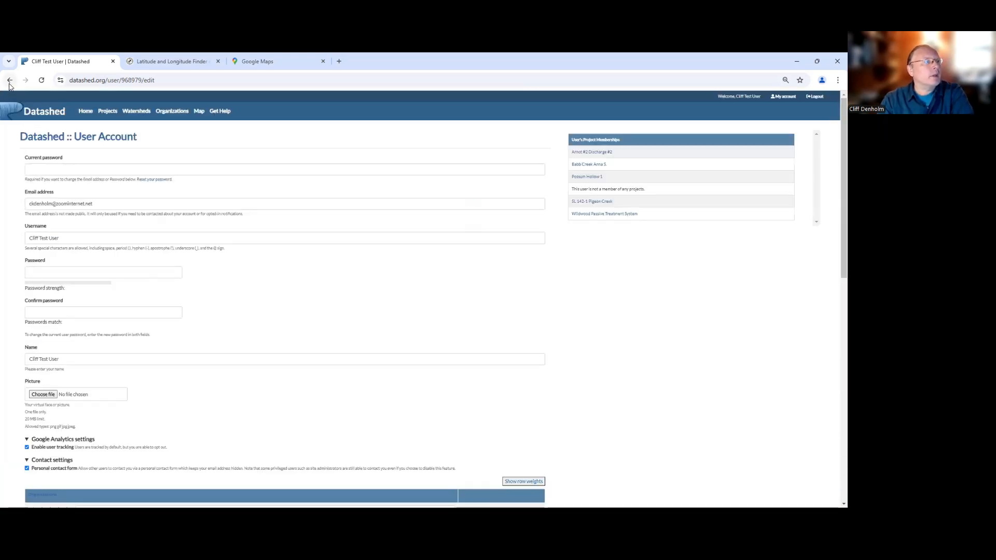
{"action": "left_click", "coordinate": [10, 80]}
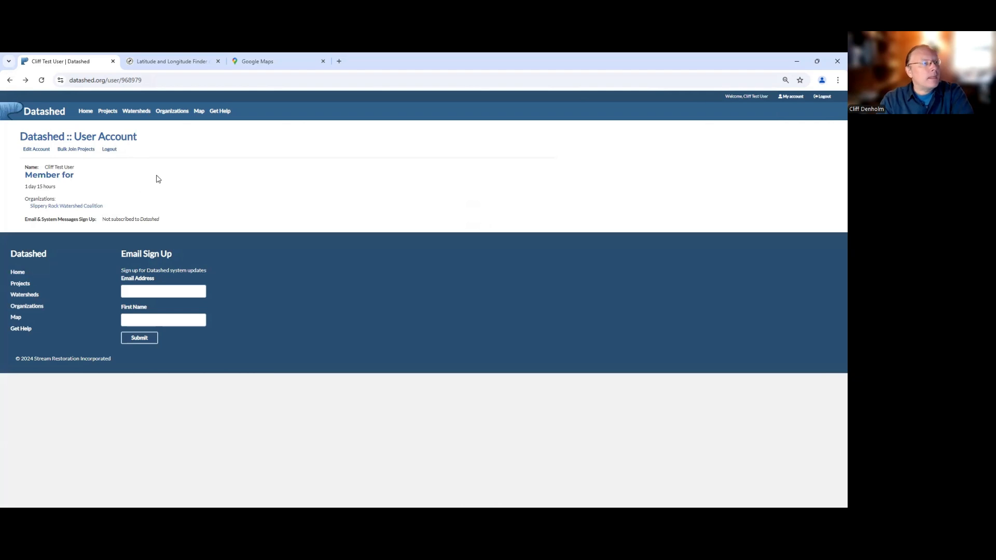
Submit bulk join requests for the BC16 and BC19 & 19B projects, and return to the Datashed homepage.
{"action": "left_click", "coordinate": [73, 150]}
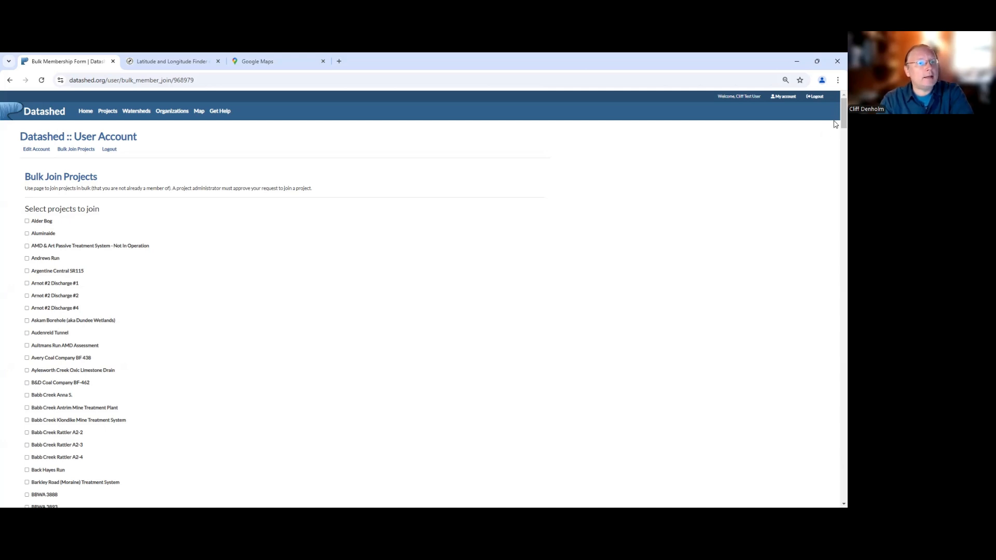
{"action": "scroll", "coordinate": [835, 123], "scroll_direction": "down", "scroll_amount": 2}
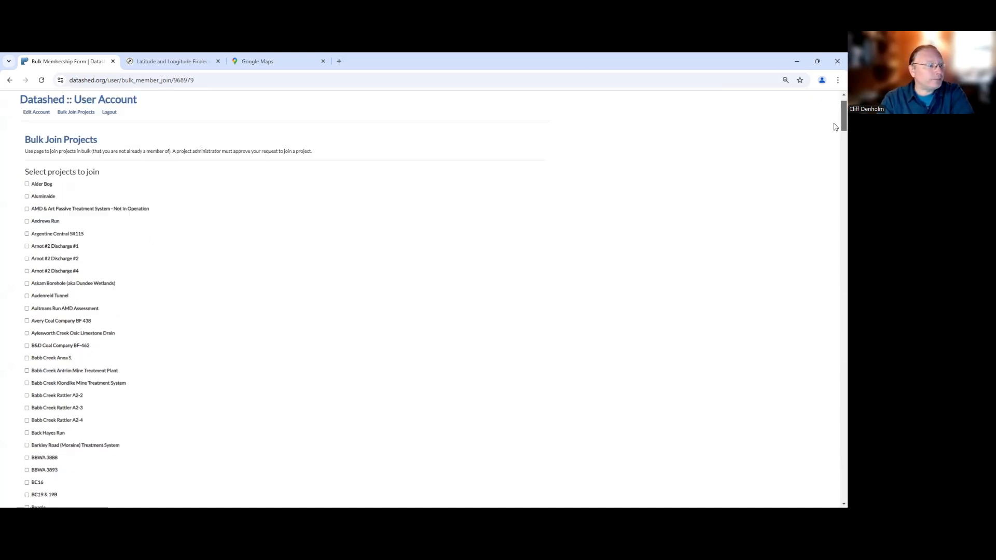
{"action": "scroll", "coordinate": [835, 132], "scroll_direction": "down", "scroll_amount": 2}
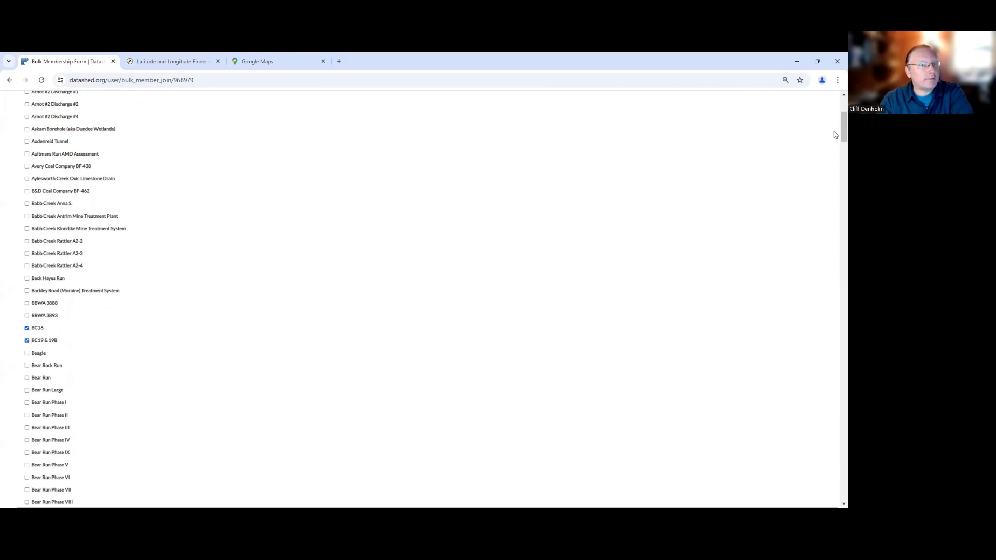
{"action": "scroll", "coordinate": [835, 135], "scroll_direction": "down", "scroll_amount": 1}
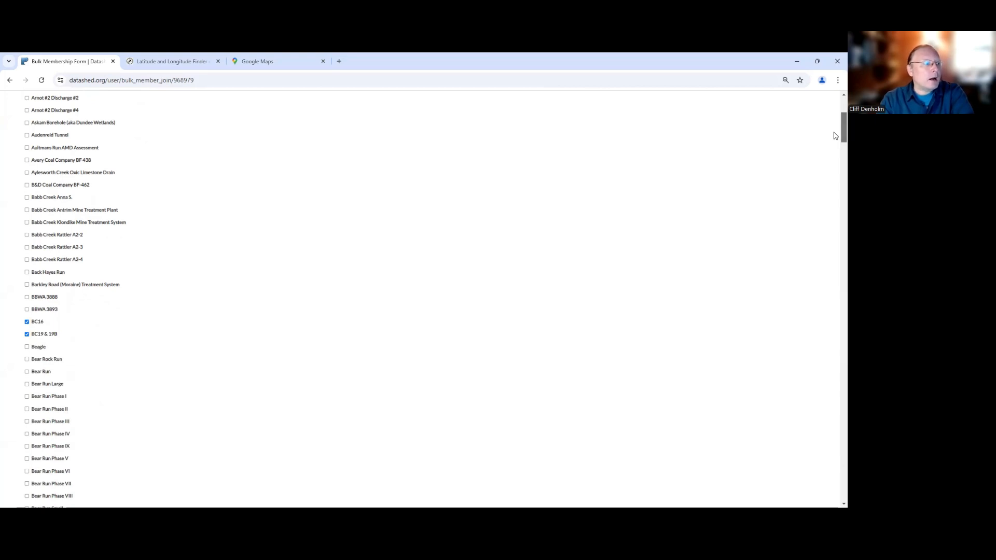
{"action": "scroll", "coordinate": [835, 135], "scroll_direction": "down", "scroll_amount": 20}
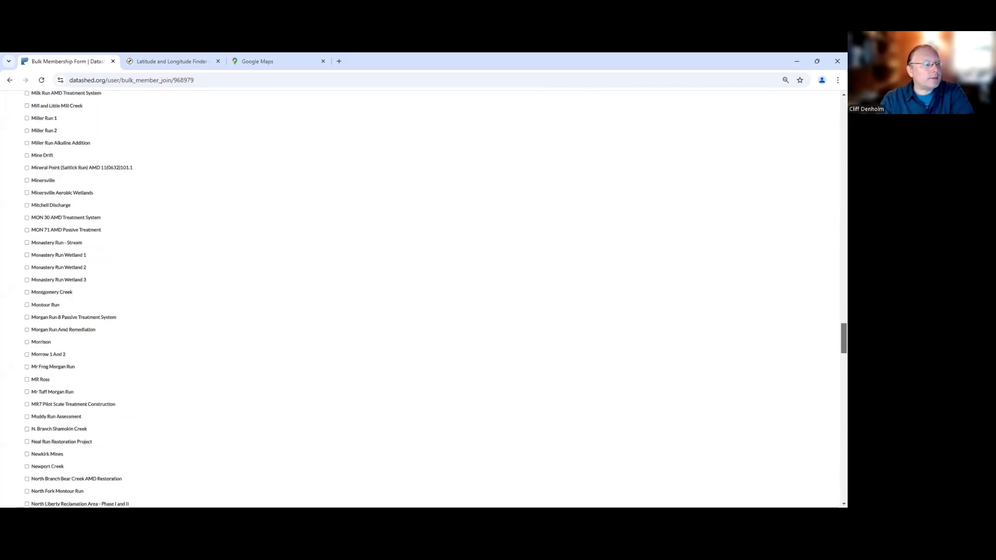
{"action": "scroll", "coordinate": [835, 415], "scroll_direction": "down", "scroll_amount": 15}
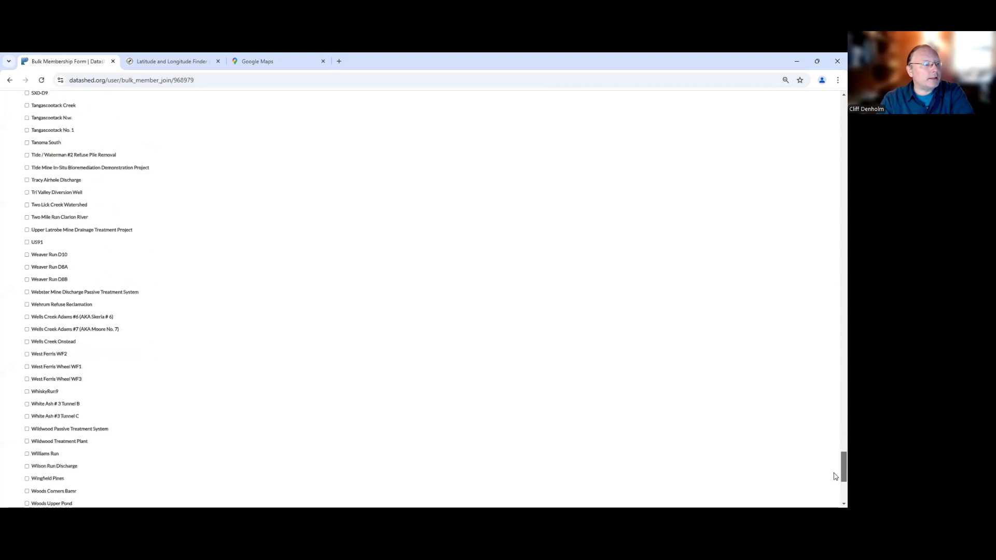
{"action": "scroll", "coordinate": [834, 480], "scroll_direction": "down", "scroll_amount": 5}
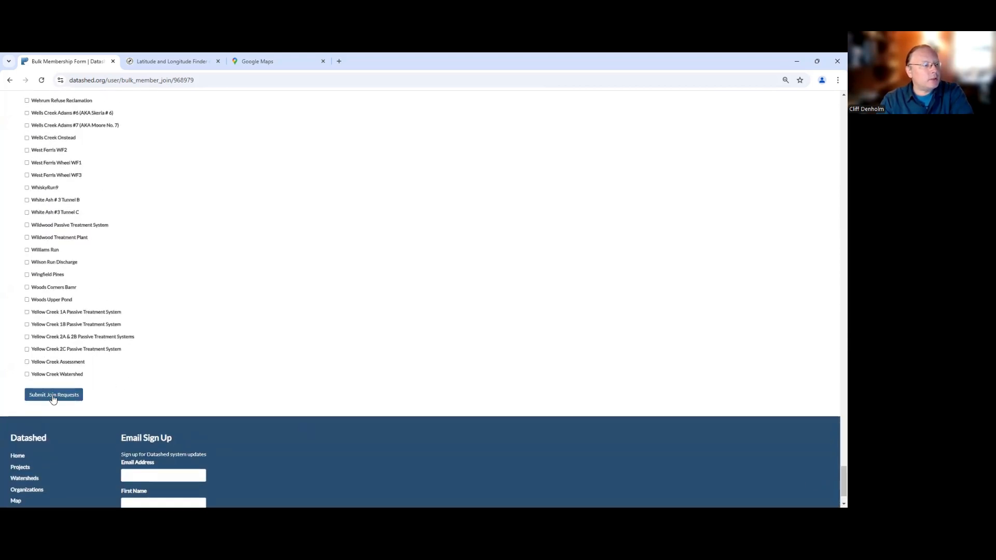
{"action": "left_click", "coordinate": [53, 398]}
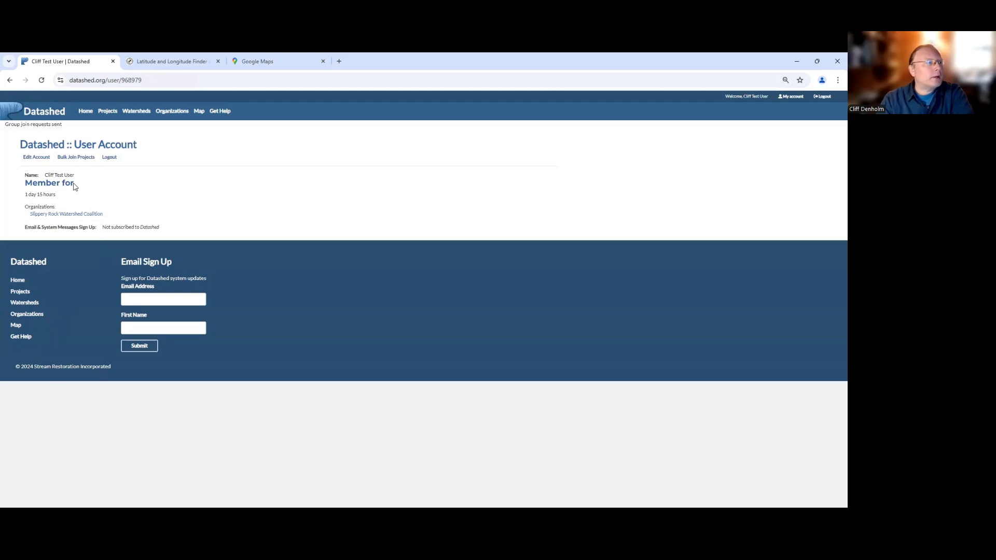
{"action": "left_click", "coordinate": [86, 115]}
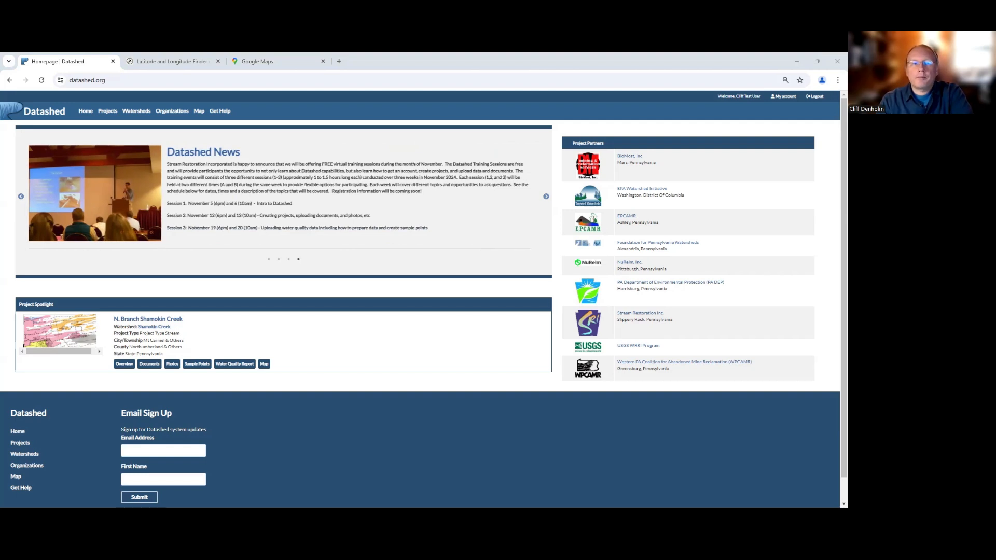
Switch to the administrator's browser and review the BC19 & 19B membership request e-mail in Gmail.
{"action": "left_click", "coordinate": [690, 369]}
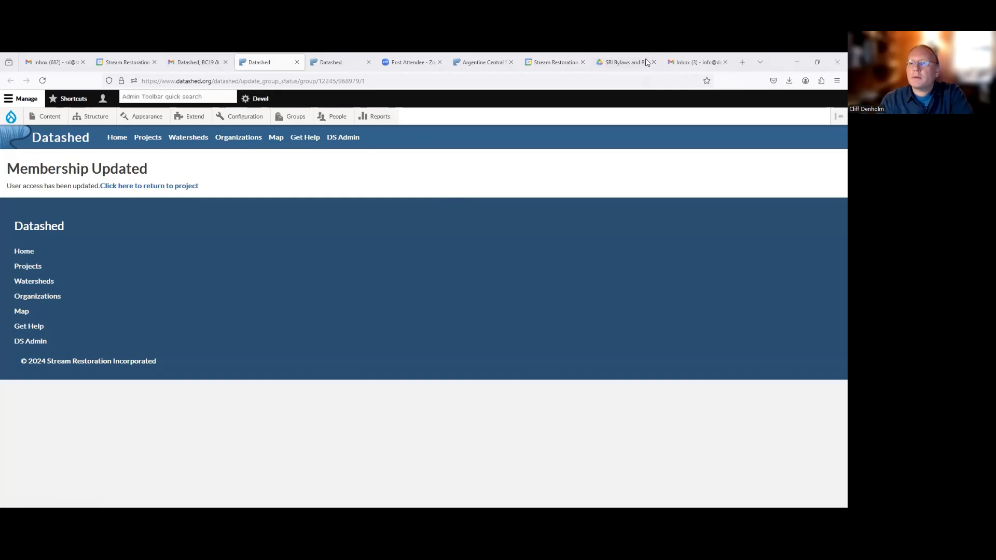
{"action": "left_click", "coordinate": [189, 63]}
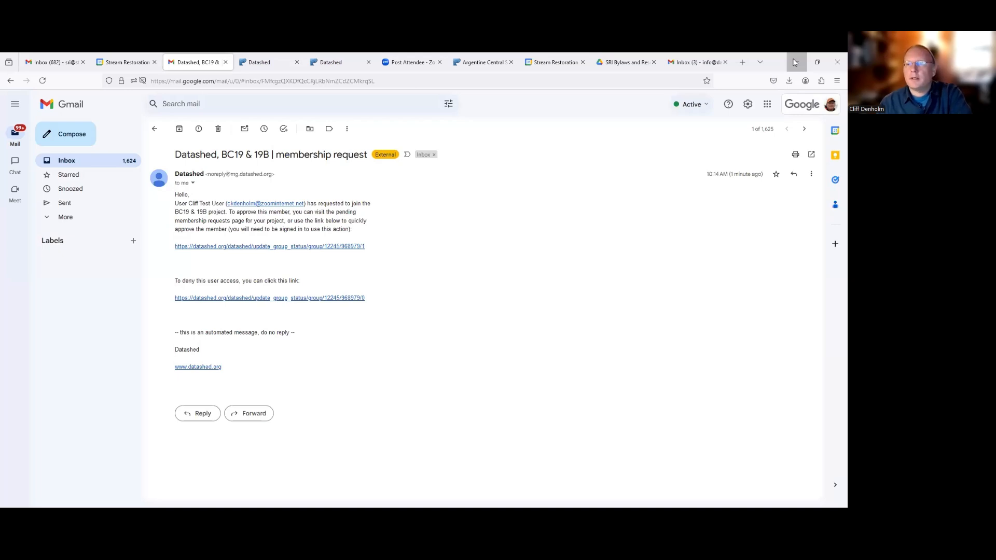
{"action": "left_click", "coordinate": [795, 61]}
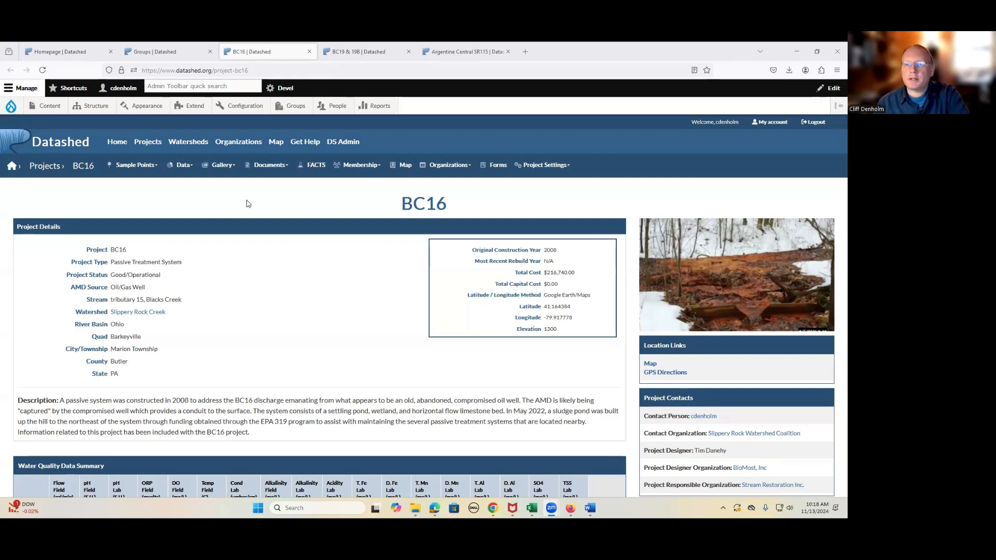
Check BC16's pending membership requests, and open the newly approved test user's membership from the project's member management list.
{"action": "left_click", "coordinate": [362, 171]}
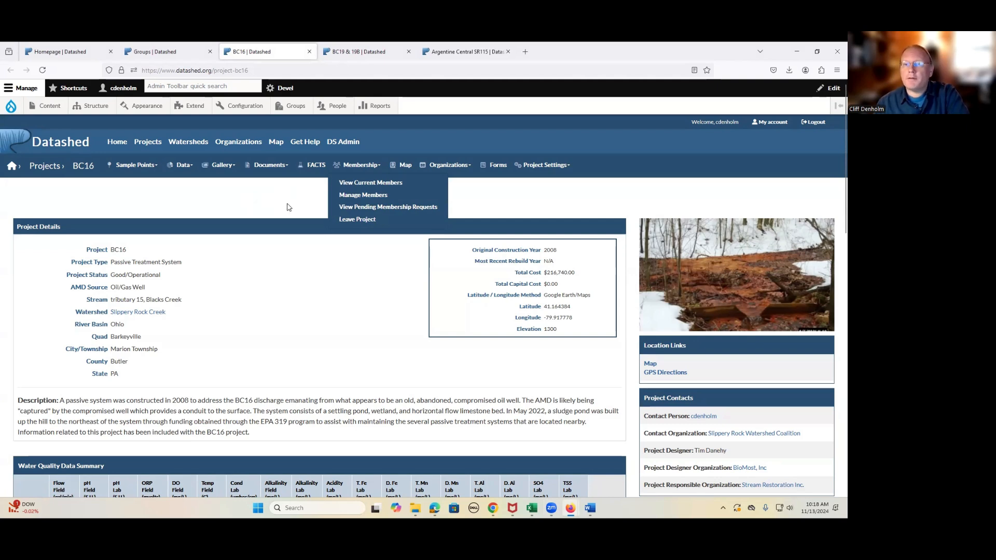
{"action": "left_click", "coordinate": [350, 210]}
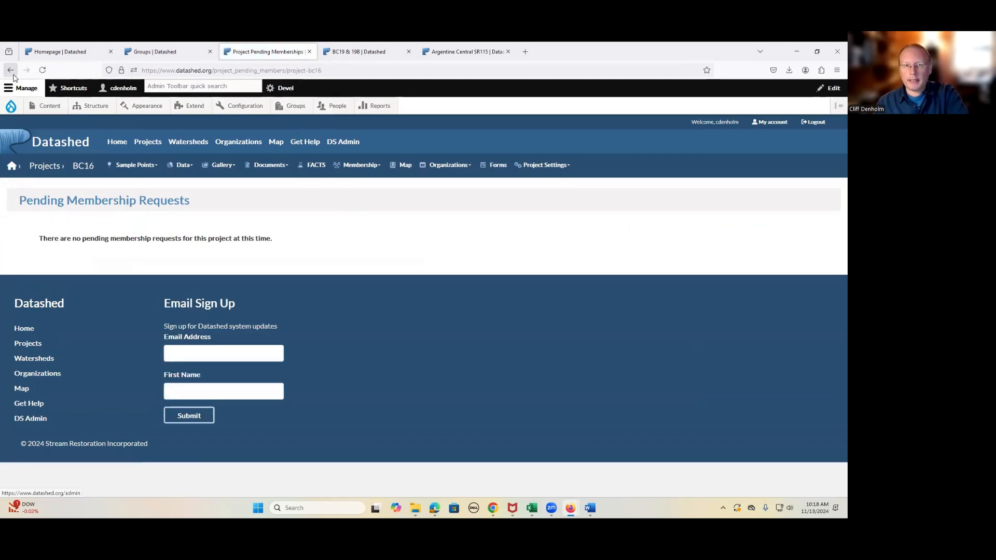
{"action": "left_click", "coordinate": [356, 166]}
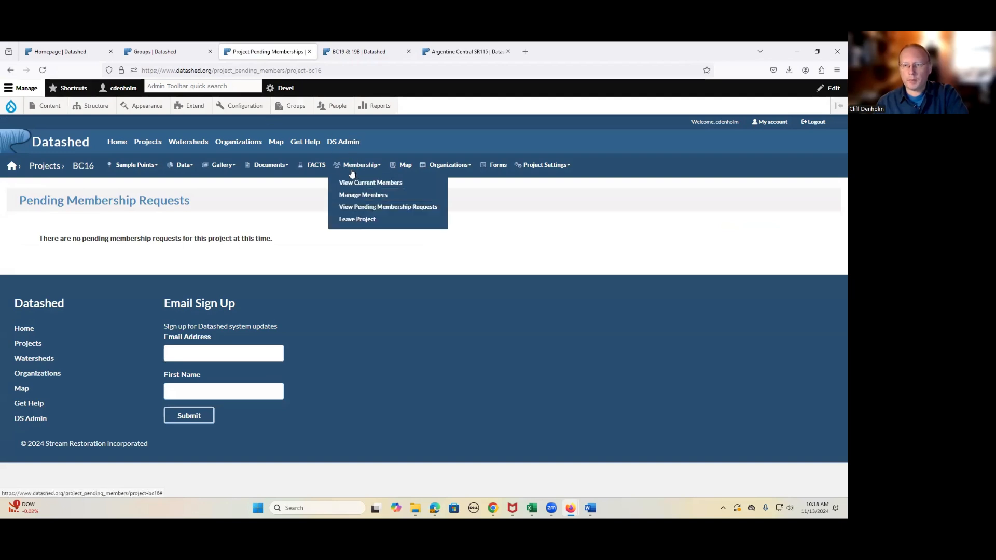
{"action": "left_click", "coordinate": [356, 196]}
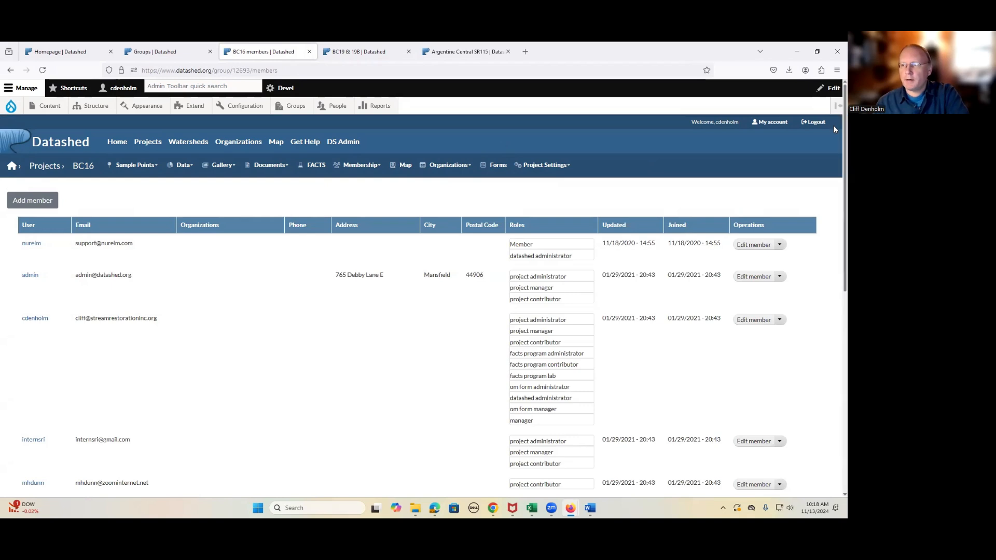
{"action": "scroll", "coordinate": [833, 136], "scroll_direction": "down", "scroll_amount": 2}
{"action": "scroll", "coordinate": [835, 179], "scroll_direction": "up", "scroll_amount": 1}
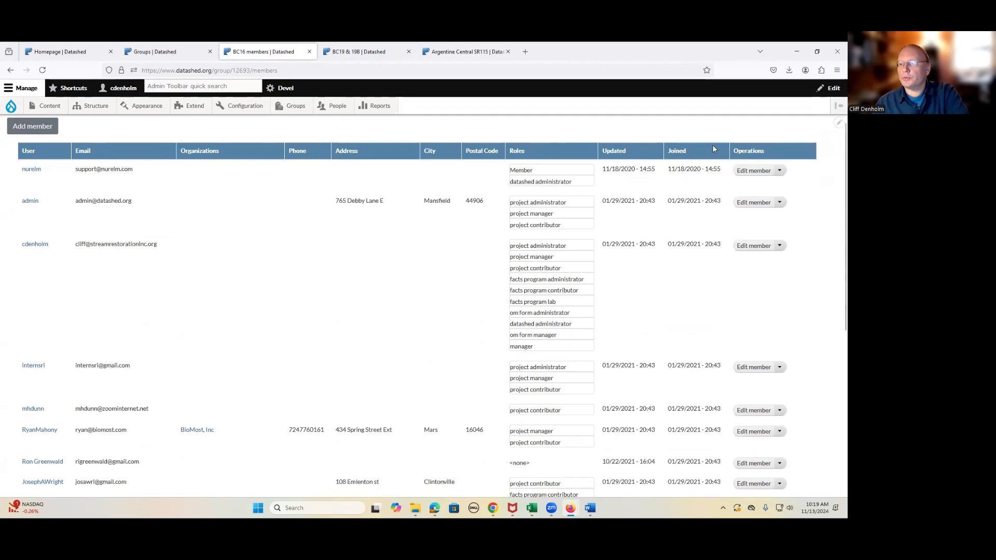
{"action": "scroll", "coordinate": [835, 138], "scroll_direction": "down", "scroll_amount": 1}
{"action": "scroll", "coordinate": [835, 156], "scroll_direction": "down", "scroll_amount": 5}
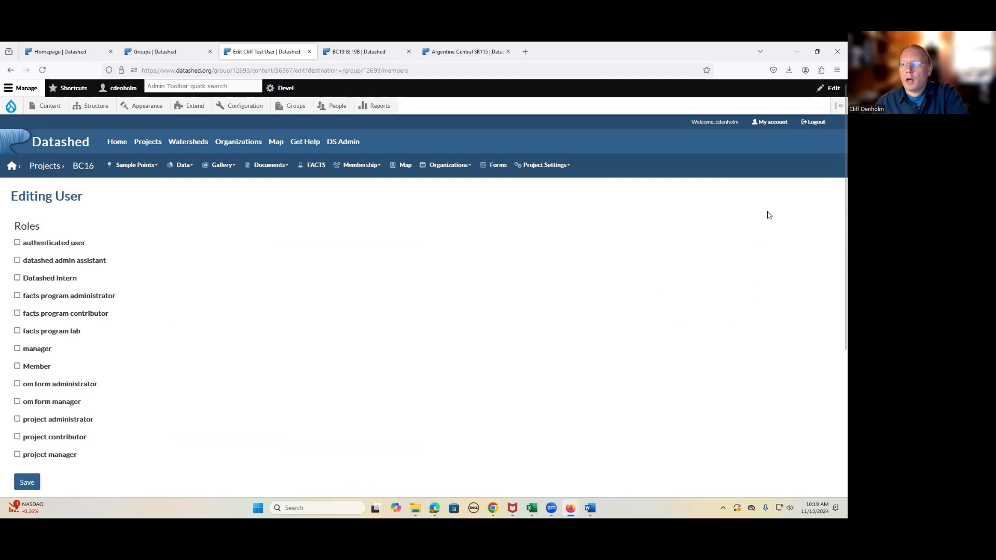
Assign the test user the project manager and project contributor roles in BC16 and save the membership.
{"action": "scroll", "coordinate": [835, 132], "scroll_direction": "down", "scroll_amount": 1}
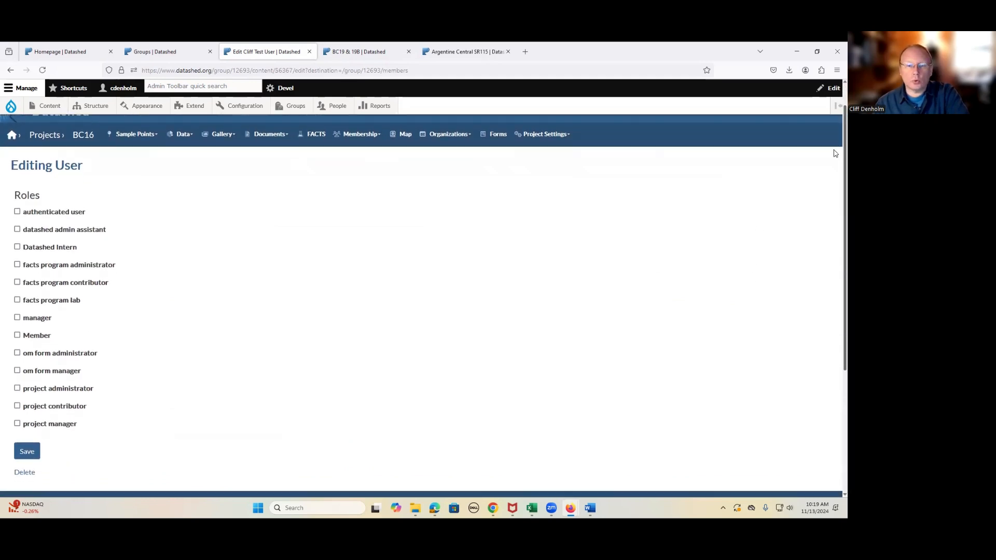
{"action": "scroll", "coordinate": [834, 154], "scroll_direction": "down", "scroll_amount": 1}
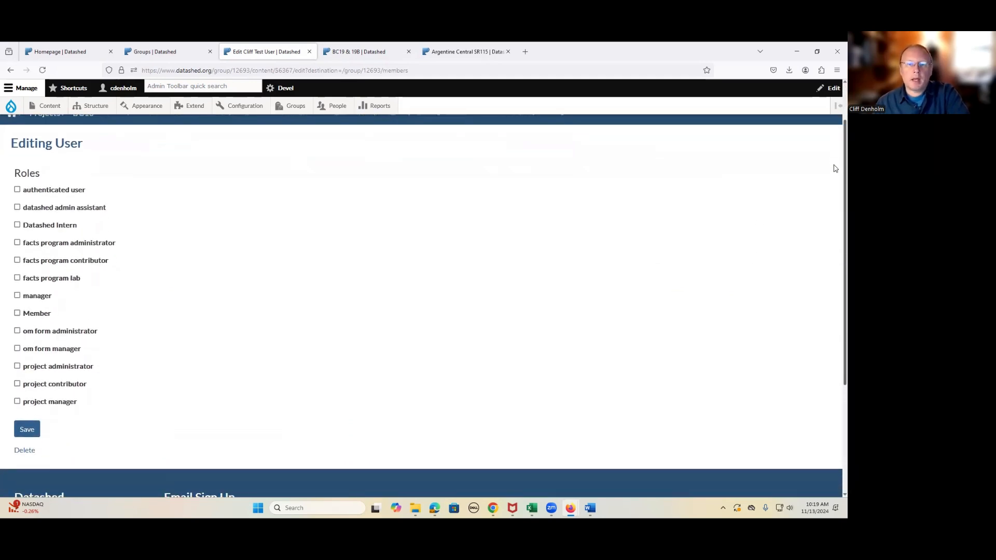
{"action": "scroll", "coordinate": [834, 170], "scroll_direction": "down", "scroll_amount": 1}
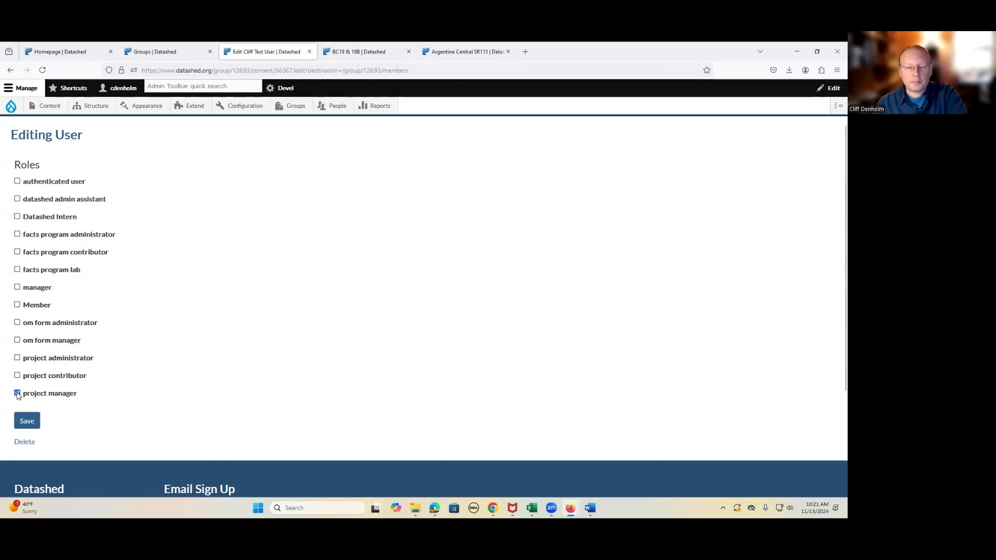
{"action": "left_click", "coordinate": [17, 376]}
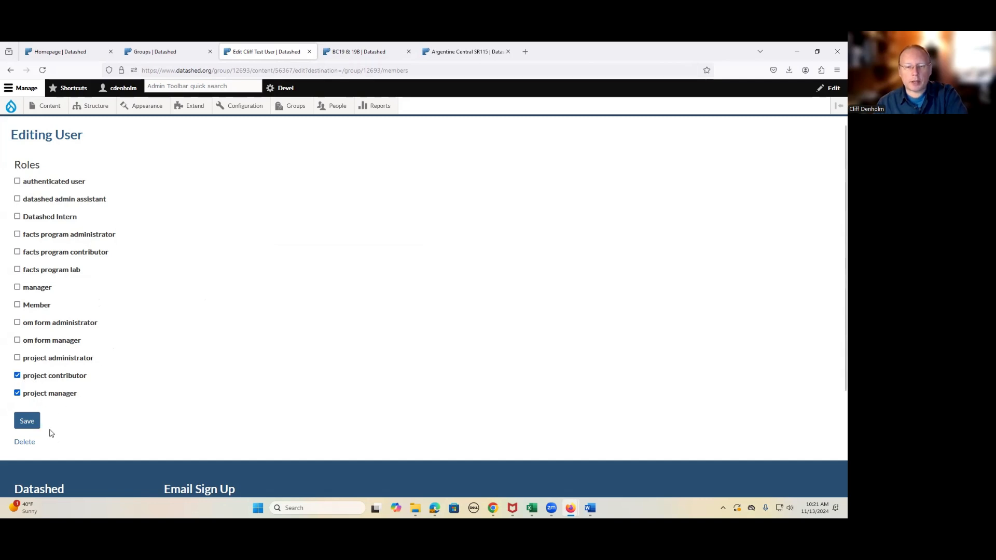
{"action": "left_click", "coordinate": [22, 421]}
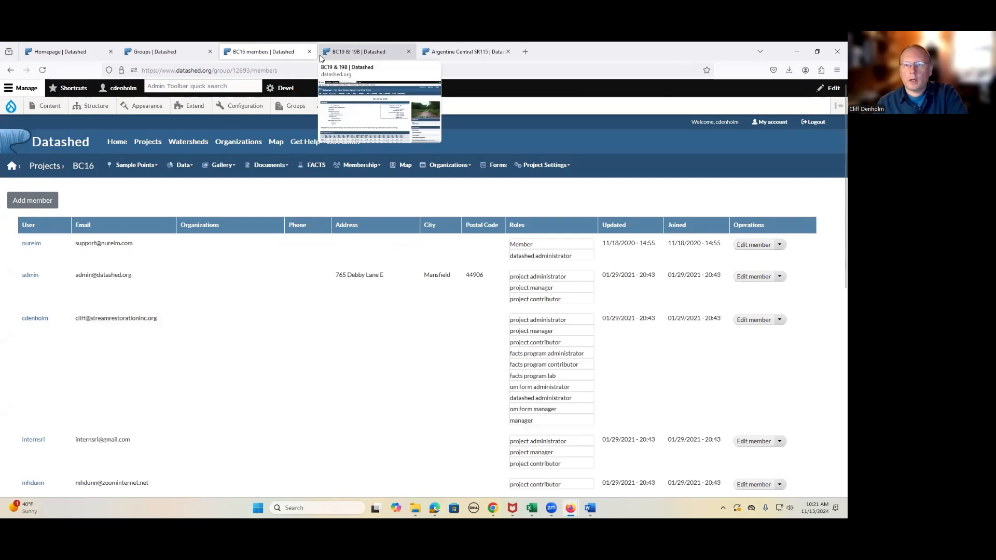
Check the BC19 & 19B project for pending membership requests.
{"action": "left_click", "coordinate": [322, 57]}
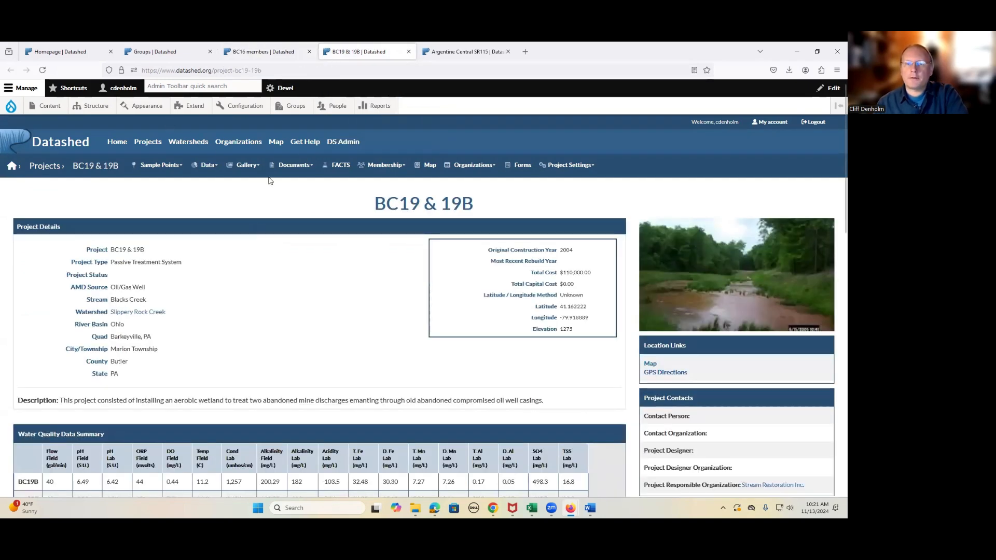
{"action": "left_click", "coordinate": [385, 165]}
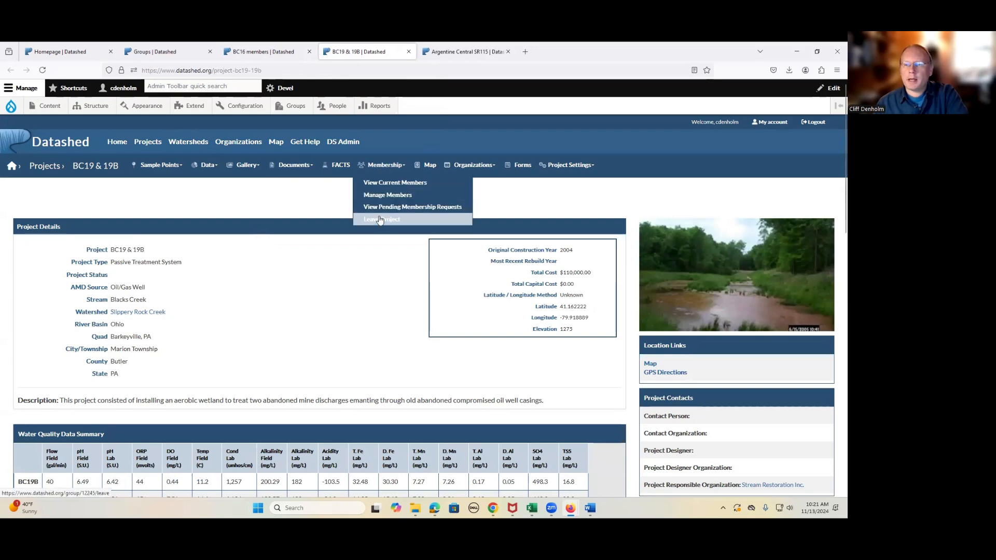
{"action": "left_click", "coordinate": [379, 208]}
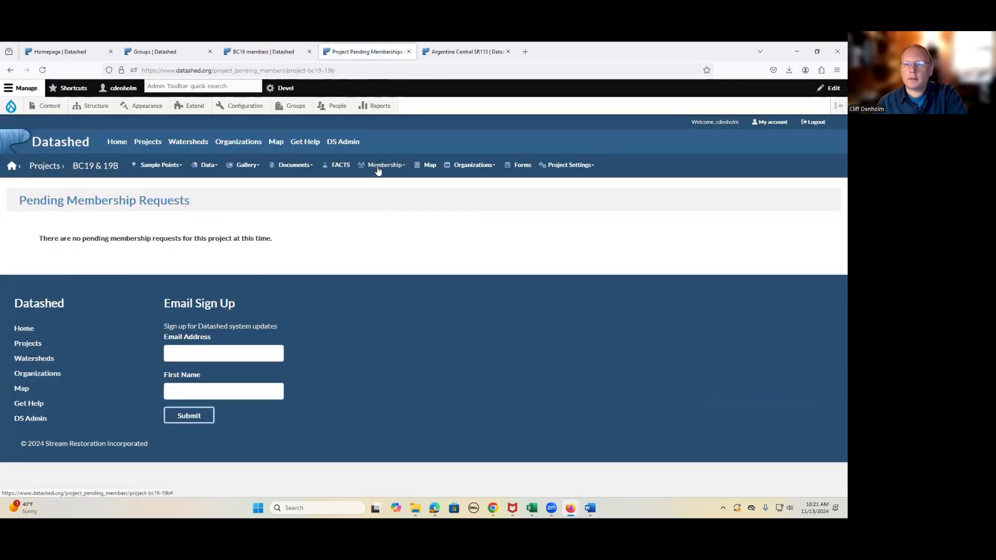
In BC19 & 19B's member management list, give the test user the project contributor and project manager roles and save.
{"action": "mouse_move", "coordinate": [379, 167]}
{"action": "left_click", "coordinate": [382, 202]}
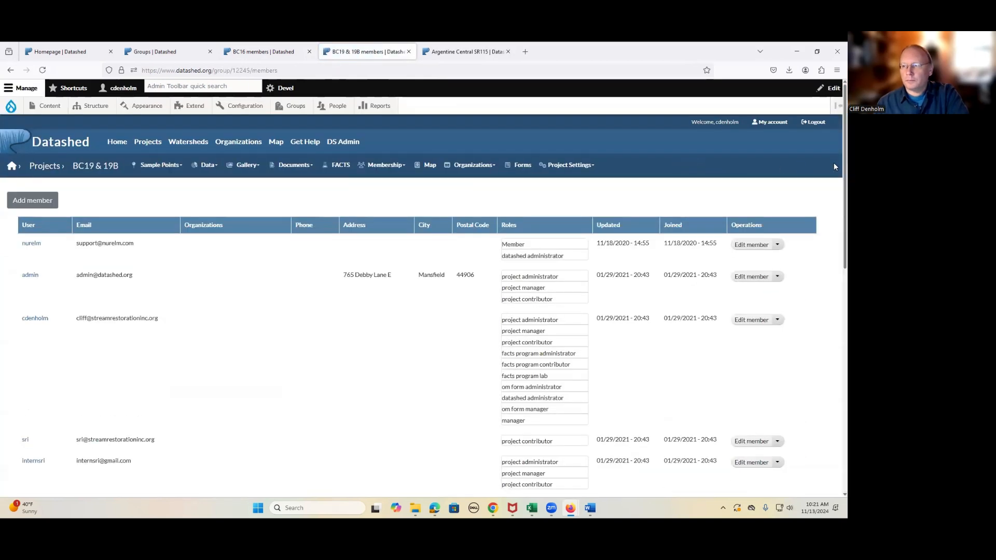
{"action": "scroll", "coordinate": [834, 164], "scroll_direction": "down", "scroll_amount": 15}
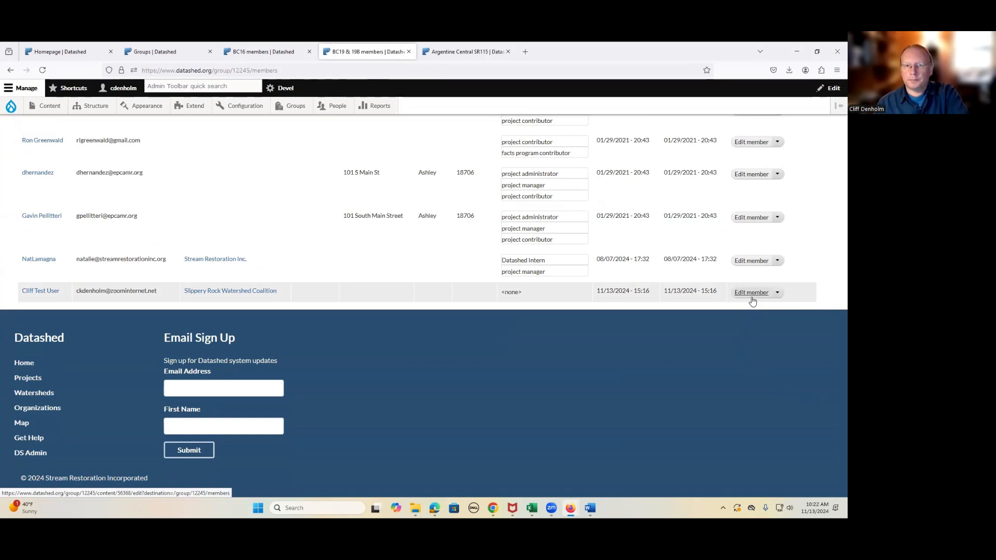
{"action": "left_click", "coordinate": [748, 295]}
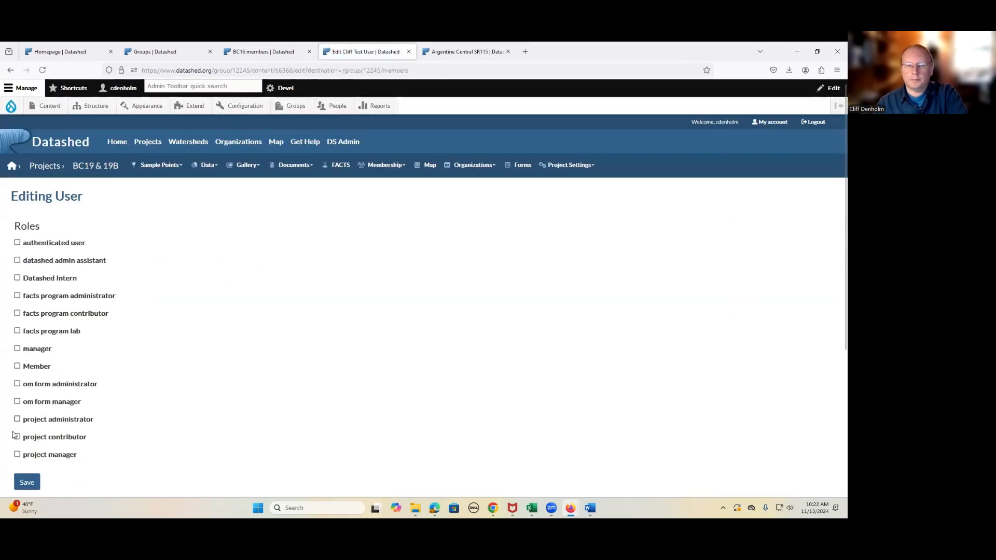
{"action": "left_click", "coordinate": [16, 437]}
{"action": "left_click", "coordinate": [18, 454]}
{"action": "left_click", "coordinate": [24, 482]}
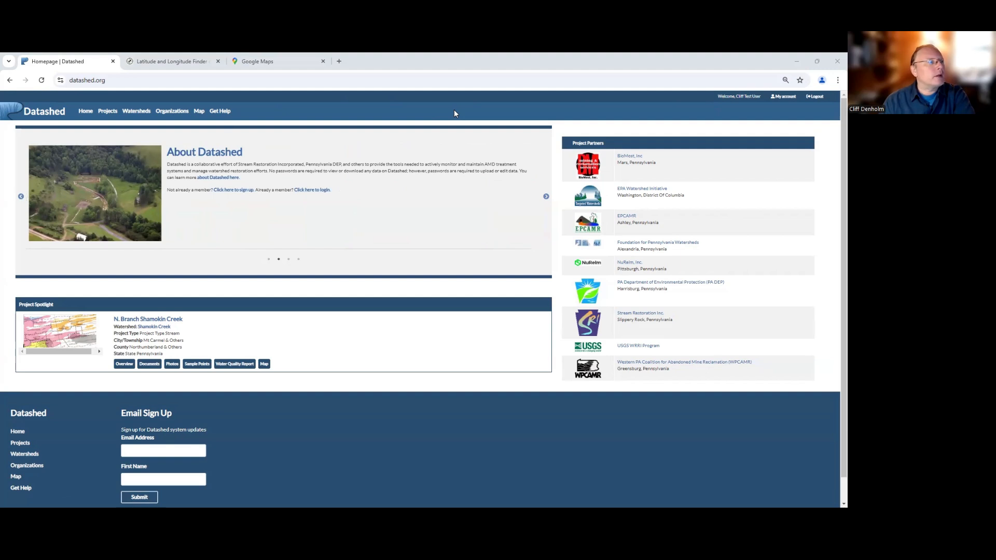
Reload the homepage in the test user's browser and open the BC16 project from My Projects.
{"action": "left_click", "coordinate": [41, 80]}
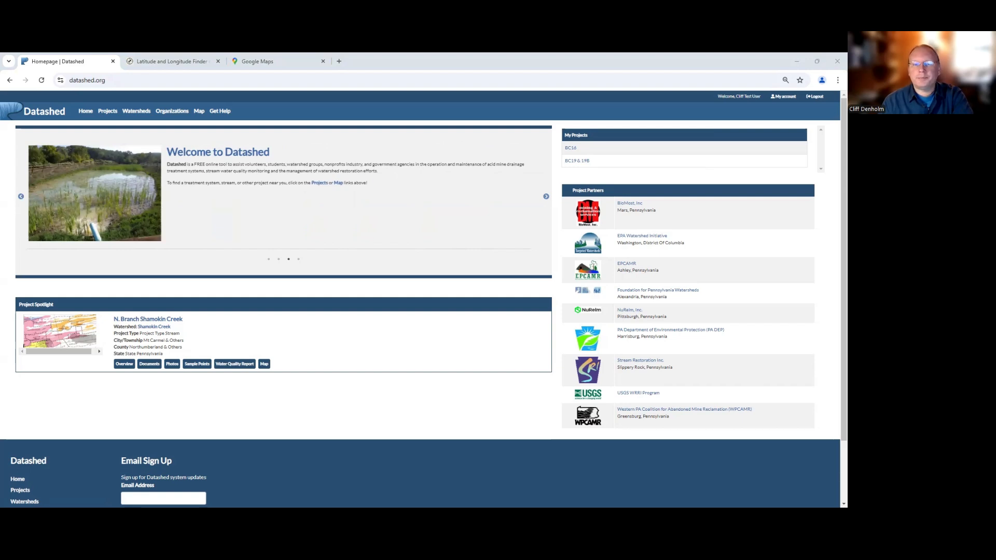
{"action": "left_click", "coordinate": [571, 150]}
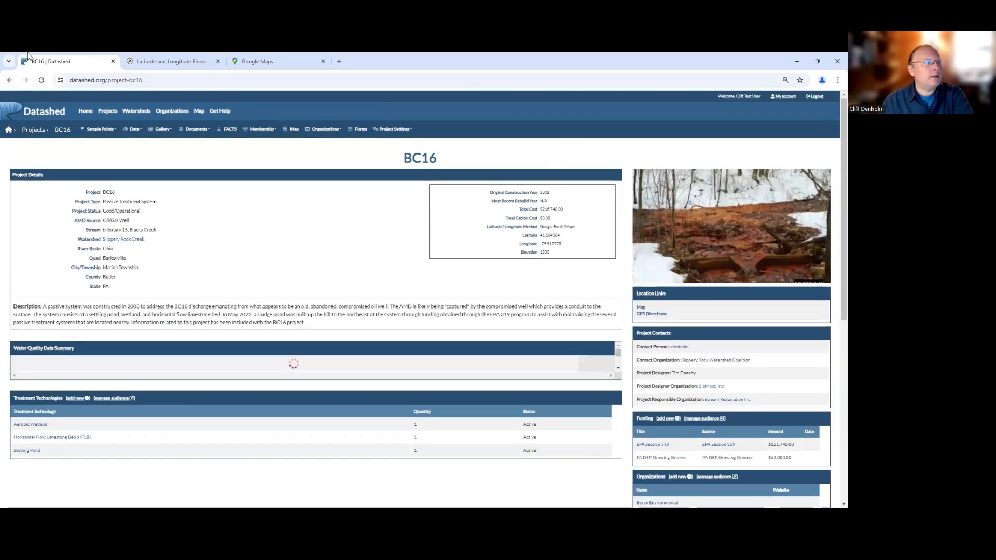
Return to the homepage and open BC16 from My Projects in a new tab.
{"action": "left_click", "coordinate": [9, 80]}
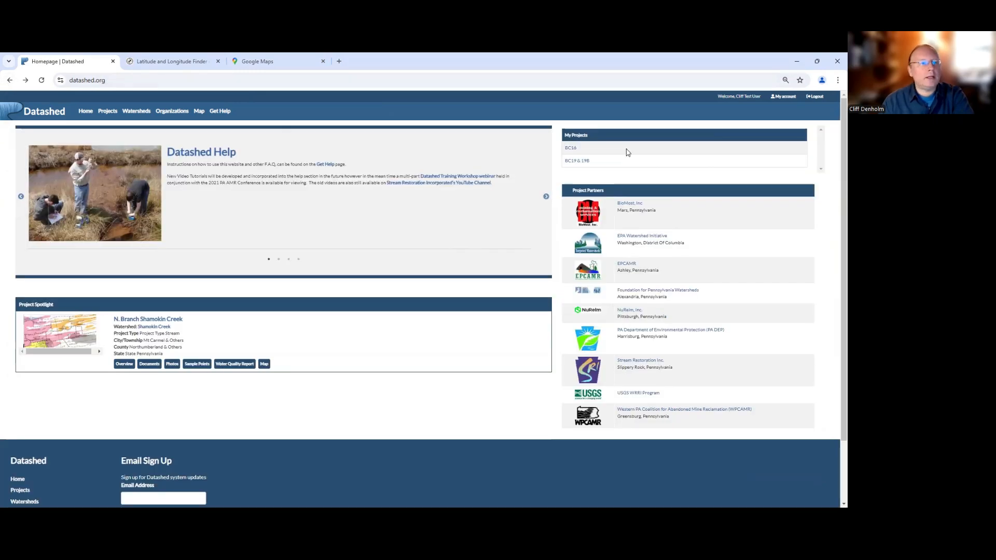
{"action": "right_click", "coordinate": [571, 150]}
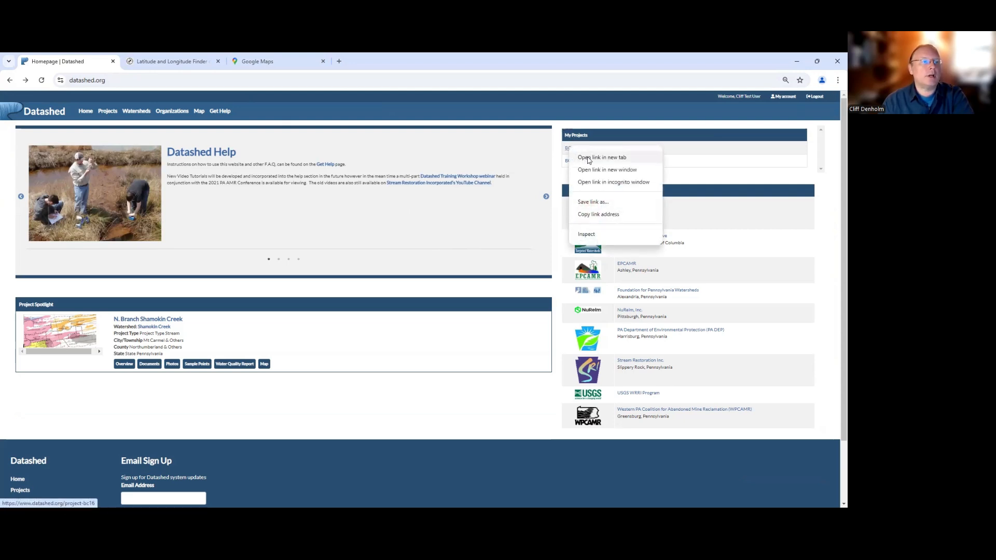
{"action": "left_click", "coordinate": [589, 158]}
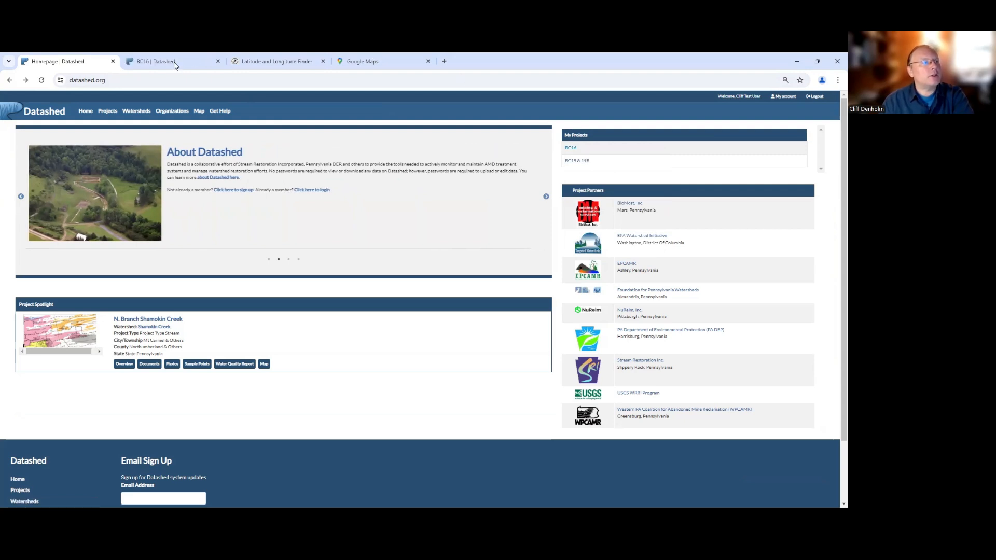
View the BC16 project page in its own tab, and return to the homepage.
{"action": "left_click", "coordinate": [144, 65]}
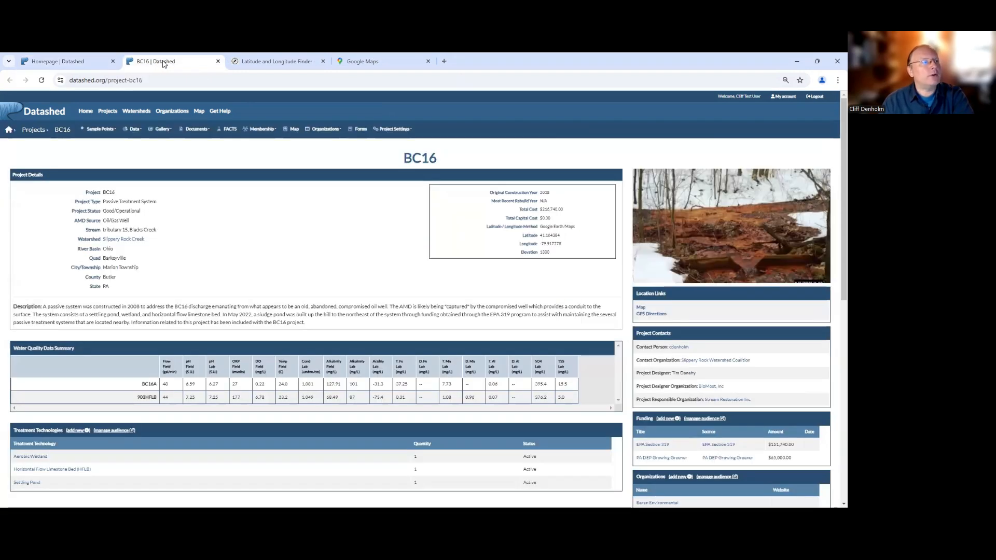
{"action": "left_click", "coordinate": [81, 62]}
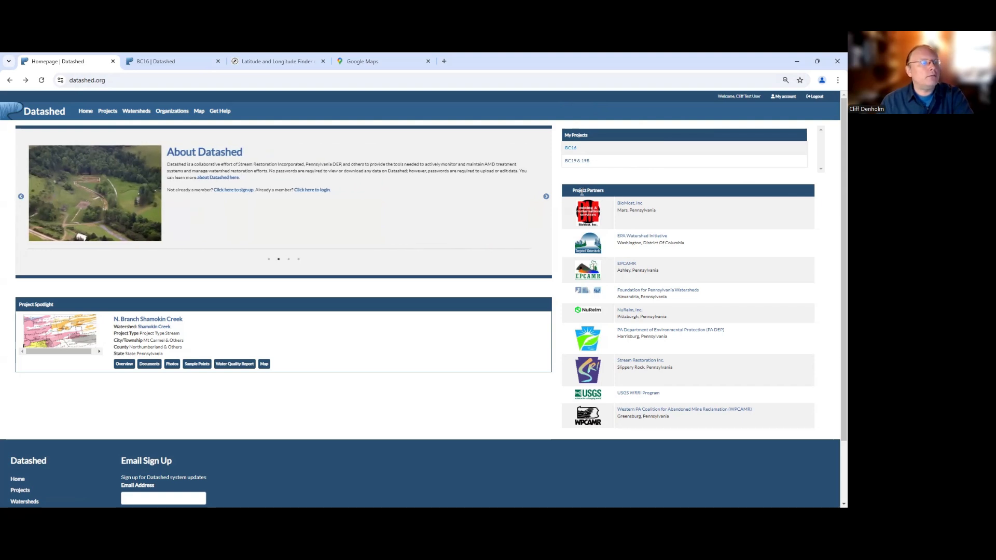
Open Argentine Central SR115 from the projects list, request to join it, and return to the homepage.
{"action": "left_click", "coordinate": [114, 113]}
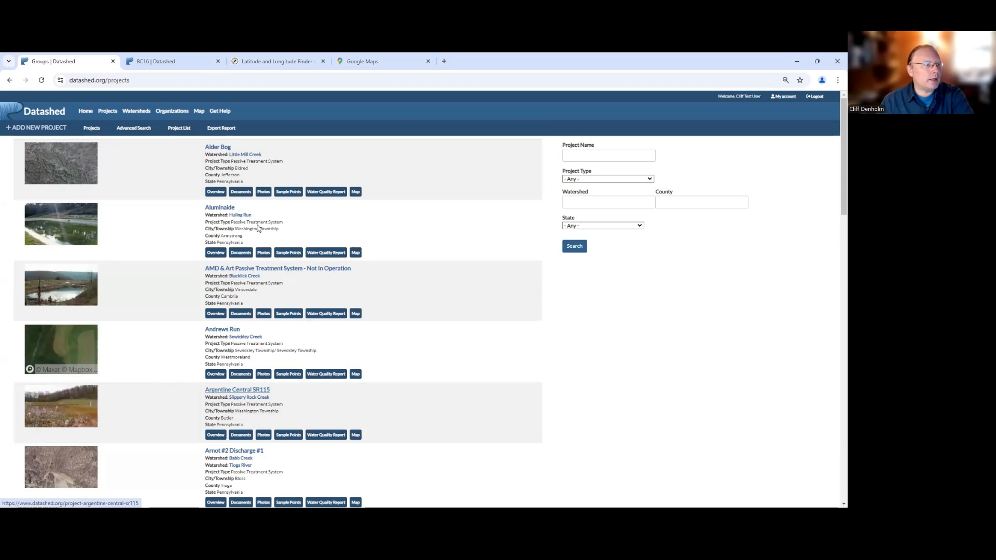
{"action": "left_click", "coordinate": [230, 391]}
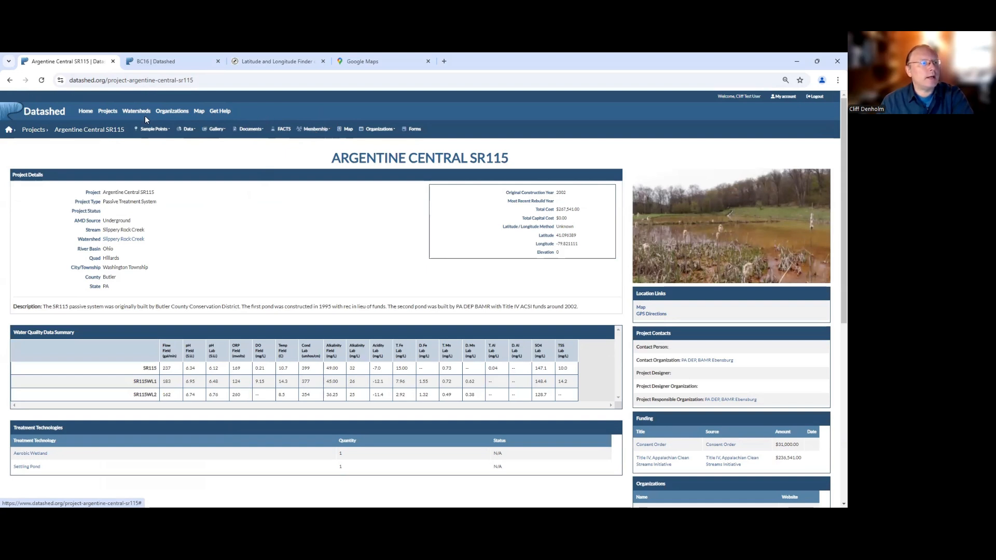
{"action": "left_click", "coordinate": [315, 129]}
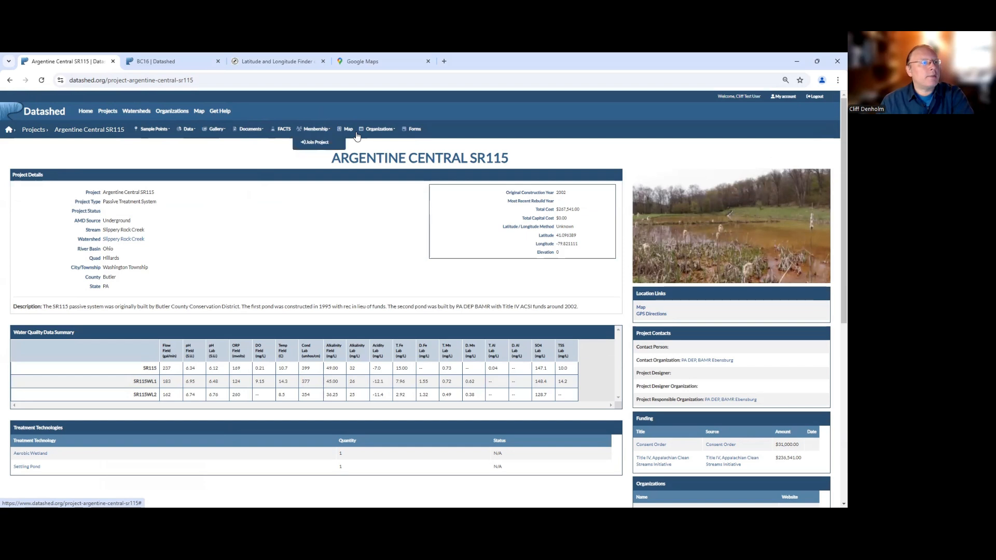
{"action": "left_click", "coordinate": [314, 142]}
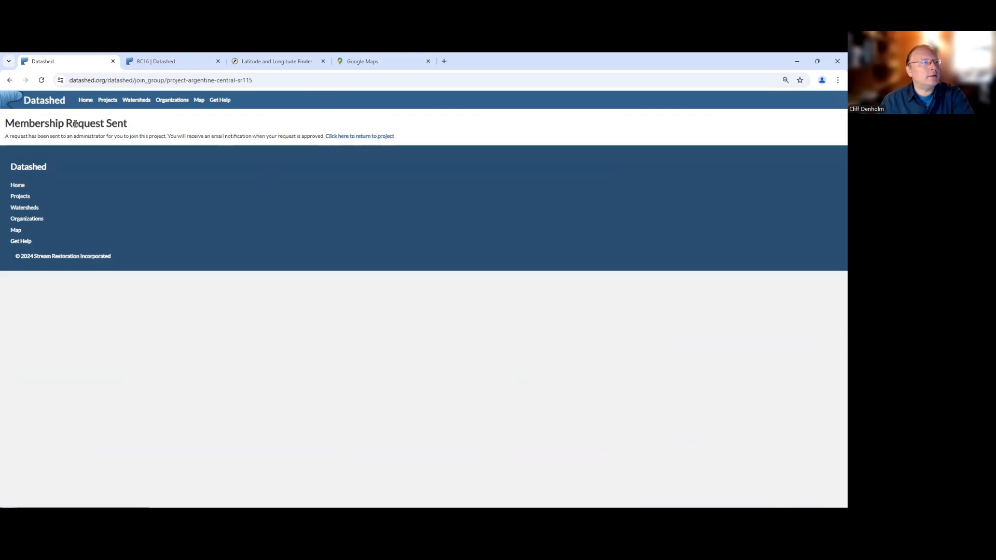
{"action": "left_click", "coordinate": [362, 138]}
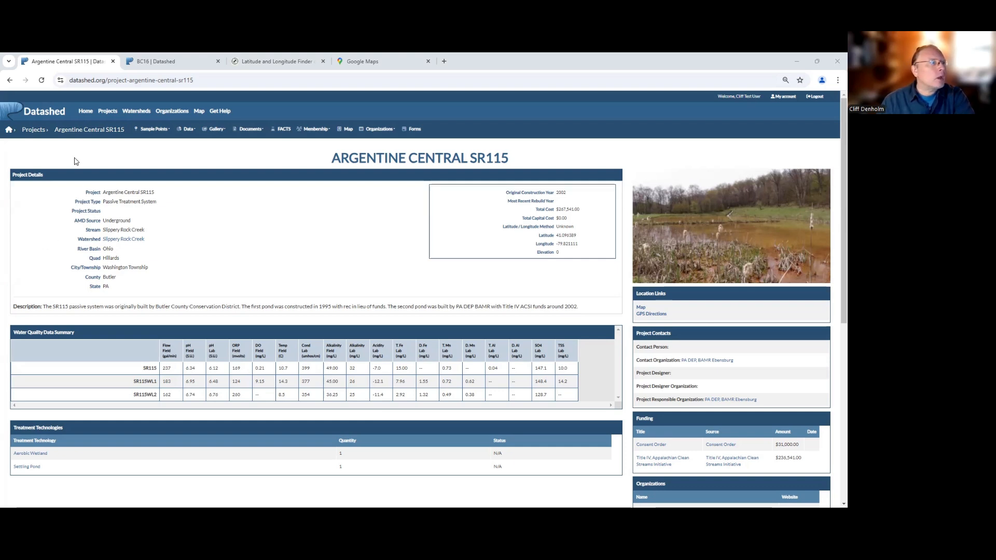
{"action": "left_click", "coordinate": [84, 114]}
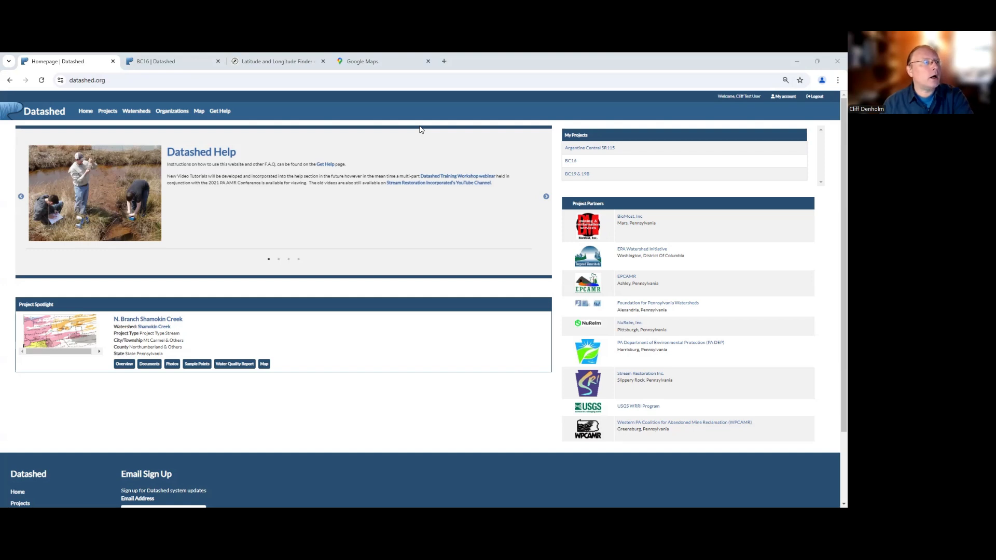
Start a new organization and fill its name with the previously used fake watershed entry.
{"action": "left_click", "coordinate": [174, 115]}
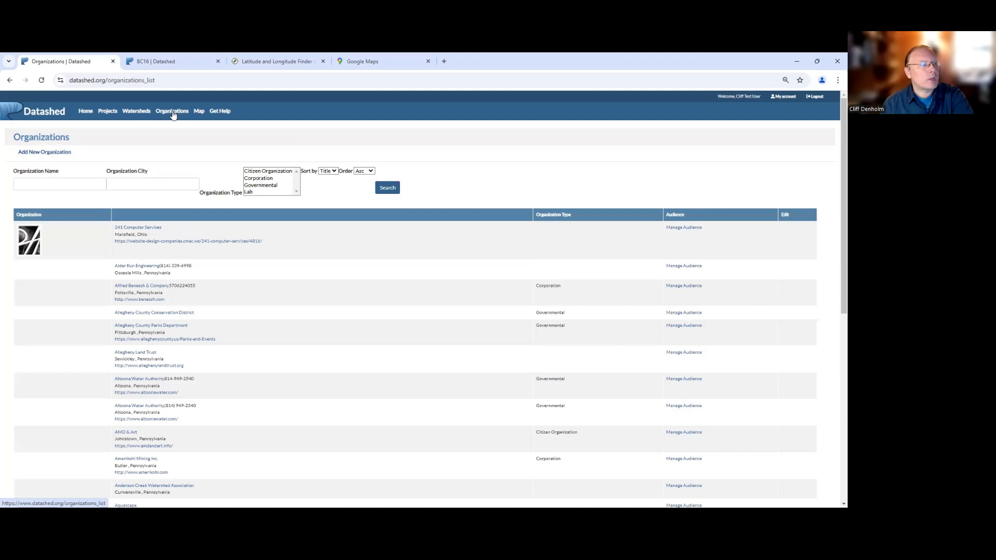
{"action": "left_click", "coordinate": [40, 153]}
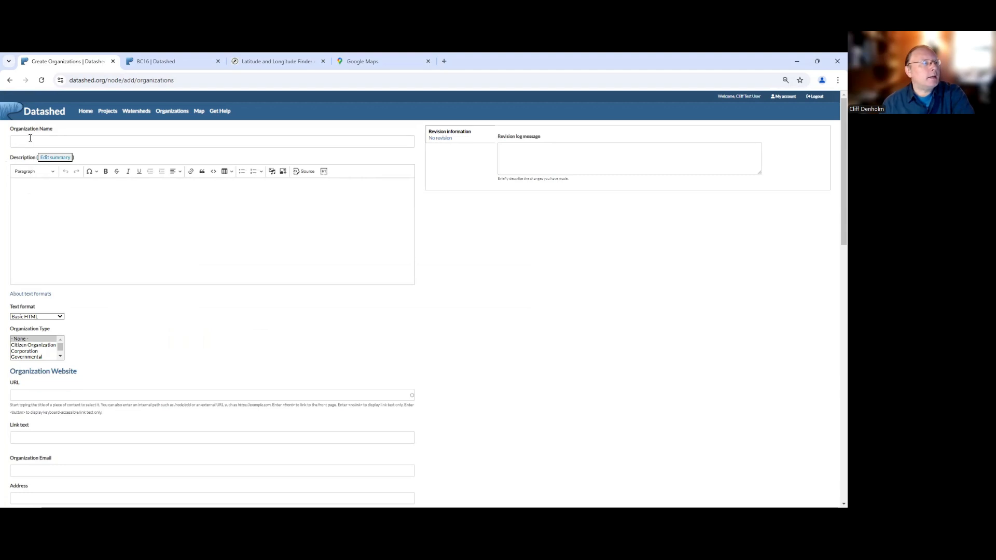
{"action": "left_click", "coordinate": [30, 141]}
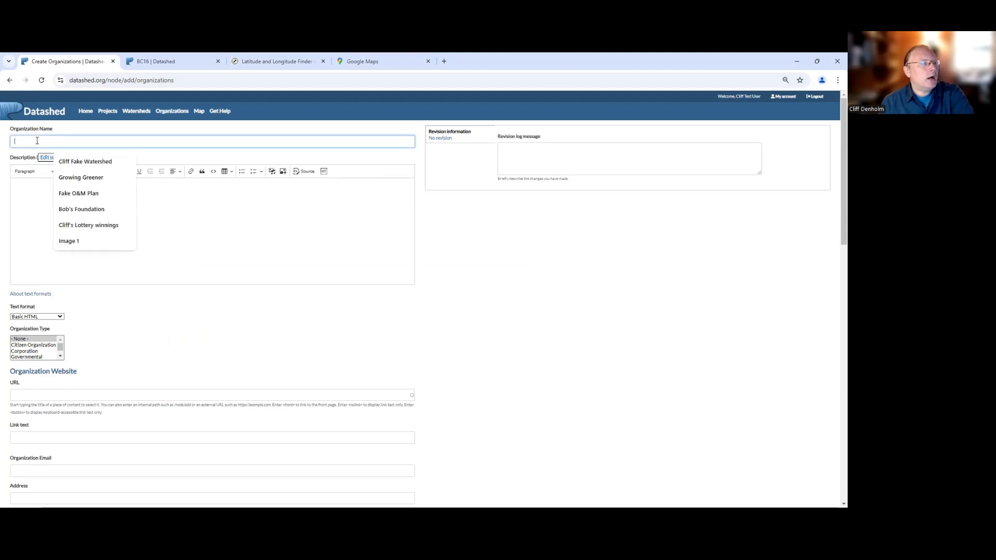
{"action": "left_click", "coordinate": [80, 163]}
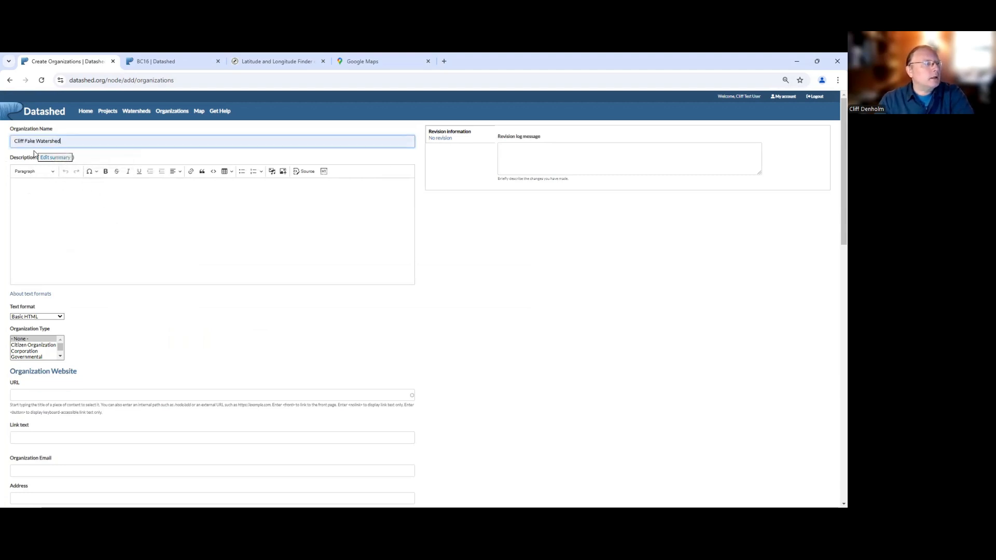
Write an organization description identifying it as a fake watershed group in Butler County, PA.
{"action": "left_click", "coordinate": [40, 199]}
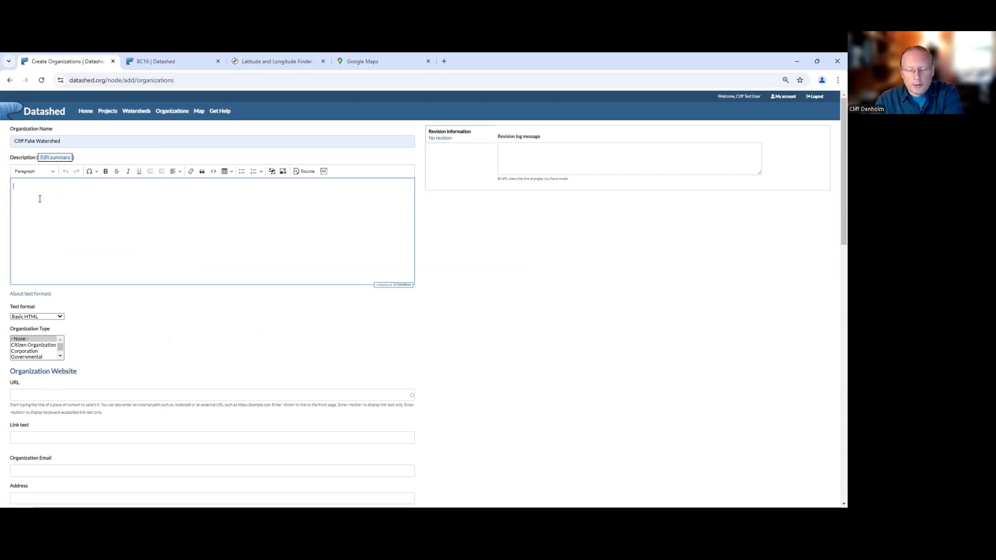
{"action": "type", "text": "Cliff"}
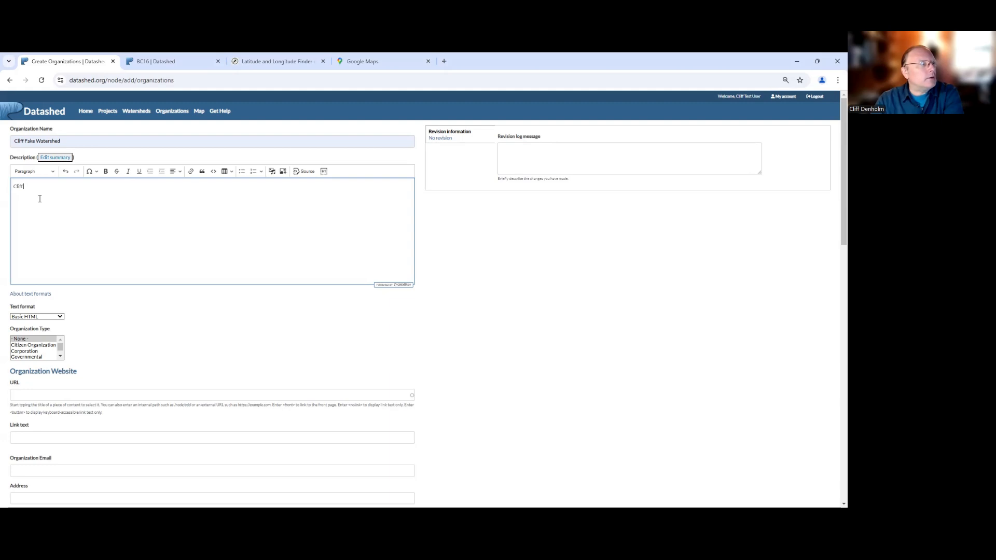
{"action": "type", "text": "'s FAke Watershed grto"}
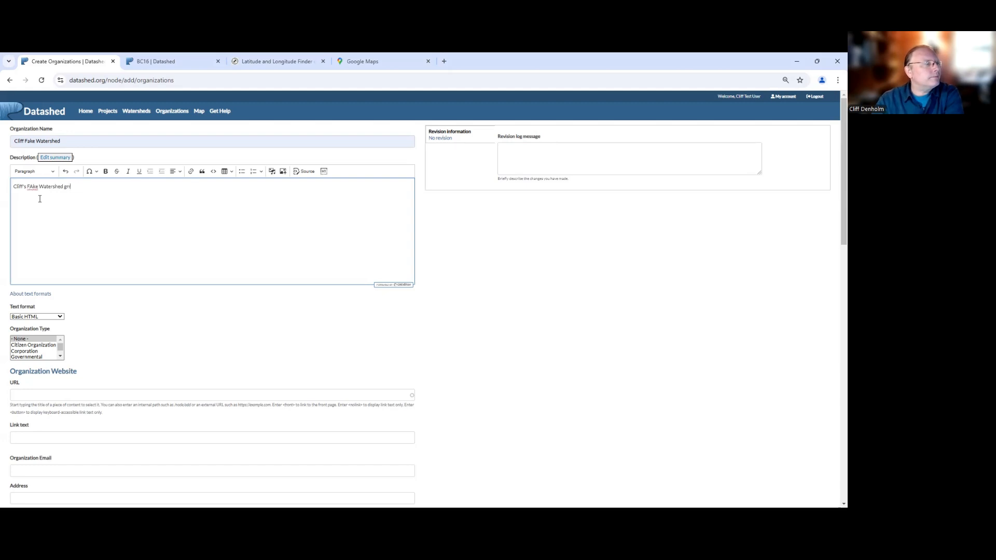
{"action": "key", "text": "BackSpace"}
{"action": "key", "text": "BackSpace"}
{"action": "type", "text": "roup in Butler"}
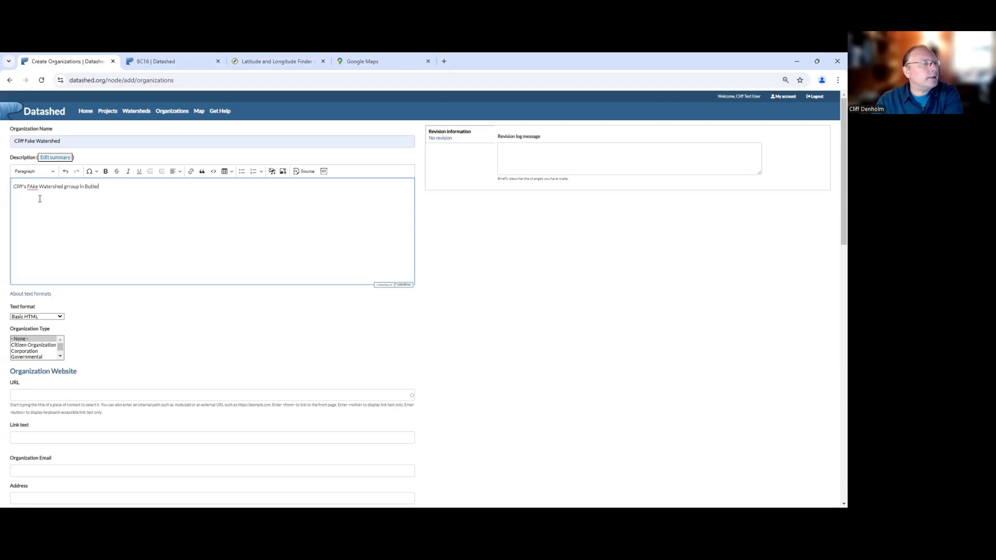
{"action": "type", "text": " County. P"}
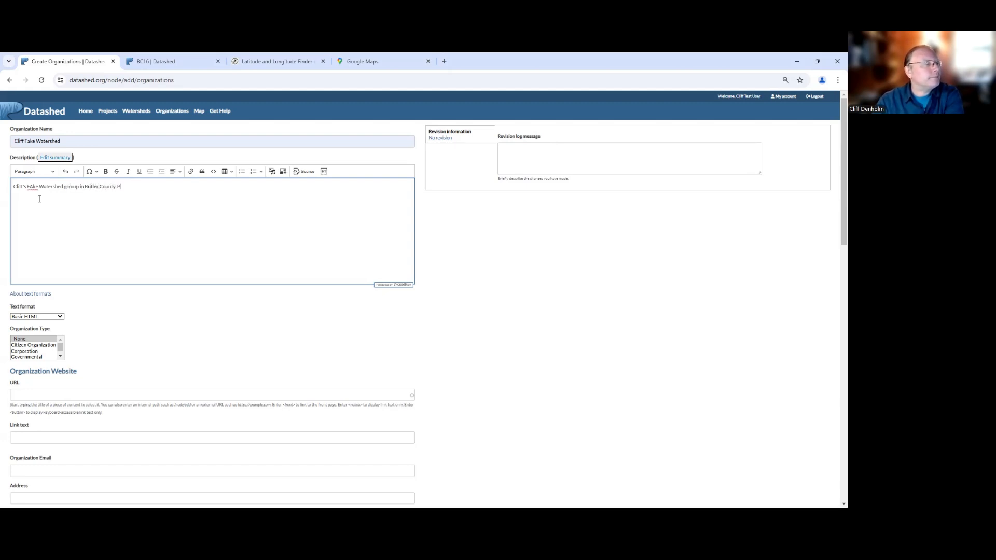
{"action": "type", "text": "A"}
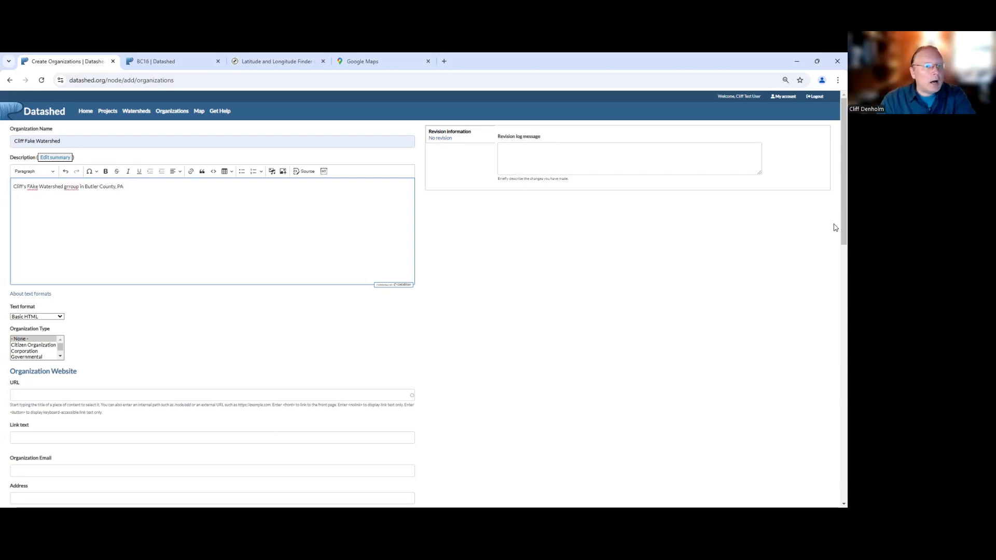
Try the Corporation and Governmental organization types, and set the type to Lab.
{"action": "scroll", "coordinate": [837, 239], "scroll_direction": "down", "scroll_amount": 3}
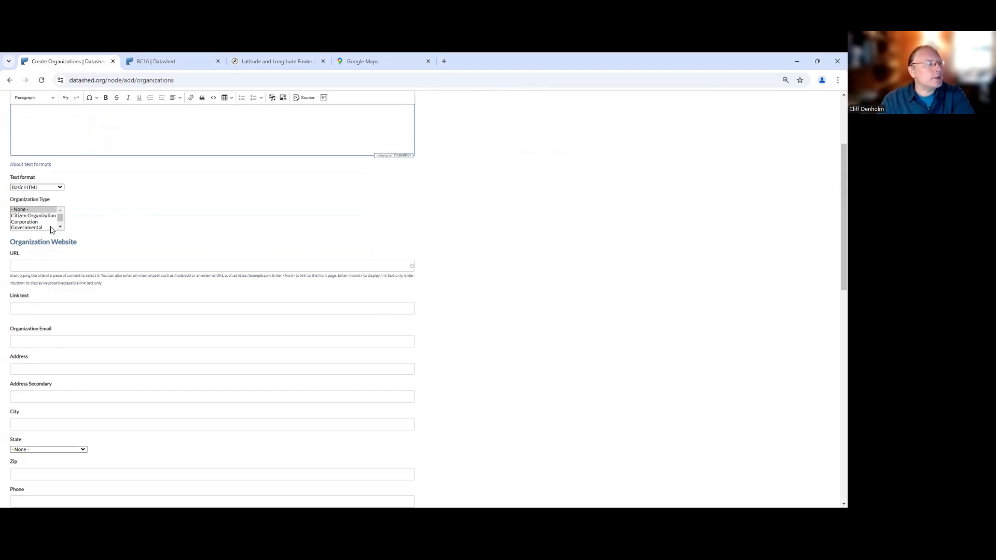
{"action": "left_click", "coordinate": [35, 222]}
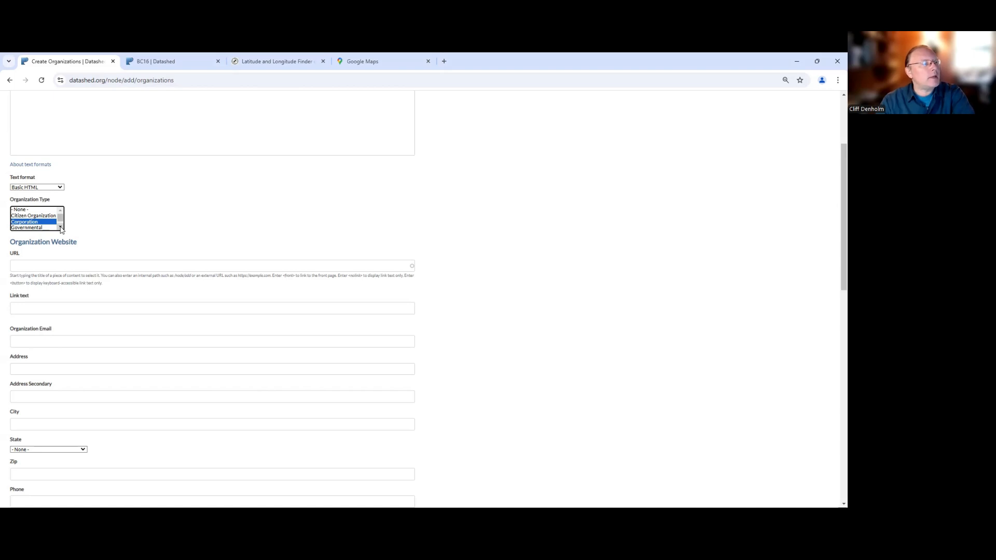
{"action": "left_click", "coordinate": [60, 229]}
{"action": "right_click", "coordinate": [60, 229]}
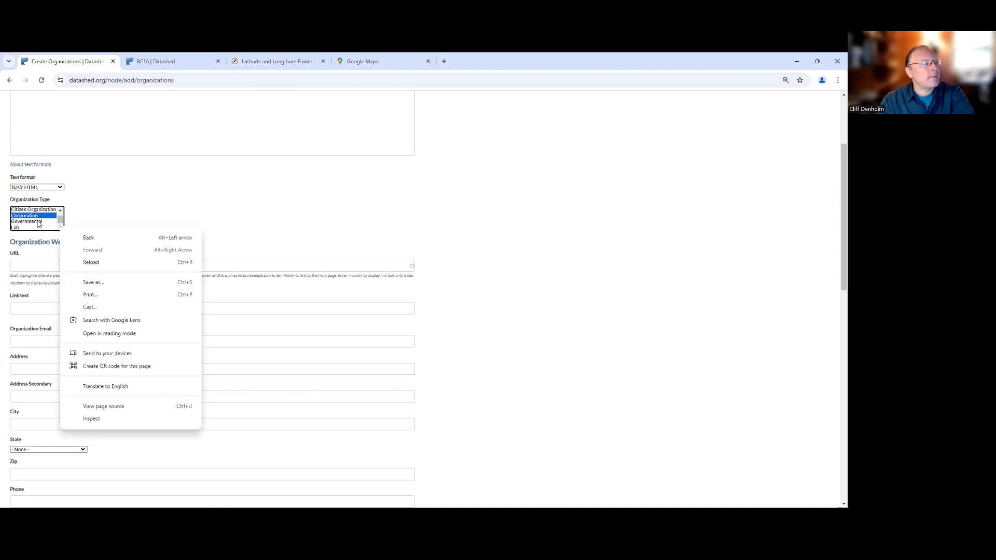
{"action": "left_click", "coordinate": [38, 221]}
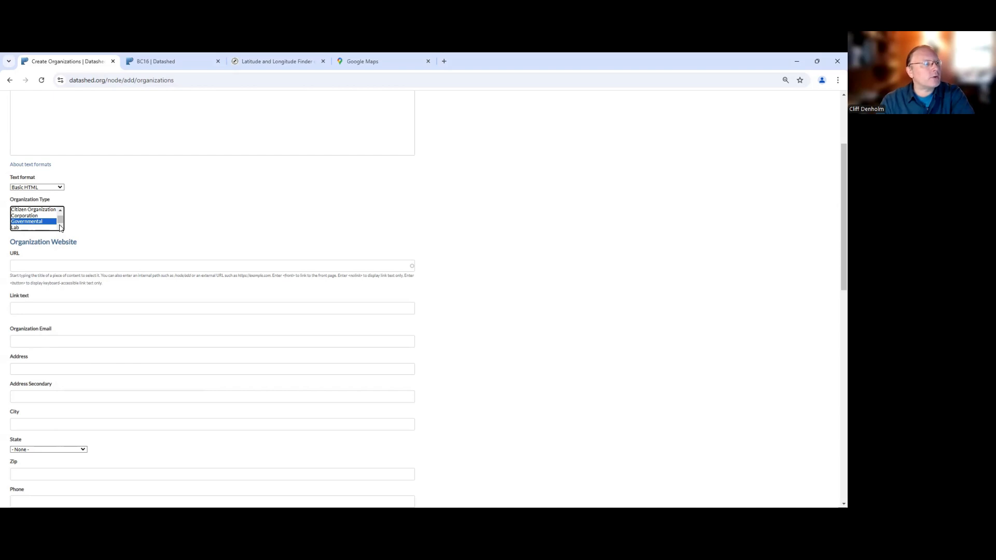
{"action": "left_click", "coordinate": [37, 228]}
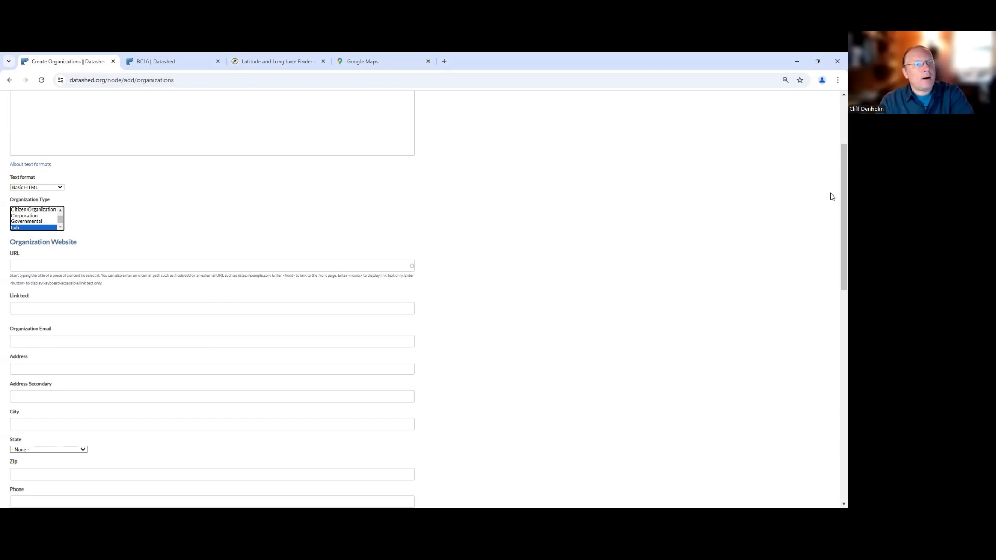
{"action": "scroll", "coordinate": [835, 198], "scroll_direction": "down", "scroll_amount": 1}
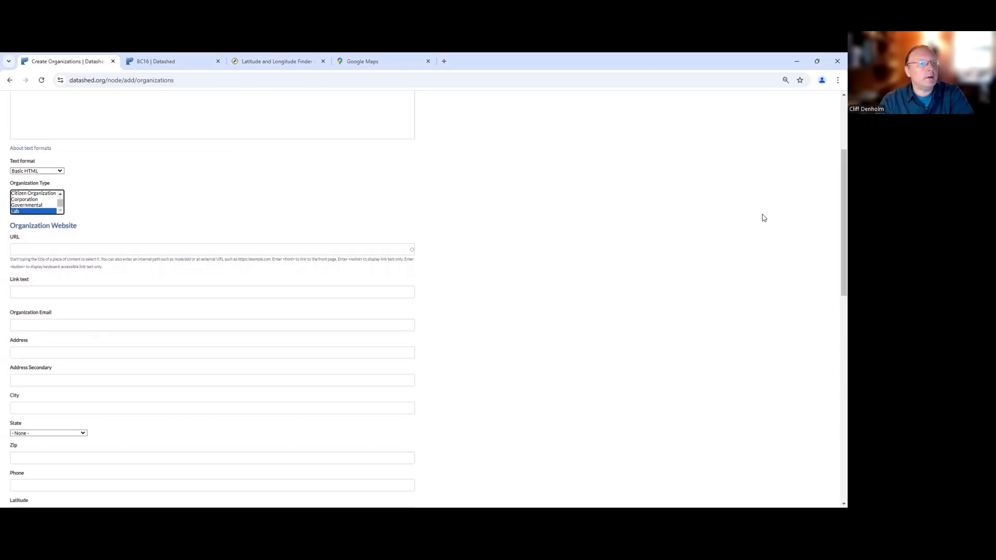
{"action": "scroll", "coordinate": [834, 210], "scroll_direction": "down", "scroll_amount": 2}
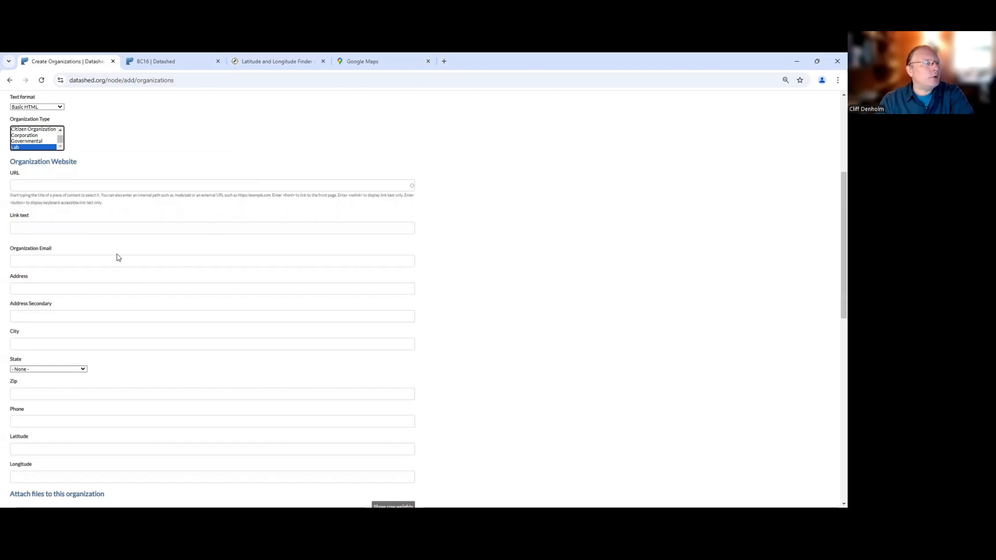
{"action": "left_click", "coordinate": [32, 185]}
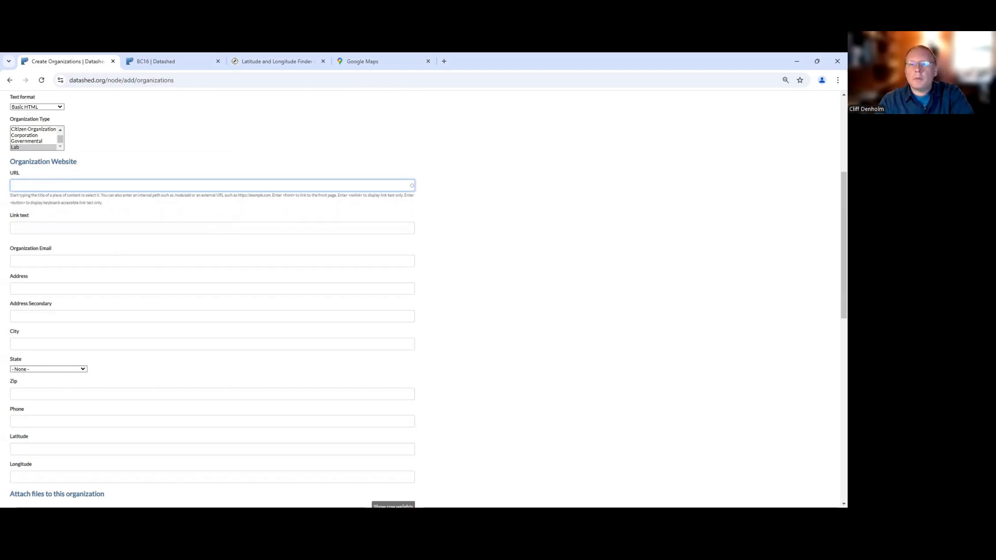
{"action": "key", "text": "alt+Tab"}
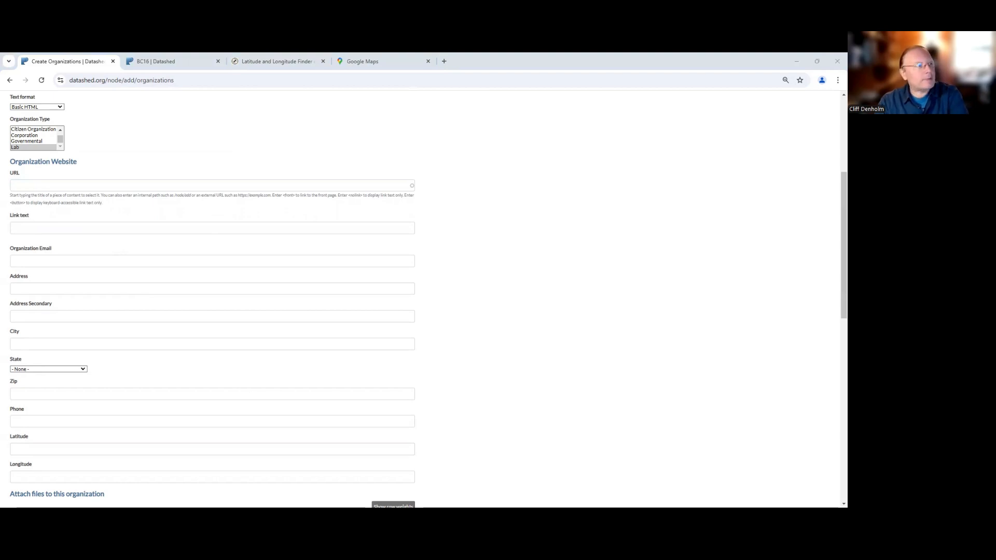
{"action": "left_click", "coordinate": [67, 183]}
{"action": "type", "text": "https://www.streamrestorationinc.org/"}
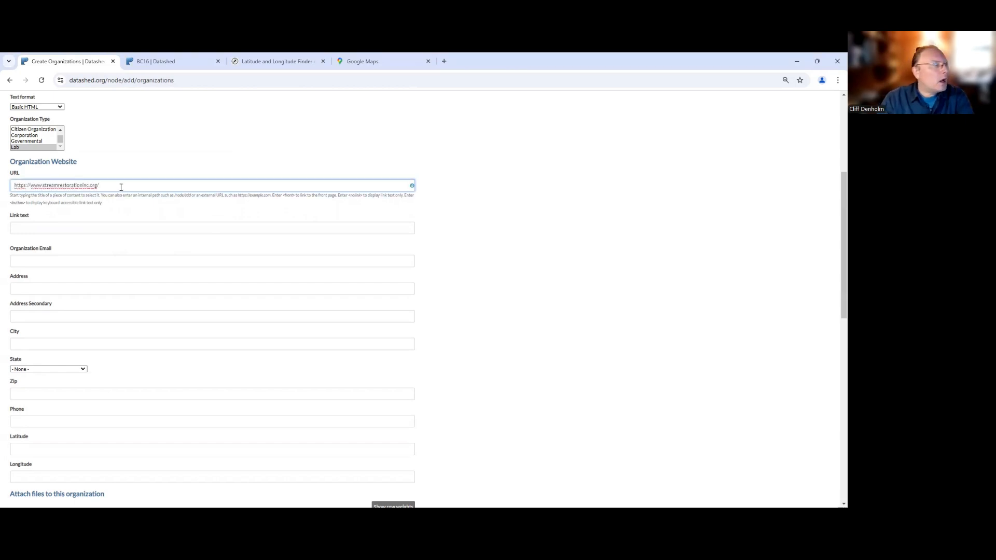
{"action": "left_click", "coordinate": [47, 228]}
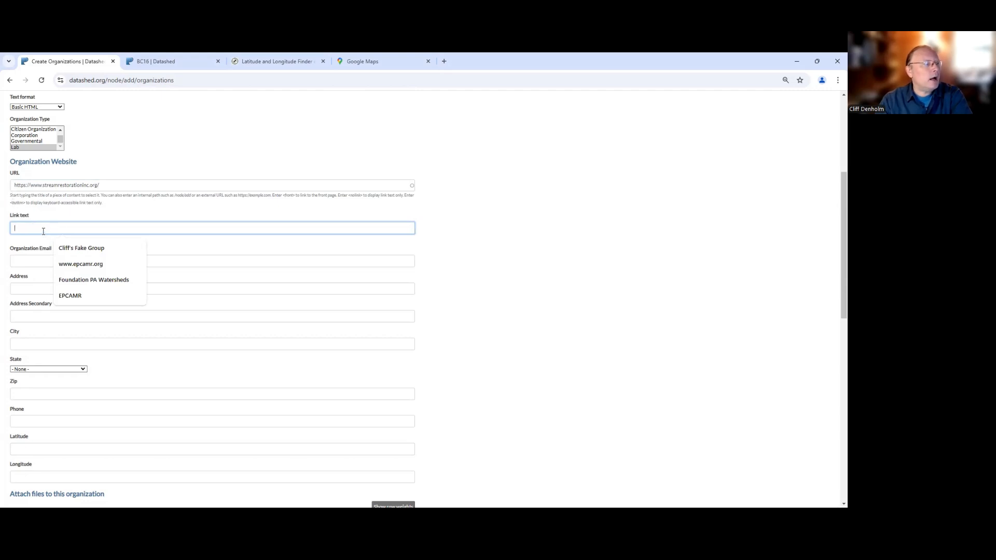
{"action": "left_click", "coordinate": [76, 248]}
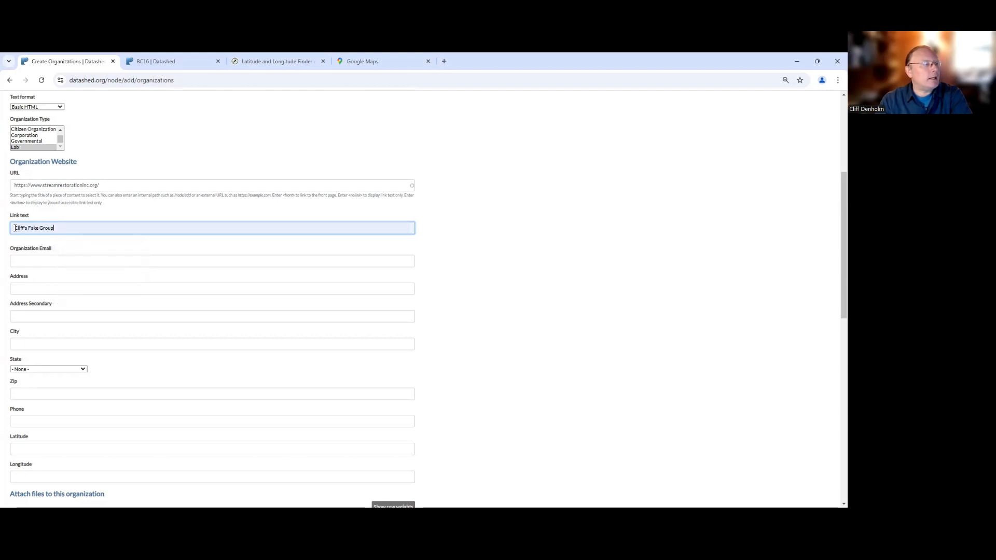
Add an existing account, picked from the name suggestions, as the first organization user of the new organization.
{"action": "left_click", "coordinate": [52, 261]}
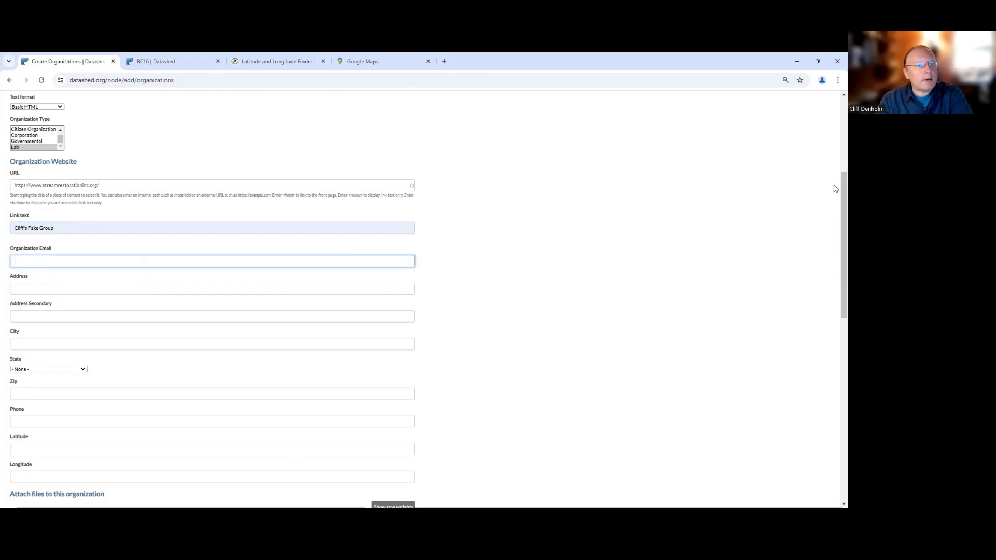
{"action": "scroll", "coordinate": [835, 189], "scroll_direction": "down", "scroll_amount": 3}
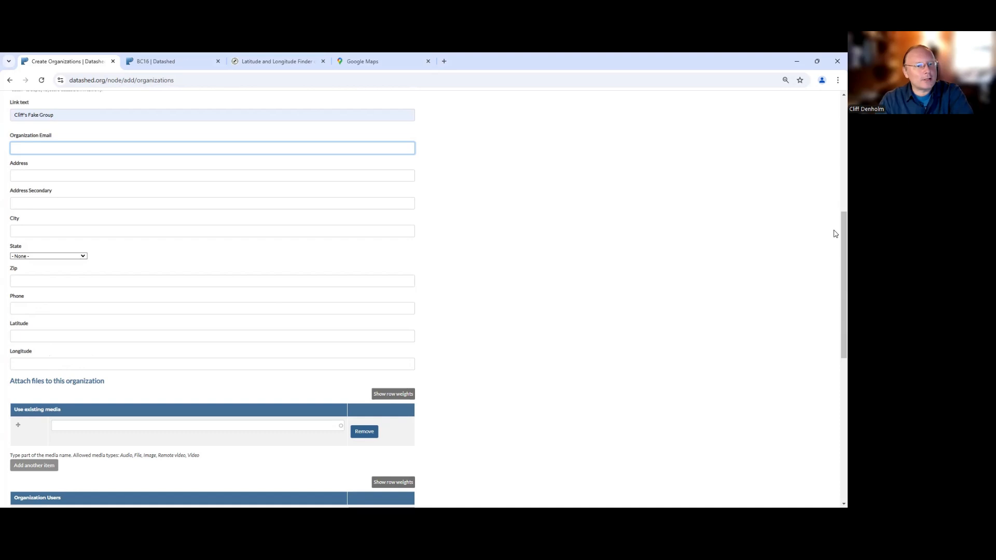
{"action": "scroll", "coordinate": [836, 234], "scroll_direction": "down", "scroll_amount": 3}
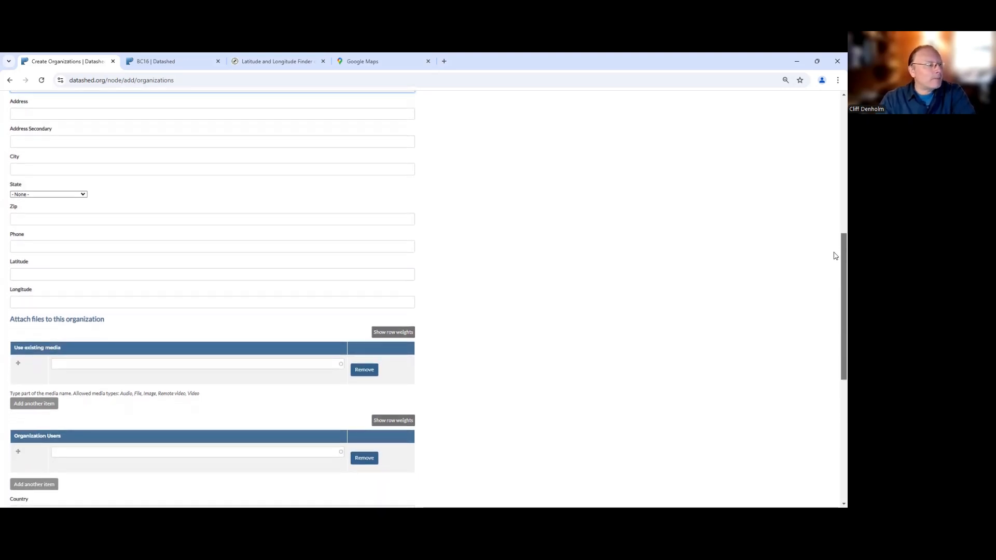
{"action": "scroll", "coordinate": [835, 255], "scroll_direction": "down", "scroll_amount": 5}
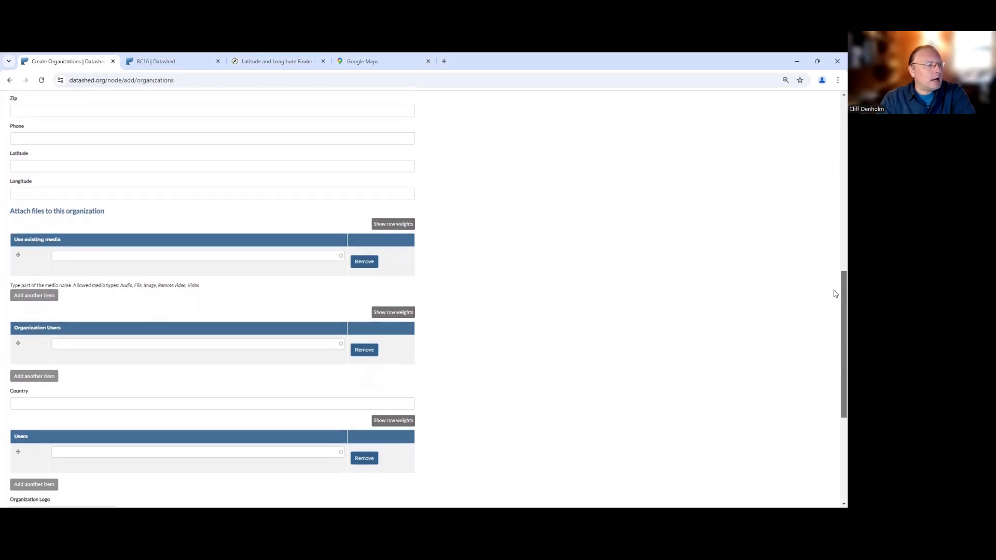
{"action": "scroll", "coordinate": [835, 294], "scroll_direction": "down", "scroll_amount": 1}
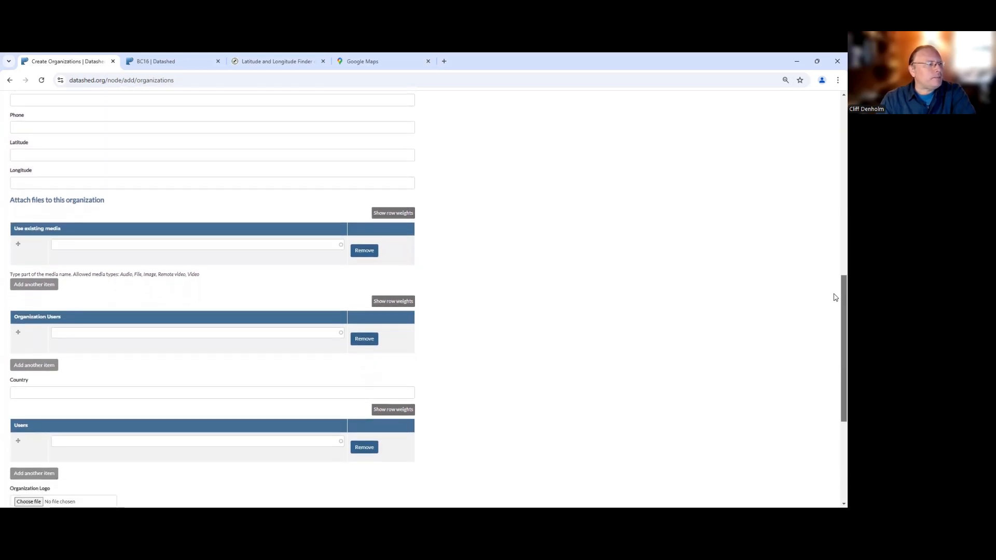
{"action": "scroll", "coordinate": [835, 299], "scroll_direction": "down", "scroll_amount": 1}
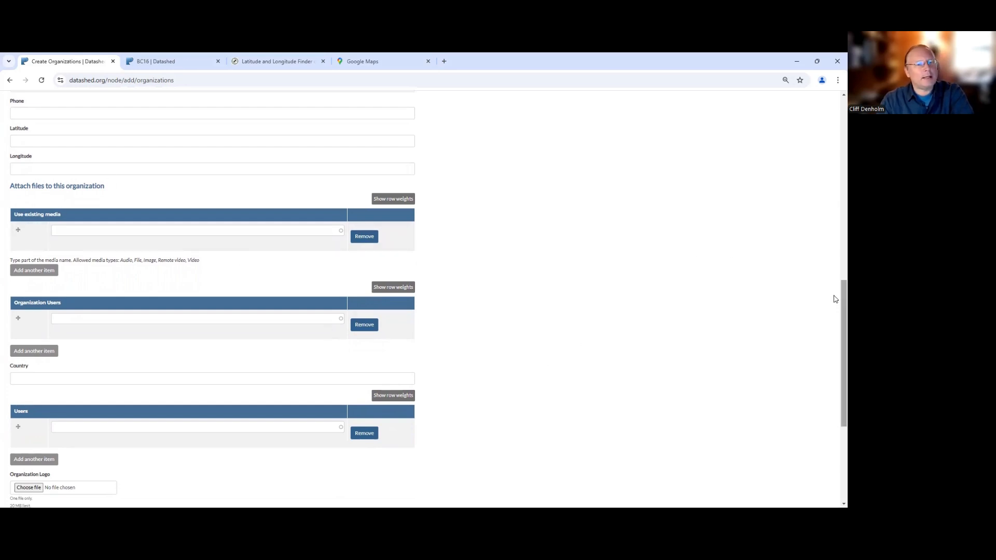
{"action": "left_click_drag", "start_coordinate": [835, 298], "coordinate": [834, 311]}
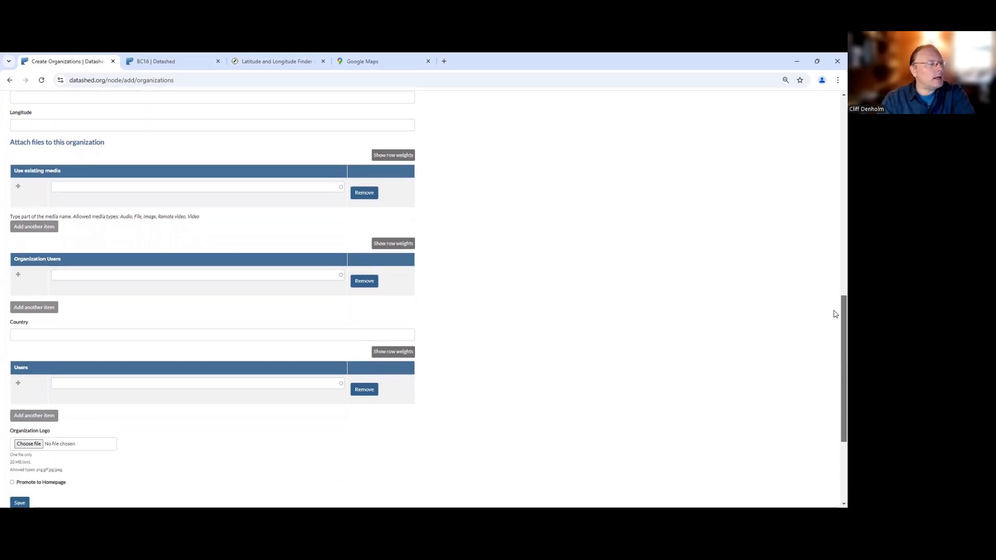
{"action": "left_click", "coordinate": [76, 273]}
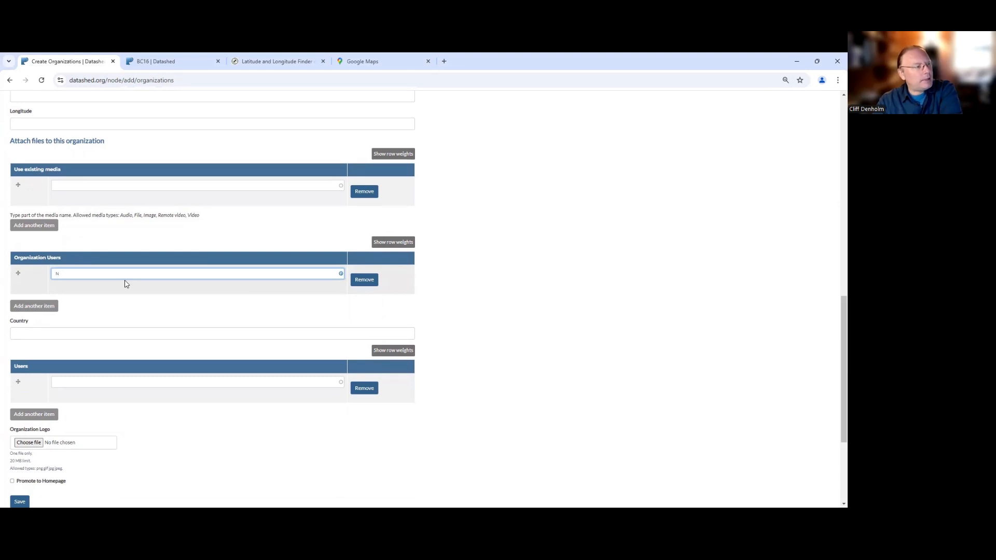
{"action": "key", "text": "BackSpace"}
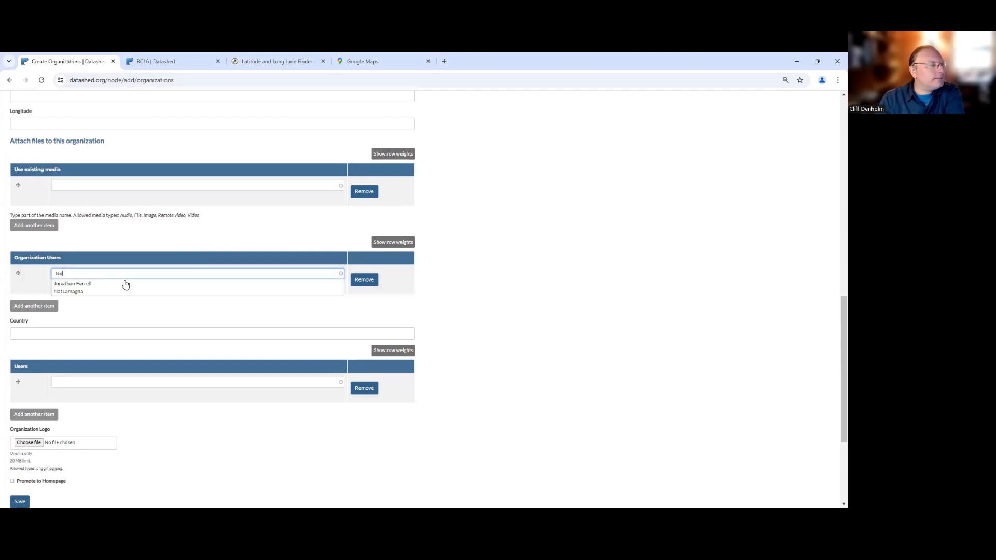
{"action": "left_click", "coordinate": [82, 292]}
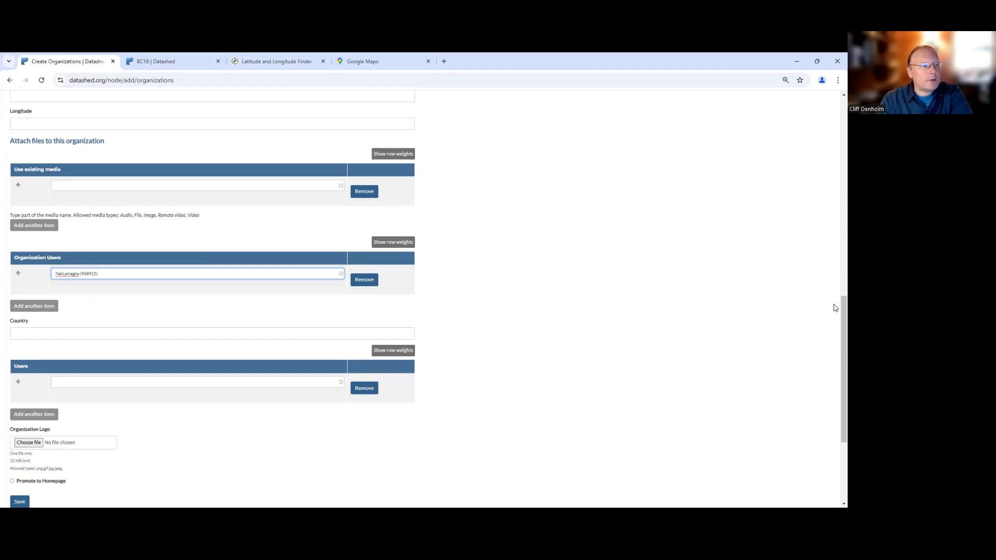
Save the new organization and test its website link, closing the linked site again.
{"action": "left_click_drag", "start_coordinate": [835, 308], "coordinate": [835, 366]}
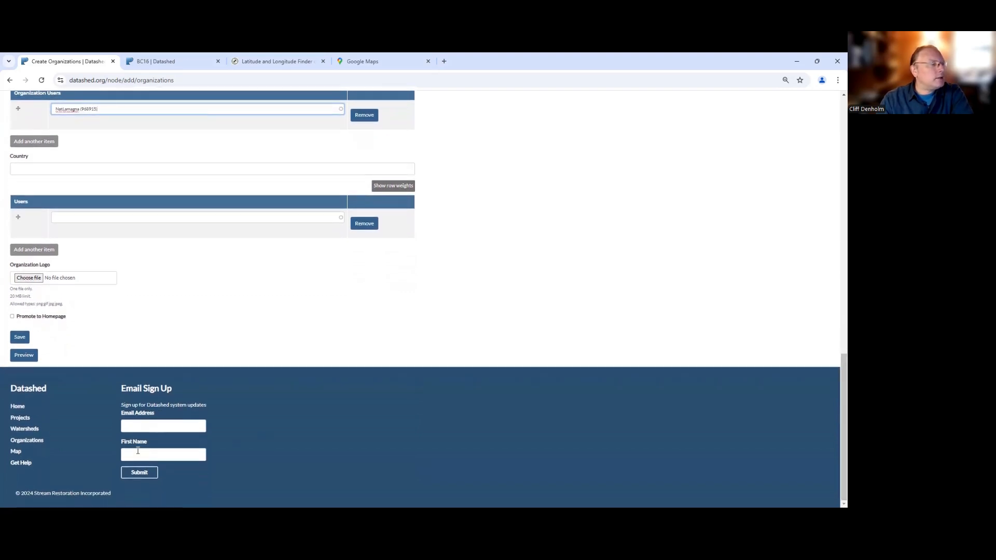
{"action": "left_click", "coordinate": [20, 339]}
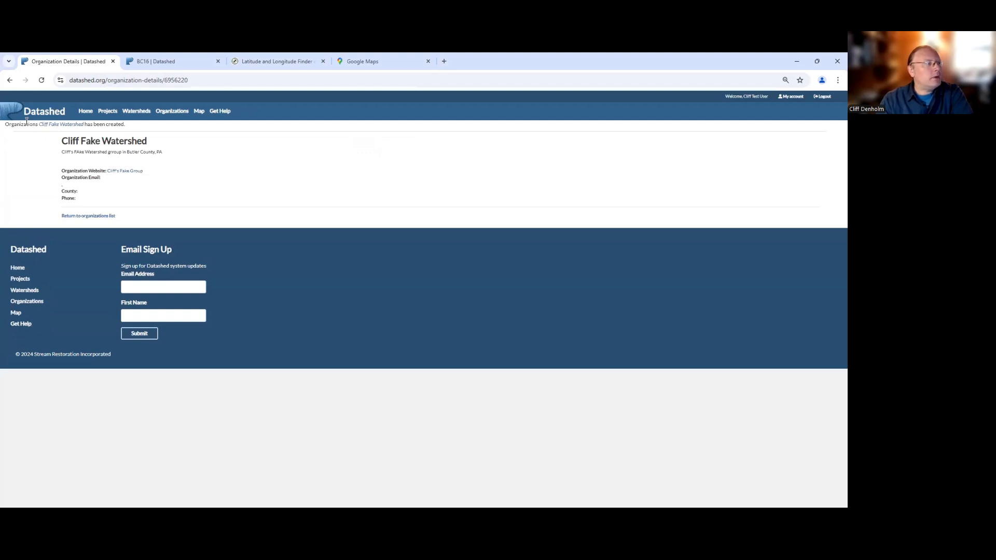
{"action": "left_click", "coordinate": [123, 172]}
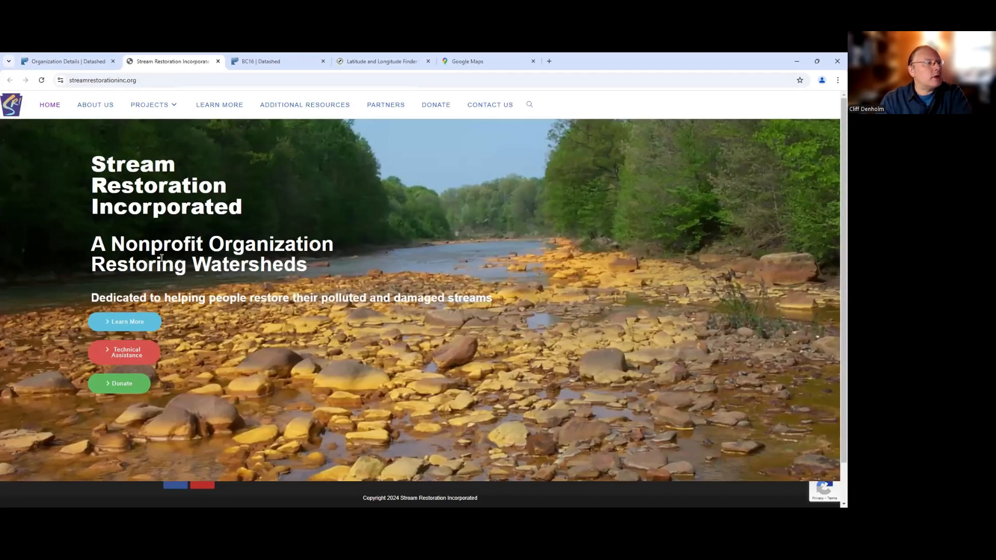
{"action": "left_click", "coordinate": [218, 61]}
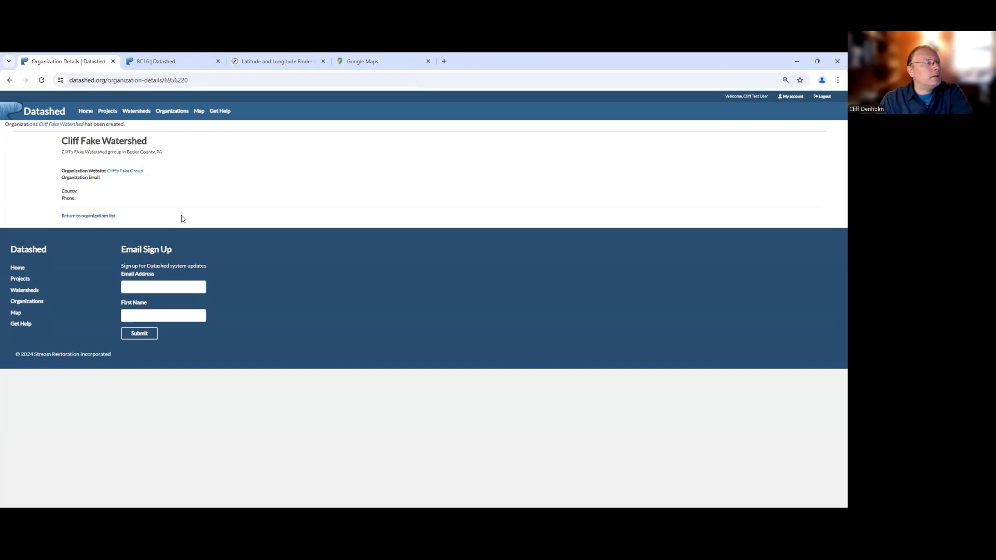
Open the list of all organizations and look through its entries.
{"action": "left_click", "coordinate": [137, 112]}
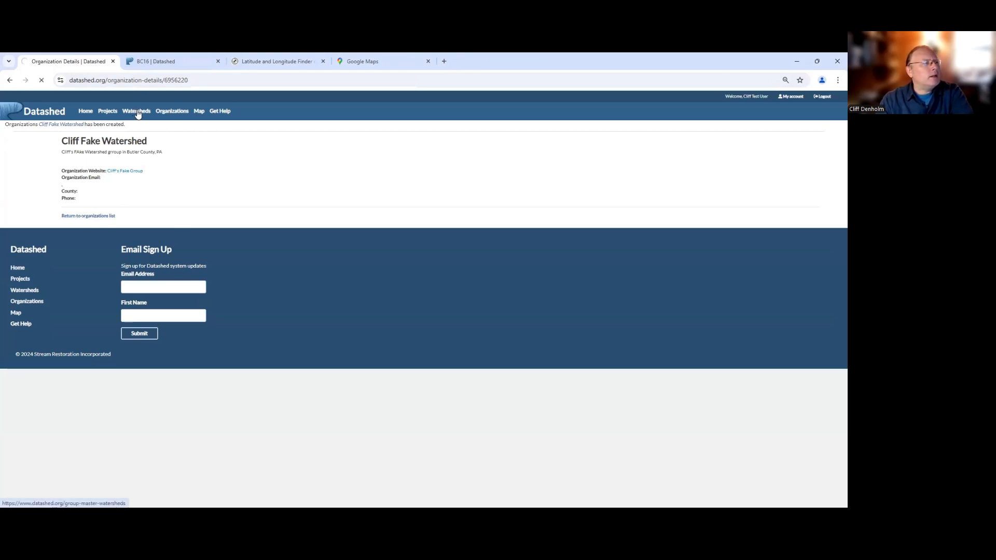
{"action": "left_click", "coordinate": [177, 115]}
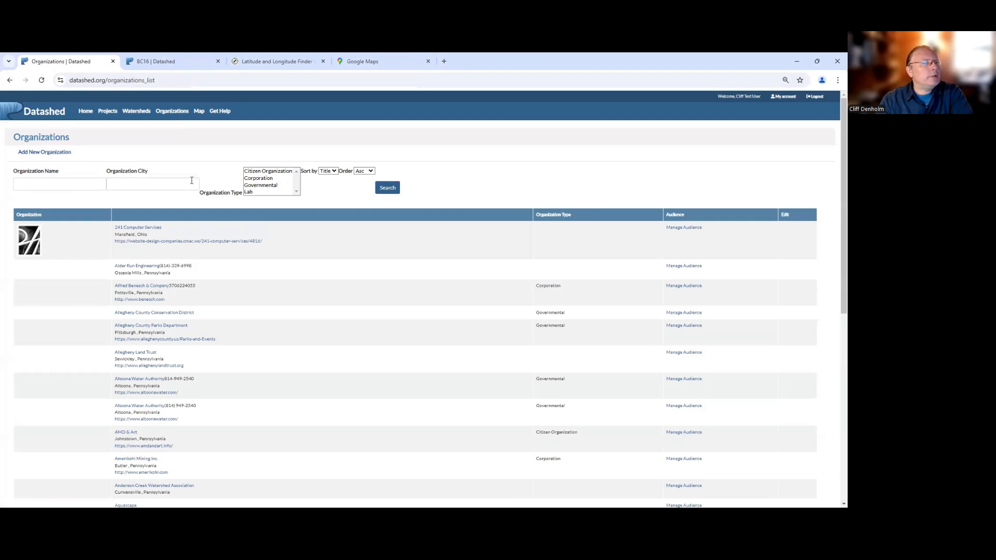
{"action": "scroll", "coordinate": [835, 148], "scroll_direction": "down", "scroll_amount": 3}
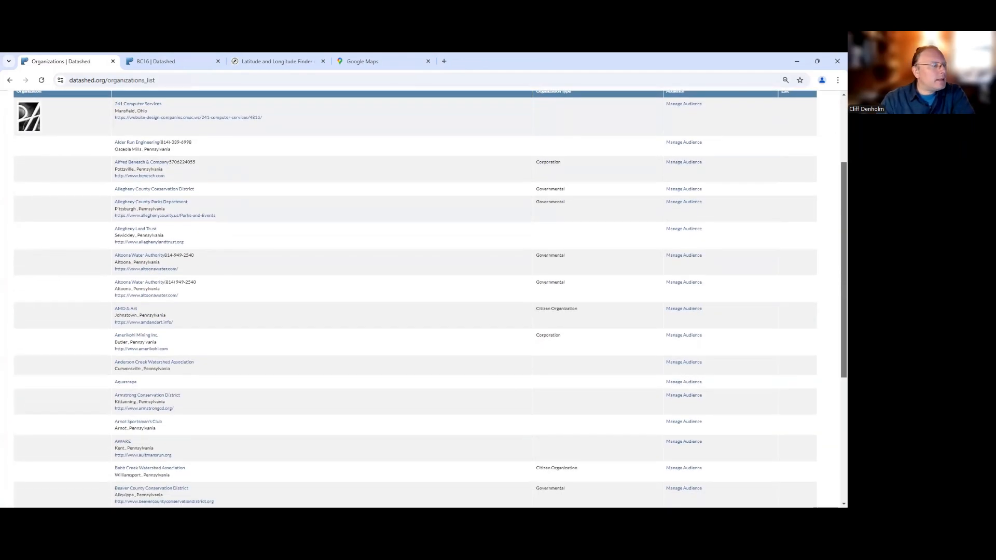
{"action": "scroll", "coordinate": [415, 290], "scroll_direction": "down", "scroll_amount": 10}
{"action": "scroll", "coordinate": [50, 242], "scroll_direction": "up", "scroll_amount": 15}
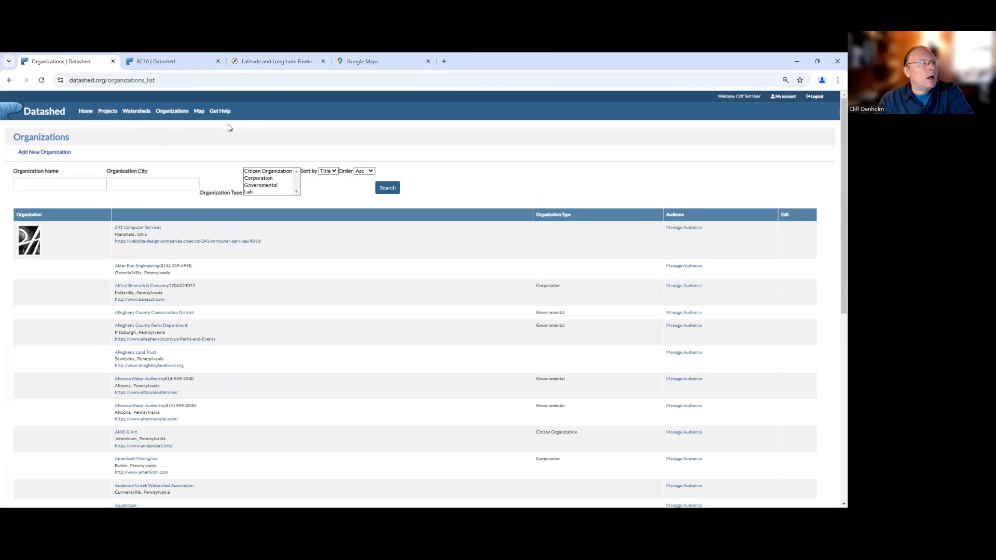
Open the list of watersheds and look through the watersheds and their associated projects.
{"action": "left_click", "coordinate": [141, 113]}
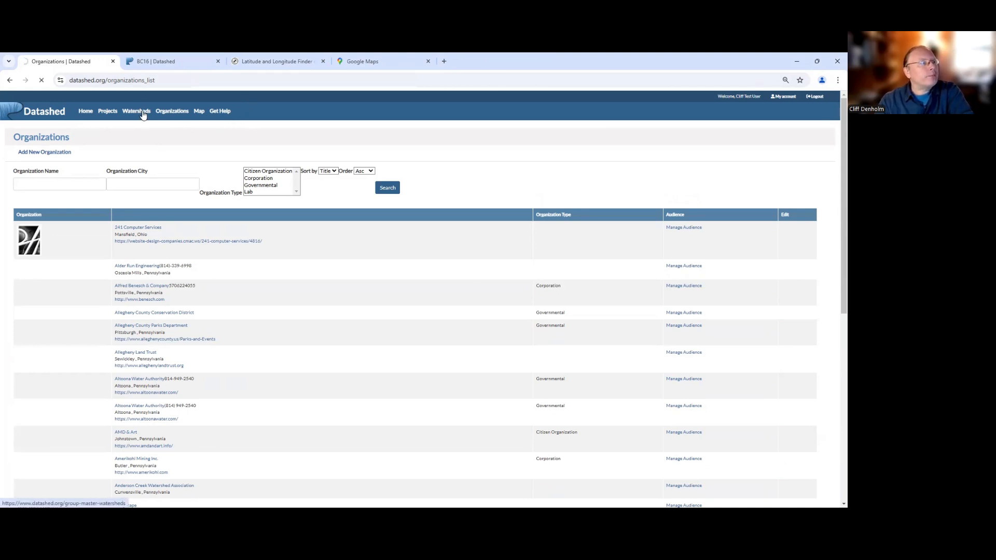
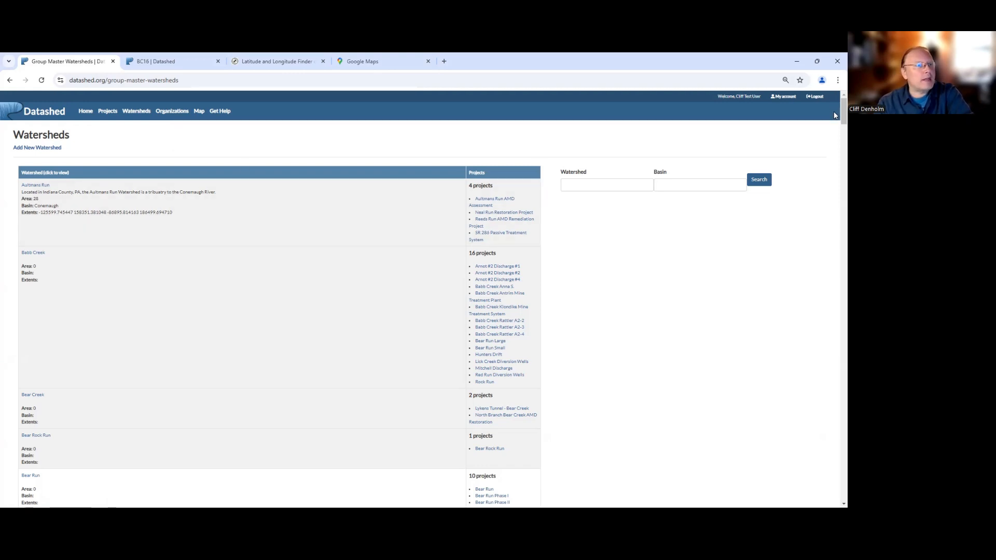
{"action": "scroll", "coordinate": [835, 114], "scroll_direction": "down", "scroll_amount": 1}
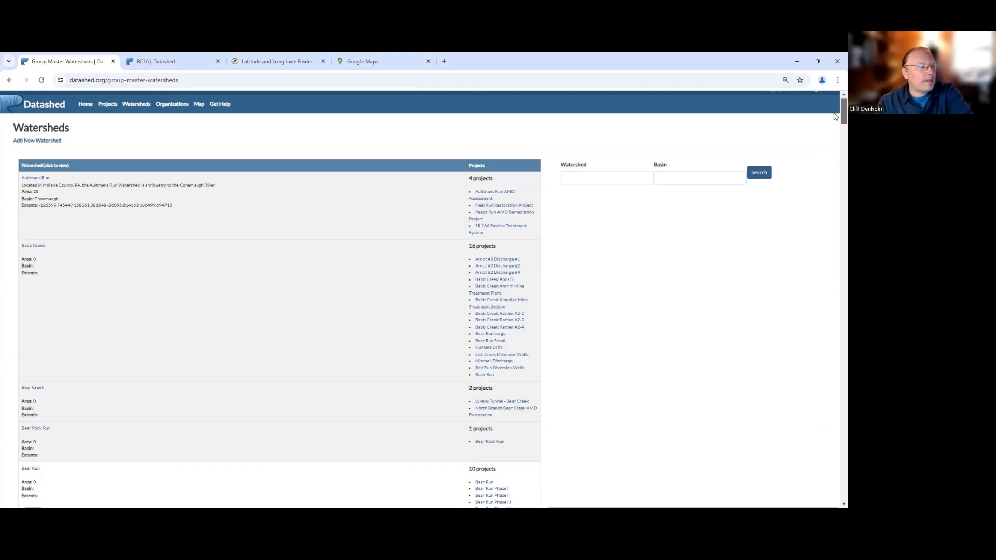
{"action": "scroll", "coordinate": [834, 125], "scroll_direction": "down", "scroll_amount": 10}
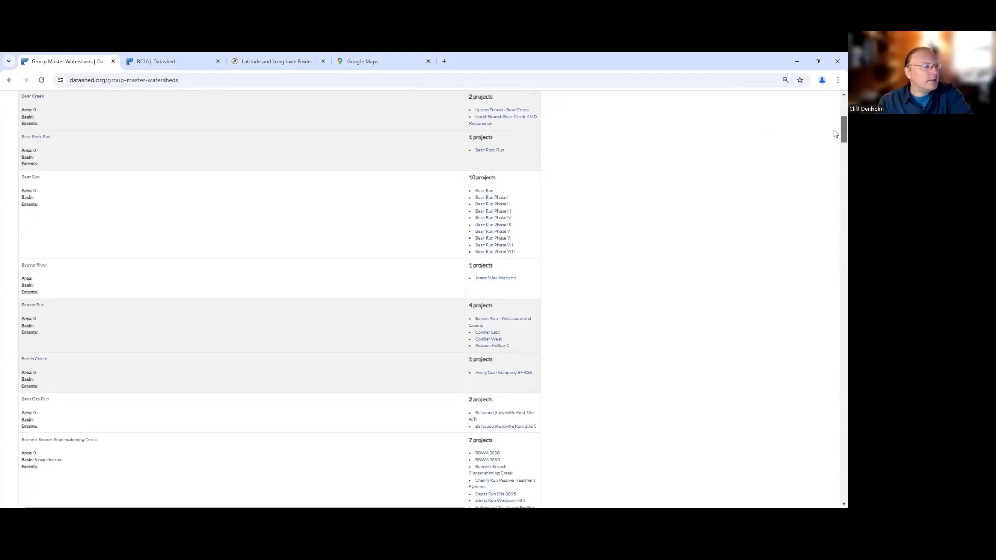
{"action": "scroll", "coordinate": [834, 145], "scroll_direction": "down", "scroll_amount": 6}
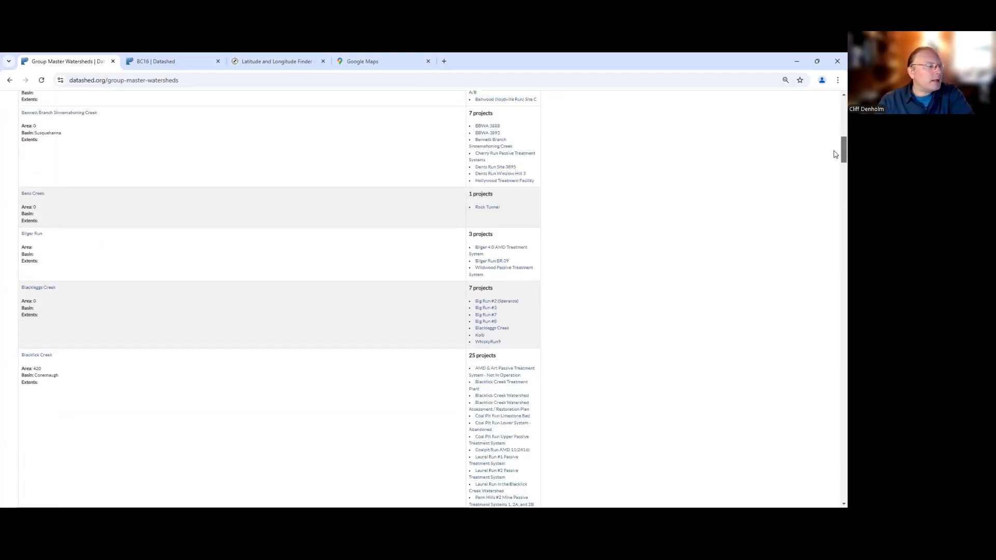
{"action": "scroll", "coordinate": [835, 166], "scroll_direction": "up", "scroll_amount": 10}
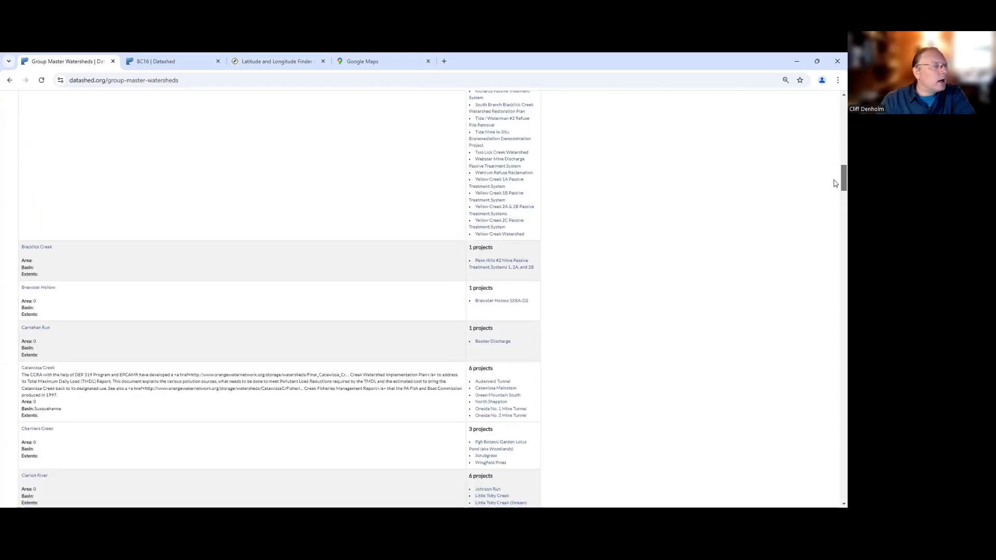
{"action": "scroll", "coordinate": [834, 130], "scroll_direction": "up", "scroll_amount": 5}
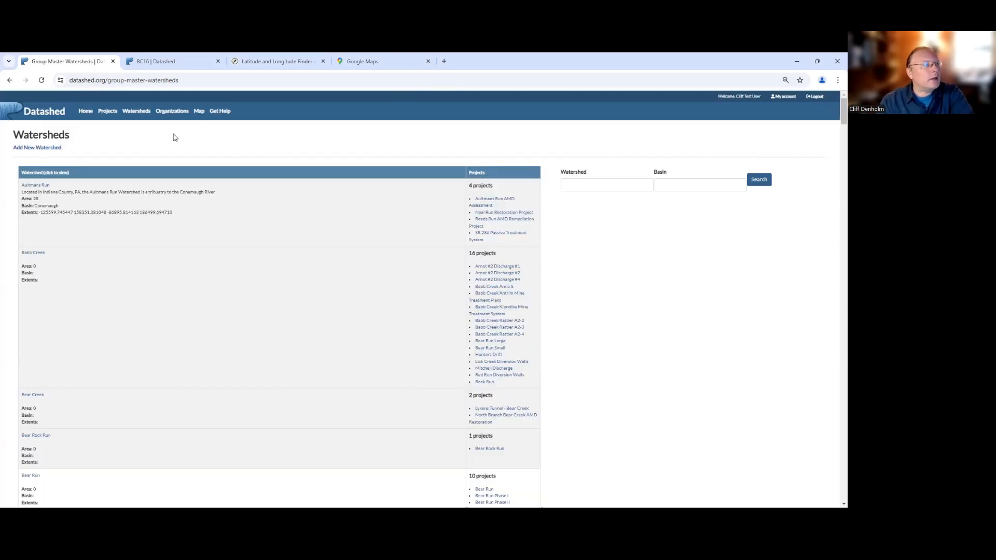
Start a new watershed and fill its title with the previously used fake watershed entry.
{"action": "left_click", "coordinate": [33, 150]}
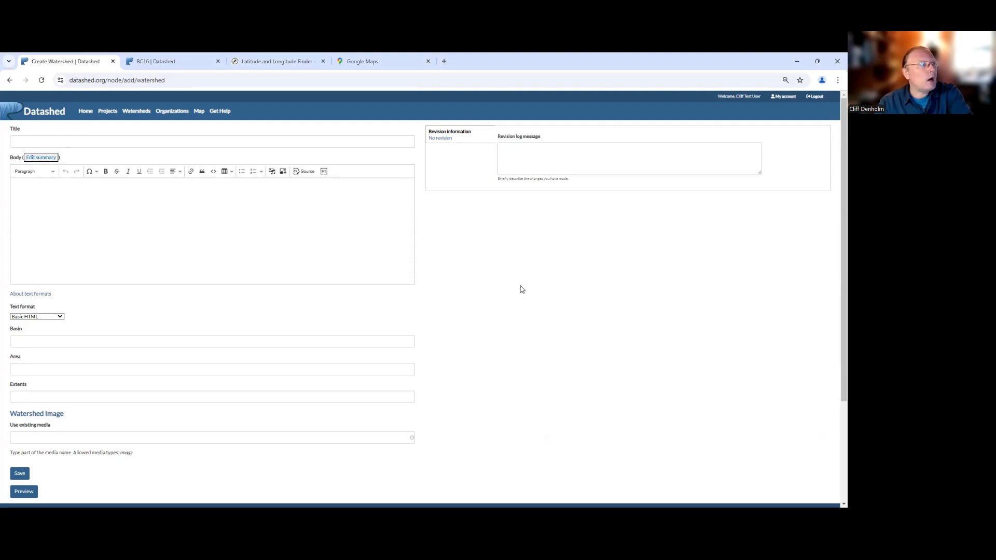
{"action": "left_click", "coordinate": [47, 140]}
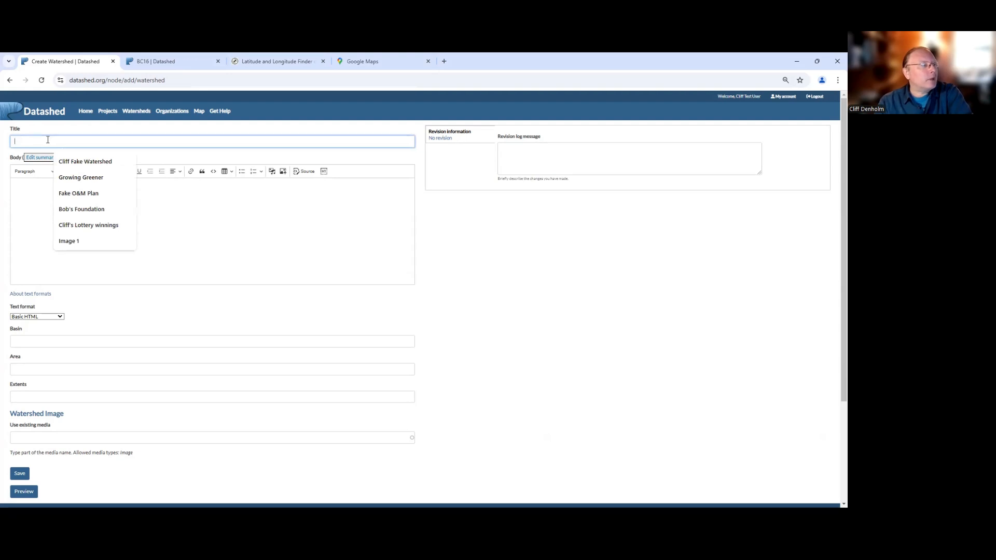
{"action": "left_click", "coordinate": [86, 162]}
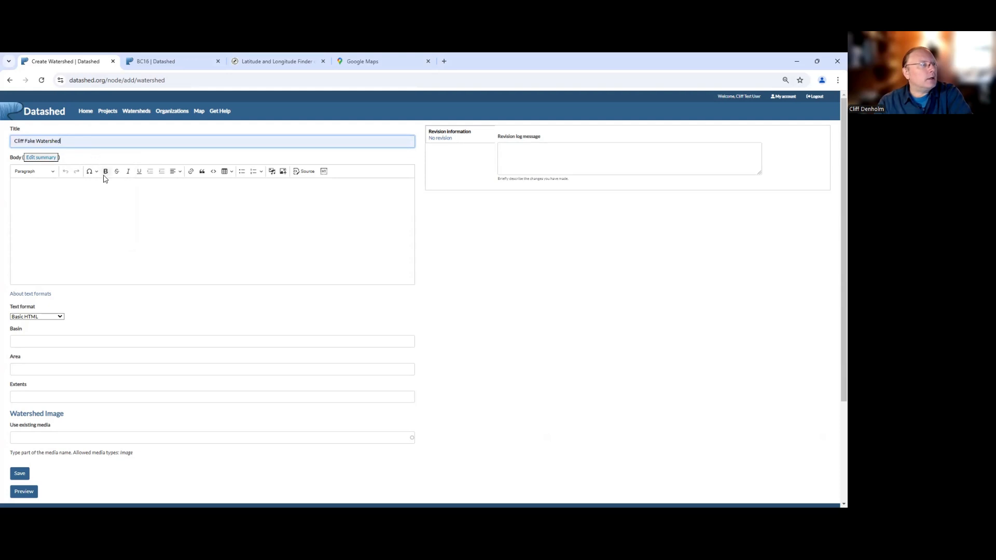
{"action": "left_click", "coordinate": [37, 194]}
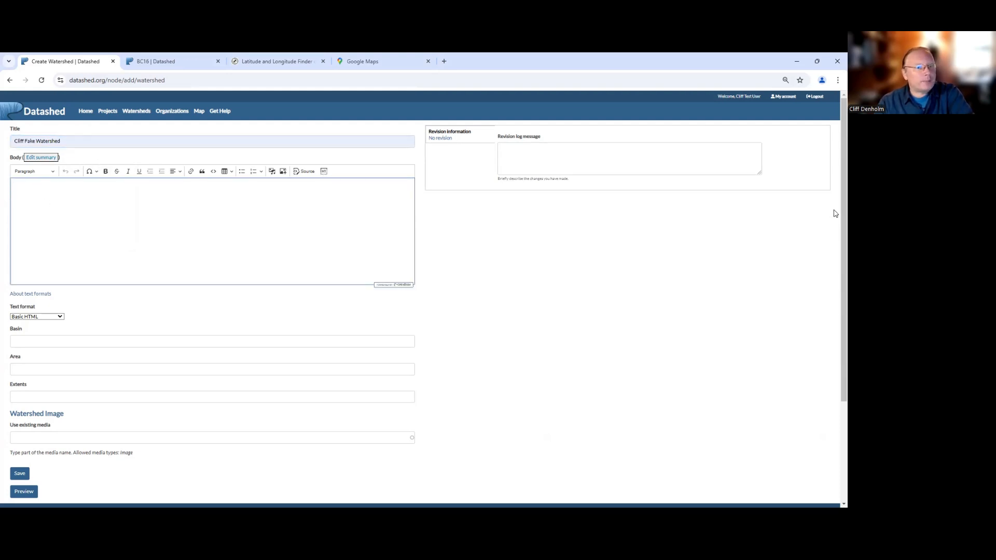
Set the new watershed's basin to Ohio and its area to 200 square miles.
{"action": "scroll", "coordinate": [835, 218], "scroll_direction": "down", "scroll_amount": 1}
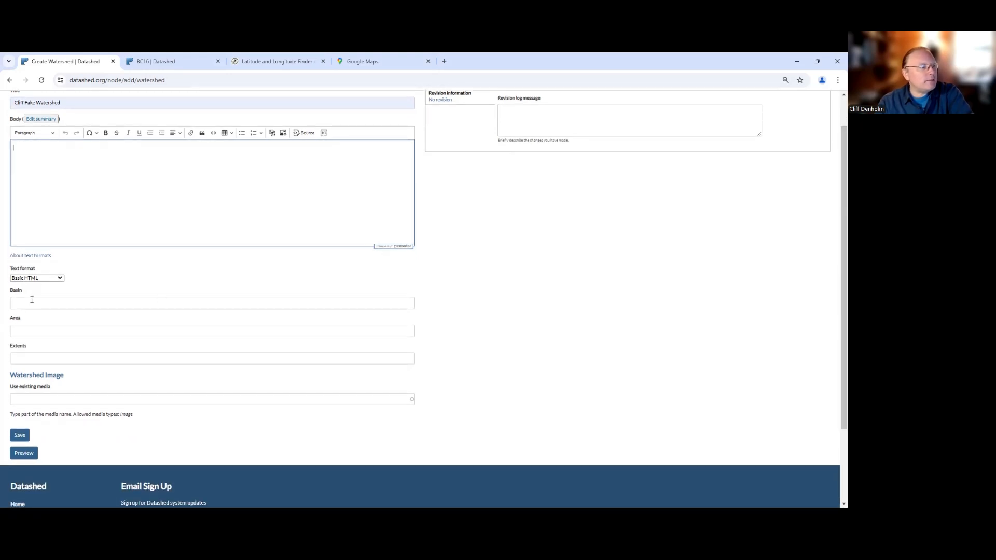
{"action": "left_click", "coordinate": [28, 302]}
{"action": "left_click", "coordinate": [27, 294]}
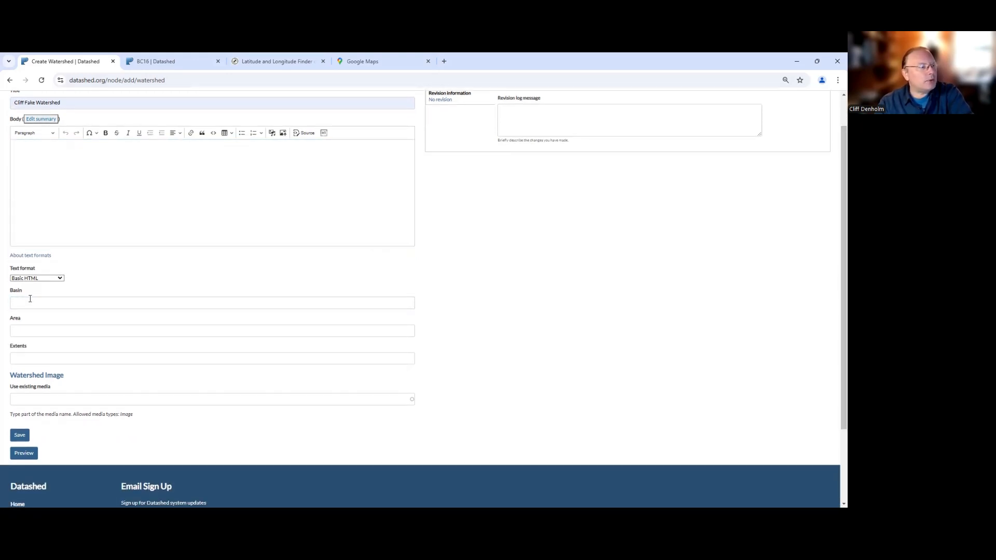
{"action": "left_click", "coordinate": [30, 300]}
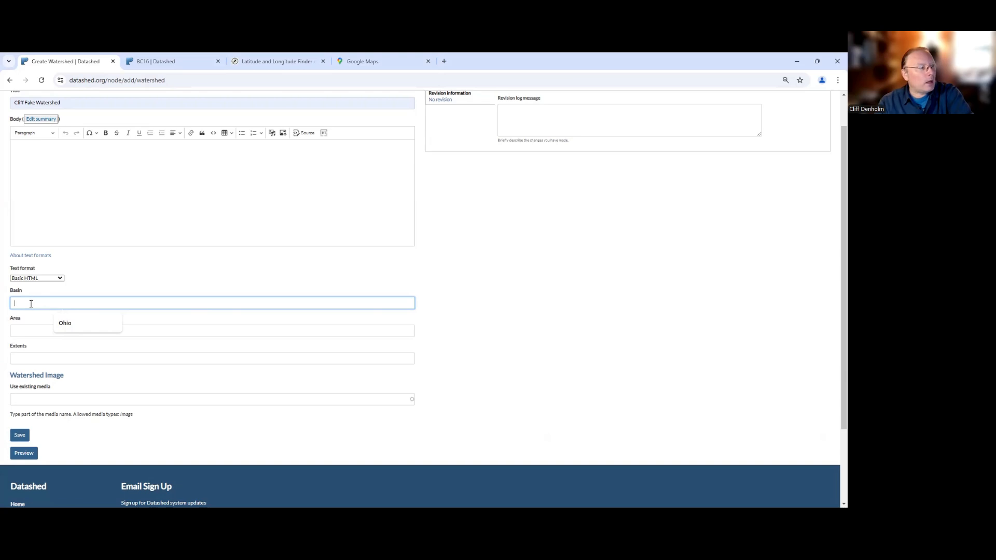
{"action": "key", "text": "Down"}
{"action": "key", "text": "Return"}
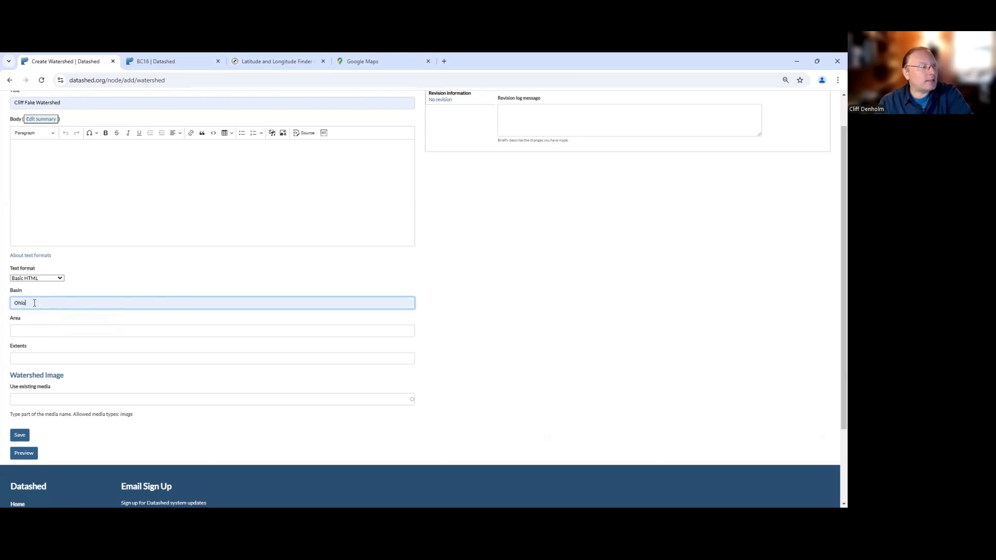
{"action": "left_click", "coordinate": [34, 330]}
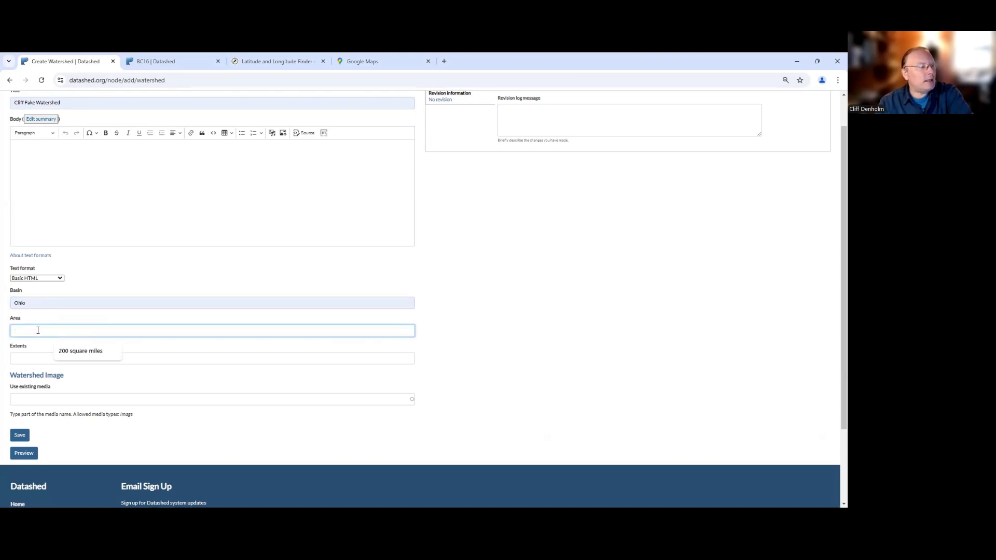
{"action": "left_click", "coordinate": [65, 354]}
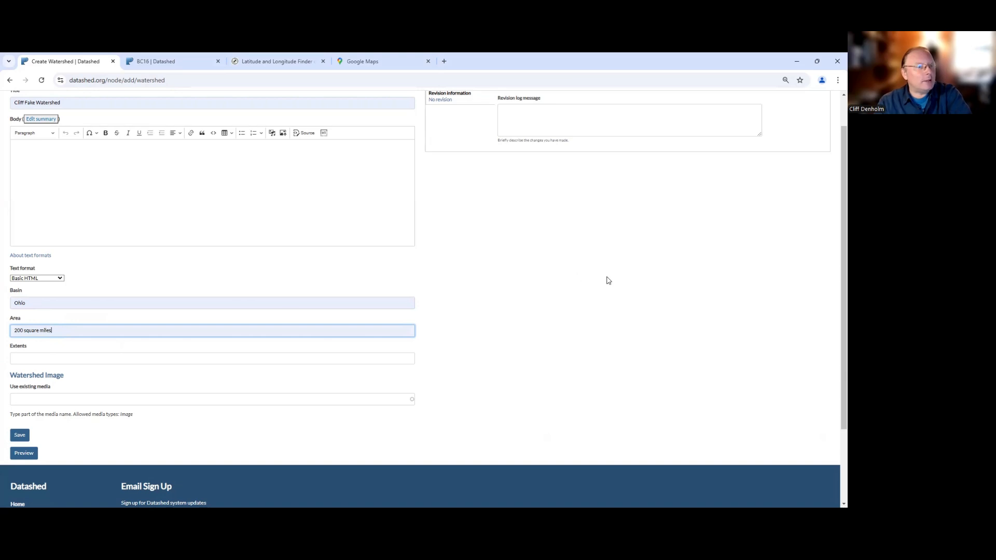
Save the new watershed with its extents and image left blank, and open the full list of watersheds.
{"action": "scroll", "coordinate": [834, 247], "scroll_direction": "down", "scroll_amount": 1}
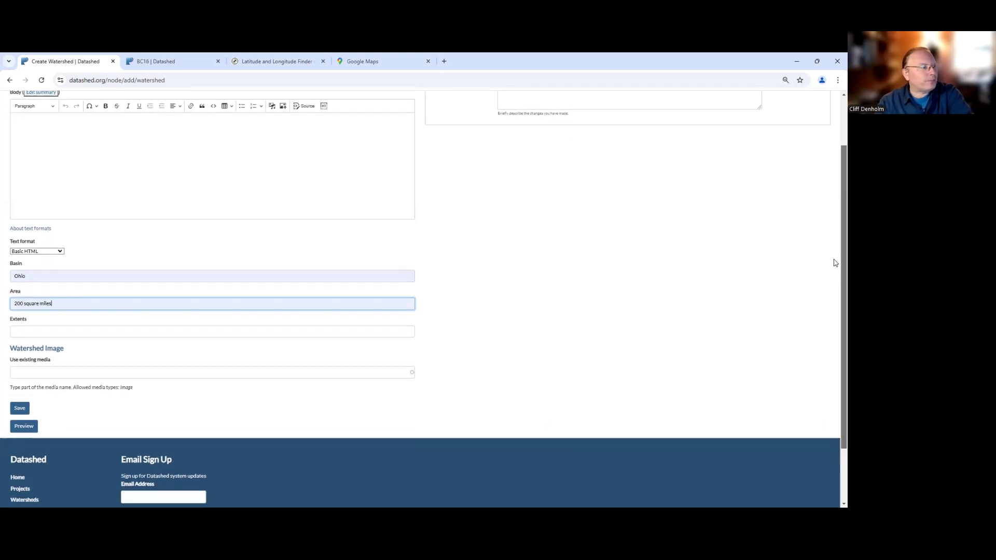
{"action": "scroll", "coordinate": [835, 280], "scroll_direction": "down", "scroll_amount": 1}
{"action": "left_click", "coordinate": [29, 281]}
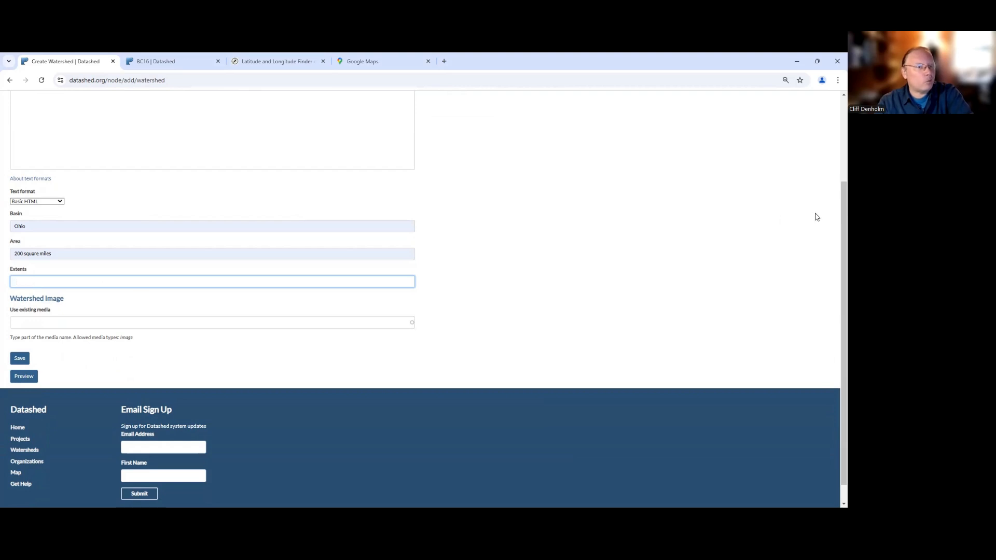
{"action": "scroll", "coordinate": [835, 222], "scroll_direction": "down", "scroll_amount": 1}
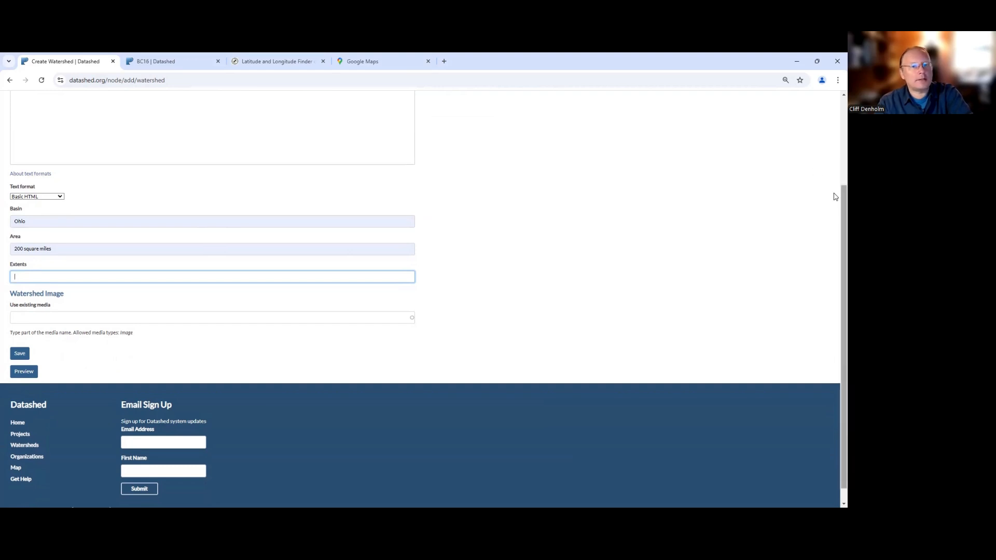
{"action": "scroll", "coordinate": [835, 200], "scroll_direction": "down", "scroll_amount": 1}
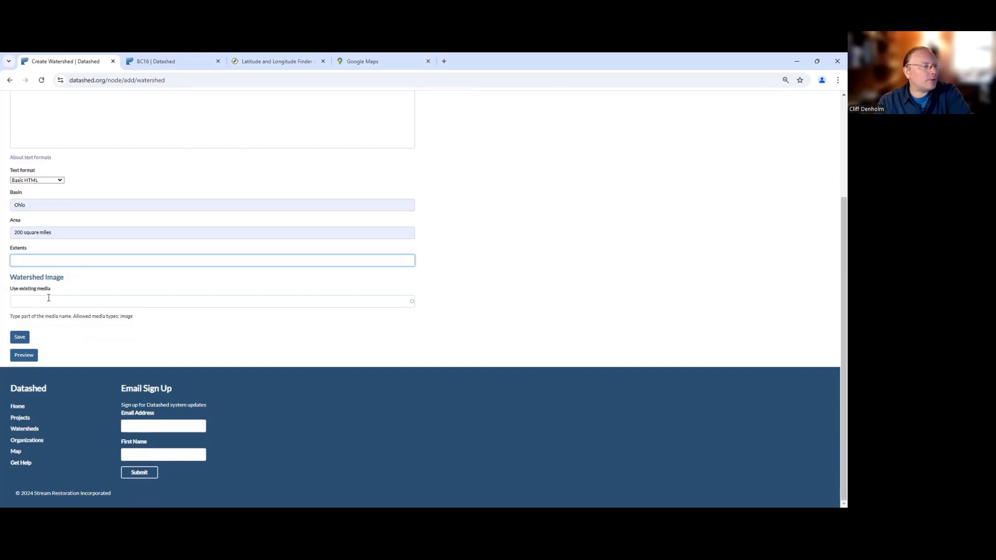
{"action": "left_click", "coordinate": [19, 338]}
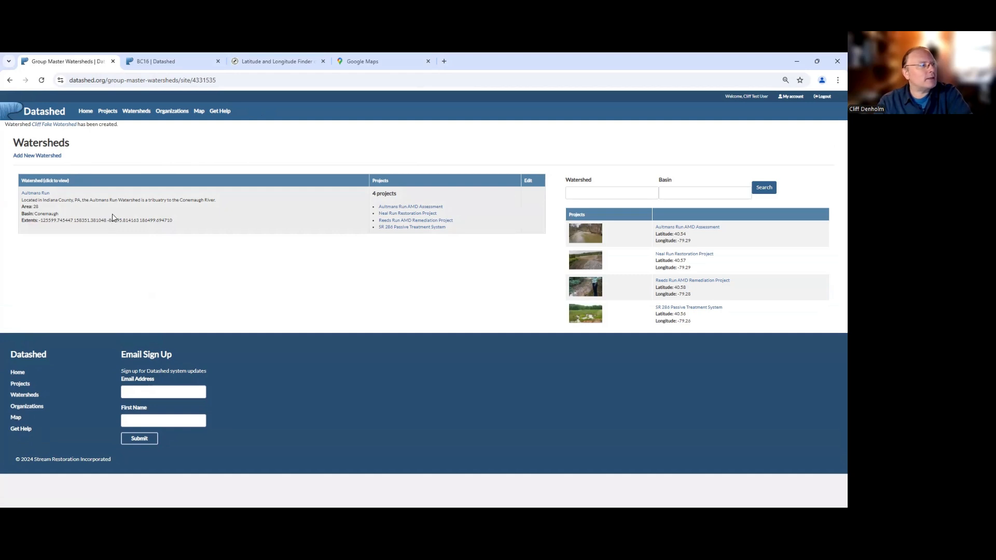
{"action": "left_click", "coordinate": [133, 114]}
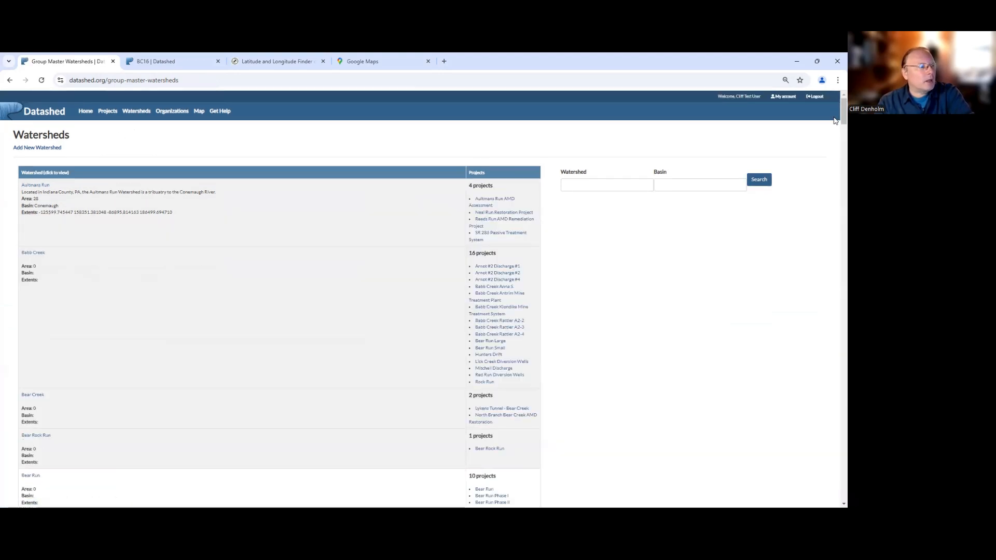
{"action": "mouse_move", "coordinate": [835, 120]}
{"action": "left_mouse_down"}
{"action": "mouse_move", "coordinate": [834, 223]}
{"action": "mouse_move", "coordinate": [829, 105]}
{"action": "left_mouse_up"}
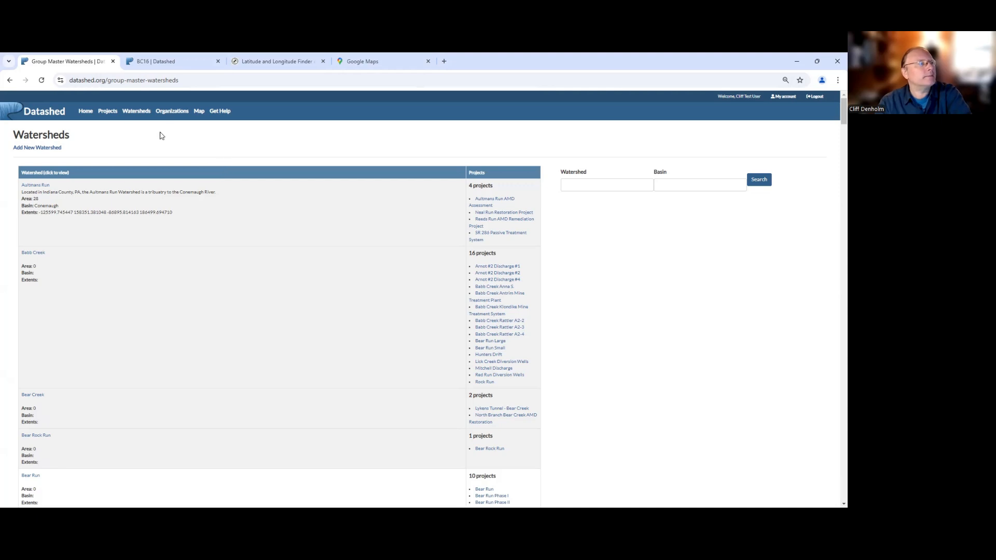
Start a new project from the projects list and fill its name with the previously used fake PTS entry.
{"action": "left_click", "coordinate": [108, 111]}
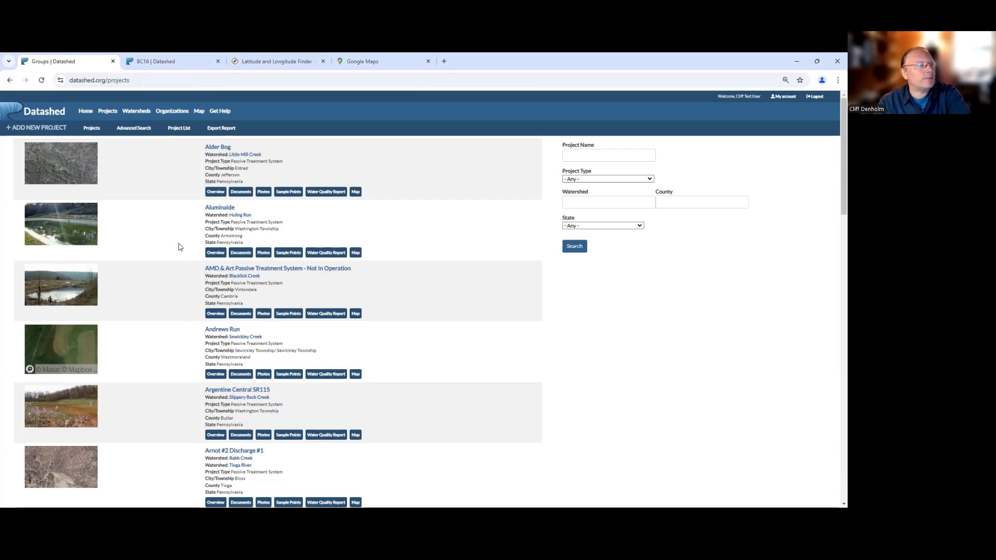
{"action": "left_click", "coordinate": [101, 113]}
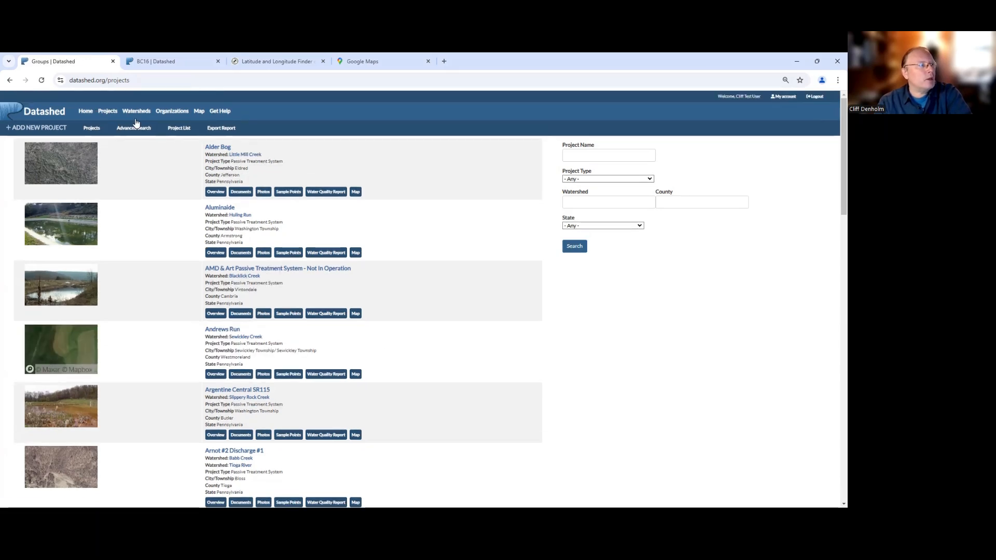
{"action": "left_click", "coordinate": [24, 130]}
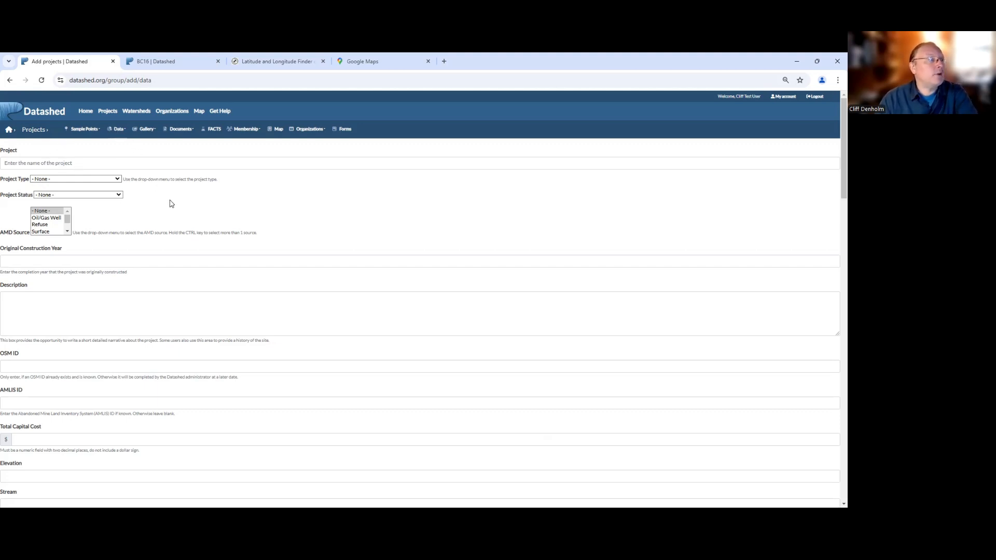
{"action": "left_click", "coordinate": [37, 163]}
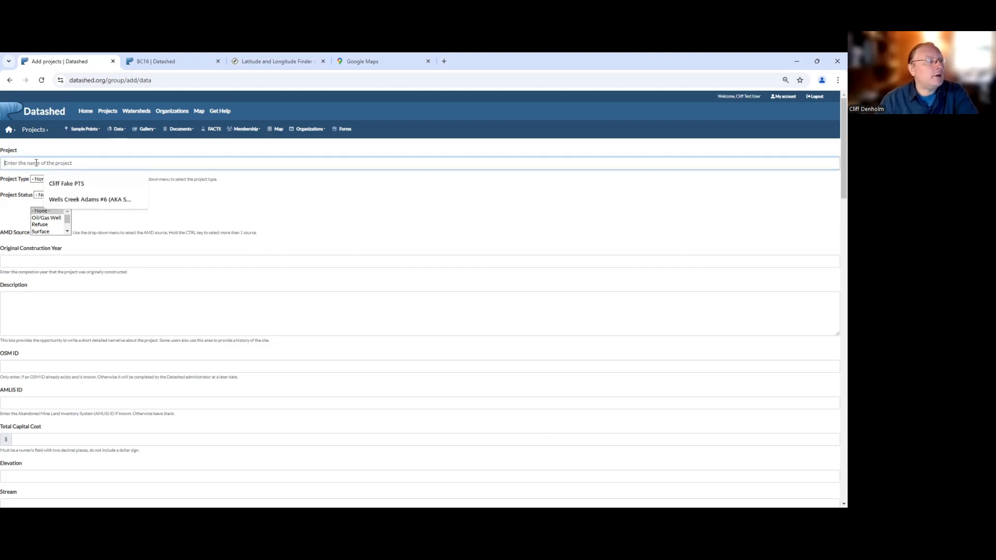
{"action": "left_click", "coordinate": [64, 183]}
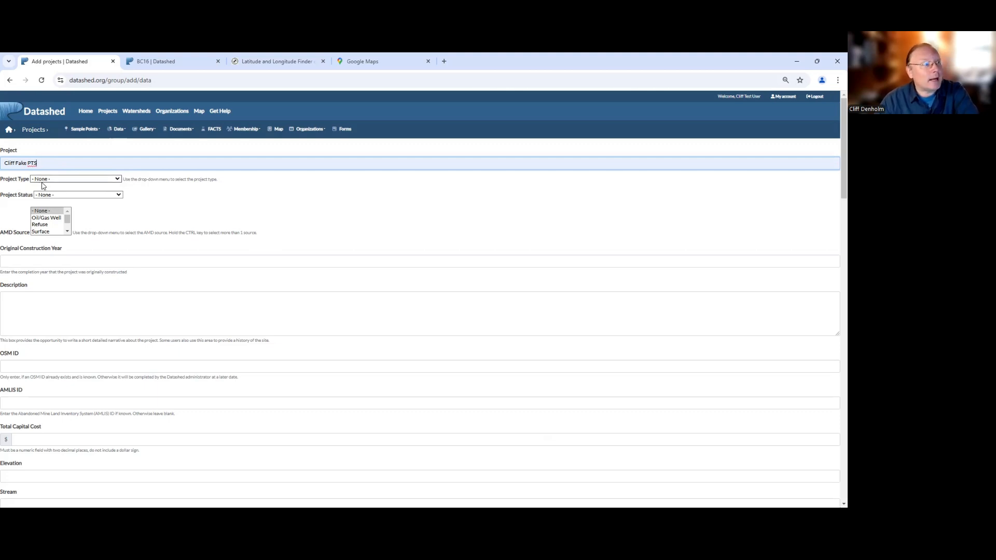
Set the new project's type to Passive Treatment System and its status to Good/Operational.
{"action": "left_click", "coordinate": [118, 180]}
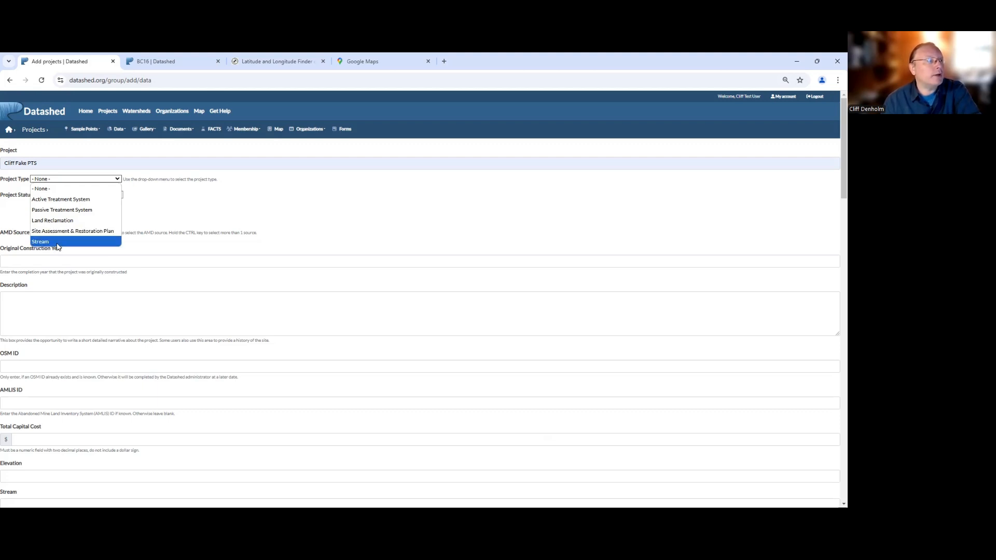
{"action": "left_click", "coordinate": [61, 210]}
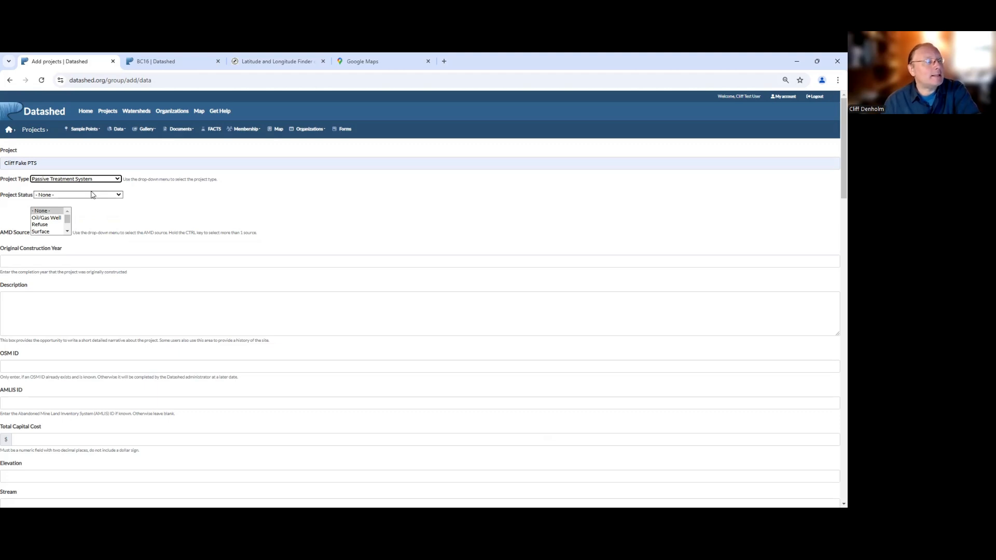
{"action": "left_click", "coordinate": [119, 195]}
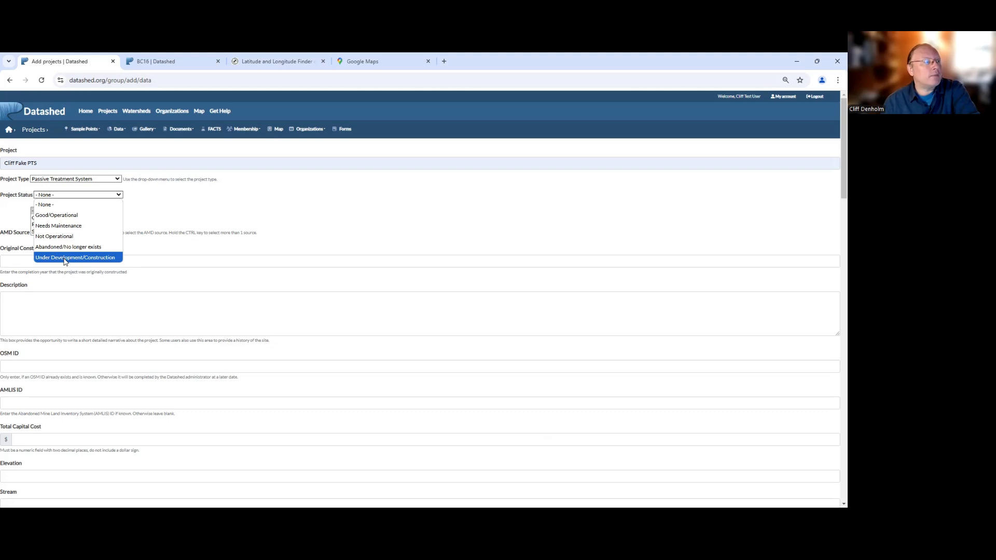
{"action": "left_click", "coordinate": [48, 217]}
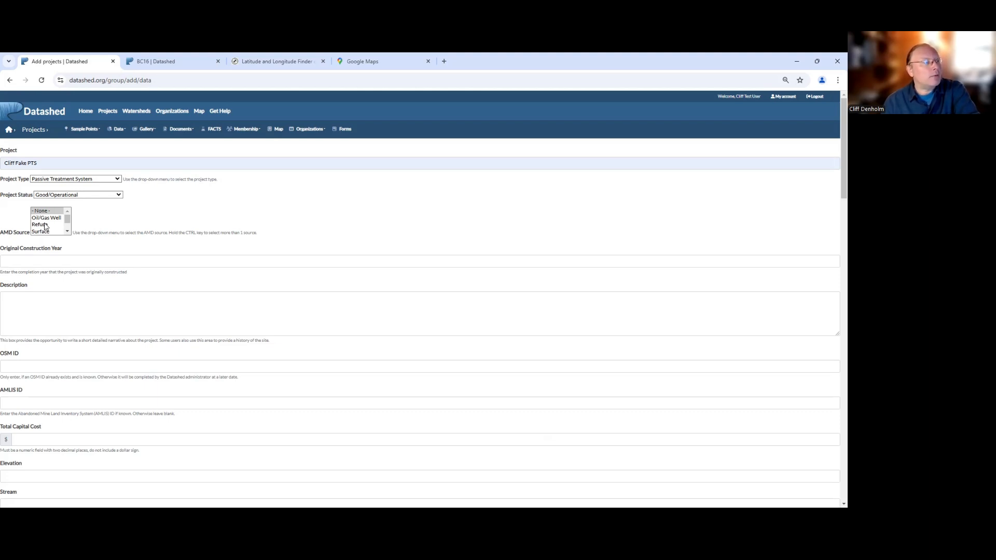
Try the Surface and Underground options for the project's AMD source, leaving Underground selected.
{"action": "left_click", "coordinate": [66, 233]}
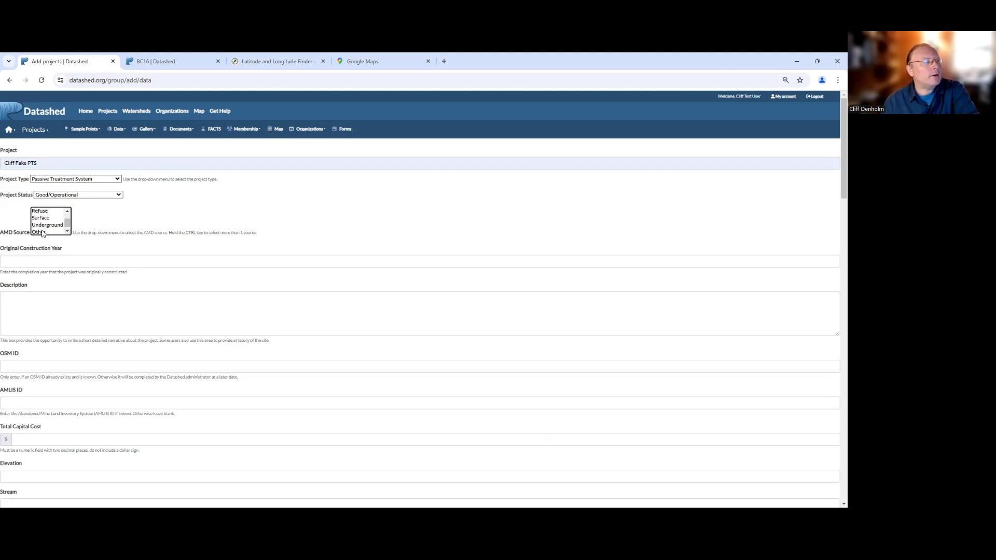
{"action": "left_click", "coordinate": [43, 218]}
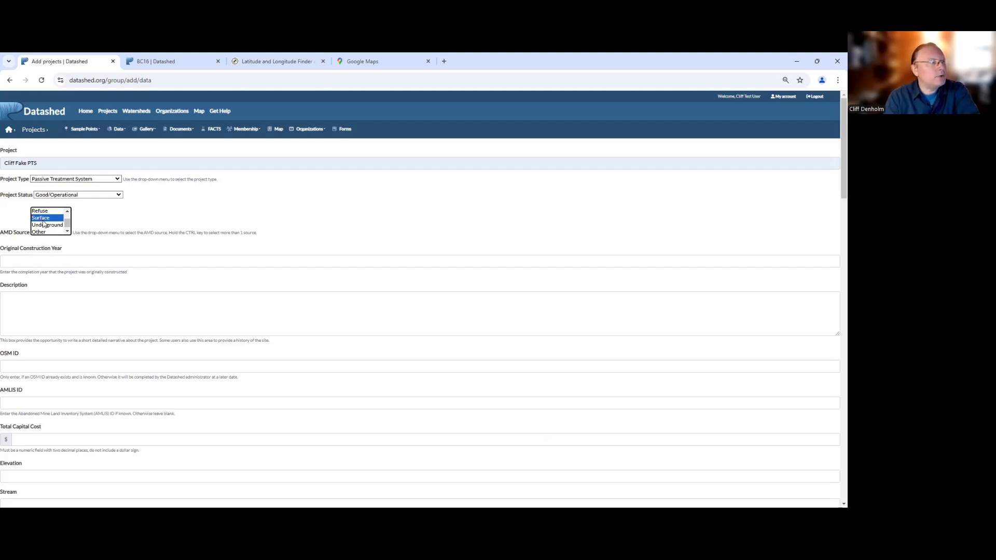
{"action": "left_click", "coordinate": [46, 225], "text": "ctrl"}
{"action": "left_click", "coordinate": [46, 225]}
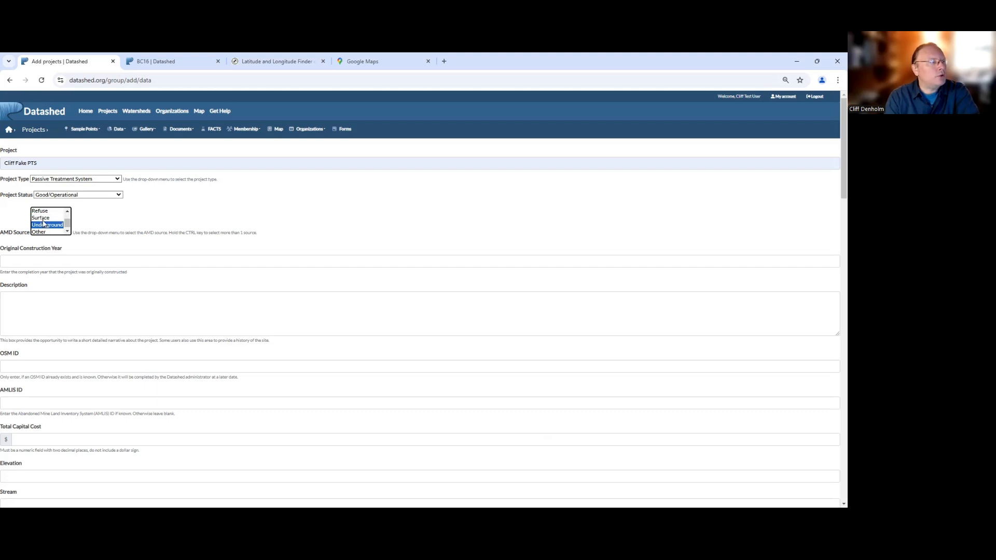
{"action": "left_click", "coordinate": [41, 212], "text": "ctrl"}
{"action": "left_click", "coordinate": [42, 219]}
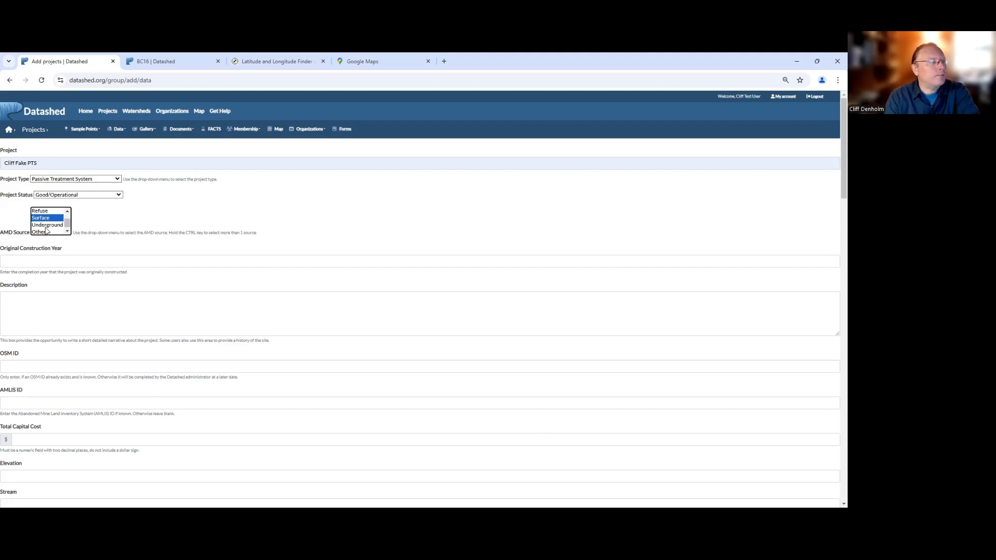
{"action": "left_click", "coordinate": [46, 226]}
{"action": "left_click", "coordinate": [127, 230]}
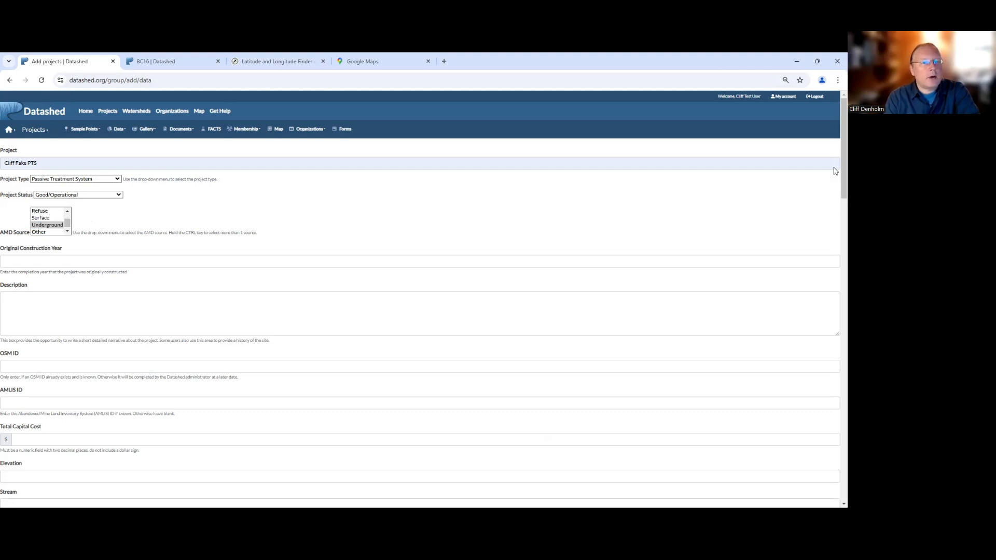
Create the project and become a member, leaving the remaining fields of the form as they are.
{"action": "scroll", "coordinate": [834, 171], "scroll_direction": "down", "scroll_amount": 15}
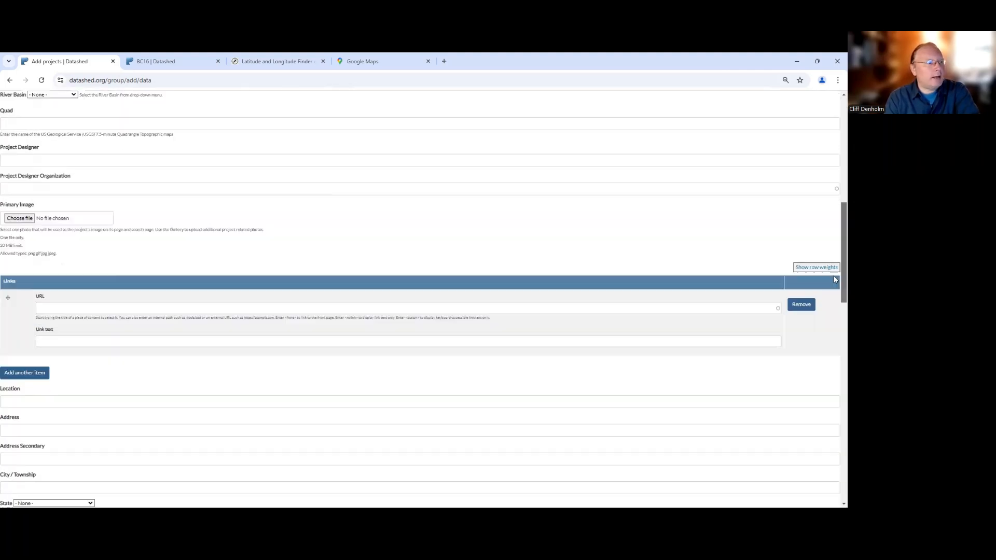
{"action": "scroll", "coordinate": [835, 367], "scroll_direction": "down", "scroll_amount": 8}
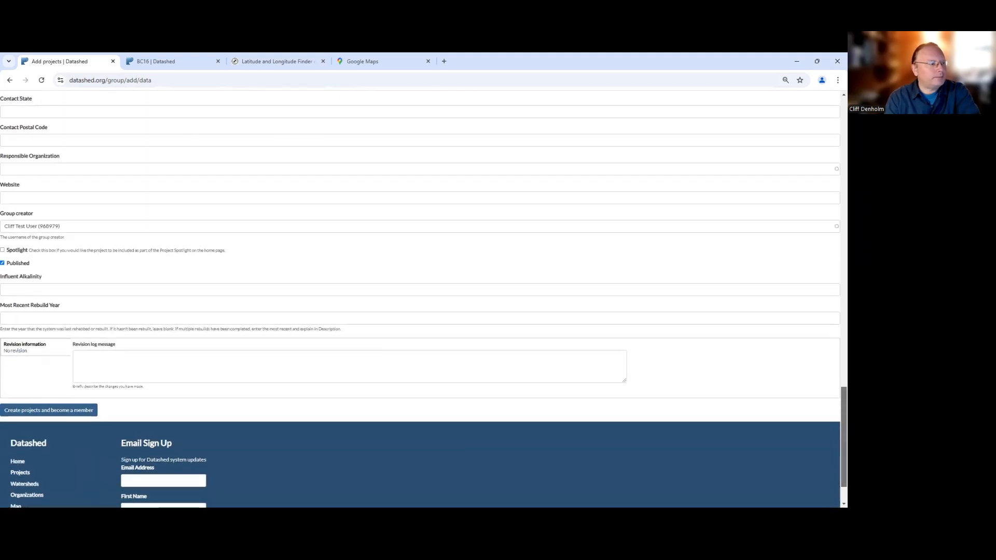
{"action": "left_click", "coordinate": [68, 413]}
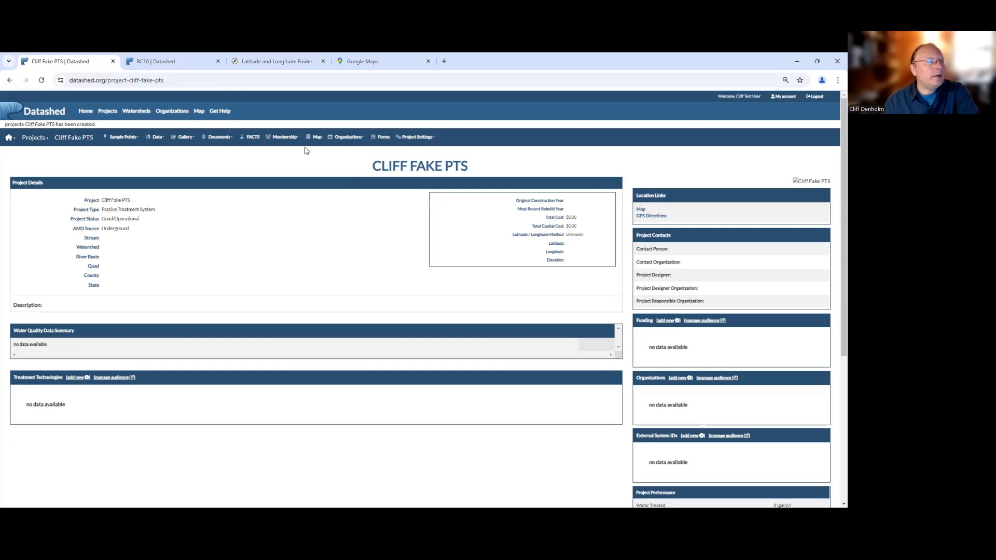
View the new project's current members and return to its overview page.
{"action": "left_click", "coordinate": [285, 143]}
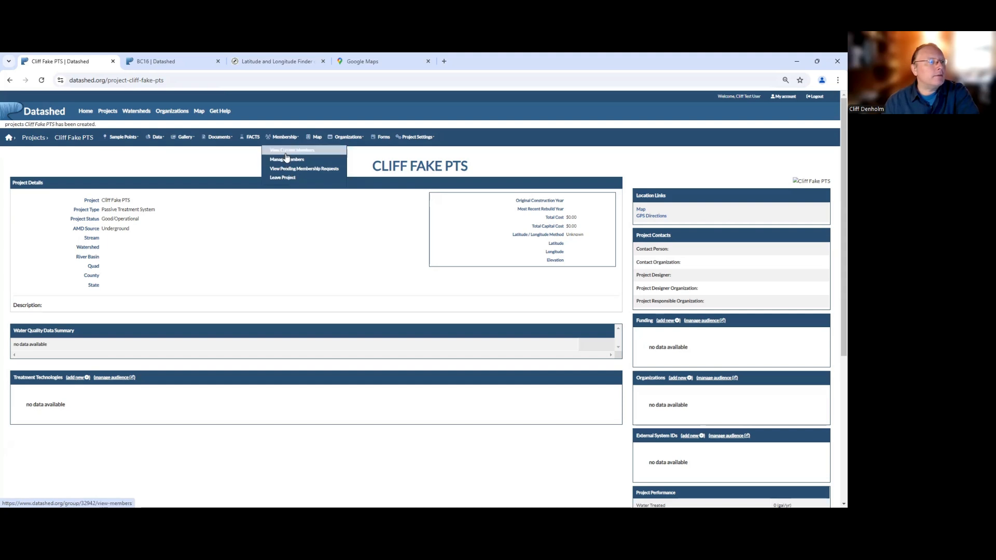
{"action": "left_click", "coordinate": [286, 156]}
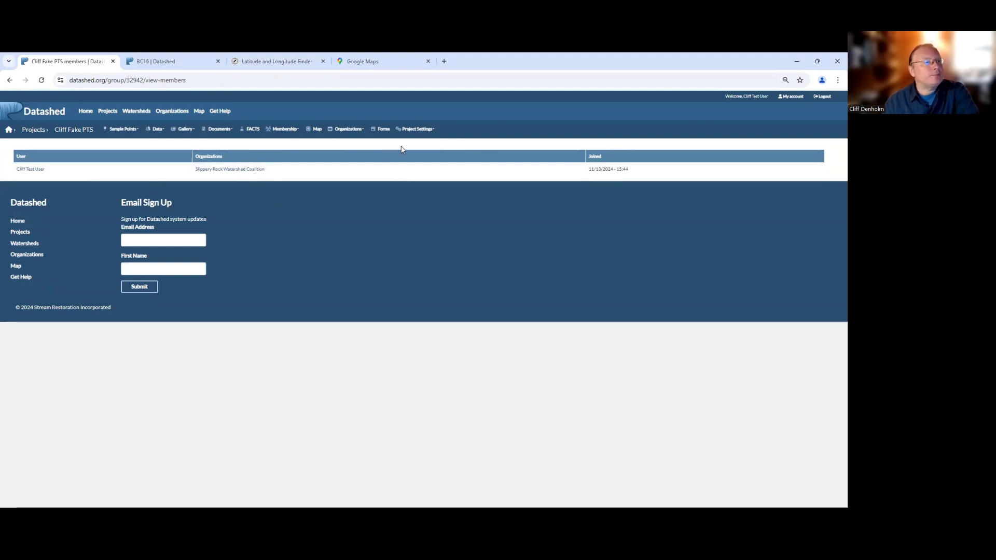
{"action": "left_click", "coordinate": [84, 131]}
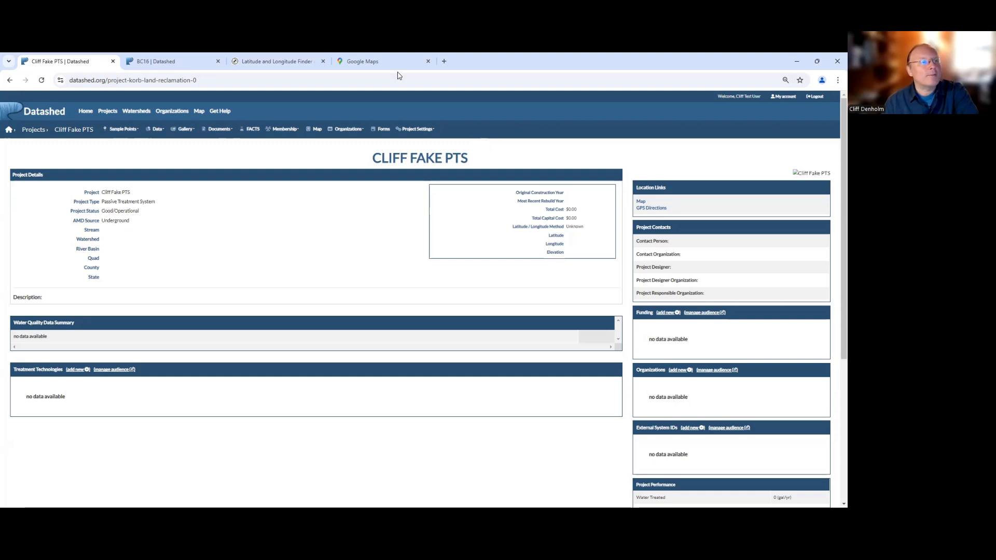
Open the new project for editing and set its original construction year to 2024.
{"action": "left_click", "coordinate": [416, 132]}
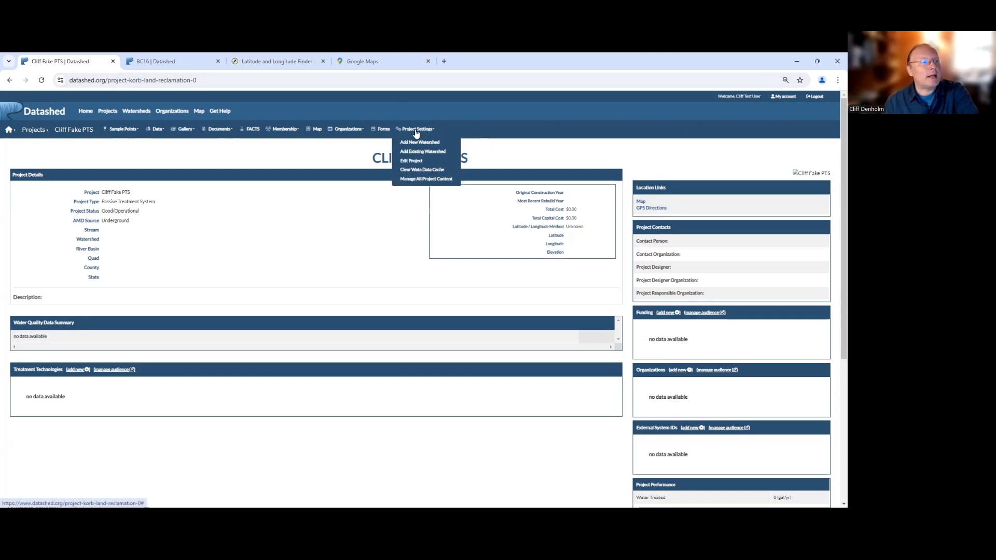
{"action": "left_click", "coordinate": [415, 162]}
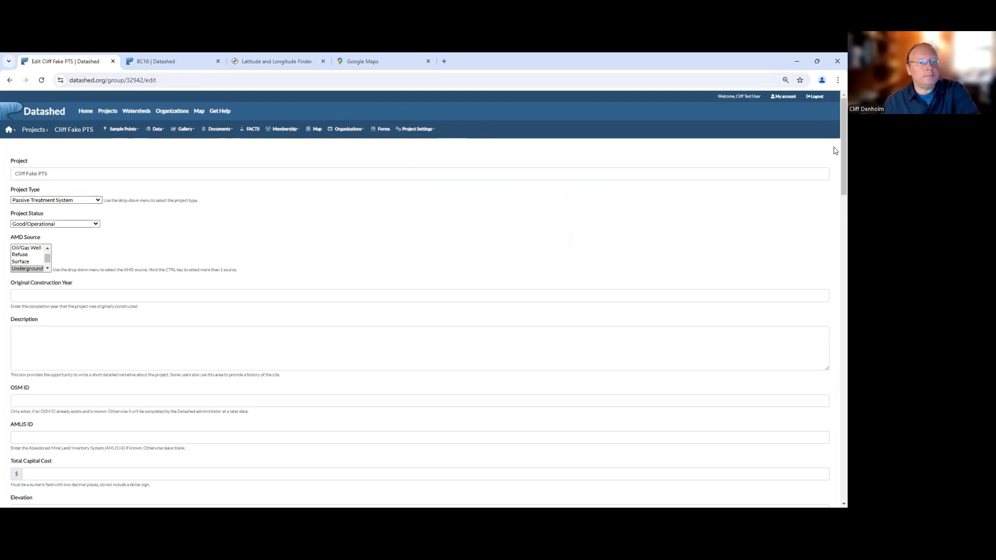
{"action": "scroll", "coordinate": [833, 153], "scroll_direction": "down", "scroll_amount": 2}
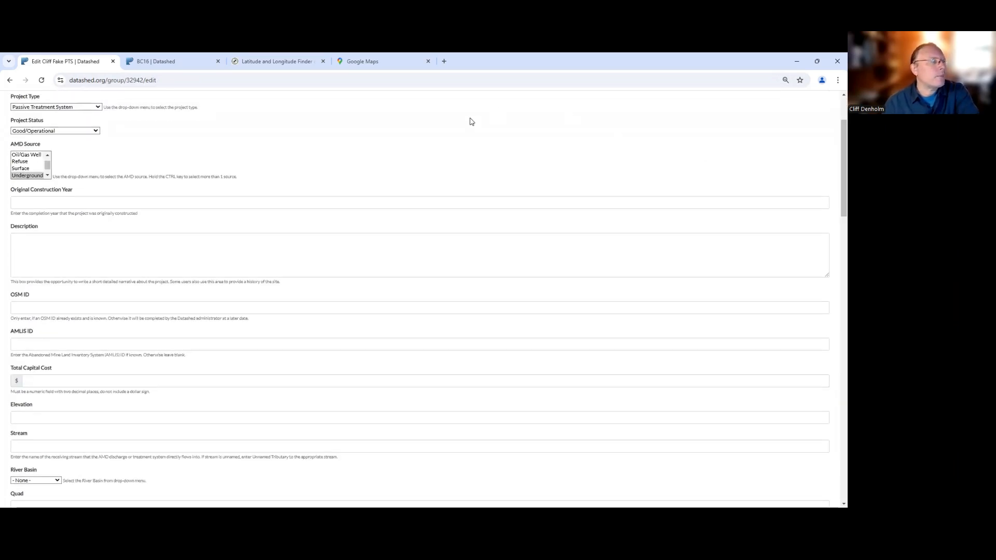
{"action": "left_click", "coordinate": [31, 204]}
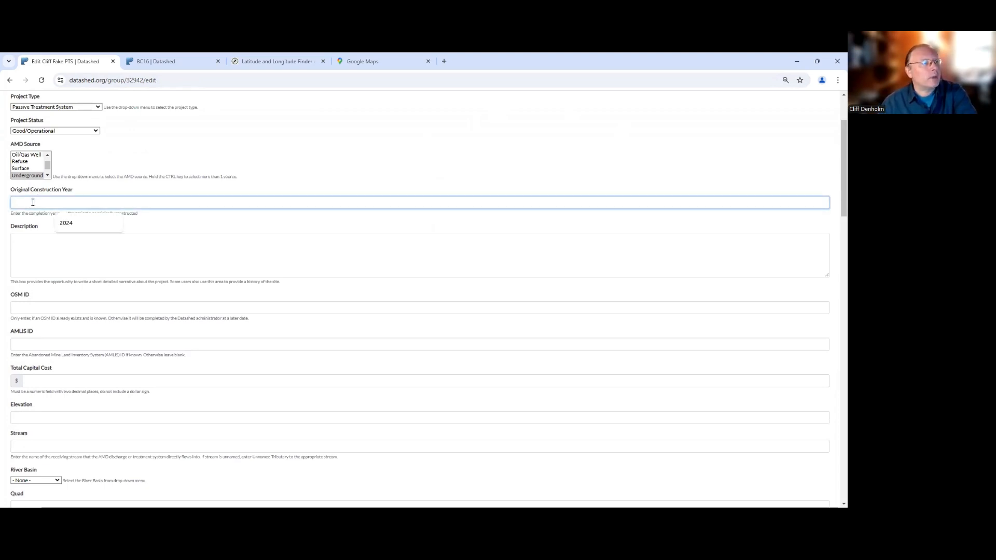
{"action": "left_click", "coordinate": [69, 225]}
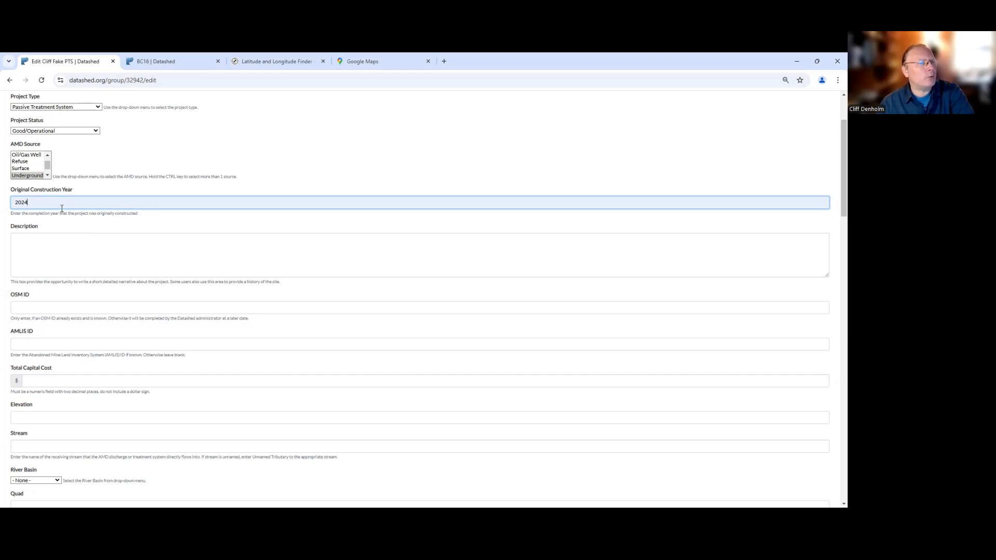
{"action": "left_click_drag", "start_coordinate": [835, 169], "coordinate": [842, 425]}
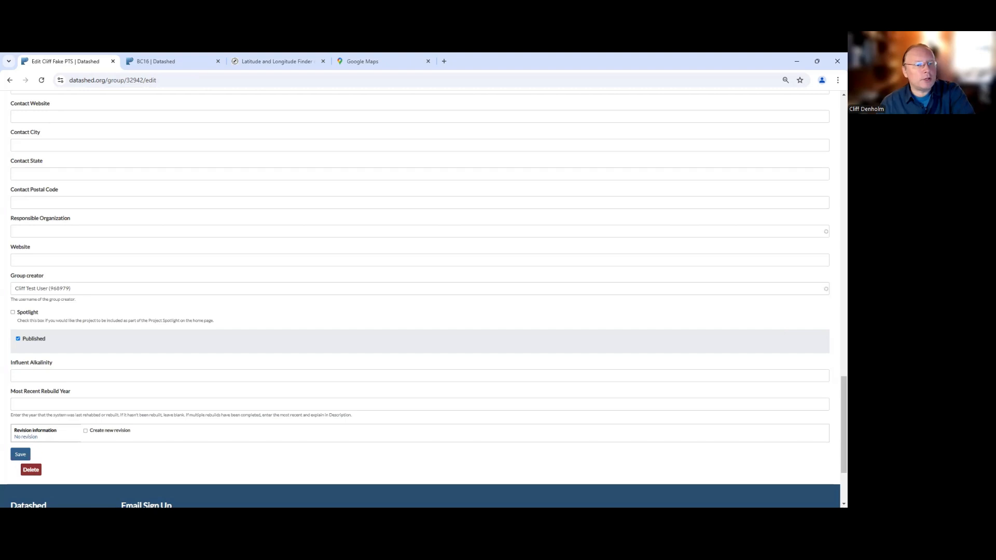
{"action": "left_click_drag", "start_coordinate": [843, 390], "coordinate": [817, 102]}
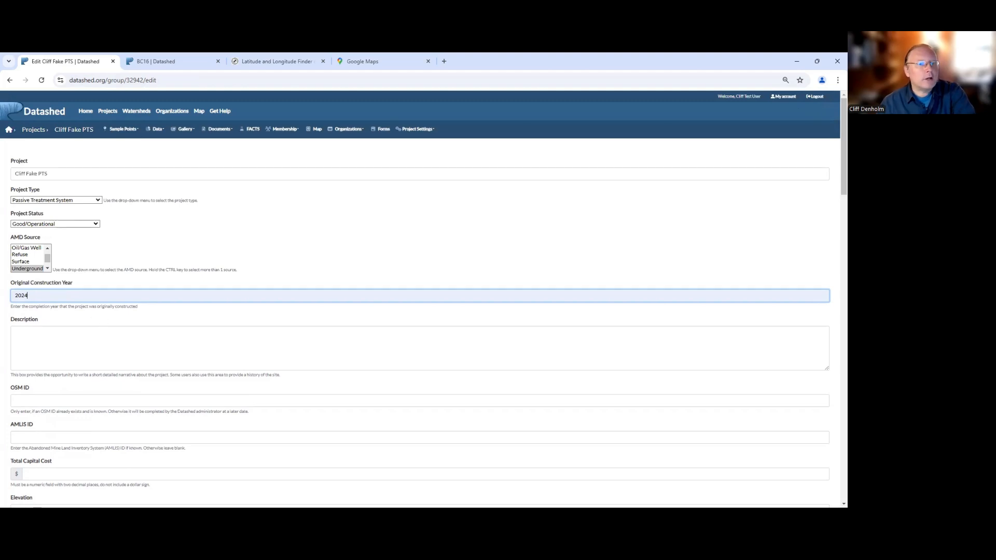
{"action": "scroll", "coordinate": [394, 297], "scroll_direction": "down", "scroll_amount": 1}
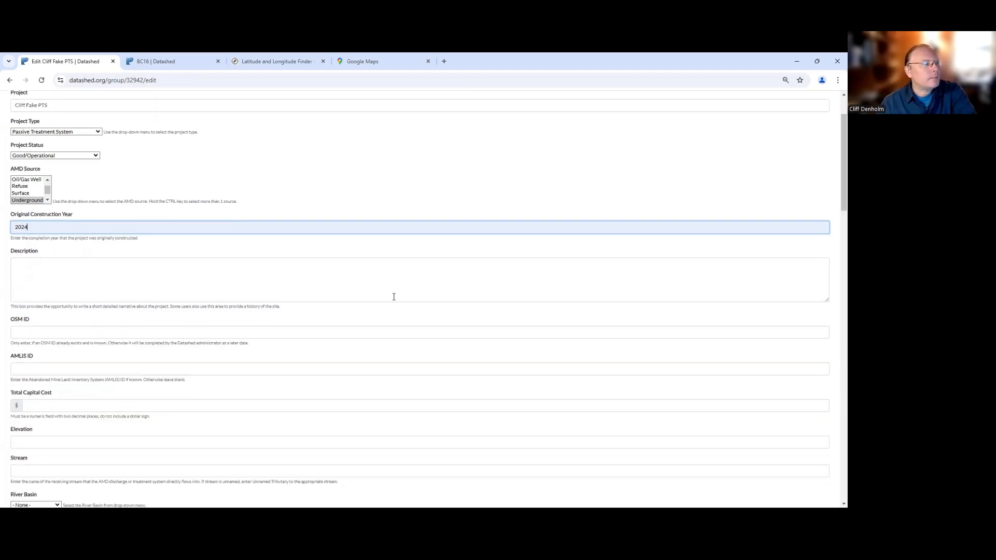
Start the project description with the text "This is a fake system and needs to be deleted...".
{"action": "left_click", "coordinate": [78, 251]}
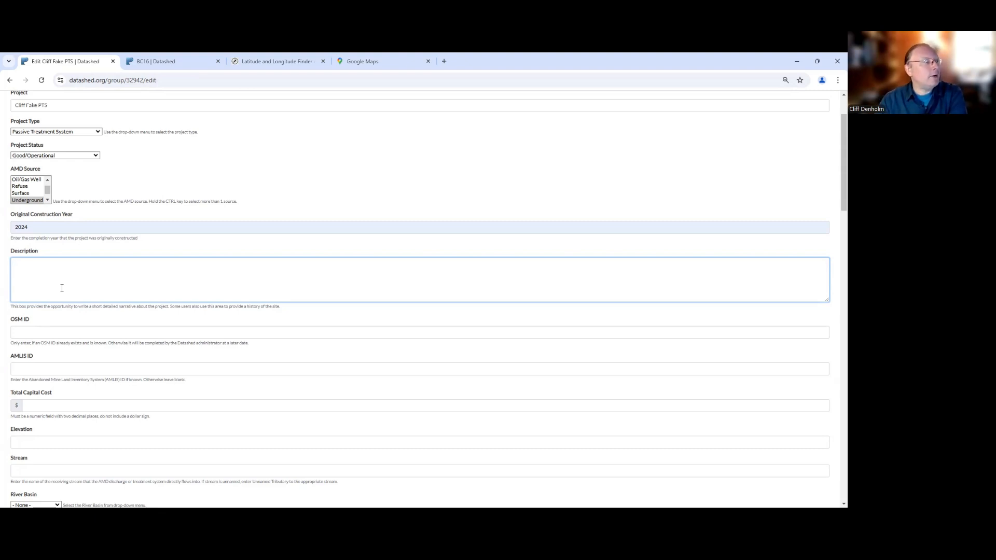
{"action": "type", "text": "This is a"}
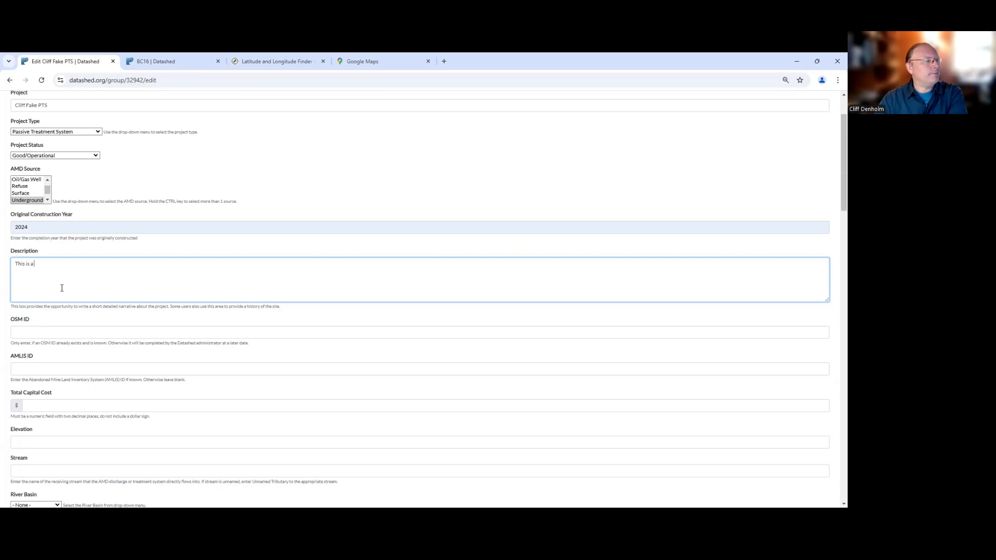
{"action": "type", "text": " fake system and "}
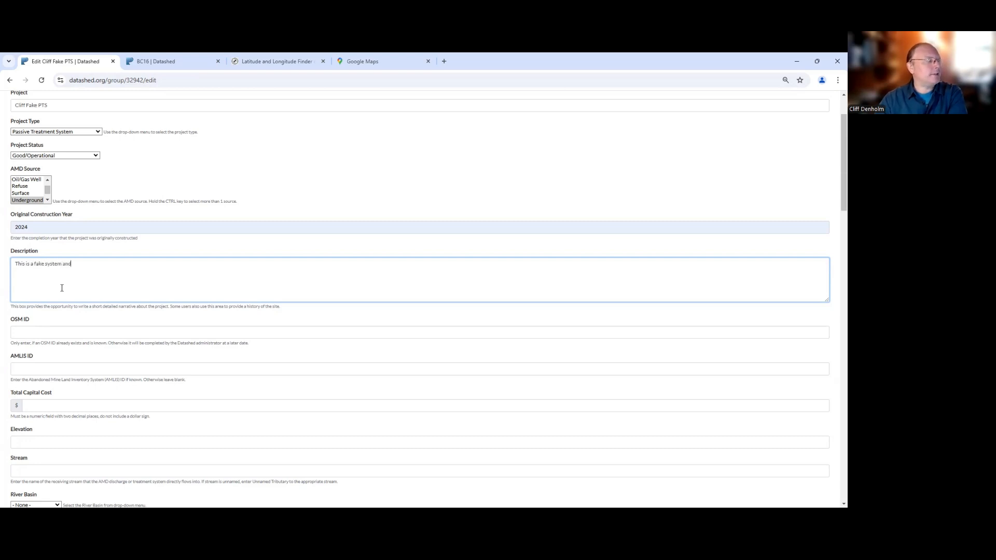
{"action": "type", "text": "needs to b"}
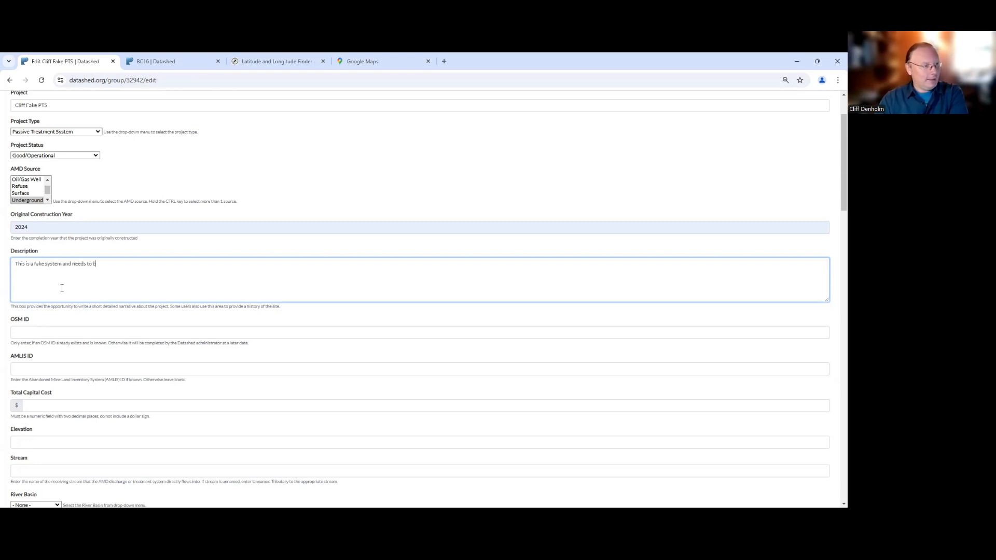
{"action": "type", "text": "e deleted...."}
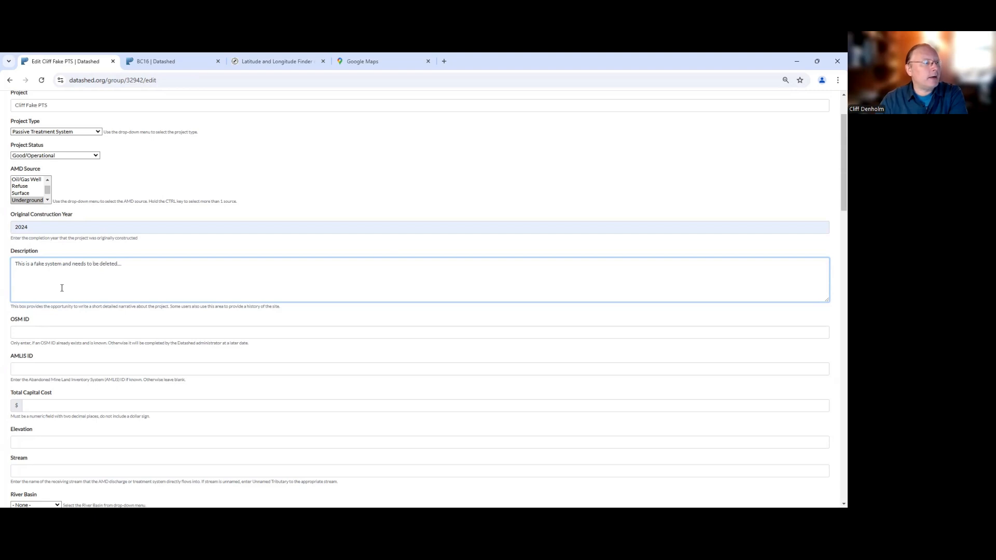
Continue the description with "Mining history. Original system was built in 2000 and designed by XYZ compny".
{"action": "type", "text": "Mining history"}
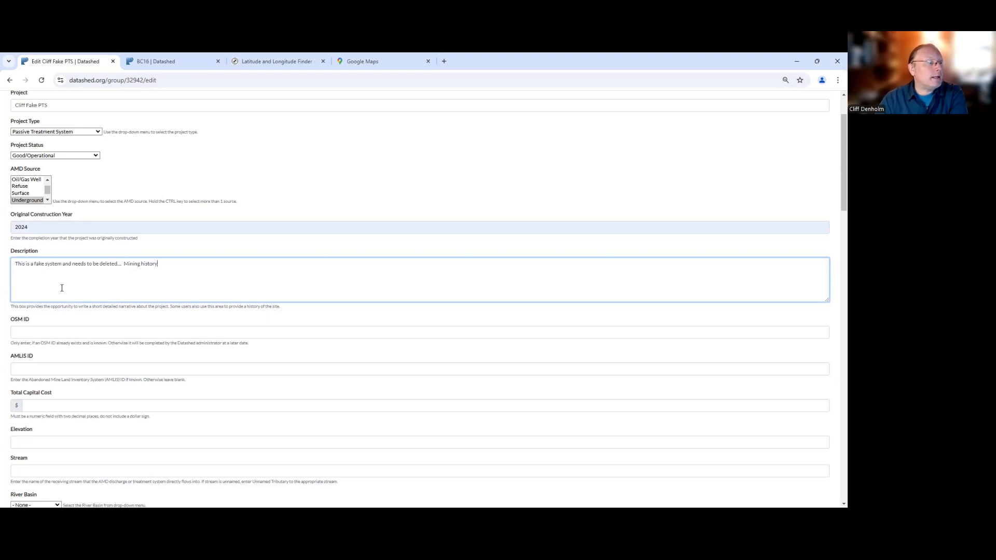
{"action": "type", "text": ".  O"}
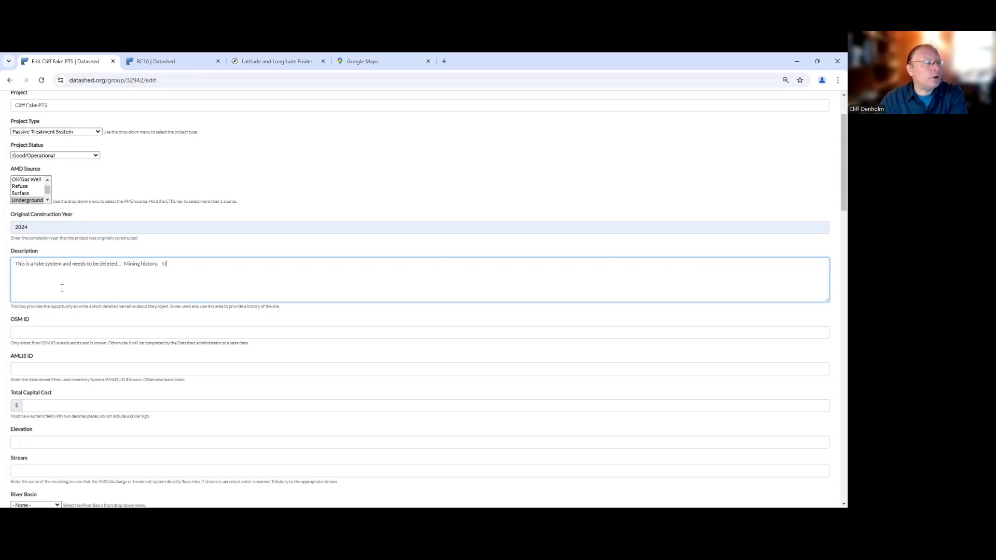
{"action": "type", "text": "riginal system"}
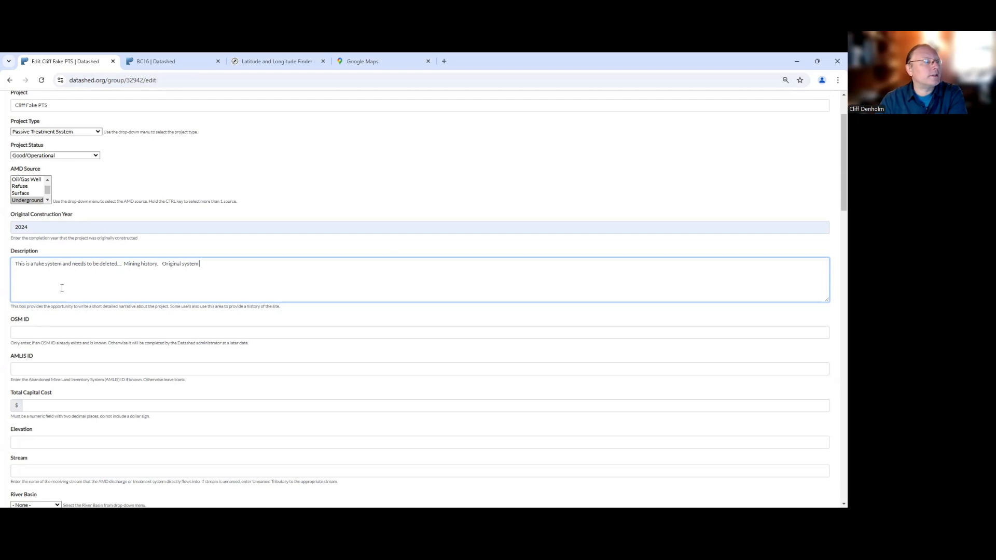
{"action": "type", "text": " was built in"}
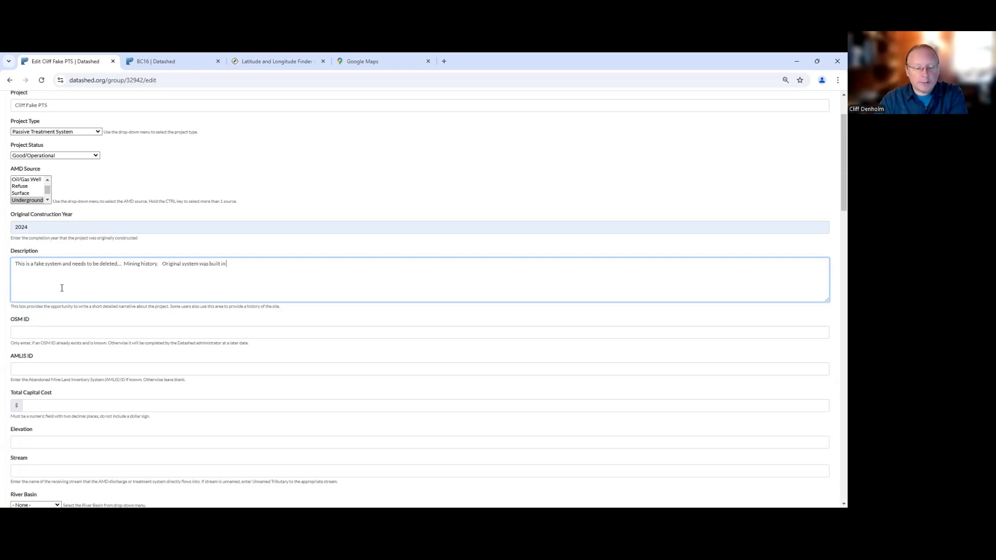
{"action": "type", "text": " 200"}
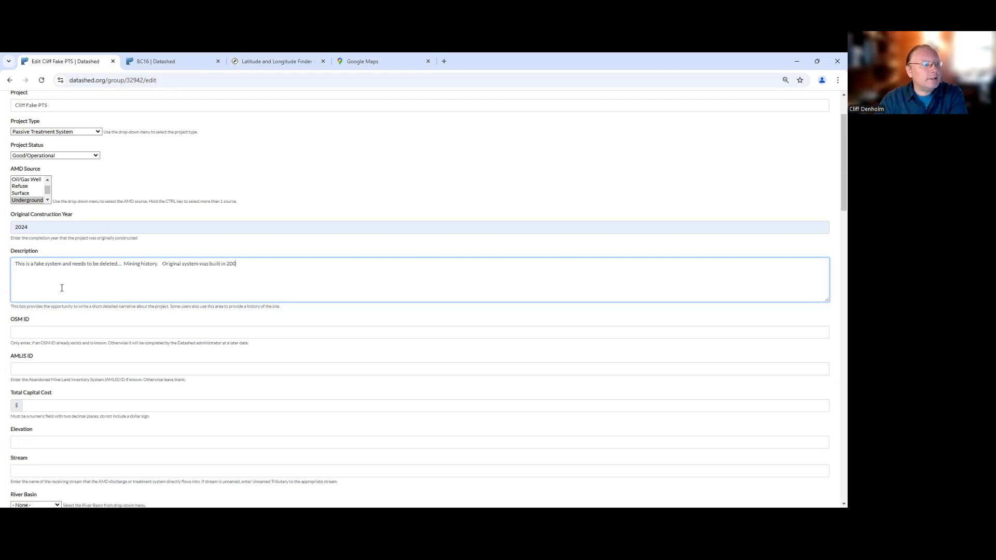
{"action": "type", "text": "0"}
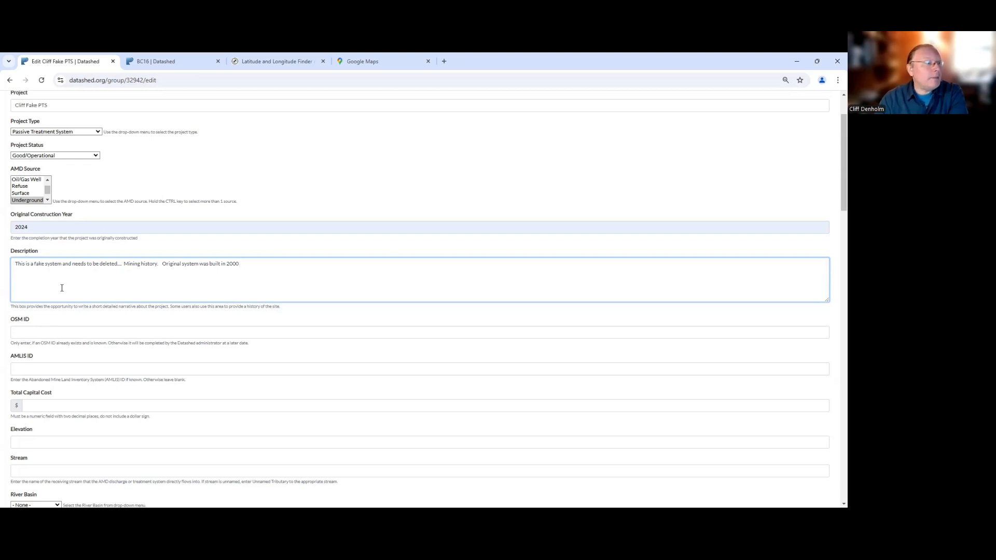
{"action": "type", "text": " and designed b"}
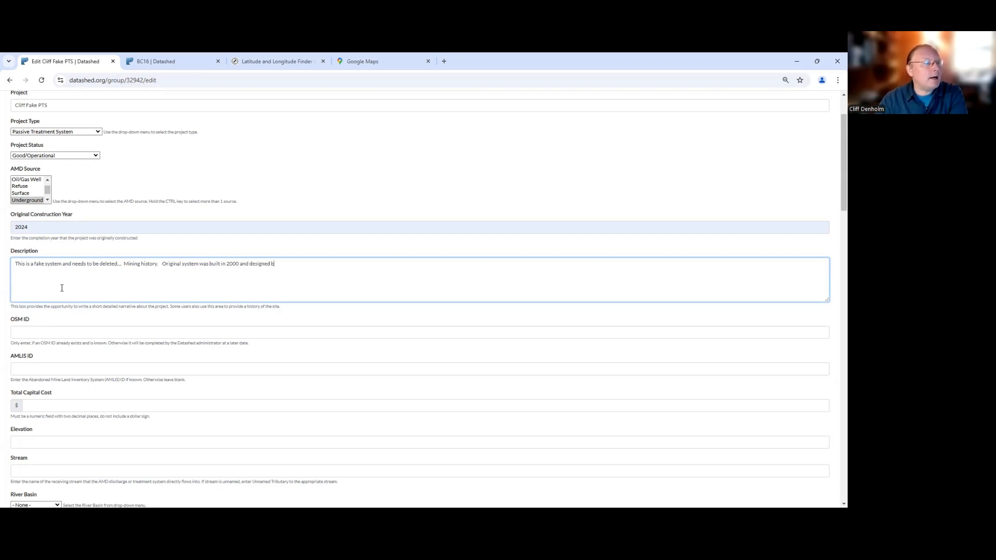
{"action": "type", "text": "y XYZ"}
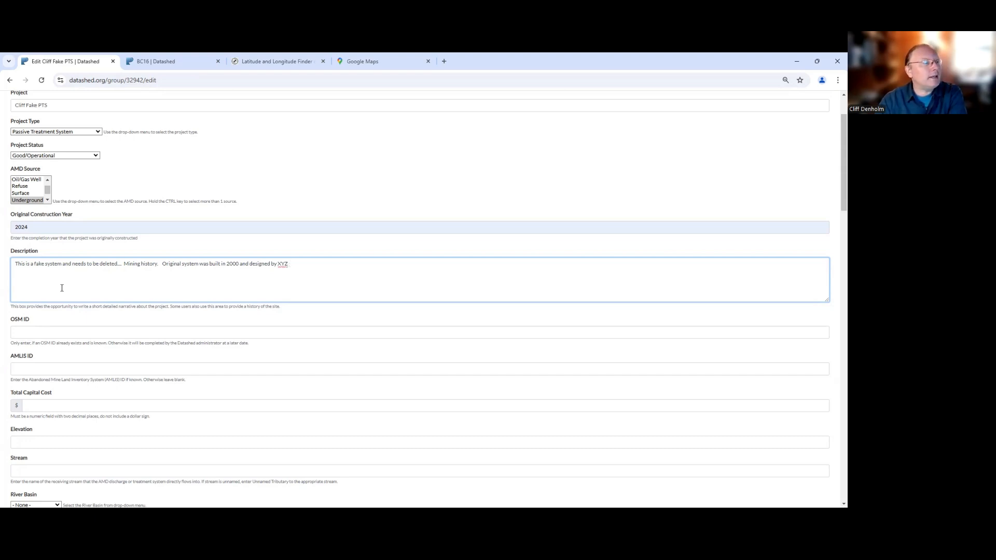
{"action": "type", "text": " xco"}
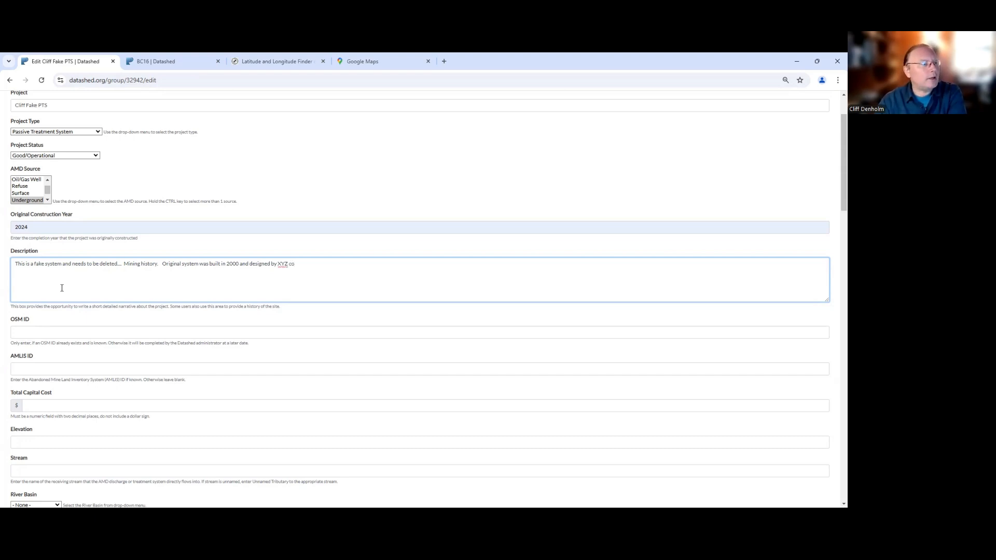
{"action": "type", "text": "map"}
{"action": "key", "text": "BackSpace"}
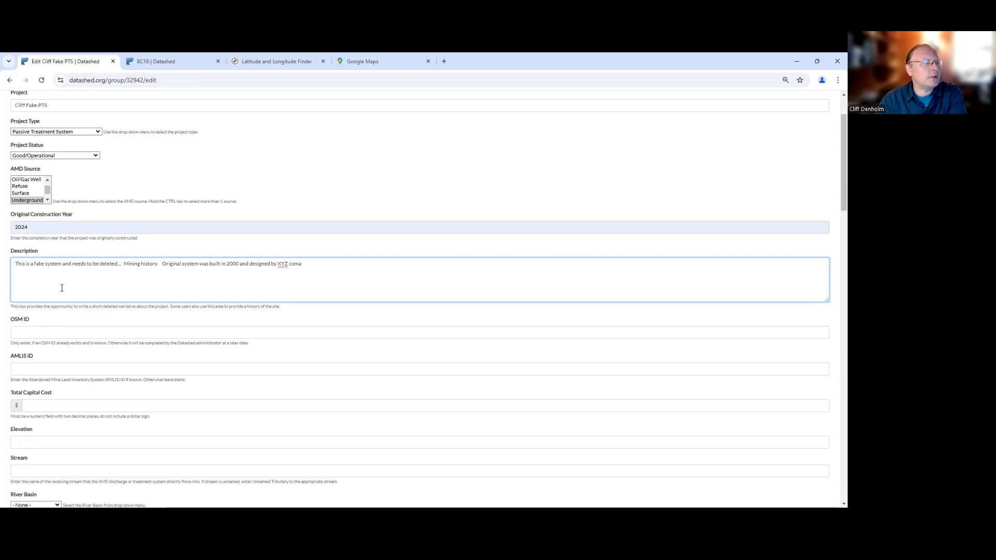
{"action": "type", "text": "a"}
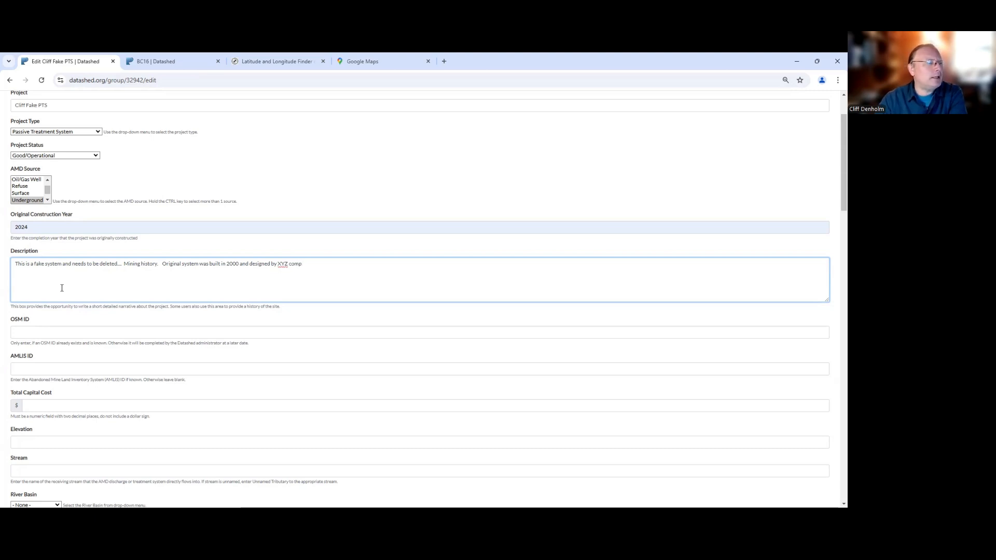
{"action": "type", "text": "ny"}
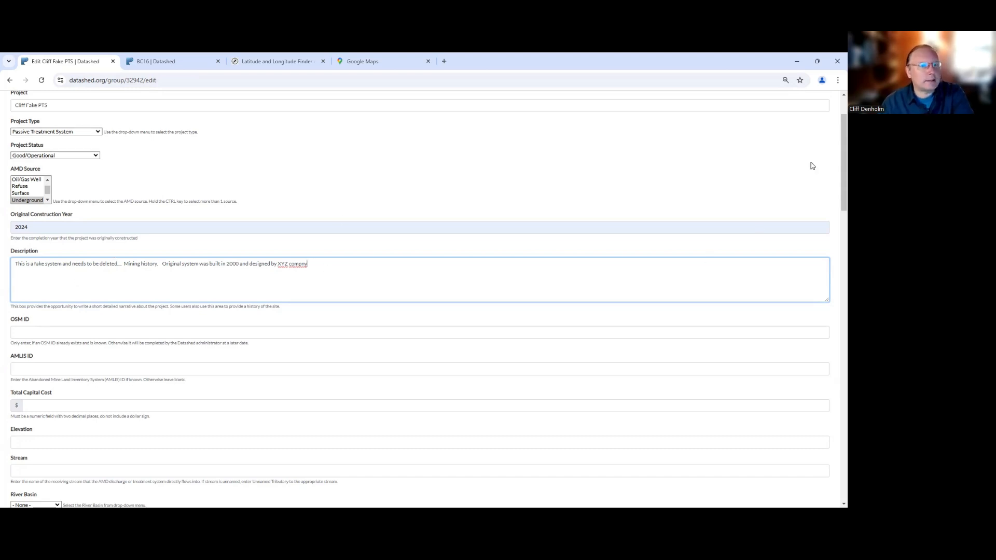
Go through the project's OSM ID and AMLIS ID fields, leaving both blank.
{"action": "scroll", "coordinate": [835, 170], "scroll_direction": "down", "scroll_amount": 1}
{"action": "scroll", "coordinate": [835, 170], "scroll_direction": "down", "scroll_amount": 1}
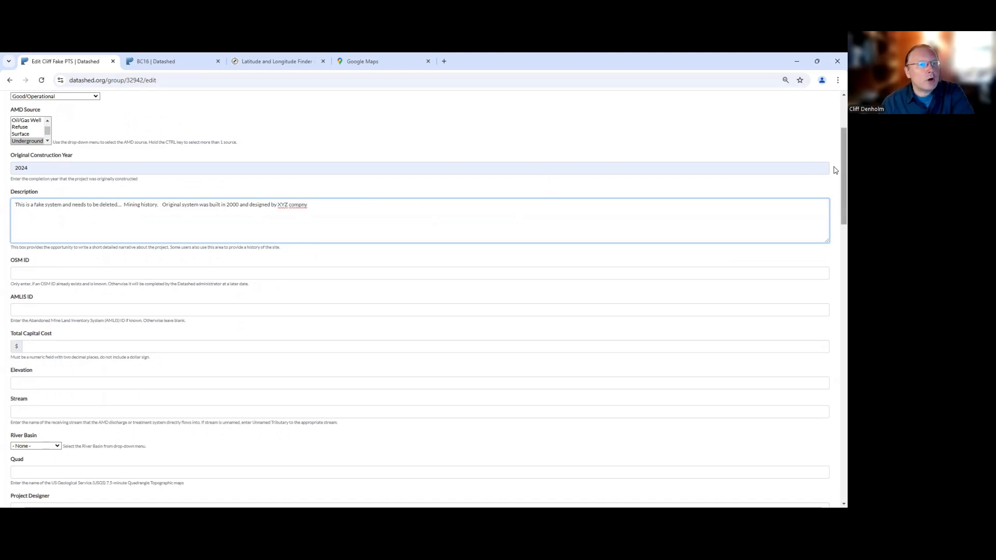
{"action": "scroll", "coordinate": [835, 169], "scroll_direction": "down", "scroll_amount": 2}
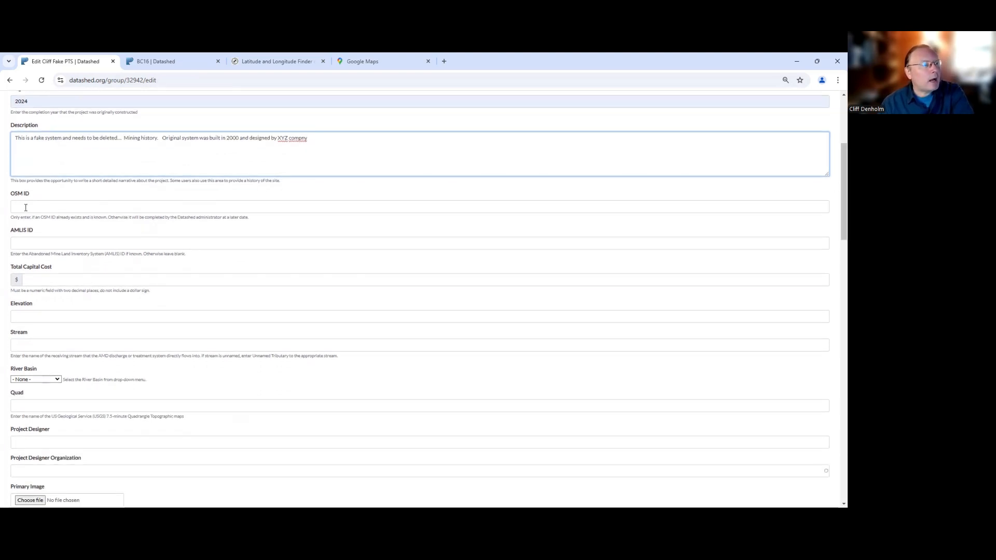
{"action": "left_click", "coordinate": [27, 207]}
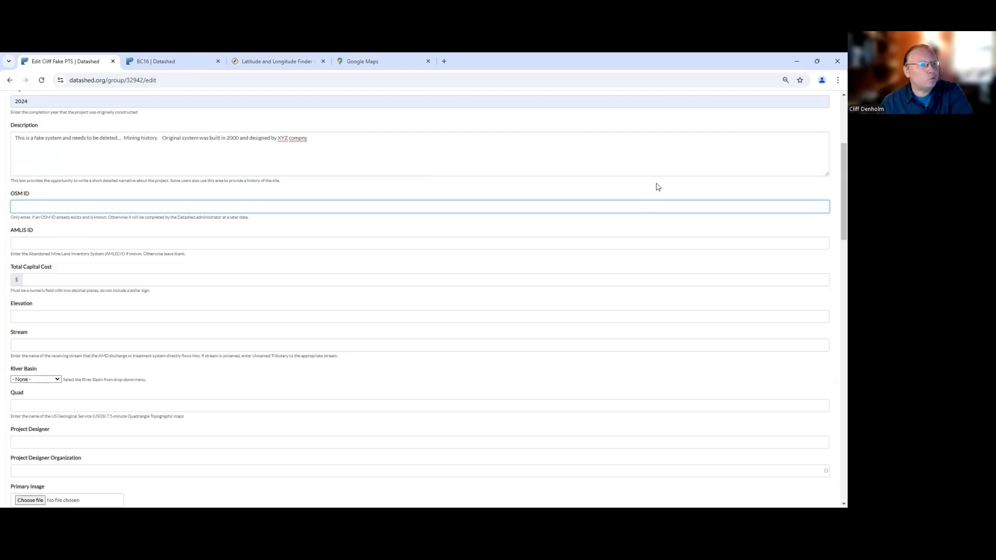
{"action": "scroll", "coordinate": [835, 161], "scroll_direction": "down", "scroll_amount": 2}
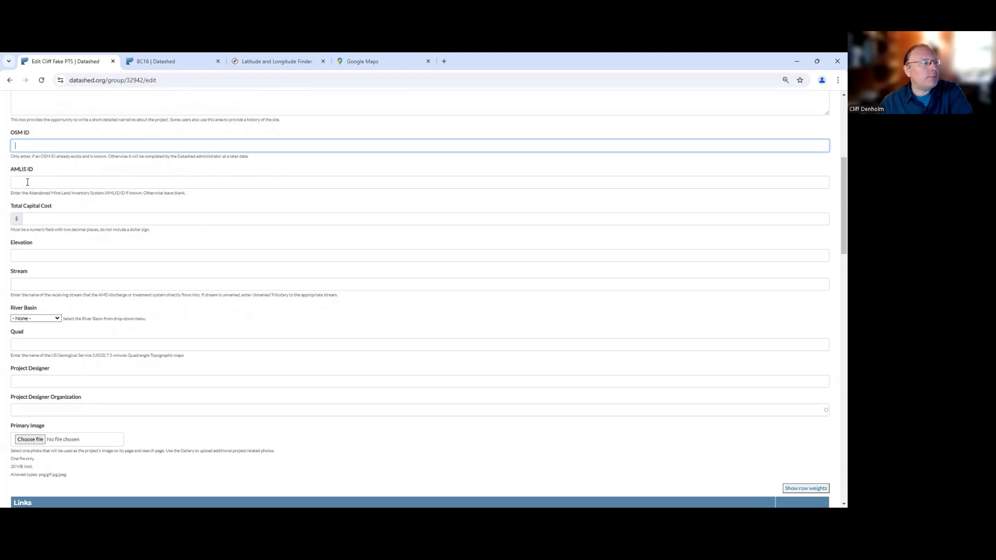
{"action": "left_click", "coordinate": [26, 182]}
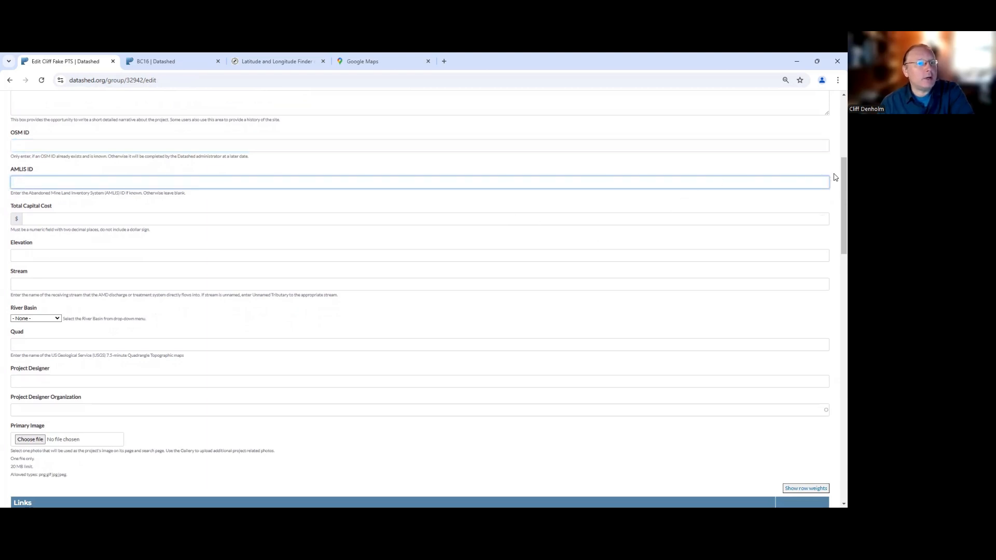
Set the project's total capital cost to 500000 and its elevation to 1200.
{"action": "scroll", "coordinate": [835, 179], "scroll_direction": "down", "scroll_amount": 1}
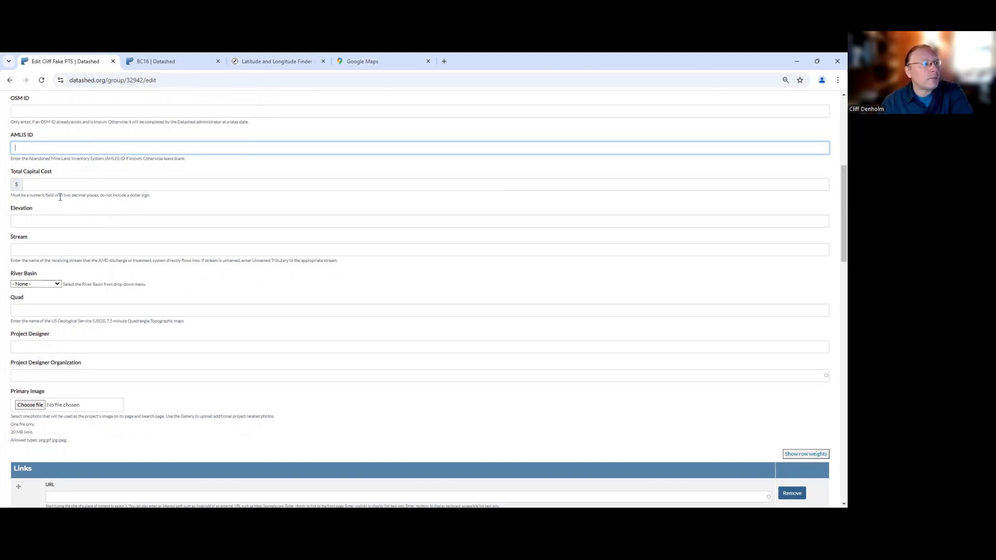
{"action": "left_click", "coordinate": [49, 187]}
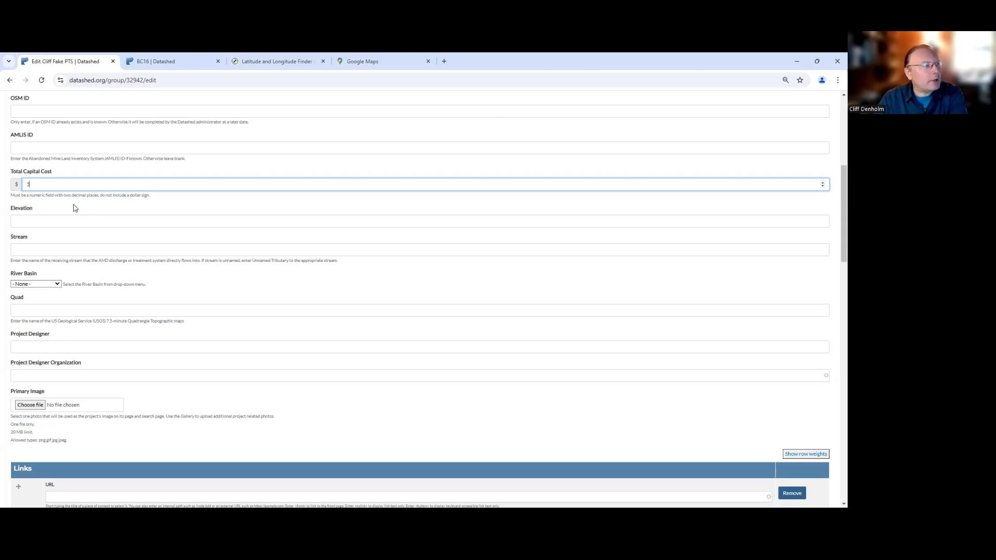
{"action": "type", "text": "00"}
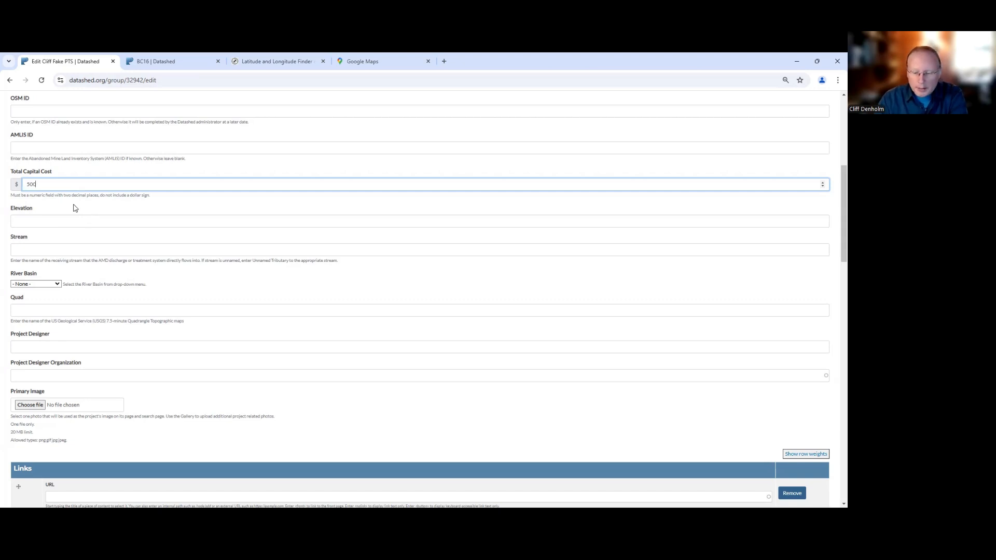
{"action": "type", "text": "000"}
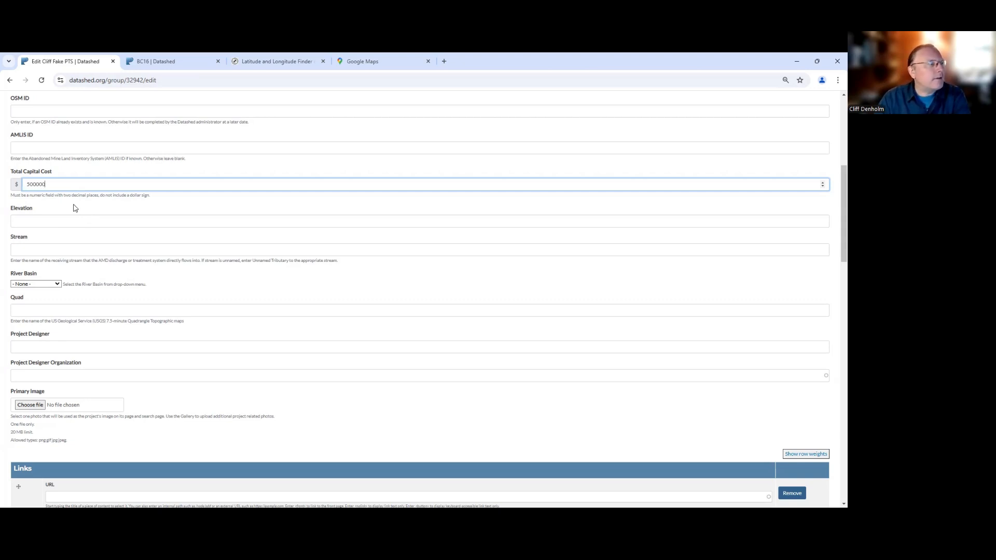
{"action": "left_click", "coordinate": [37, 223]}
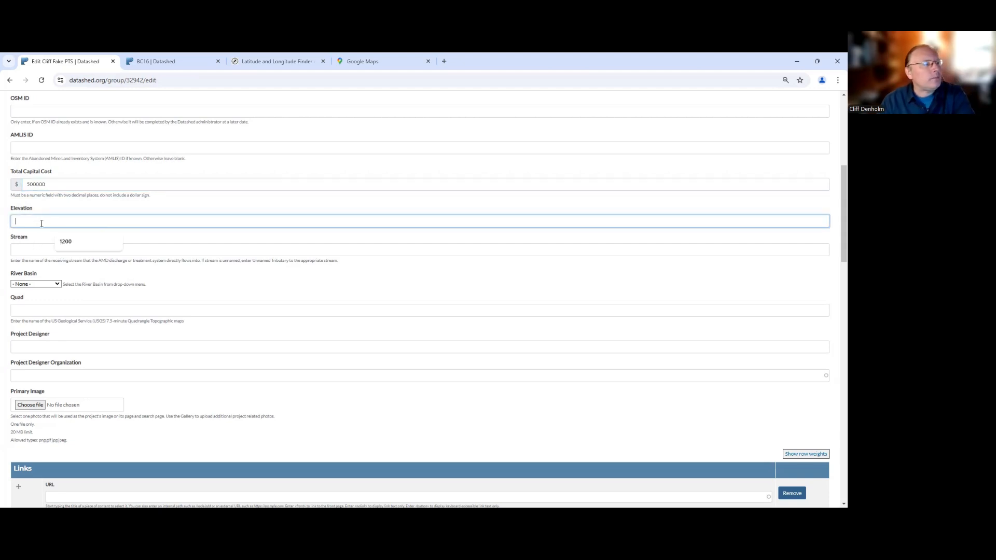
{"action": "left_click", "coordinate": [66, 244]}
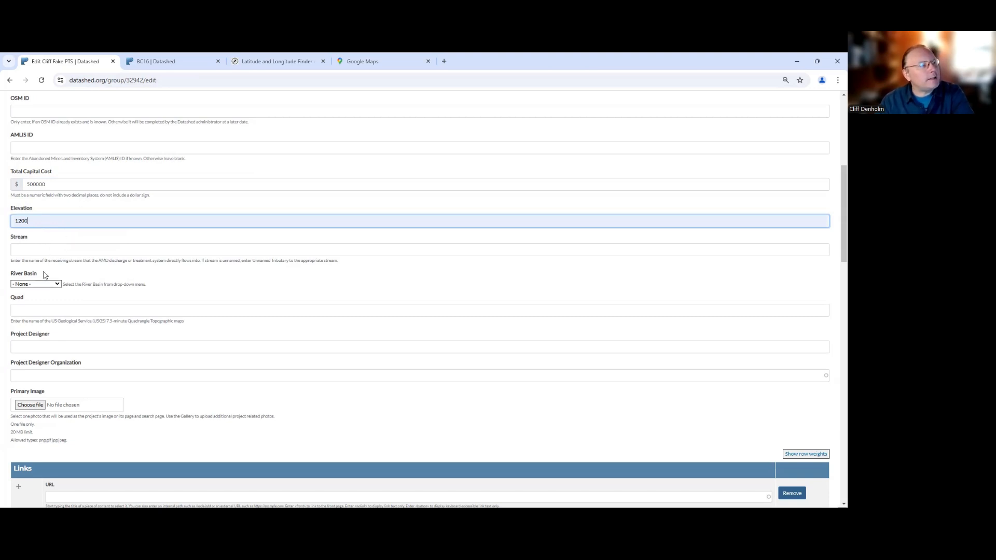
Fill in the receiving stream from the suggestion "Unnamed trib to Seaton Creek" and shorten it to "UNT Seaton Creek".
{"action": "left_click", "coordinate": [37, 249]}
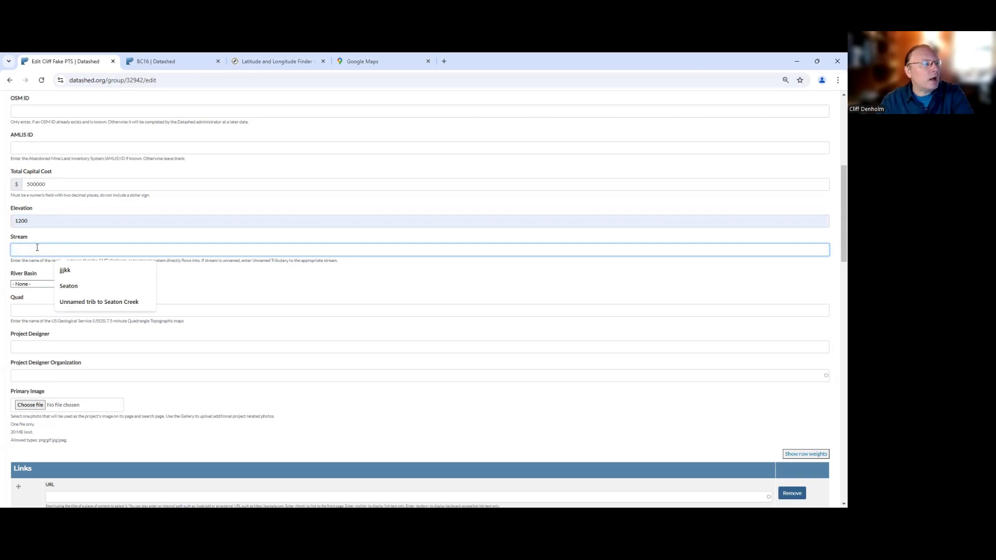
{"action": "left_click", "coordinate": [86, 302]}
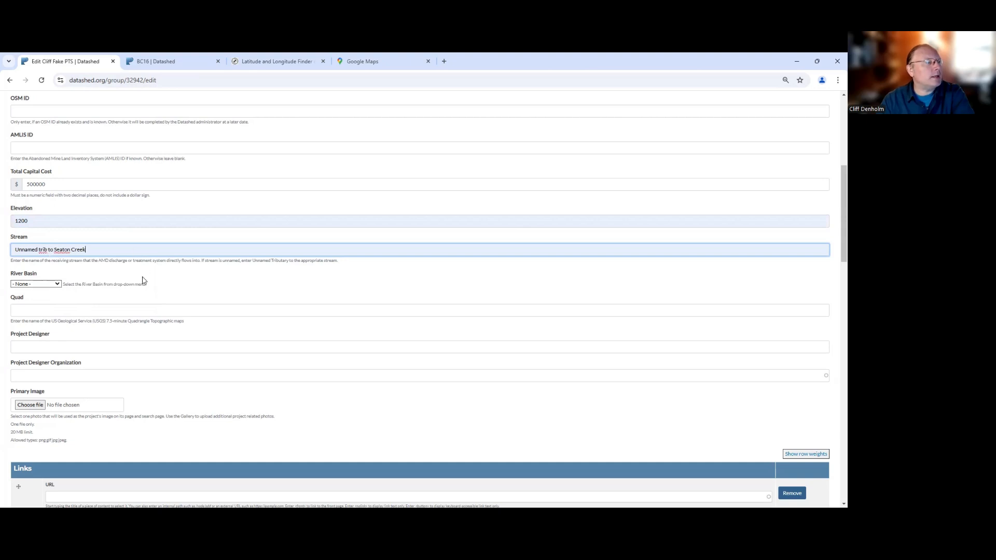
{"action": "left_click", "coordinate": [48, 250]}
{"action": "key", "text": "BackSpace"}
{"action": "key", "text": "BackSpace"}
{"action": "key", "text": "BackSpace"}
{"action": "key", "text": "BackSpace"}
{"action": "key", "text": "BackSpace"}
{"action": "key", "text": "BackSpace"}
{"action": "key", "text": "BackSpace"}
{"action": "key", "text": "BackSpace"}
{"action": "key", "text": "BackSpace"}
{"action": "key", "text": "BackSpace"}
{"action": "key", "text": "BackSpace"}
{"action": "key", "text": "BackSpace"}
{"action": "key", "text": "BackSpace"}
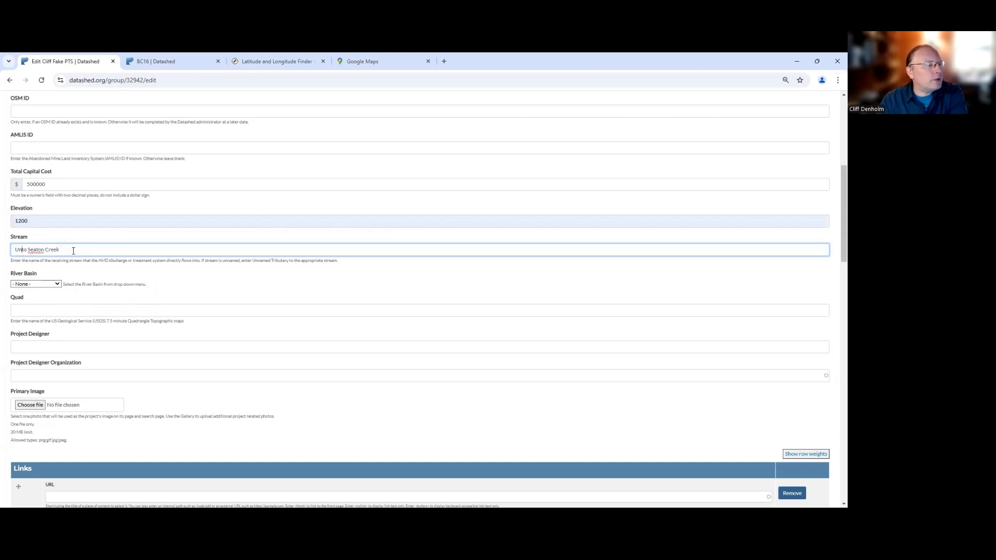
{"action": "type", "text": "UNT"}
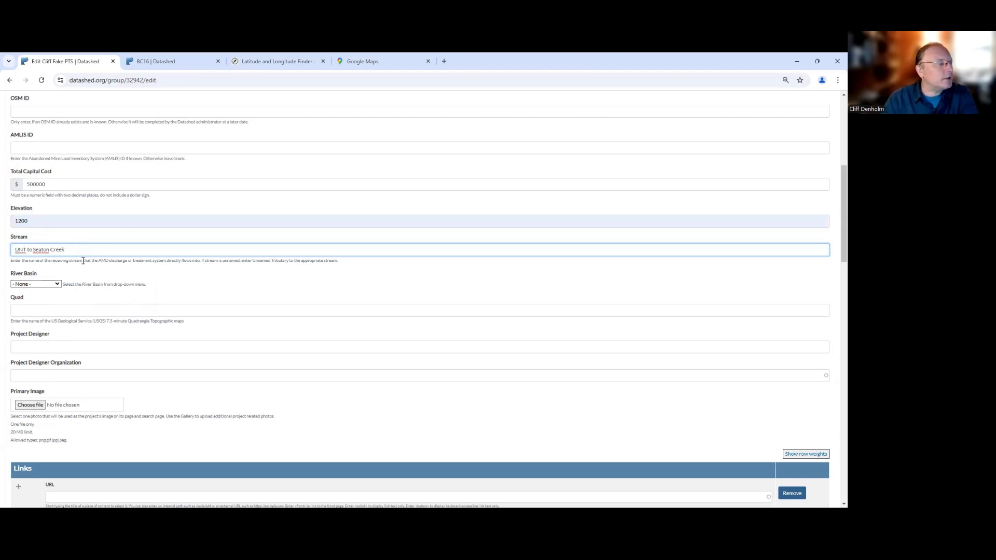
{"action": "key", "text": "Delete"}
{"action": "key", "text": "Delete"}
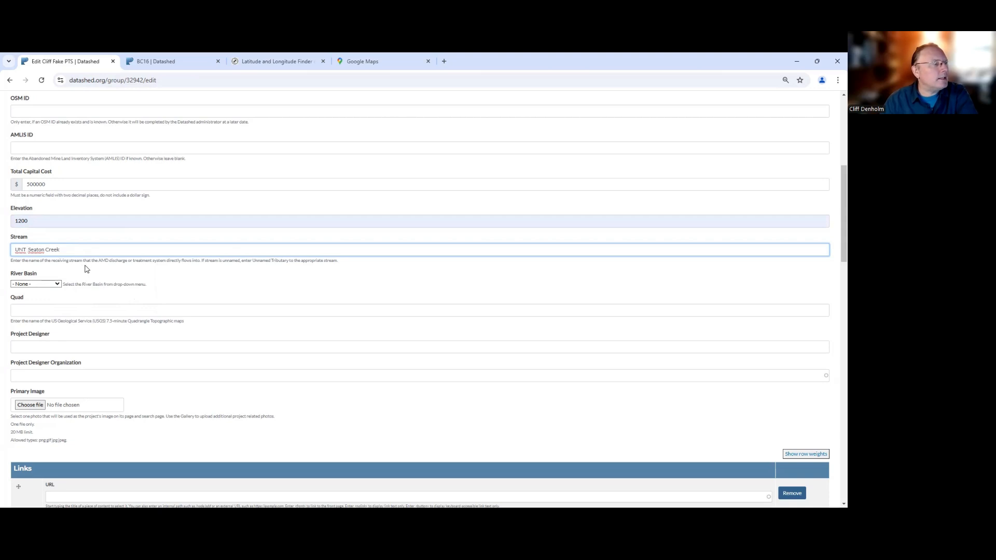
{"action": "left_click", "coordinate": [84, 268]}
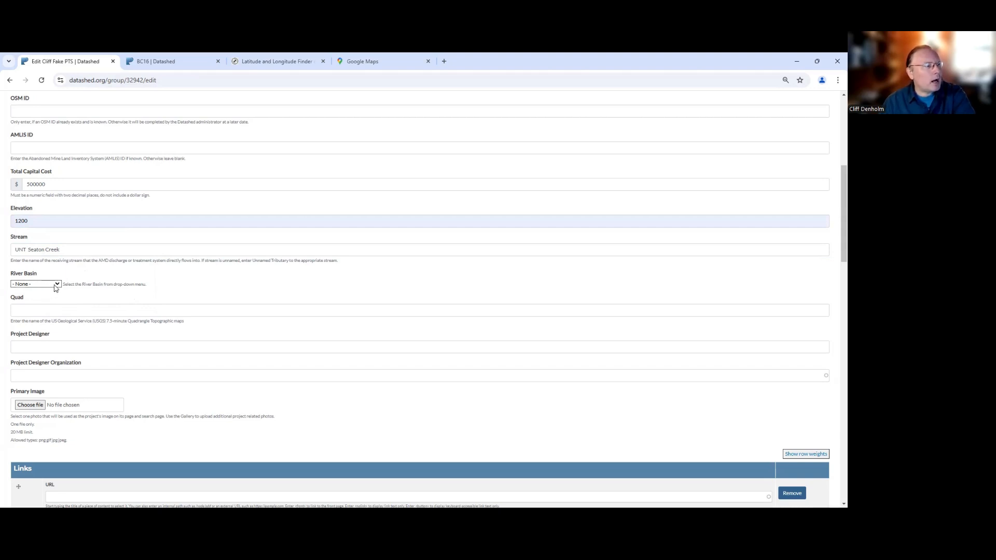
Choose Ohio as the project's river basin and leave the Quad field blank.
{"action": "left_click", "coordinate": [57, 286]}
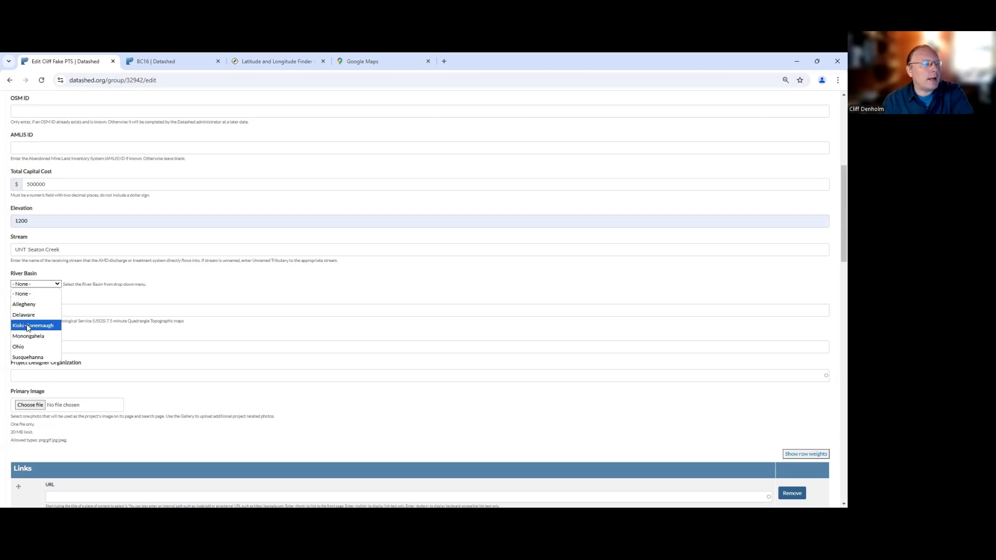
{"action": "left_click", "coordinate": [27, 327]}
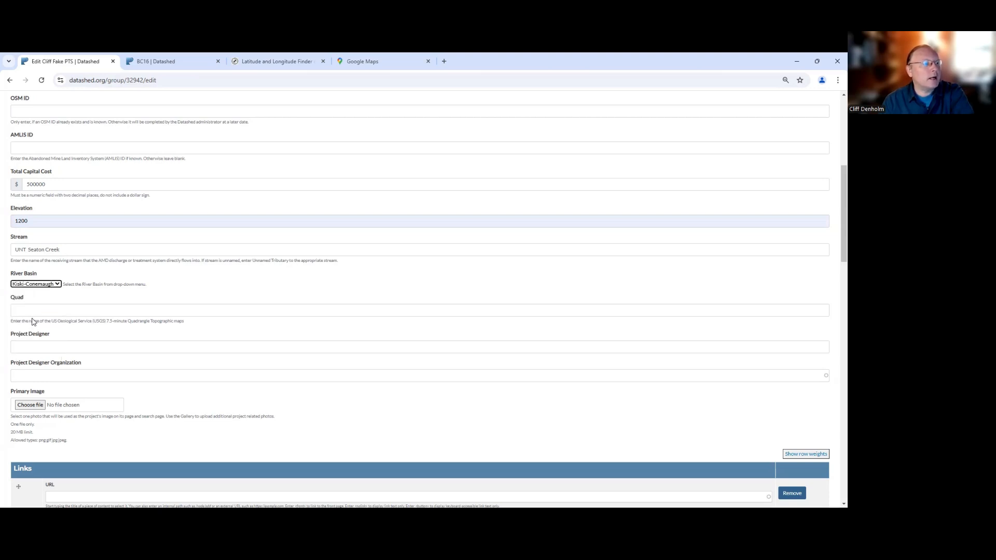
{"action": "left_click", "coordinate": [55, 285]}
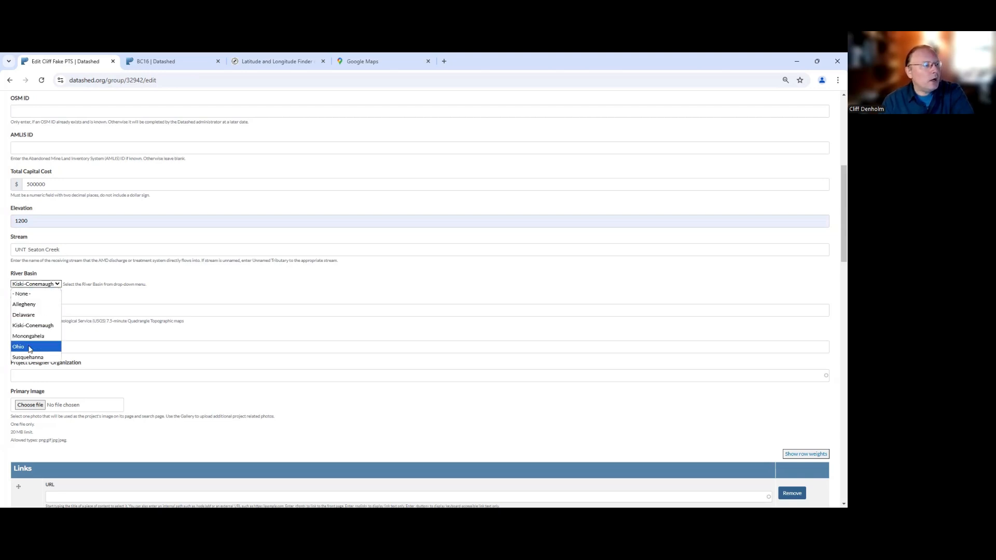
{"action": "left_click", "coordinate": [32, 348]}
{"action": "key", "text": "Tab"}
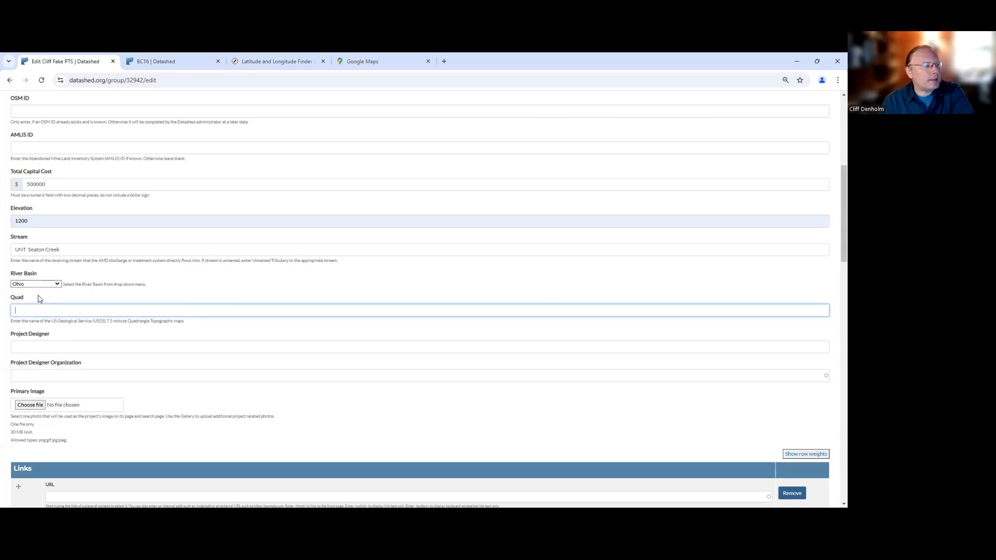
{"action": "left_click", "coordinate": [26, 313]}
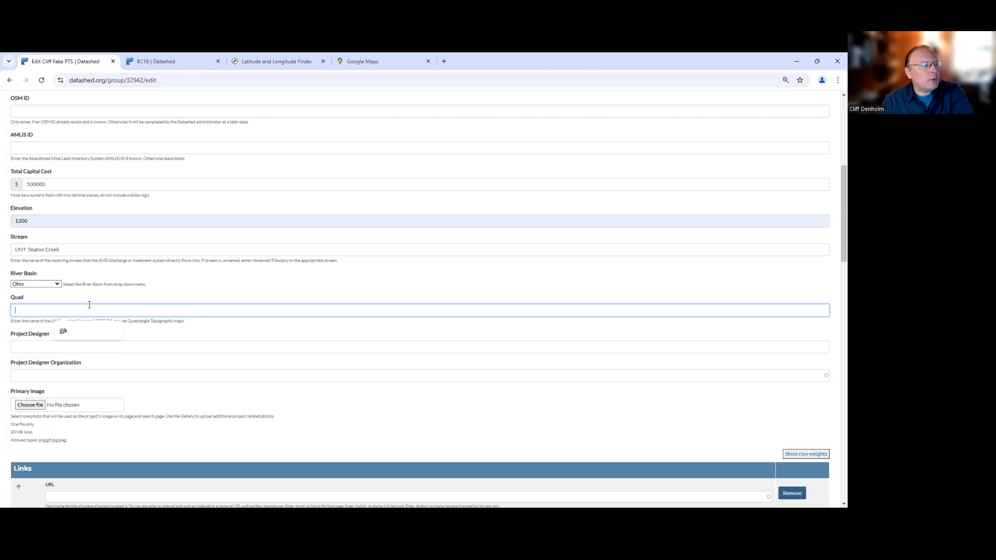
{"action": "left_click", "coordinate": [212, 293]}
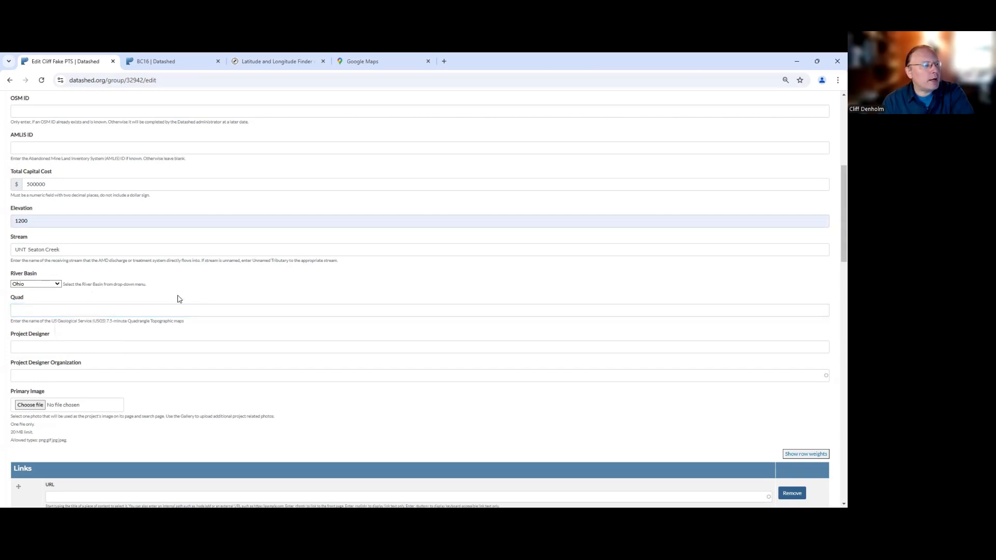
Fill in the project designer with the suggested person's name.
{"action": "left_click", "coordinate": [32, 342]}
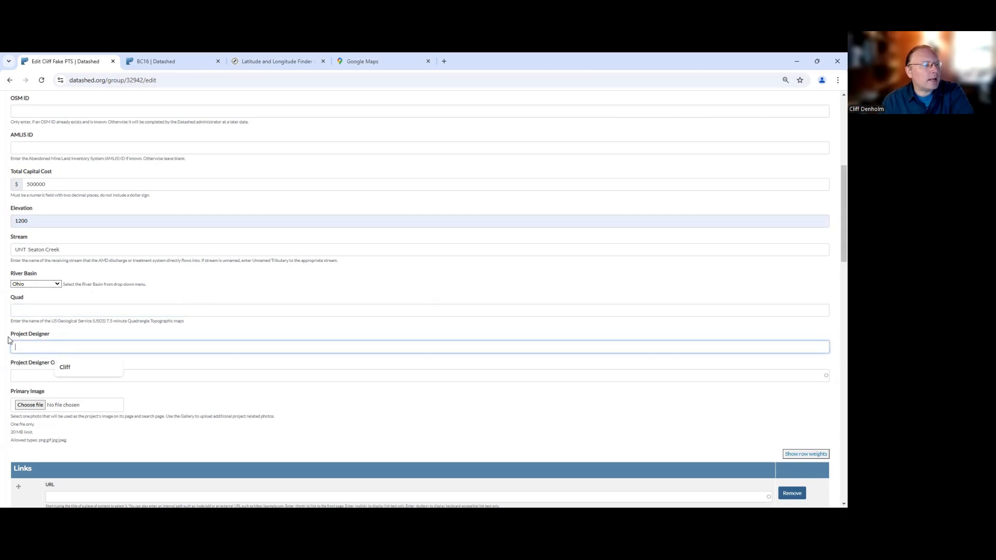
{"action": "scroll", "coordinate": [835, 233], "scroll_direction": "down", "scroll_amount": 1}
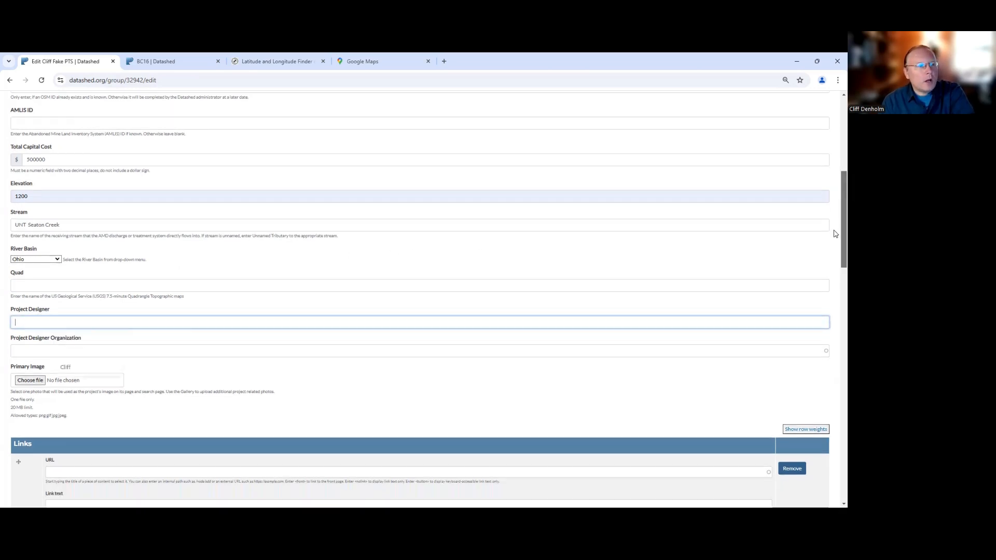
{"action": "scroll", "coordinate": [835, 234], "scroll_direction": "down", "scroll_amount": 1}
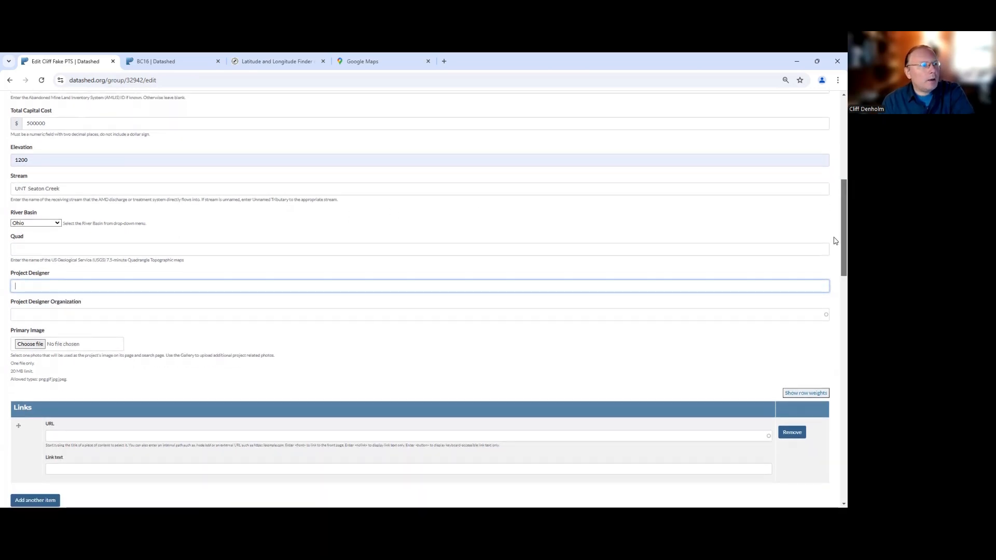
{"action": "left_click", "coordinate": [30, 287]}
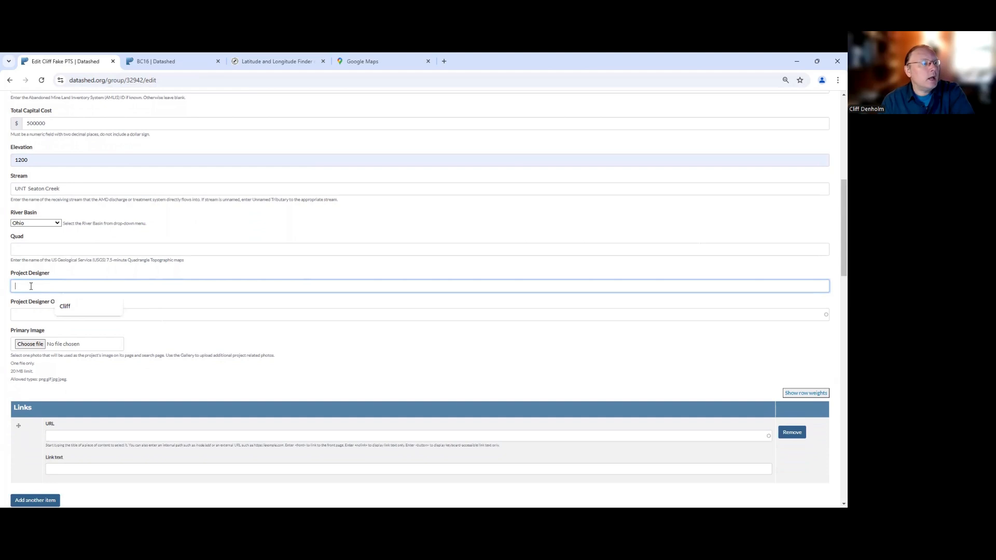
{"action": "left_click", "coordinate": [66, 307]}
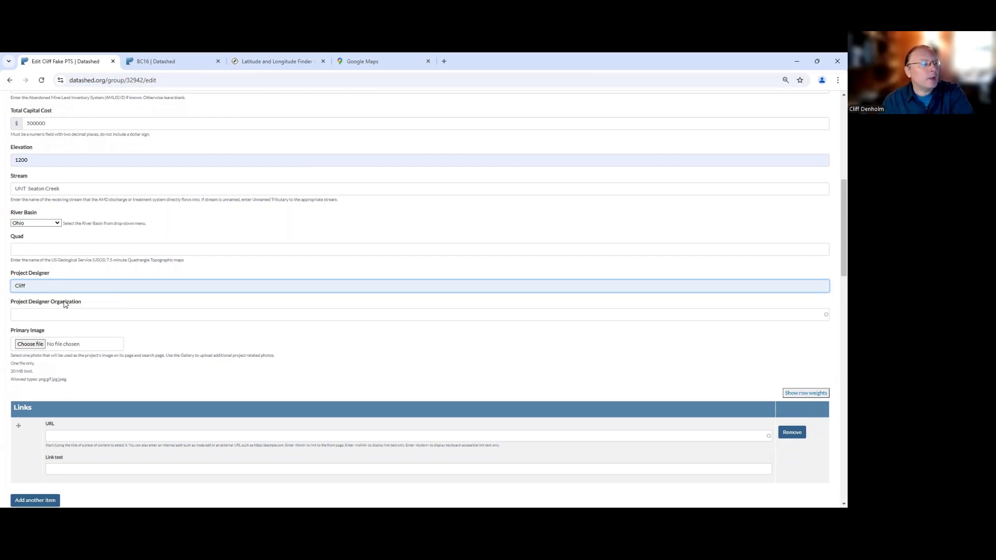
Look up "Hed" for the project designer organization and choose Hedin Environmental.
{"action": "left_click", "coordinate": [35, 315]}
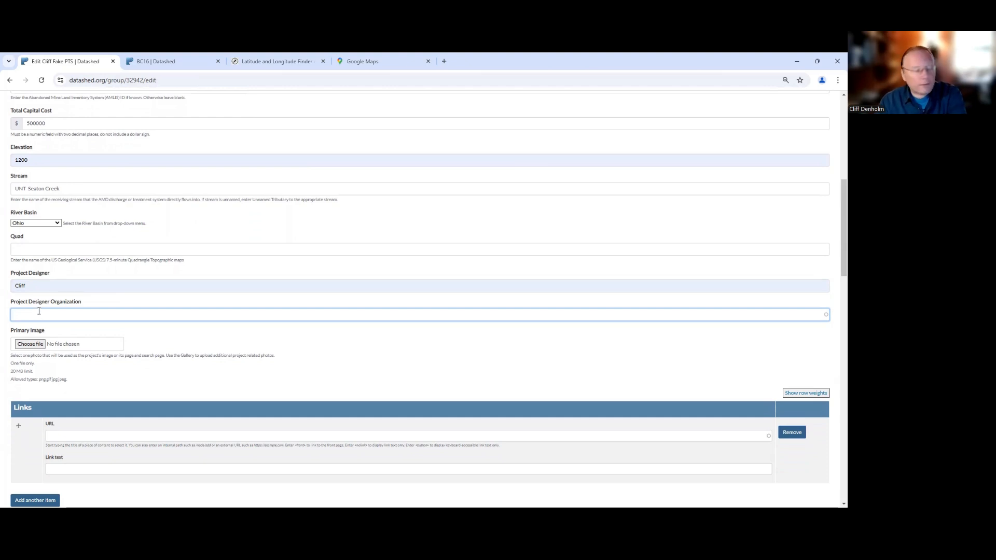
{"action": "type", "text": "Hed"}
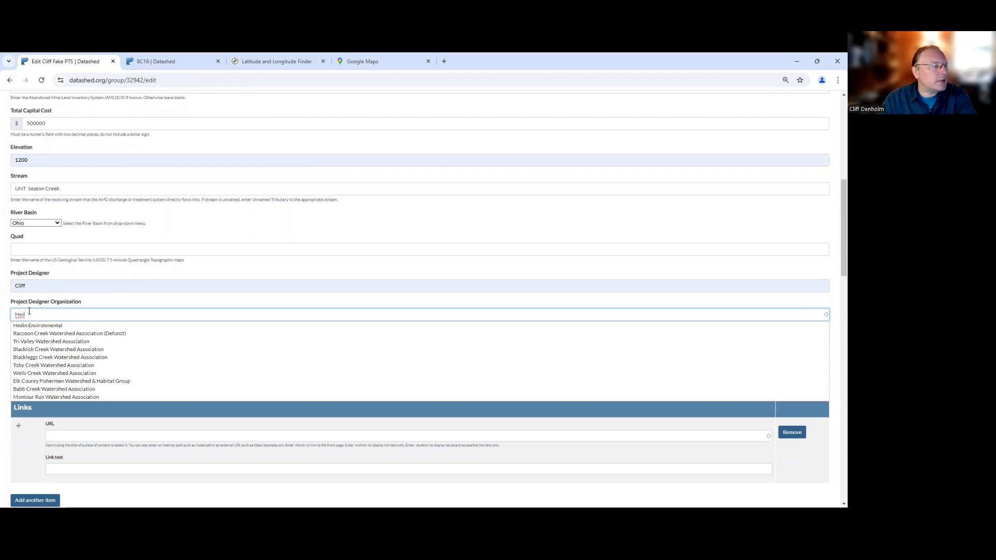
{"action": "left_click", "coordinate": [37, 326]}
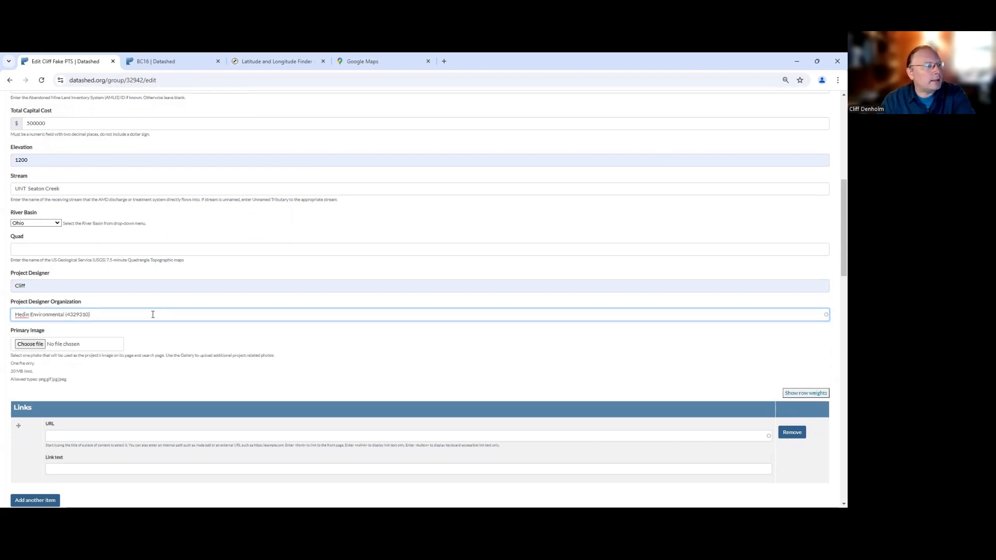
Replace the project designer organization with the first BioMost, Inc suggestion.
{"action": "key", "text": "BackSpace"}
{"action": "key", "text": "BackSpace"}
{"action": "key", "text": "BackSpace"}
{"action": "key", "text": "BackSpace"}
{"action": "key", "text": "BackSpace"}
{"action": "key", "text": "BackSpace"}
{"action": "key", "text": "BackSpace"}
{"action": "key", "text": "BackSpace"}
{"action": "key", "text": "BackSpace"}
{"action": "key", "text": "BackSpace"}
{"action": "key", "text": "BackSpace"}
{"action": "key", "text": "BackSpace"}
{"action": "key", "text": "BackSpace"}
{"action": "key", "text": "BackSpace"}
{"action": "key", "text": "BackSpace"}
{"action": "key", "text": "BackSpace"}
{"action": "key", "text": "BackSpace"}
{"action": "key", "text": "BackSpace"}
{"action": "key", "text": "BackSpace"}
{"action": "key", "text": "BackSpace"}
{"action": "key", "text": "BackSpace"}
{"action": "key", "text": "BackSpace"}
{"action": "key", "text": "BackSpace"}
{"action": "key", "text": "BackSpace"}
{"action": "key", "text": "BackSpace"}
{"action": "key", "text": "BackSpace"}
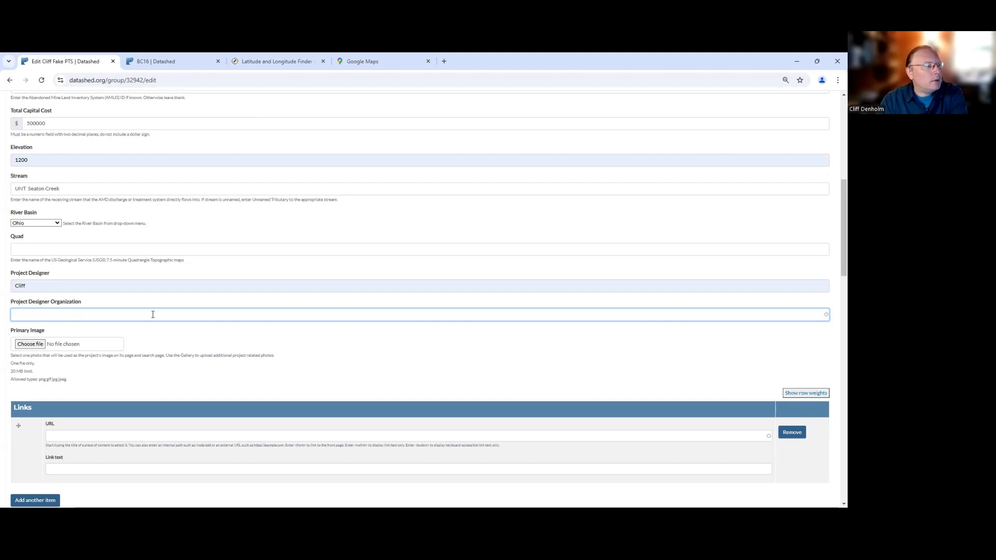
{"action": "type", "text": "B"}
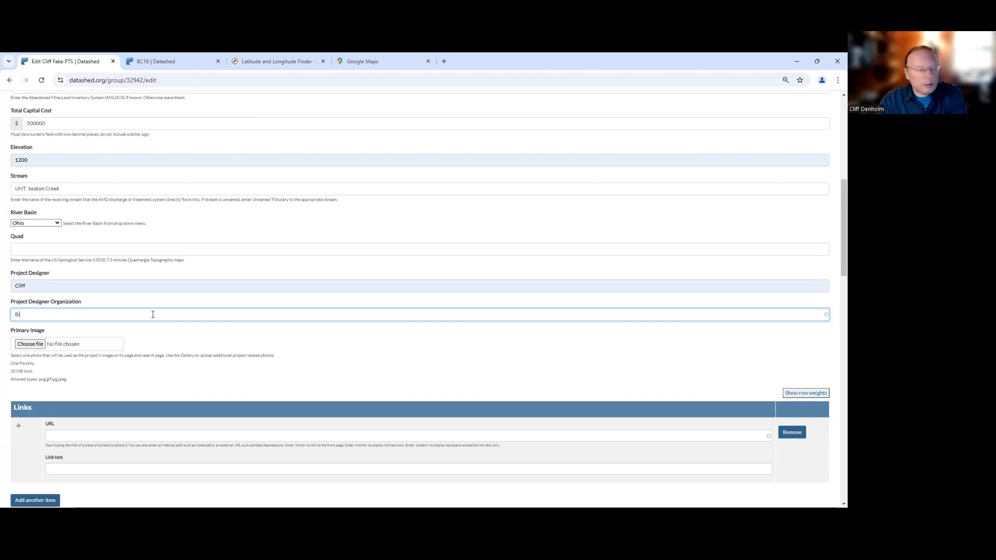
{"action": "type", "text": "ioMo"}
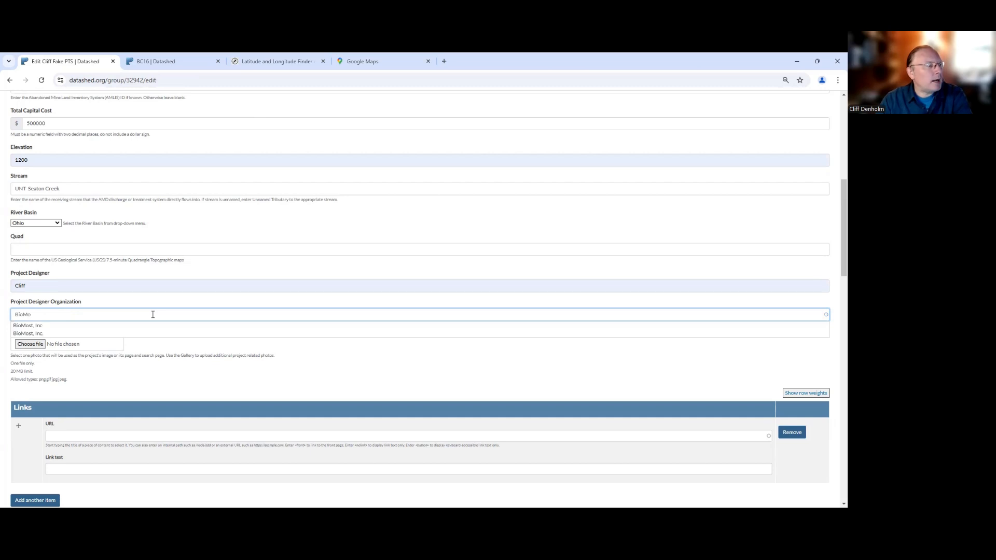
{"action": "left_click", "coordinate": [63, 326]}
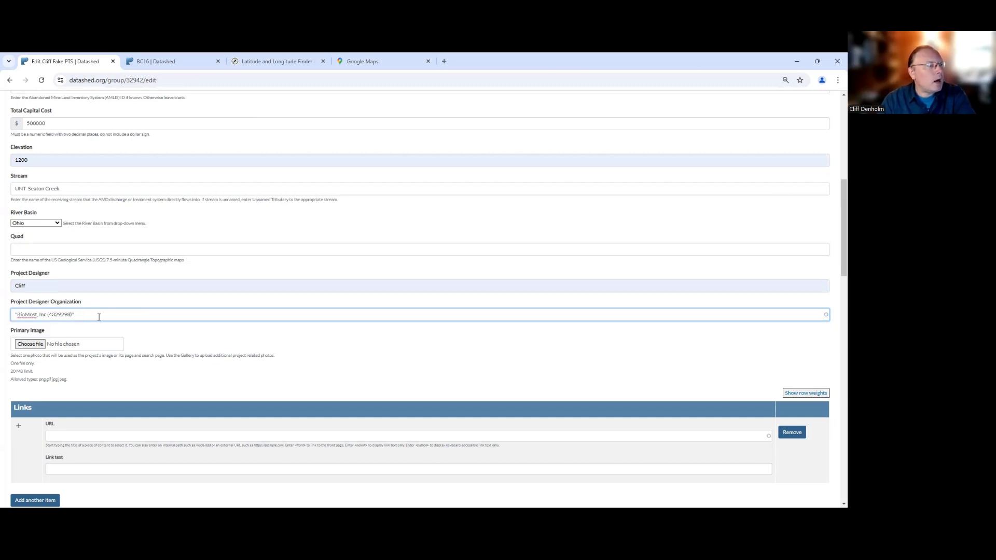
Clear the project designer organization and choose BioMost, Inc again from the suggestions.
{"action": "key", "text": "BackSpace"}
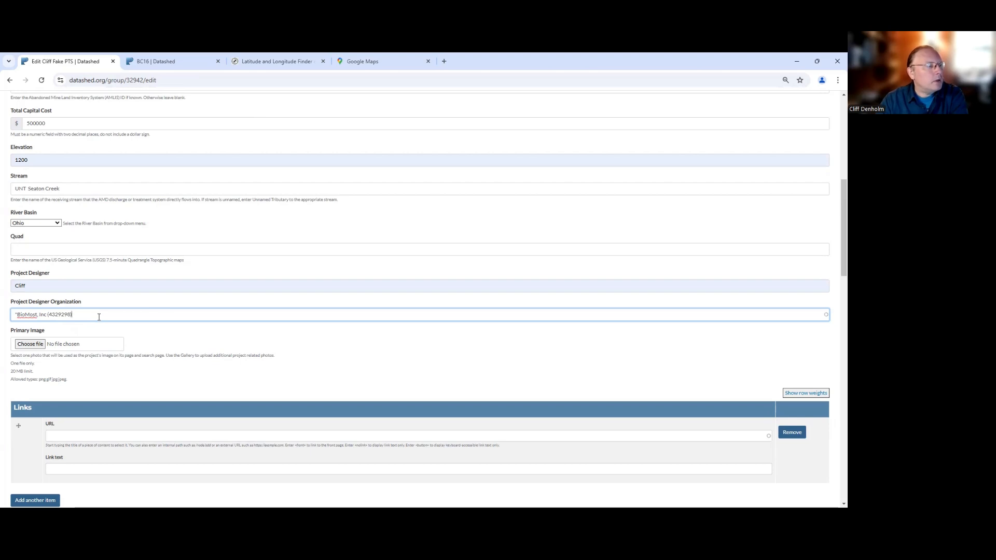
{"action": "key", "text": "BackSpace"}
{"action": "key", "text": "BackSpace"}
{"action": "key", "text": "BackSpace"}
{"action": "key", "text": "BackSpace"}
{"action": "key", "text": "BackSpace"}
{"action": "key", "text": "BackSpace"}
{"action": "key", "text": "BackSpace"}
{"action": "key", "text": "BackSpace"}
{"action": "key", "text": "BackSpace"}
{"action": "key", "text": "BackSpace"}
{"action": "key", "text": "BackSpace"}
{"action": "key", "text": "BackSpace"}
{"action": "key", "text": "BackSpace"}
{"action": "key", "text": "BackSpace"}
{"action": "key", "text": "BackSpace"}
{"action": "key", "text": "BackSpace"}
{"action": "key", "text": "BackSpace"}
{"action": "key", "text": "BackSpace"}
{"action": "key", "text": "BackSpace"}
{"action": "key", "text": "BackSpace"}
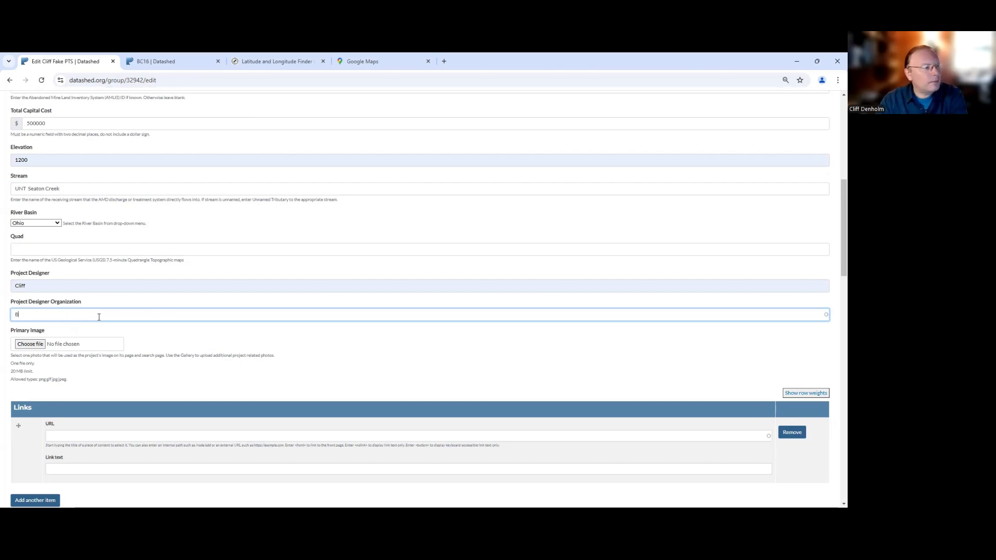
{"action": "type", "text": "Bio"}
{"action": "left_click", "coordinate": [66, 327]}
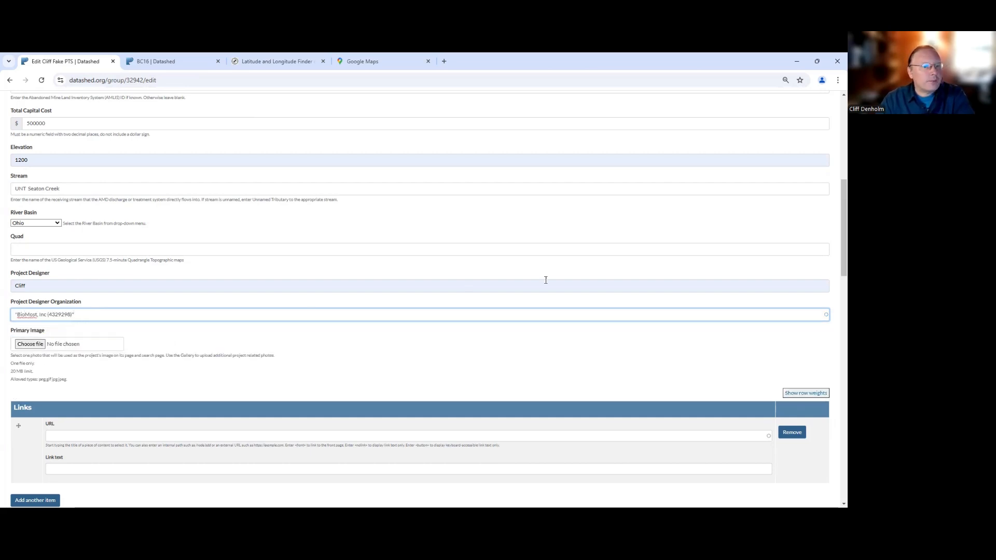
Upload Fake Project Main photo.jpg as the primary image with the alternative text "Cliff Fake PTS aerial".
{"action": "scroll", "coordinate": [835, 218], "scroll_direction": "down", "scroll_amount": 1}
{"action": "scroll", "coordinate": [835, 217], "scroll_direction": "down", "scroll_amount": 2}
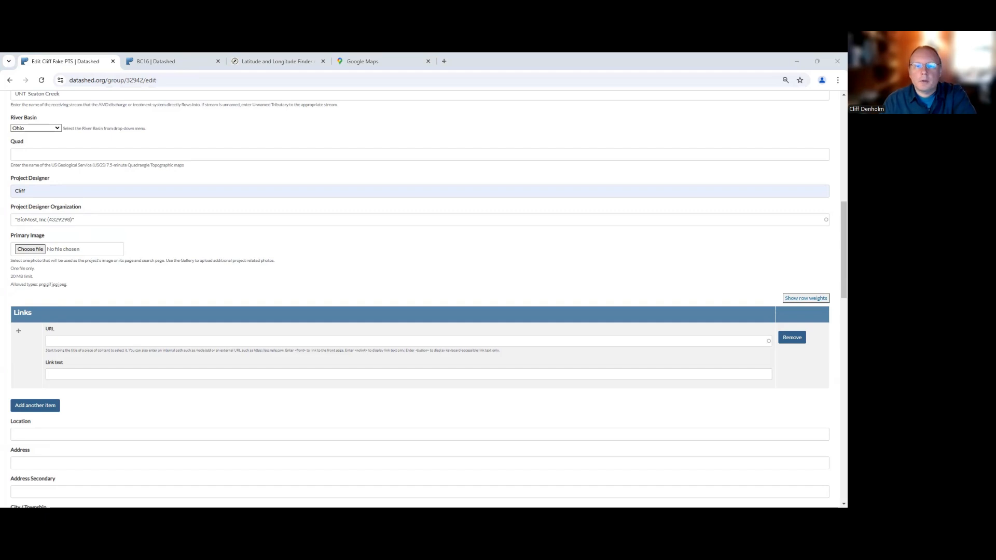
{"action": "left_click_drag", "start_coordinate": [261, 268], "coordinate": [42, 250]}
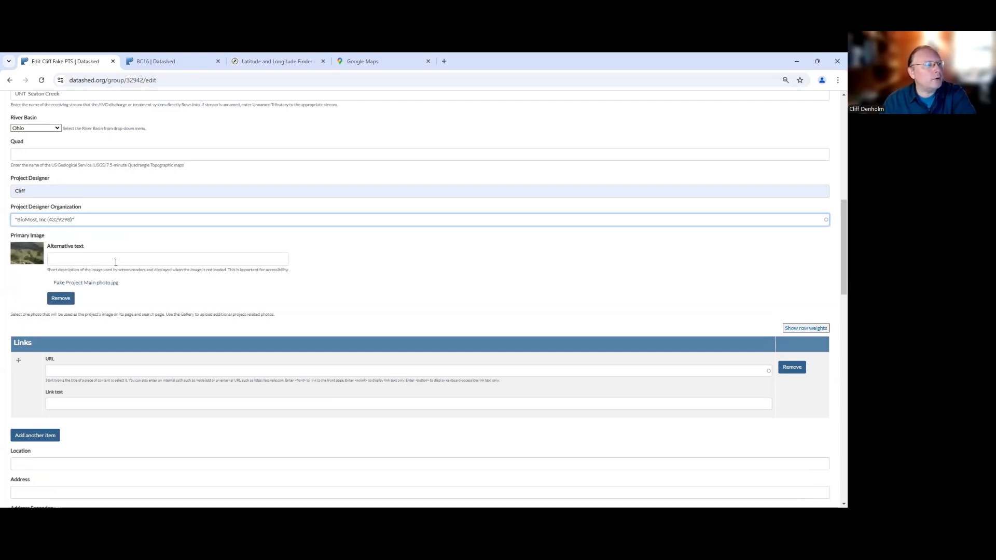
{"action": "left_click", "coordinate": [67, 258]}
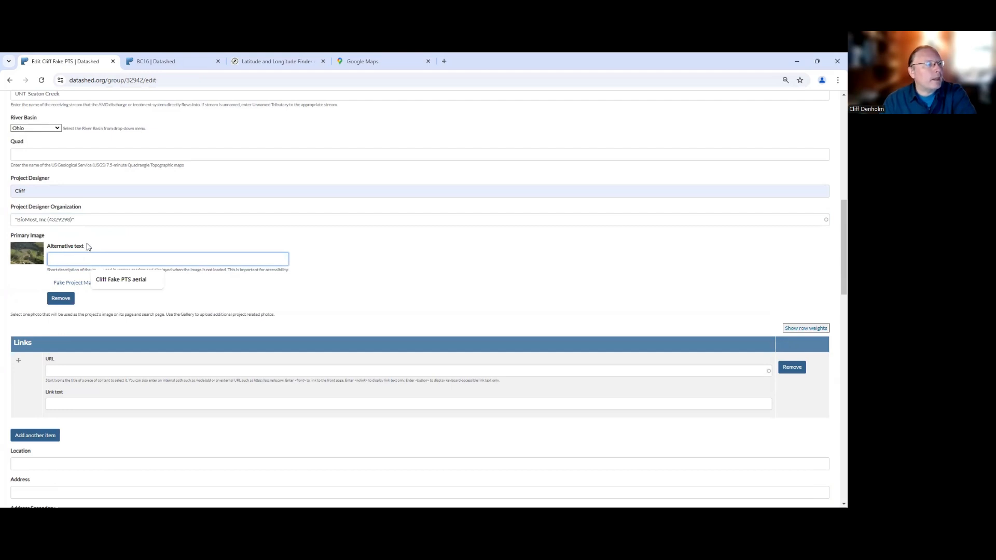
{"action": "left_click", "coordinate": [122, 281]}
{"action": "left_click", "coordinate": [123, 281]}
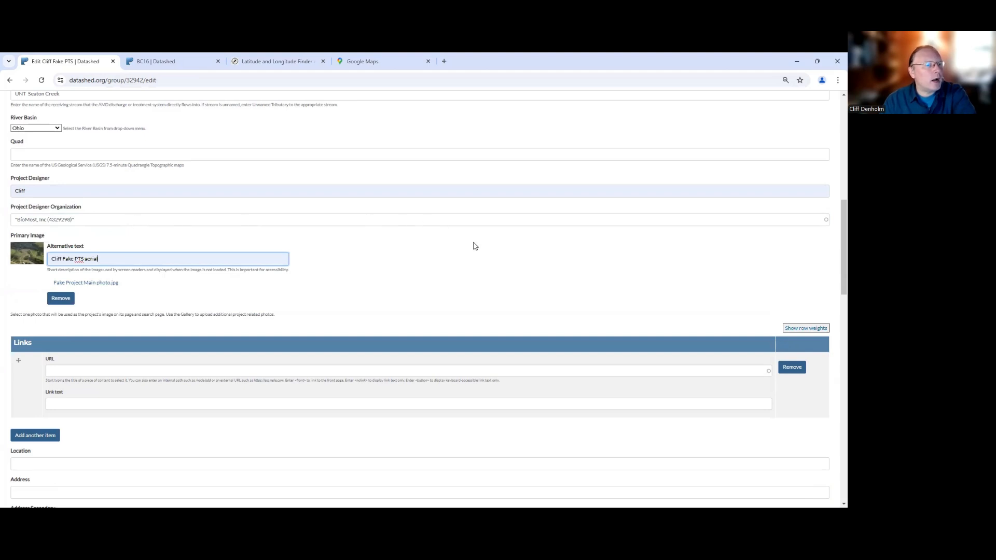
Save the project and reopen it for editing.
{"action": "left_click_drag", "start_coordinate": [835, 220], "coordinate": [835, 396]}
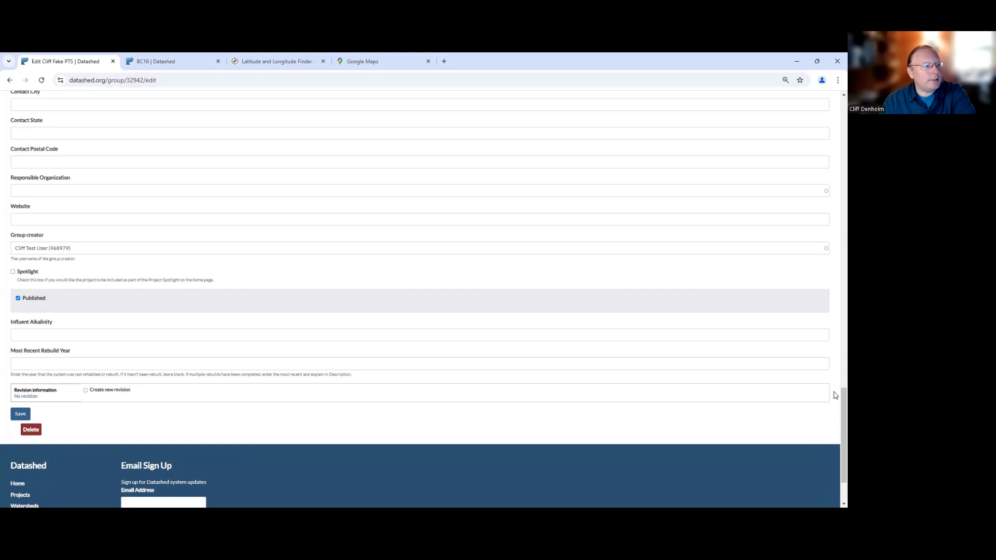
{"action": "left_click", "coordinate": [21, 415]}
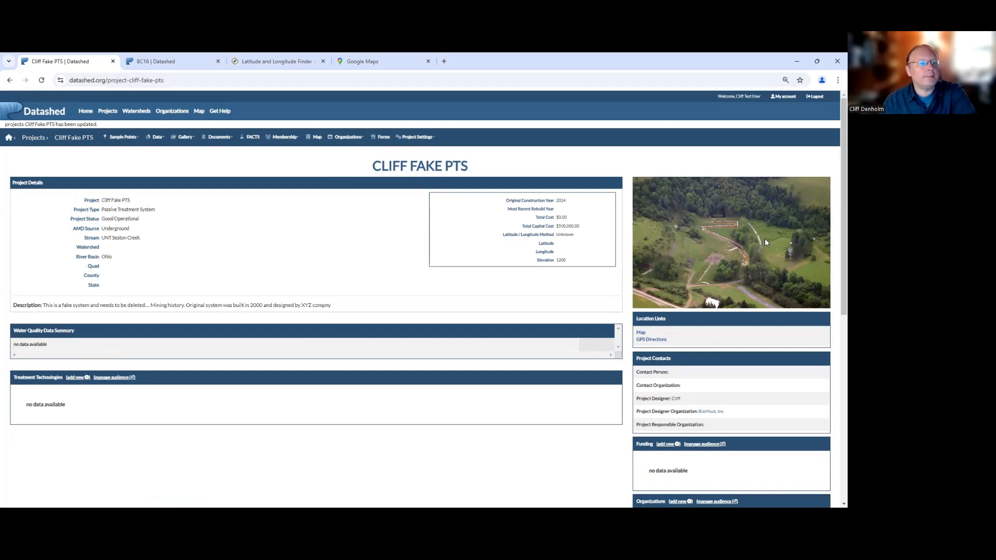
{"action": "left_click", "coordinate": [418, 137]}
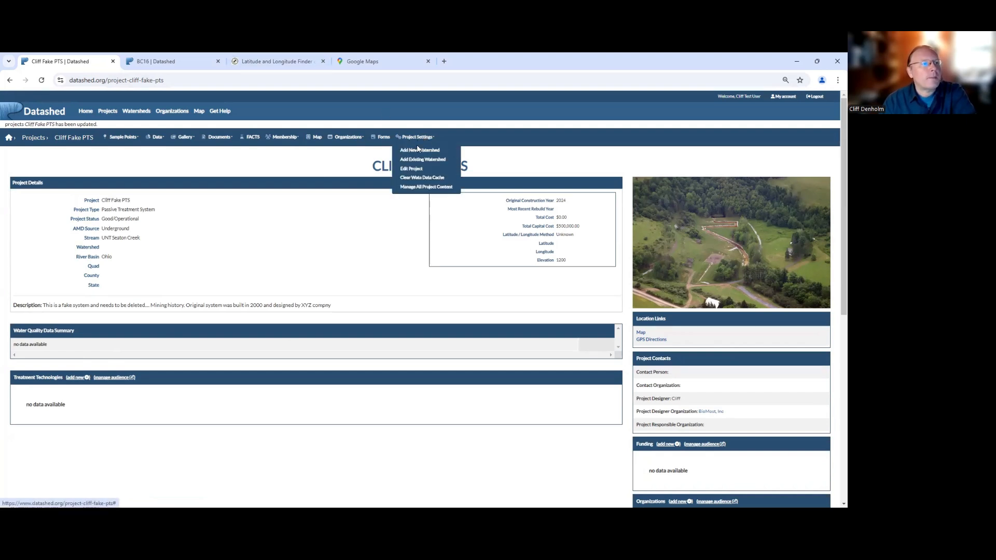
{"action": "left_click", "coordinate": [414, 167]}
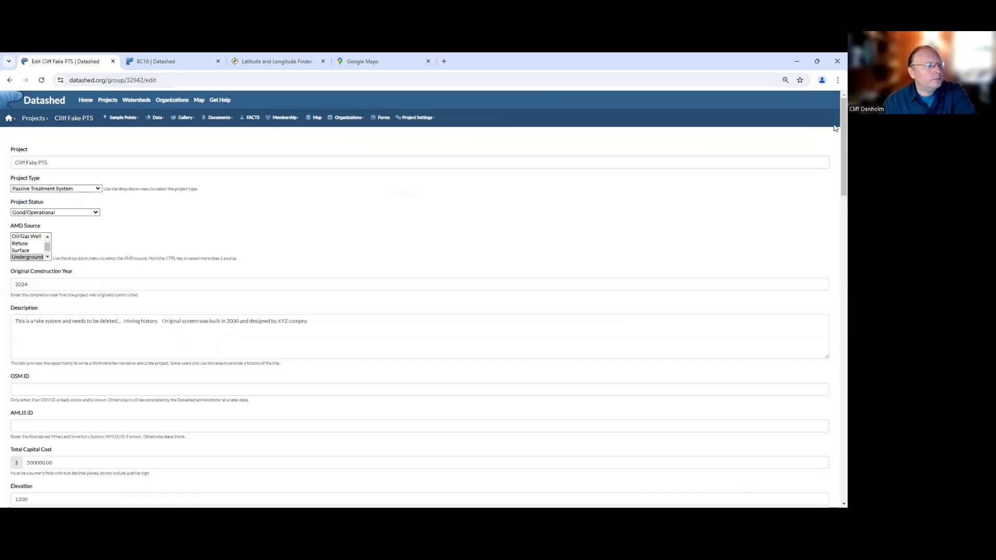
{"action": "left_click_drag", "start_coordinate": [835, 127], "coordinate": [835, 262]}
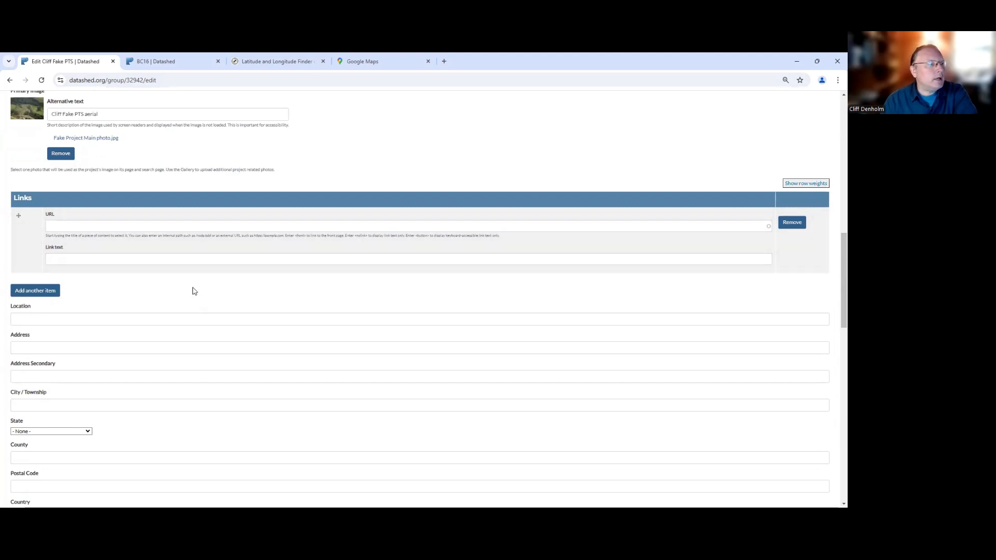
{"action": "left_click", "coordinate": [96, 224]}
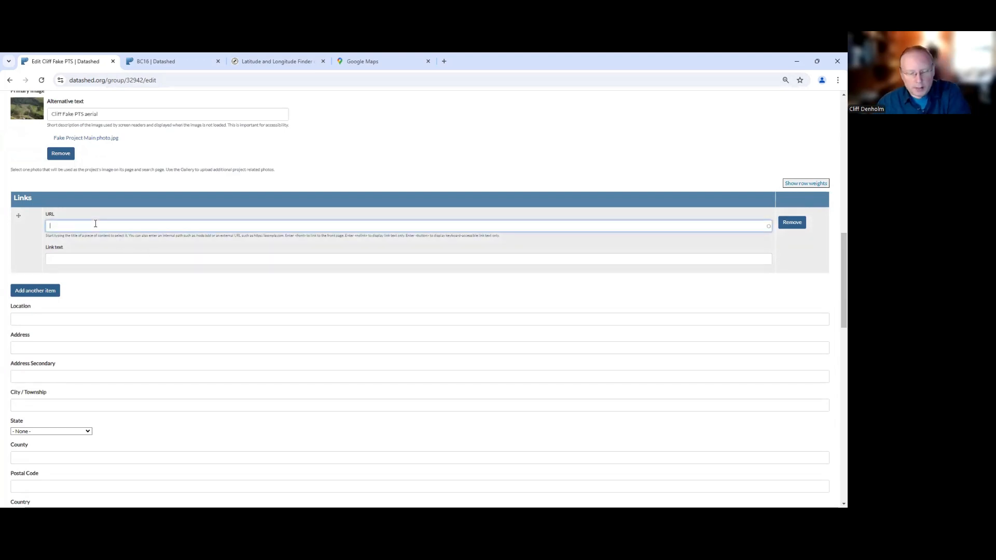
{"action": "type", "text": "https://www.streamrestorationinc.org/"}
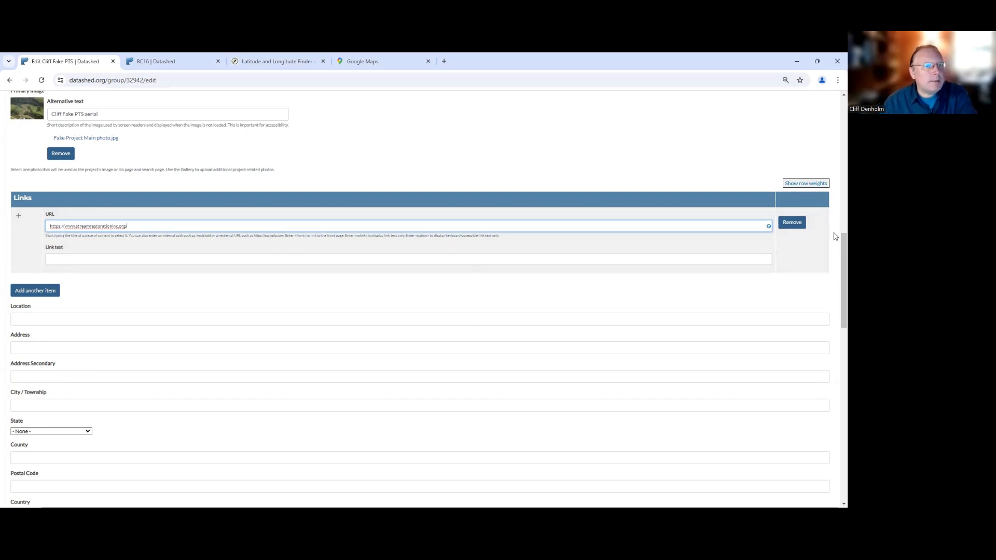
{"action": "scroll", "coordinate": [833, 249], "scroll_direction": "down", "scroll_amount": 2}
{"action": "scroll", "coordinate": [835, 265], "scroll_direction": "down", "scroll_amount": 1}
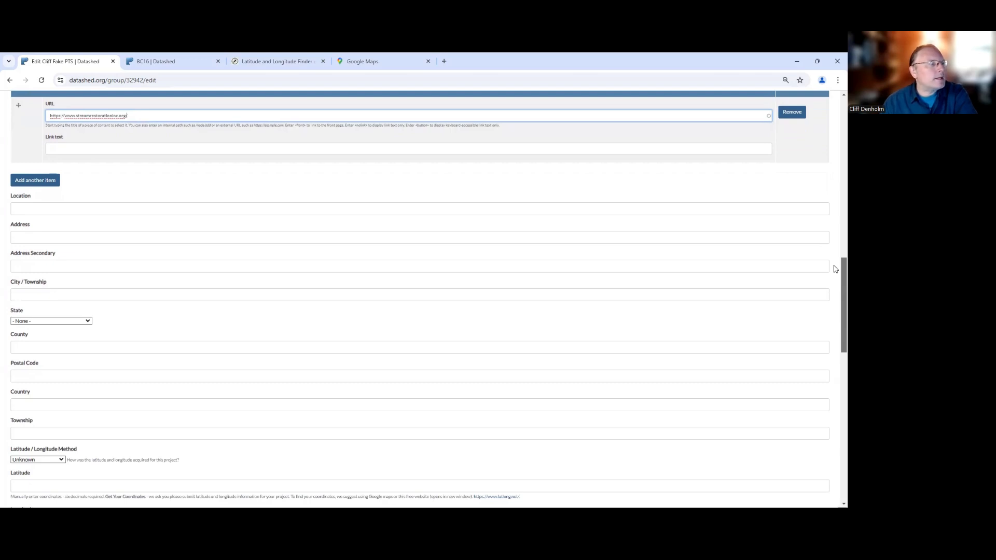
{"action": "scroll", "coordinate": [835, 269], "scroll_direction": "down", "scroll_amount": 1}
{"action": "left_click", "coordinate": [835, 270]}
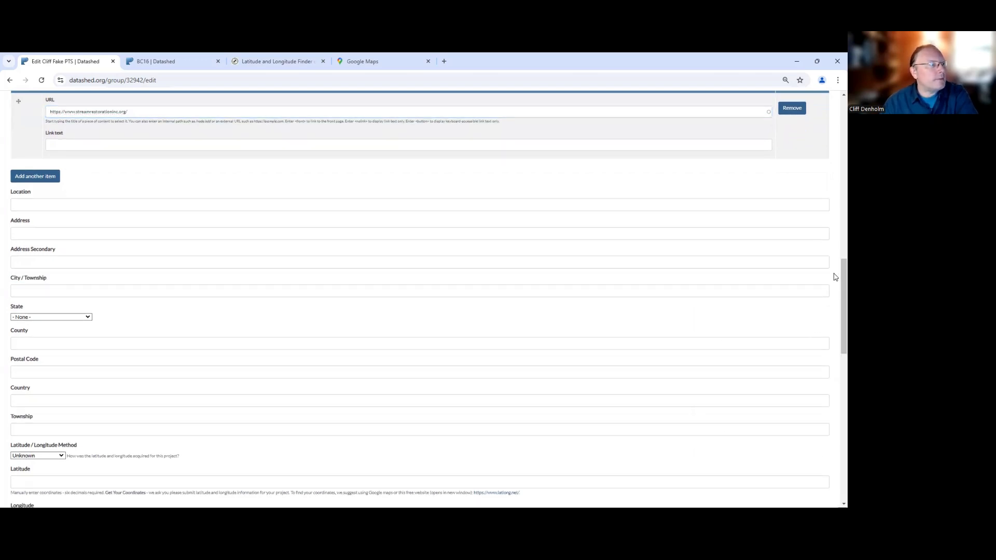
{"action": "right_click", "coordinate": [835, 269]}
{"action": "right_click", "coordinate": [836, 265]}
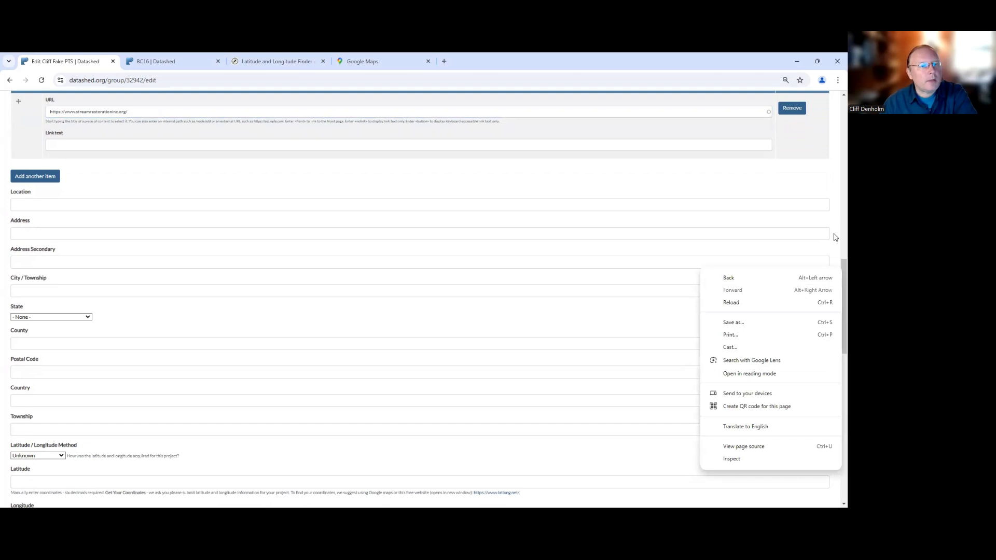
{"action": "left_click_drag", "start_coordinate": [834, 231], "coordinate": [834, 230]}
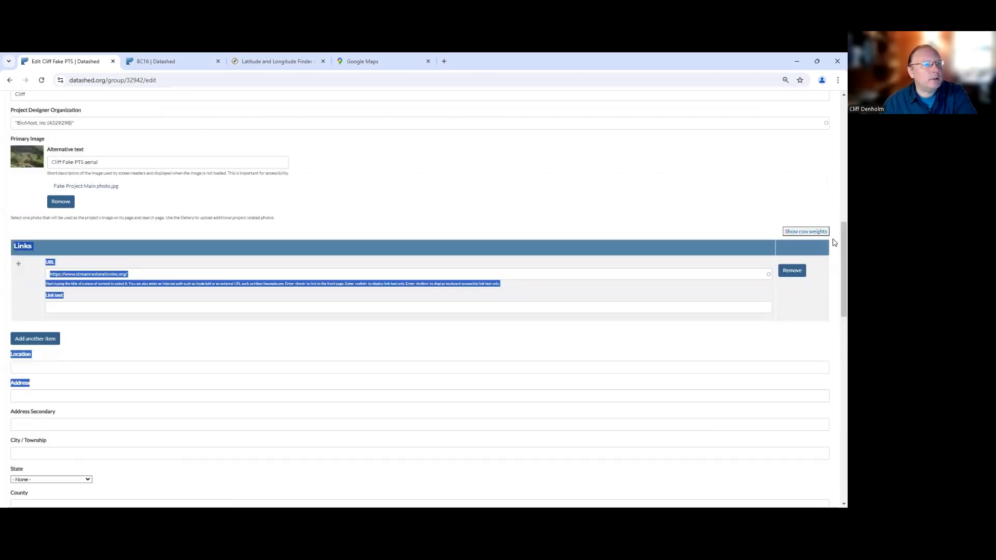
{"action": "left_click", "coordinate": [821, 205]}
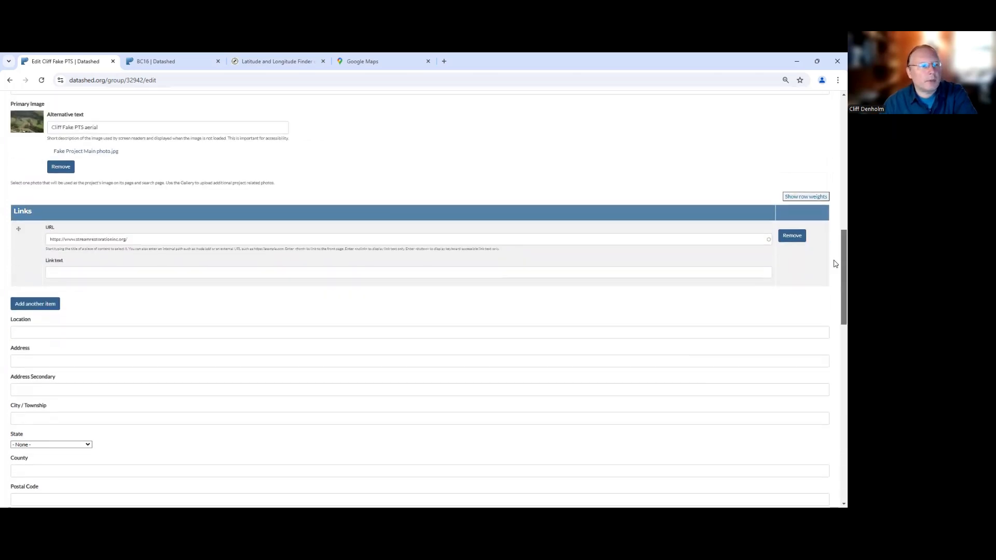
Set the project's state to Pennsylvania.
{"action": "scroll", "coordinate": [834, 263], "scroll_direction": "down", "scroll_amount": 3}
{"action": "scroll", "coordinate": [834, 287], "scroll_direction": "down", "scroll_amount": 1}
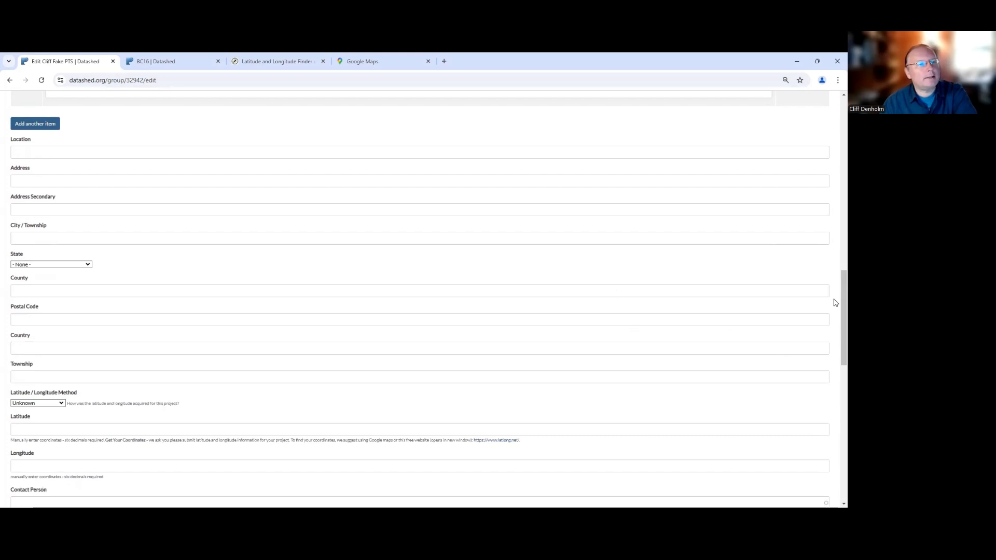
{"action": "scroll", "coordinate": [835, 305], "scroll_direction": "down", "scroll_amount": 1}
{"action": "scroll", "coordinate": [835, 307], "scroll_direction": "down", "scroll_amount": 1}
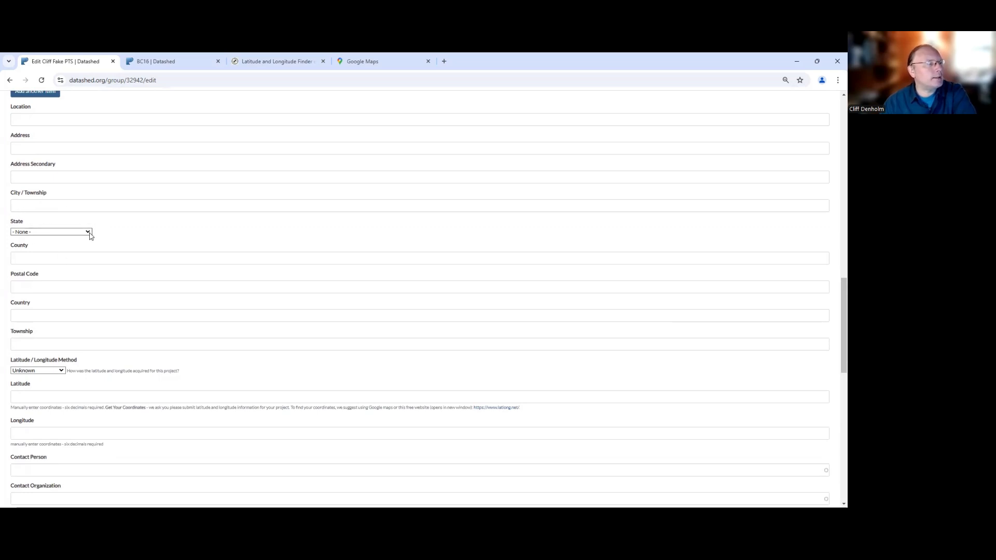
{"action": "left_click", "coordinate": [90, 232]}
{"action": "scroll", "coordinate": [90, 281], "scroll_direction": "down", "scroll_amount": 2}
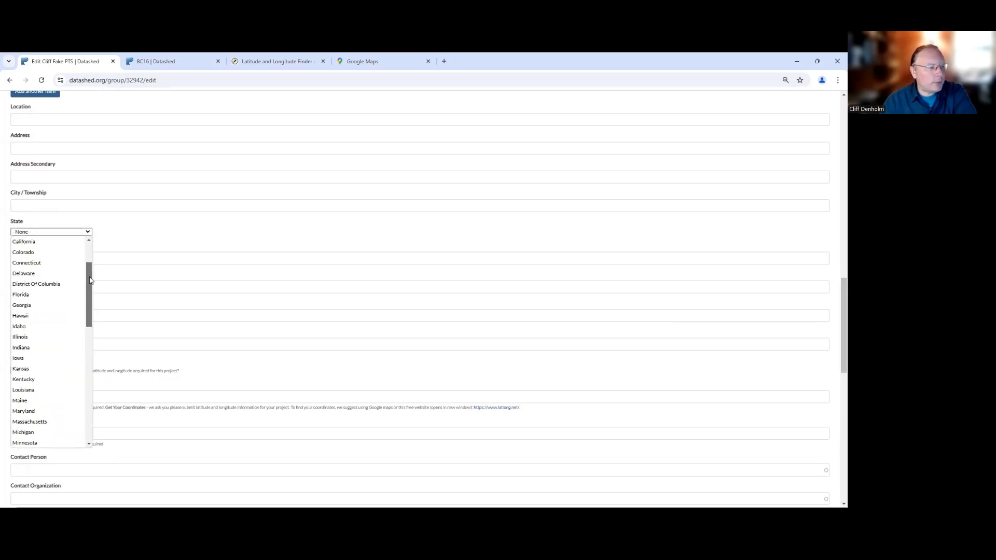
{"action": "key", "text": "p"}
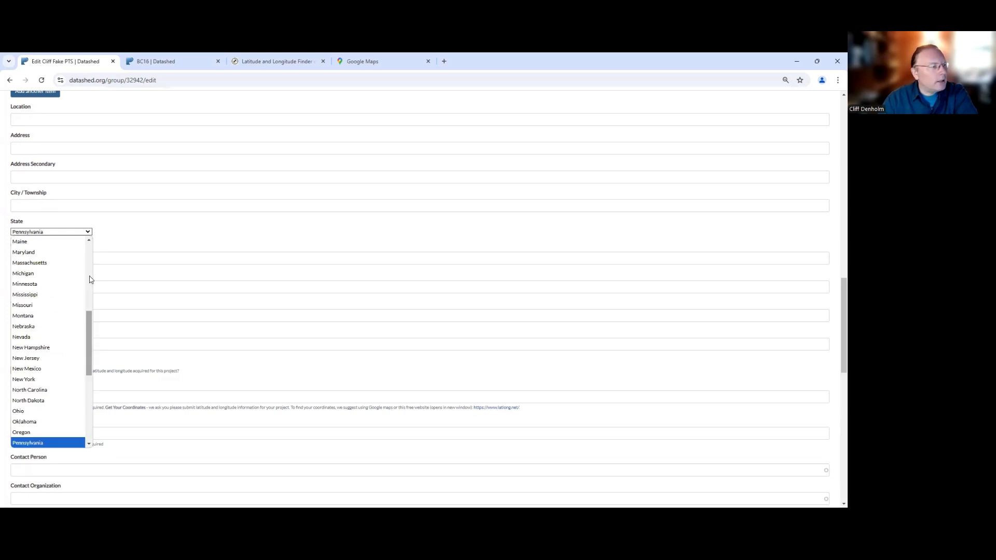
{"action": "left_click", "coordinate": [20, 445]}
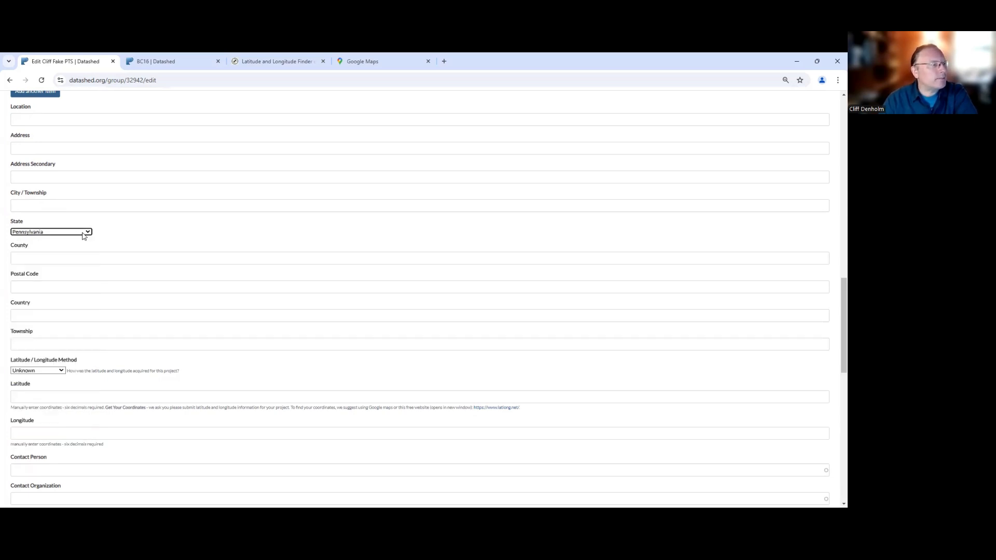
{"action": "left_click", "coordinate": [85, 232]}
{"action": "left_click", "coordinate": [140, 237]}
Set the project's county to Butler and its City / Township to the suggested "Marion Townshiop".
{"action": "left_click", "coordinate": [27, 258]}
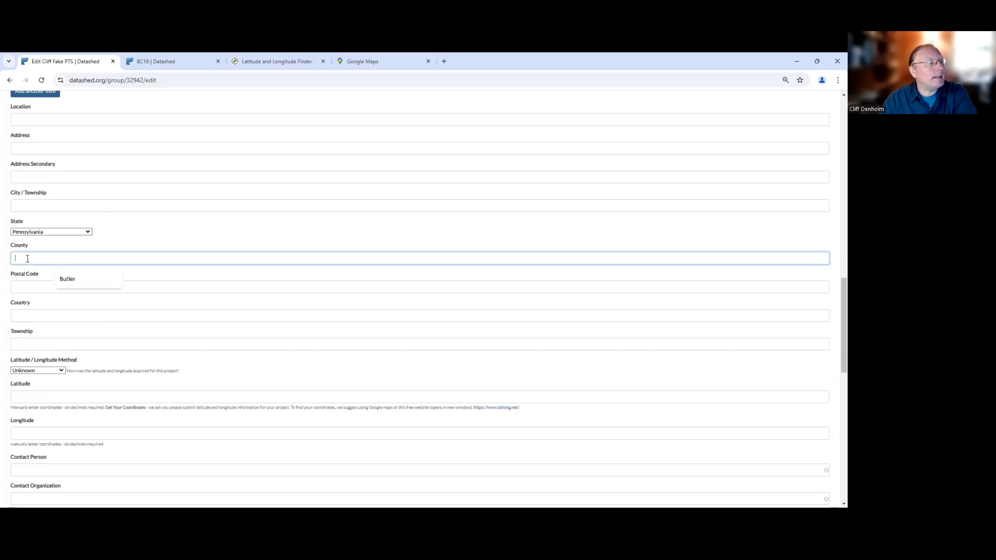
{"action": "left_click", "coordinate": [73, 279]}
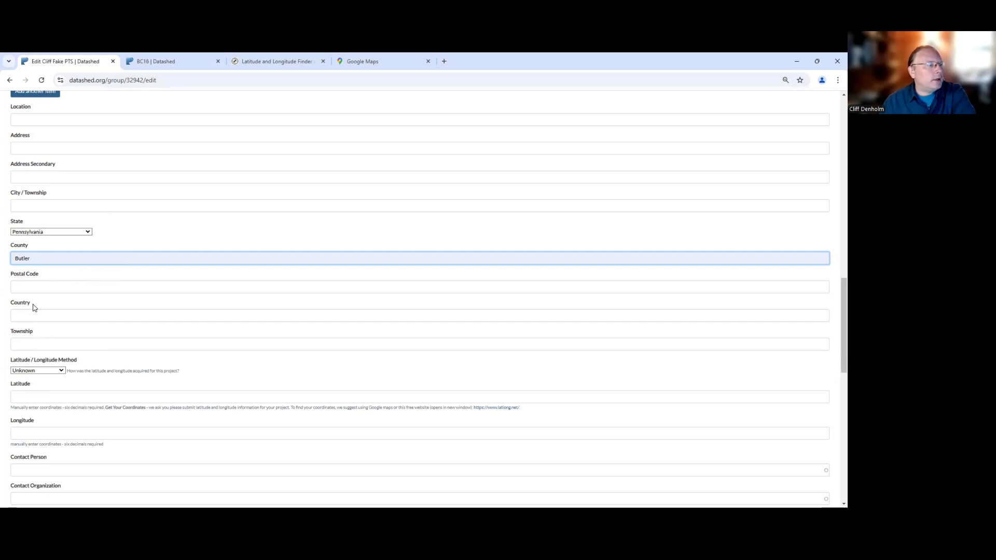
{"action": "left_click", "coordinate": [35, 344]}
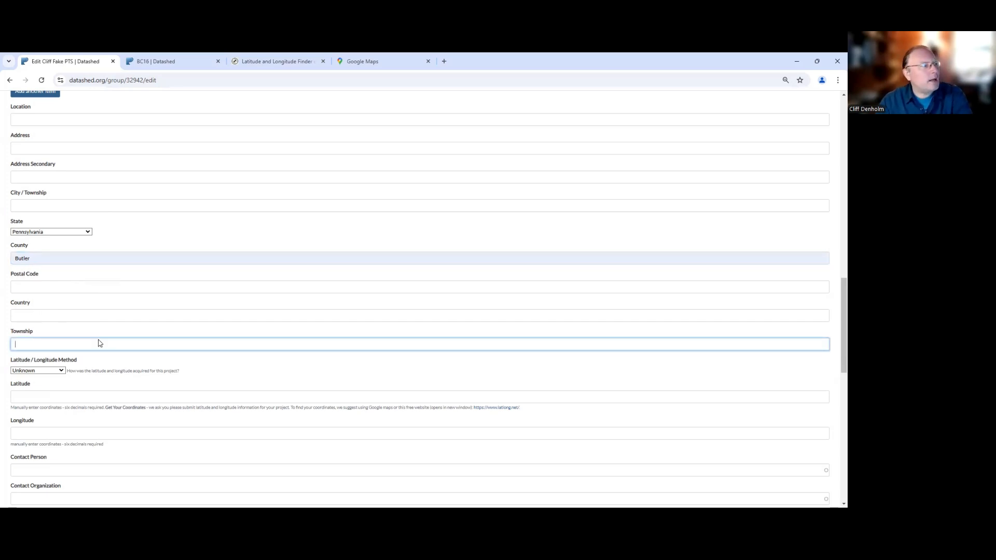
{"action": "left_click", "coordinate": [33, 204]}
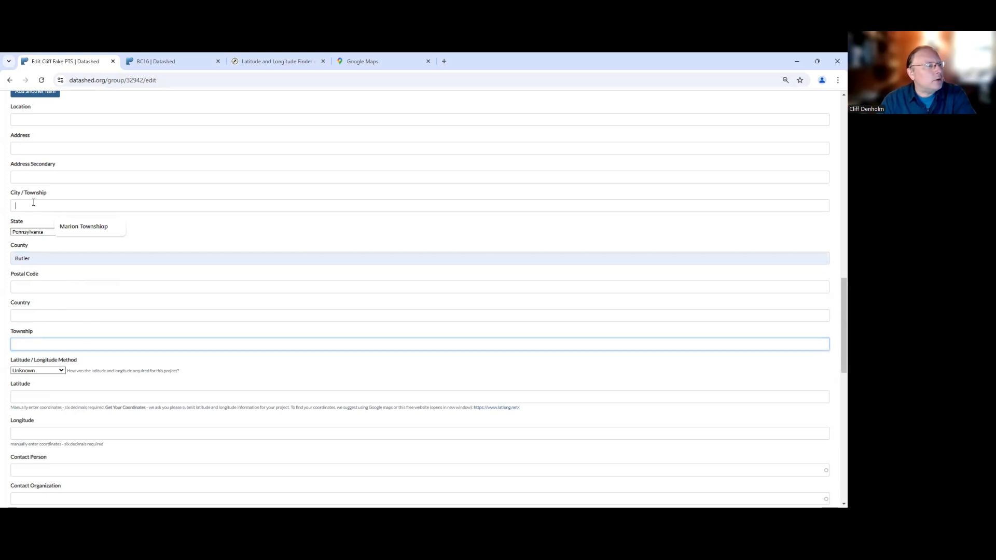
{"action": "left_click", "coordinate": [84, 228]}
Set the project's Township to Marion.
{"action": "left_click", "coordinate": [30, 341]}
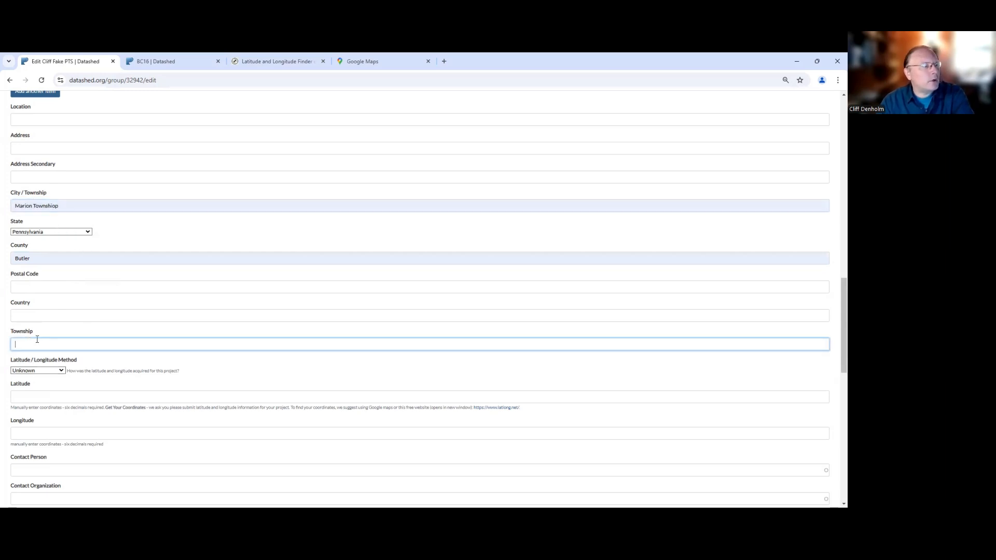
{"action": "type", "text": "Mation"}
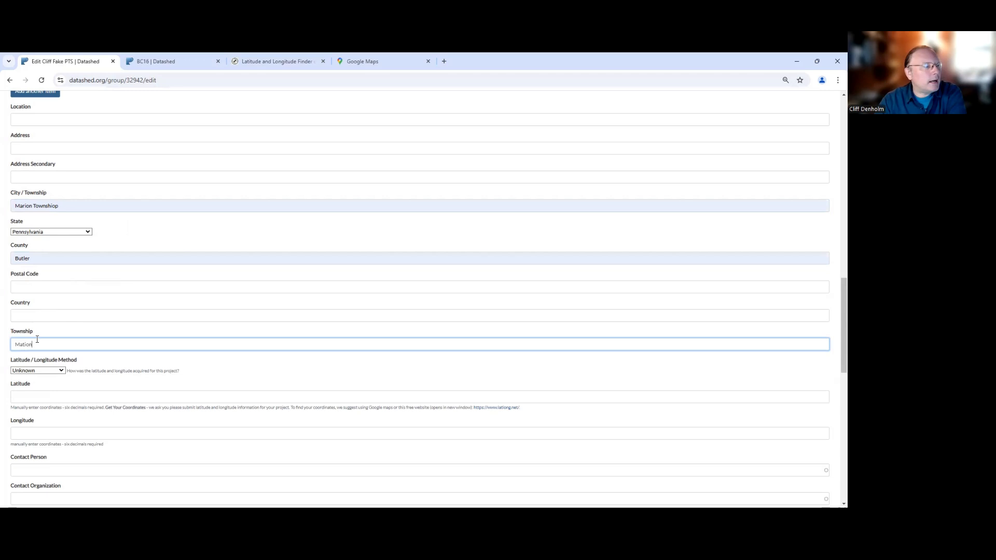
{"action": "key", "text": "BackSpace"}
{"action": "key", "text": "BackSpace"}
{"action": "key", "text": "BackSpace"}
{"action": "key", "text": "BackSpace"}
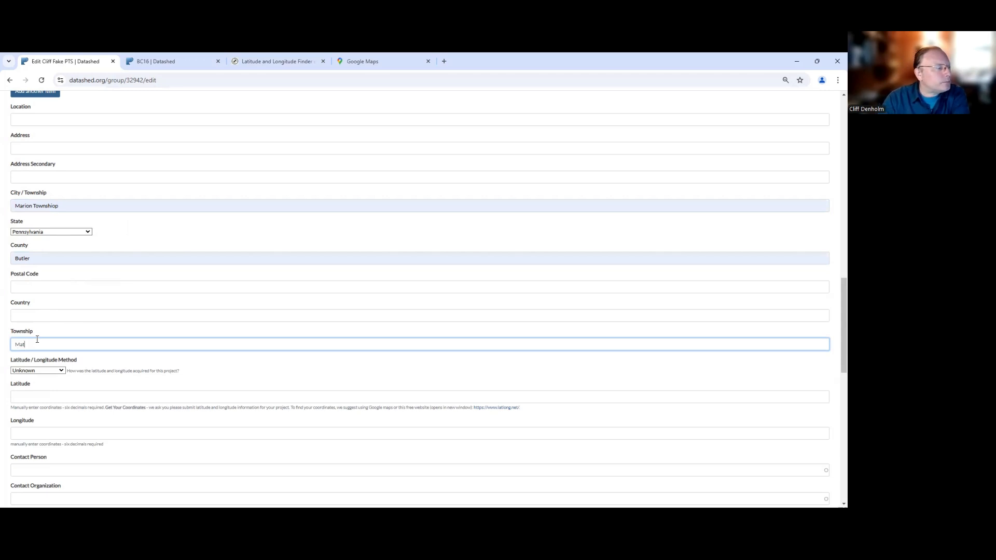
{"action": "type", "text": "rion"}
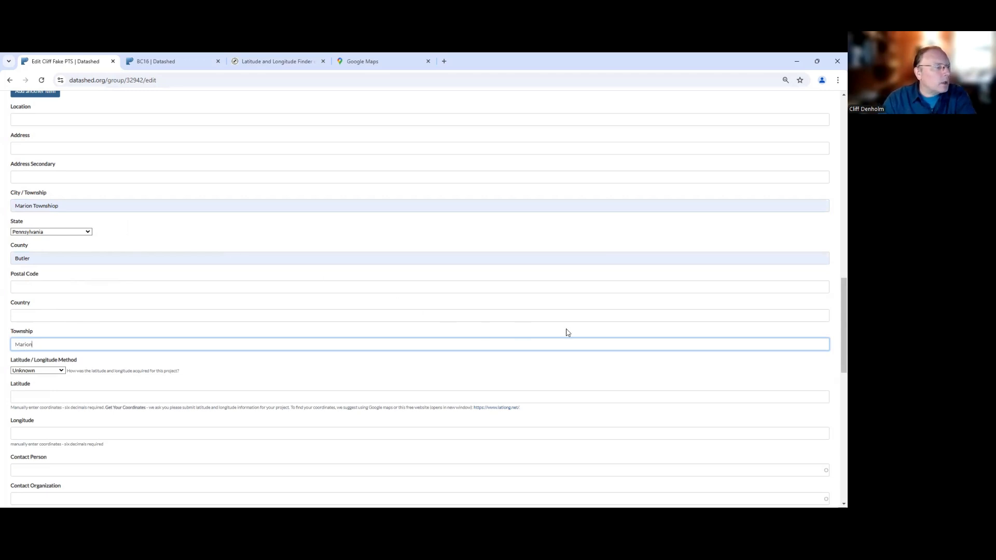
Set the project's Latitude / Longitude Method to Google Earth/Maps.
{"action": "scroll", "coordinate": [835, 289], "scroll_direction": "down", "scroll_amount": 4}
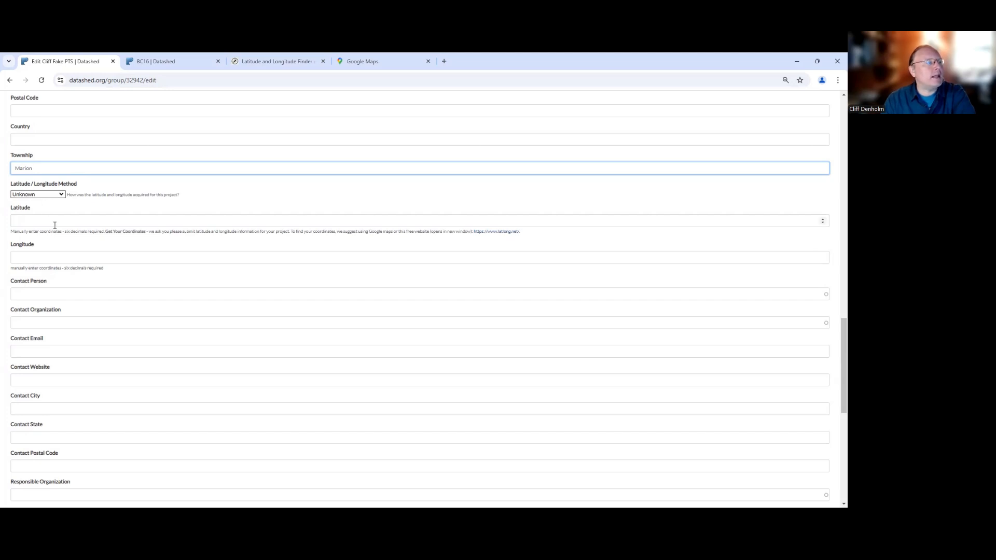
{"action": "left_click", "coordinate": [61, 195]}
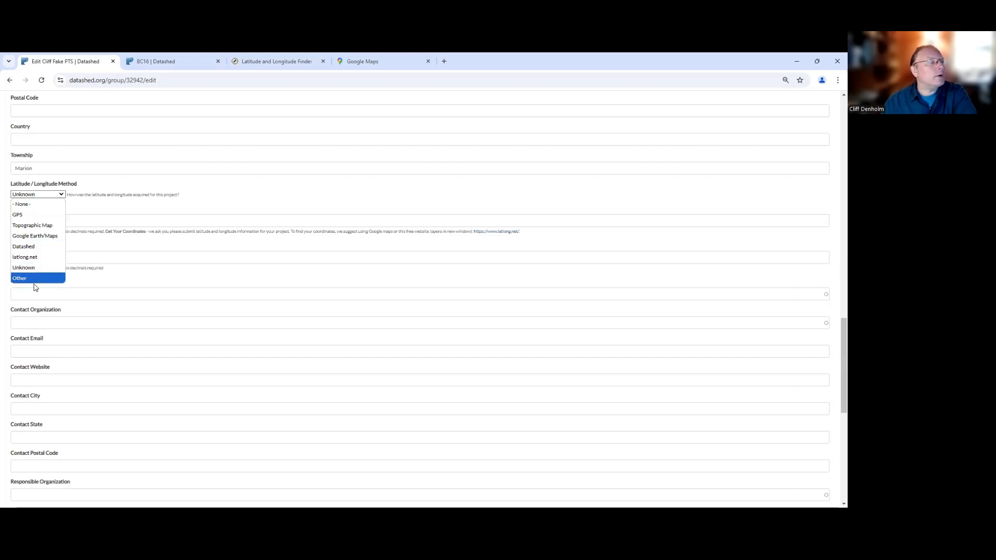
{"action": "left_click", "coordinate": [27, 237]}
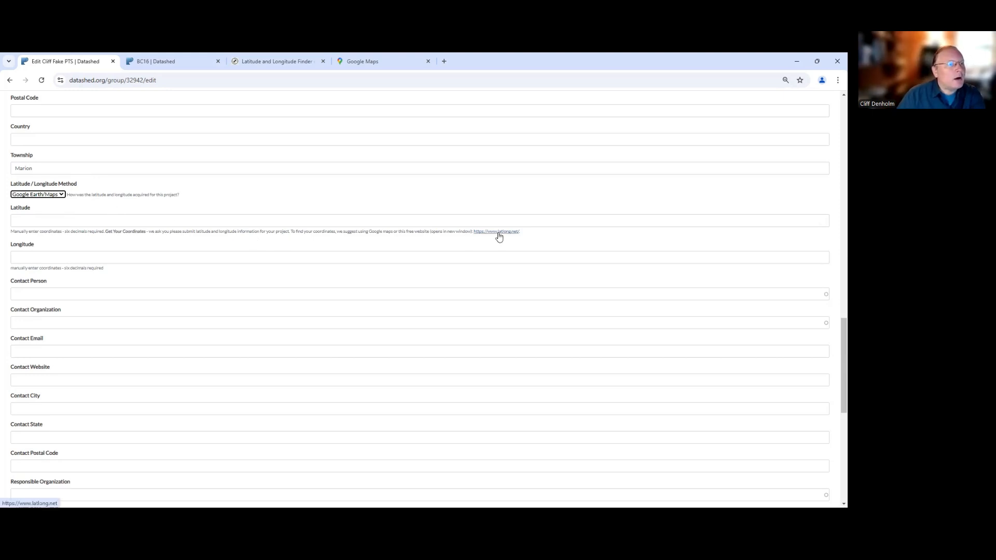
Switch to latlong.net and look up the coordinates of a spot northeast of Pittsburgh on its map.
{"action": "left_click", "coordinate": [274, 65]}
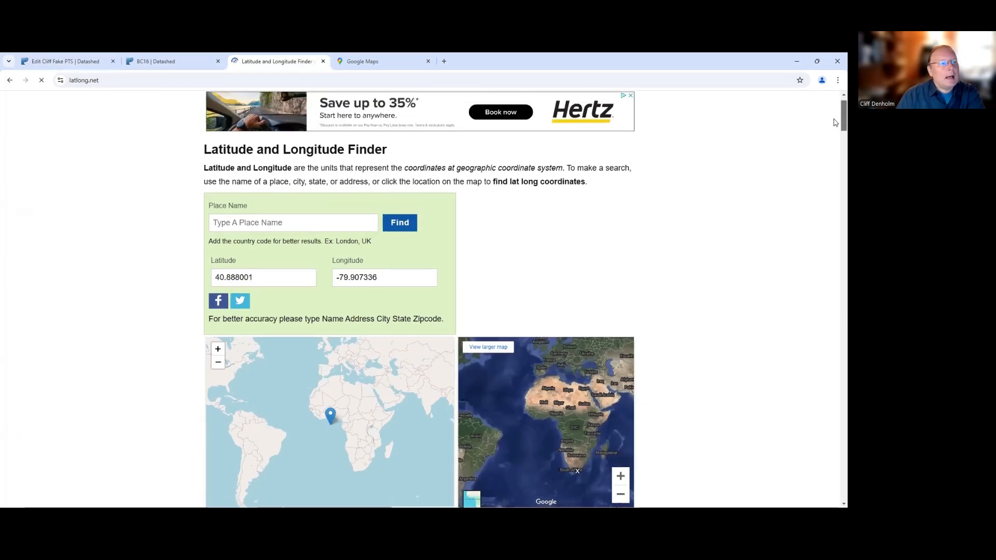
{"action": "left_click_drag", "start_coordinate": [836, 127], "coordinate": [835, 129]}
{"action": "left_click_drag", "start_coordinate": [280, 287], "coordinate": [385, 314]}
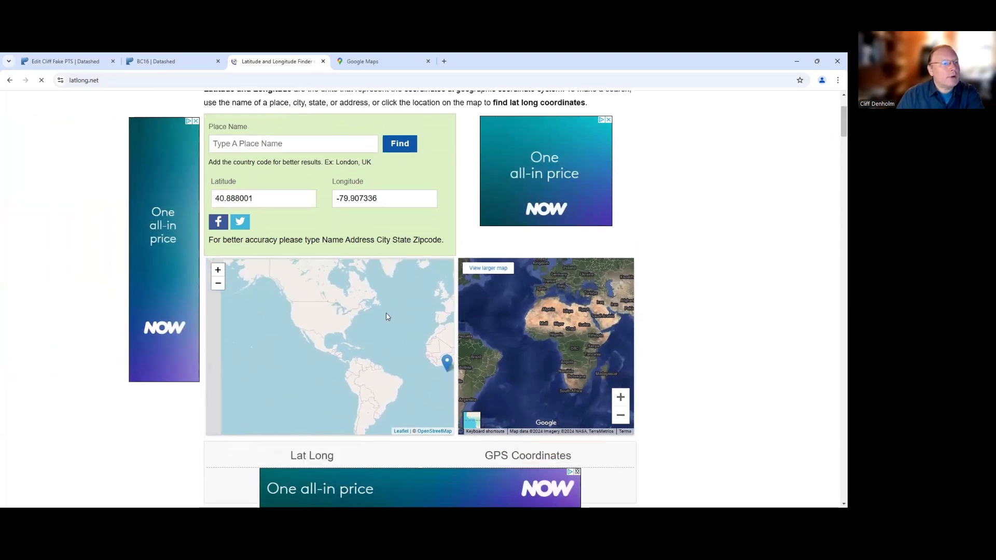
{"action": "left_click", "coordinate": [218, 270]}
{"action": "left_click", "coordinate": [218, 271]}
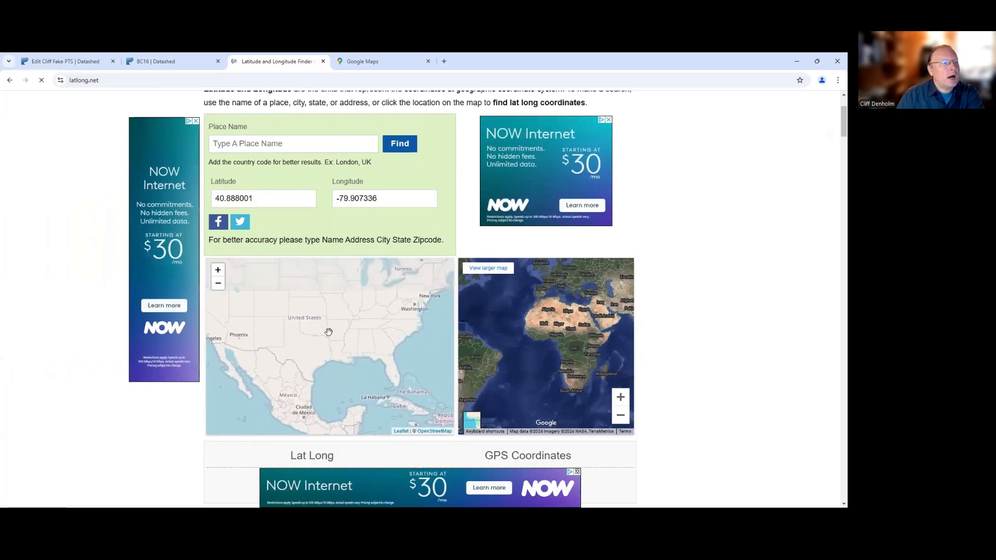
{"action": "left_click_drag", "start_coordinate": [401, 308], "coordinate": [361, 366]}
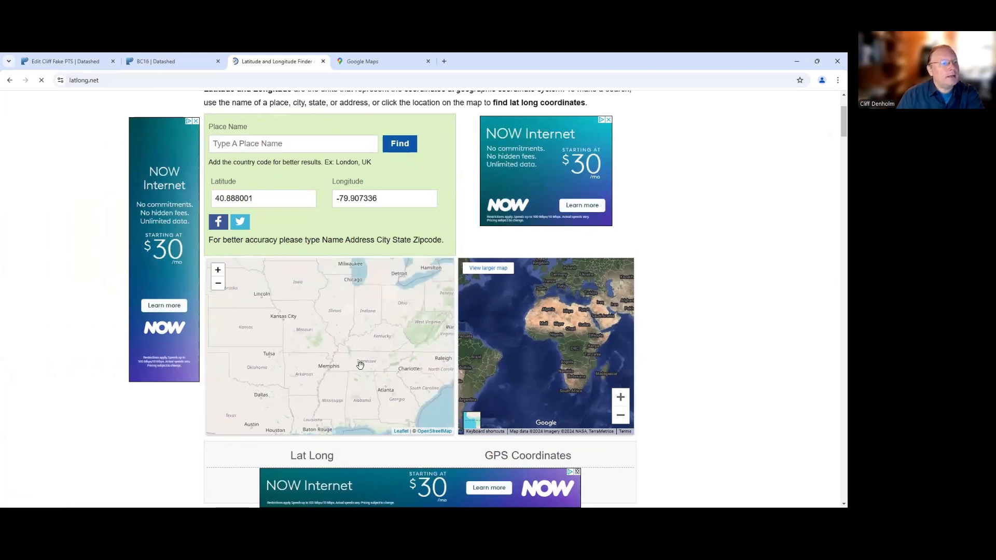
{"action": "left_click_drag", "start_coordinate": [431, 302], "coordinate": [386, 336]}
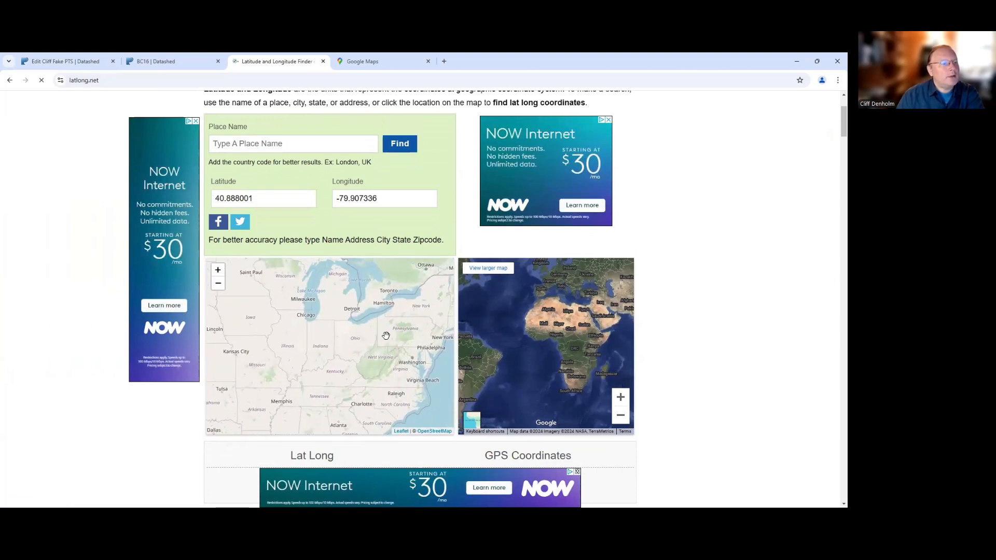
{"action": "left_click", "coordinate": [220, 271]}
{"action": "left_click", "coordinate": [222, 271]}
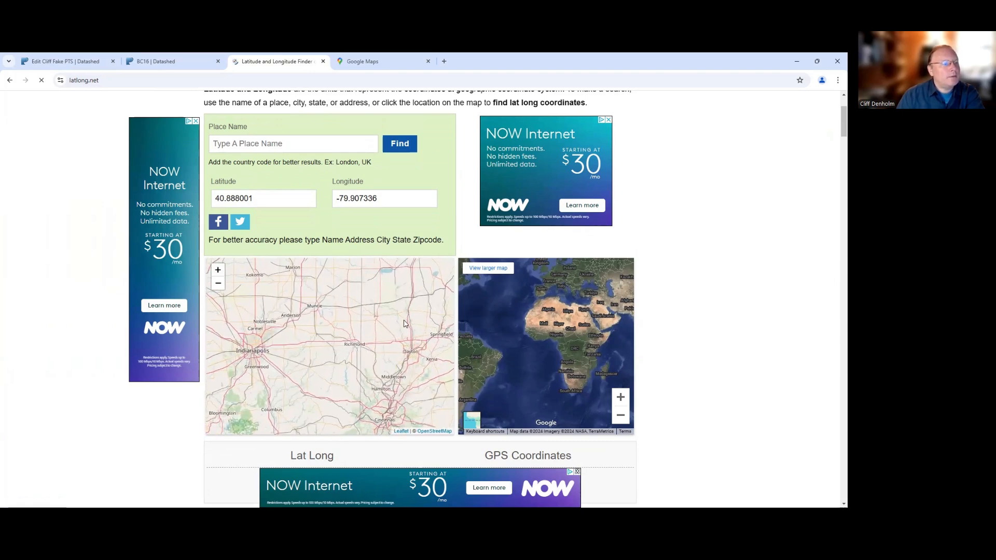
{"action": "left_click_drag", "start_coordinate": [393, 321], "coordinate": [224, 316]}
{"action": "left_click_drag", "start_coordinate": [397, 301], "coordinate": [355, 382]}
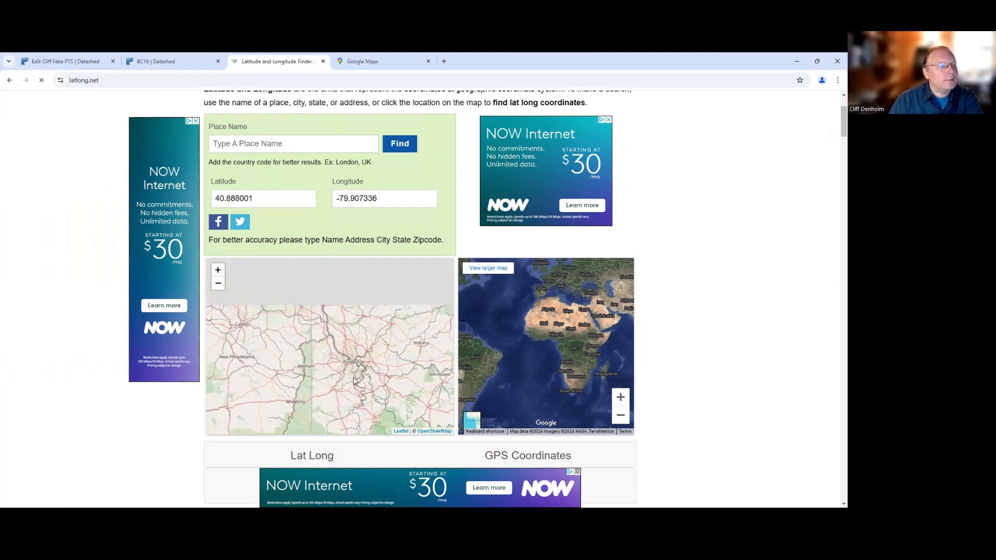
{"action": "left_click", "coordinate": [360, 337]}
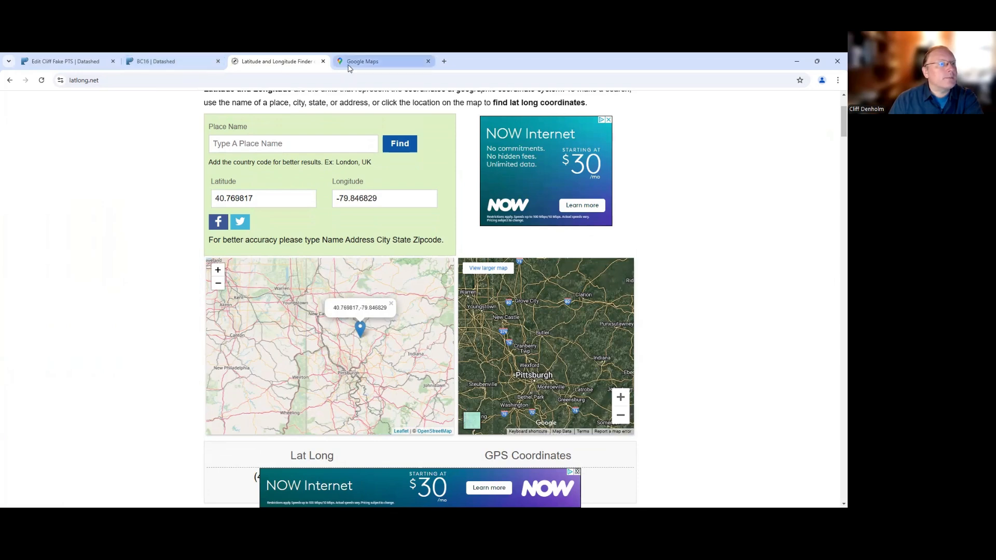
Switch to Google Maps and copy the coordinates of the clearing beside the Jennings Passive Treatment System Exhibit.
{"action": "left_click", "coordinate": [350, 68]}
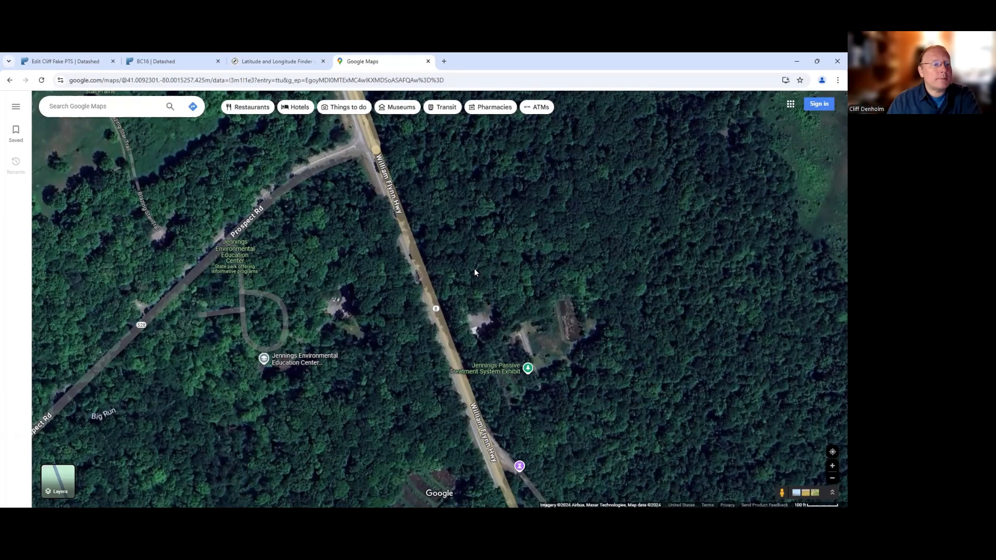
{"action": "right_click", "coordinate": [544, 342]}
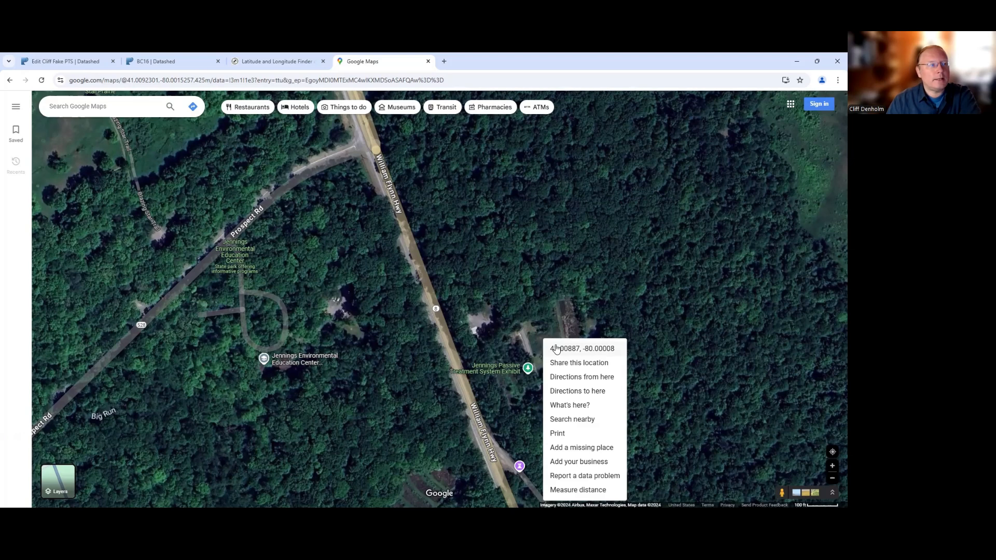
{"action": "left_click", "coordinate": [560, 348]}
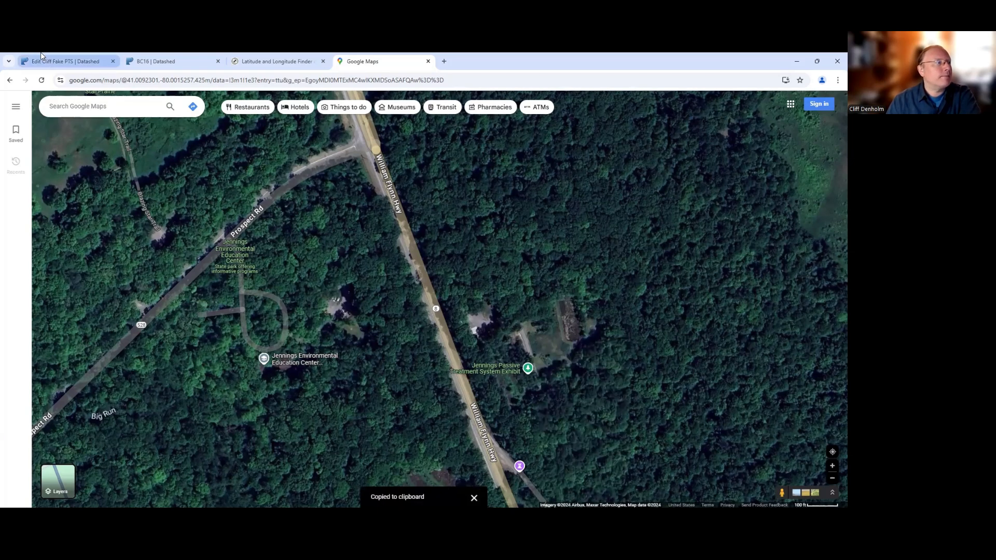
Back in the Datashed project form, paste the copied coordinates as the latitude and move their second half into Longitude.
{"action": "left_click", "coordinate": [78, 62]}
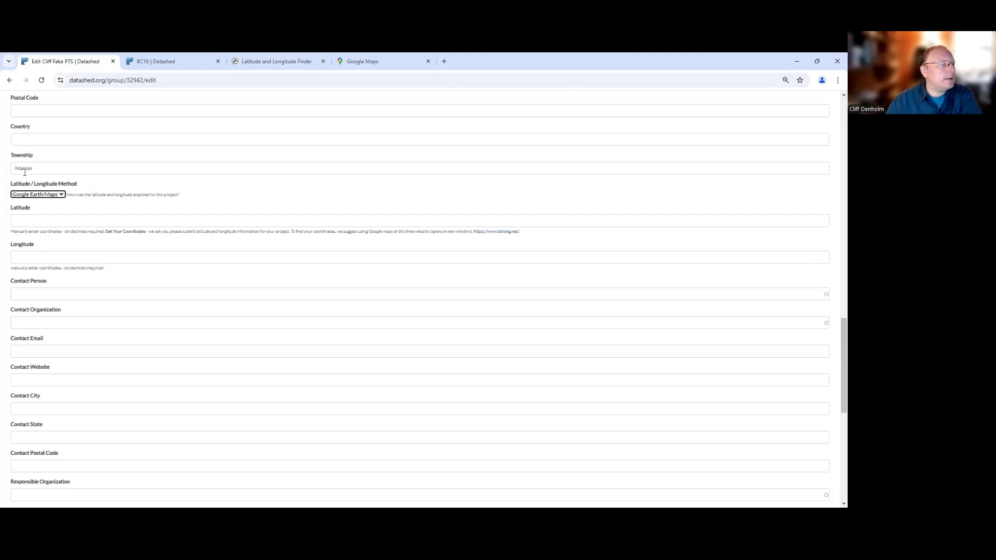
{"action": "left_click", "coordinate": [28, 218]}
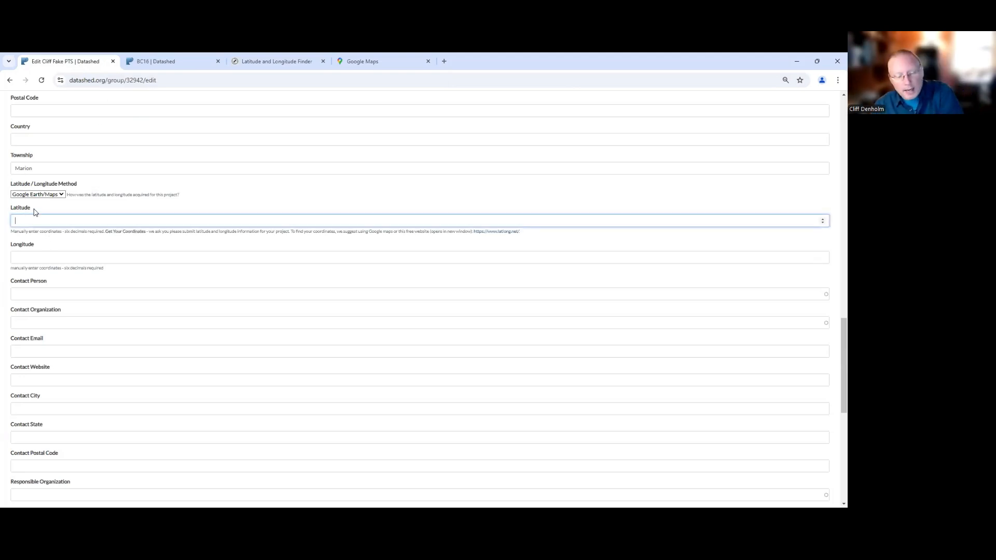
{"action": "key", "text": "ctrl+v"}
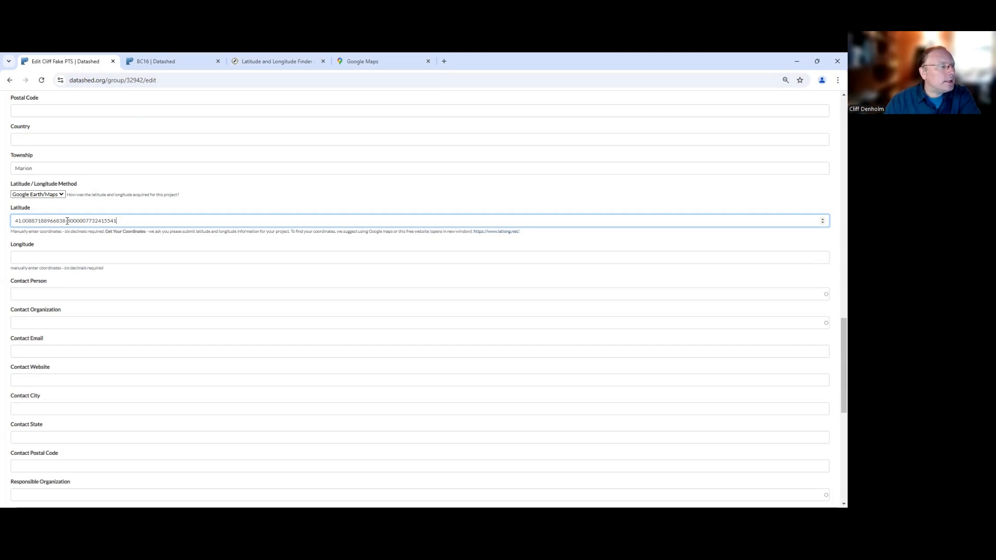
{"action": "left_click_drag", "start_coordinate": [66, 221], "coordinate": [119, 217]}
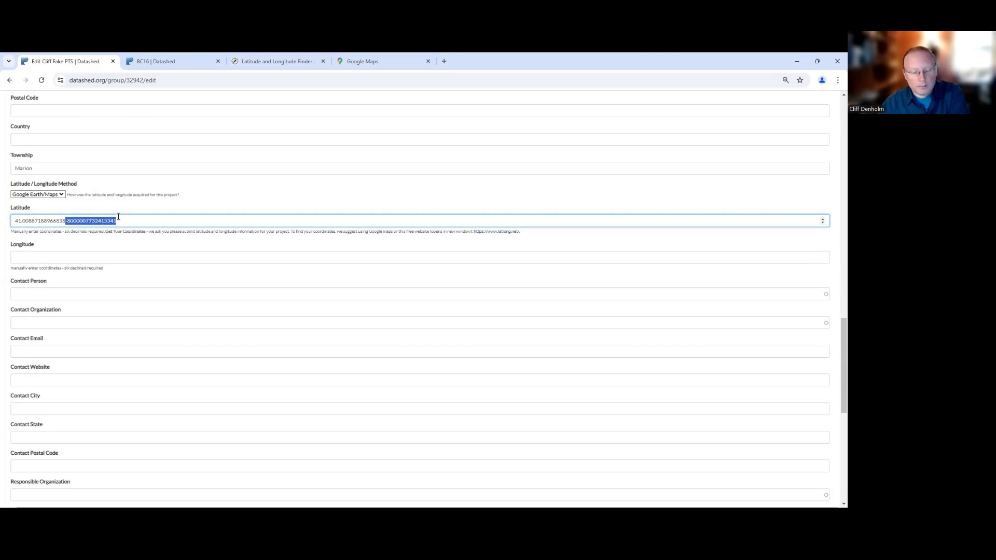
{"action": "key", "text": "ctrl+x"}
{"action": "left_click", "coordinate": [51, 244]}
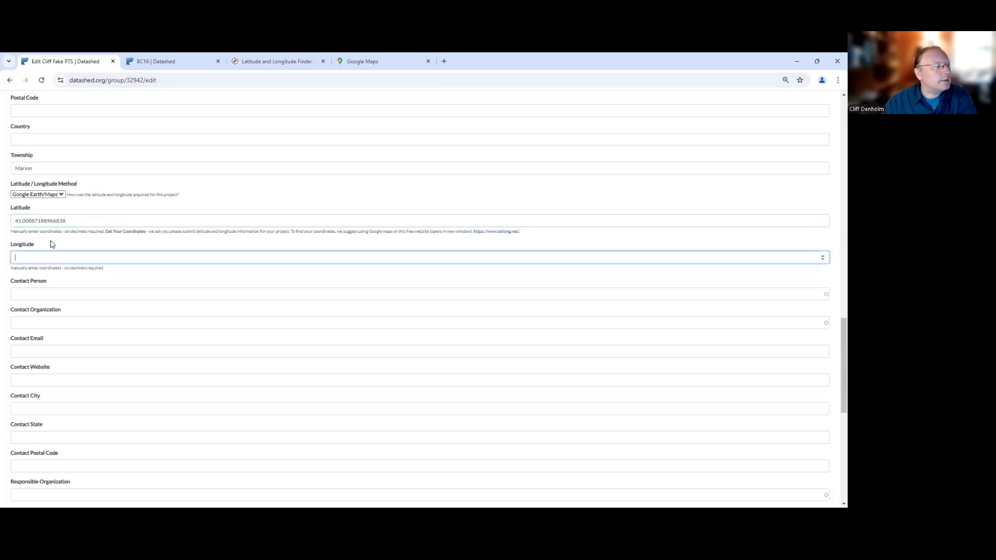
{"action": "key", "text": "ctrl+v"}
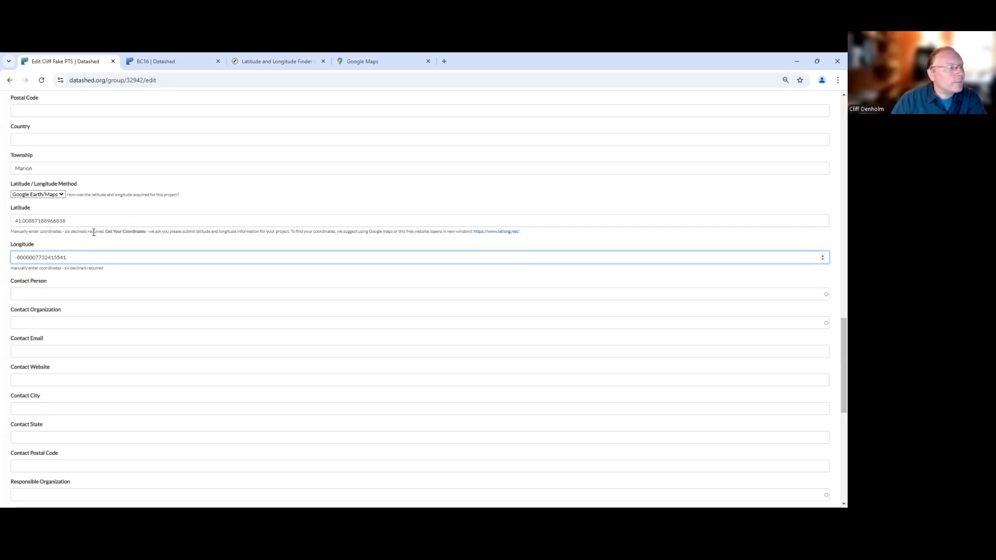
Round the project's latitude to six decimals as 41.008872.
{"action": "left_click", "coordinate": [28, 221]}
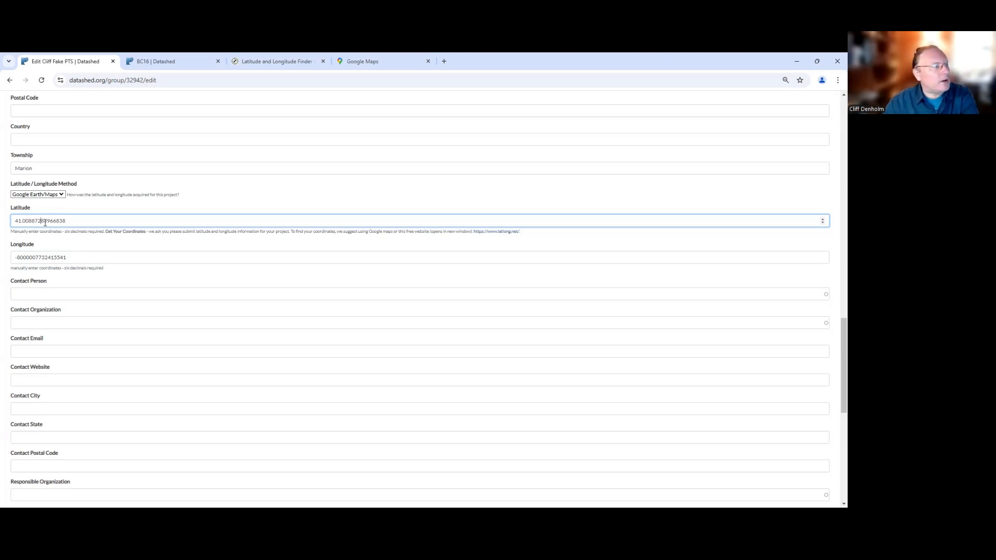
{"action": "key", "text": "Delete"}
{"action": "key", "text": "Delete"}
{"action": "key", "text": "Delete"}
{"action": "key", "text": "Delete"}
{"action": "key", "text": "Delete"}
{"action": "key", "text": "Delete"}
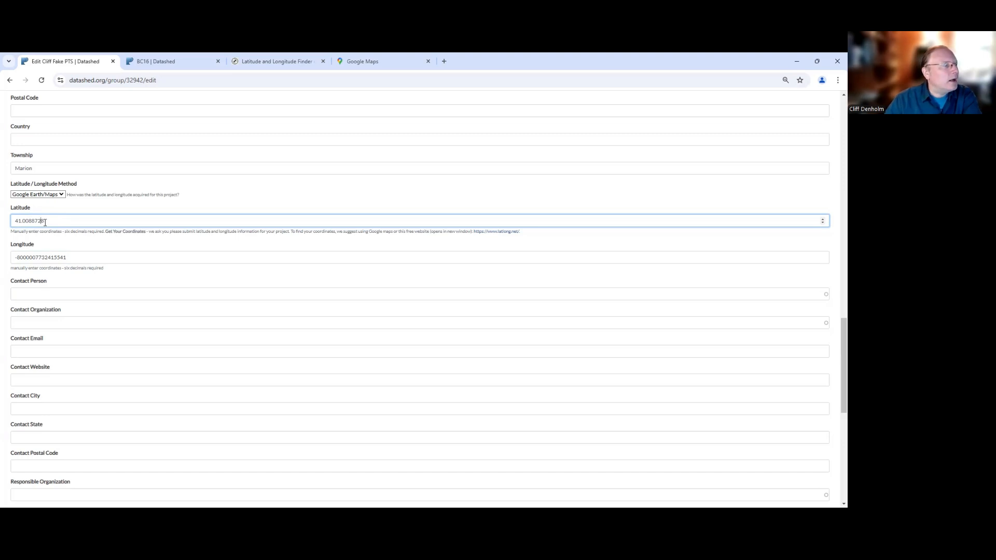
{"action": "key", "text": "BackSpace"}
Insert the missing decimal point in the project's longitude and shorten it to -80.00007.
{"action": "left_click", "coordinate": [49, 262]}
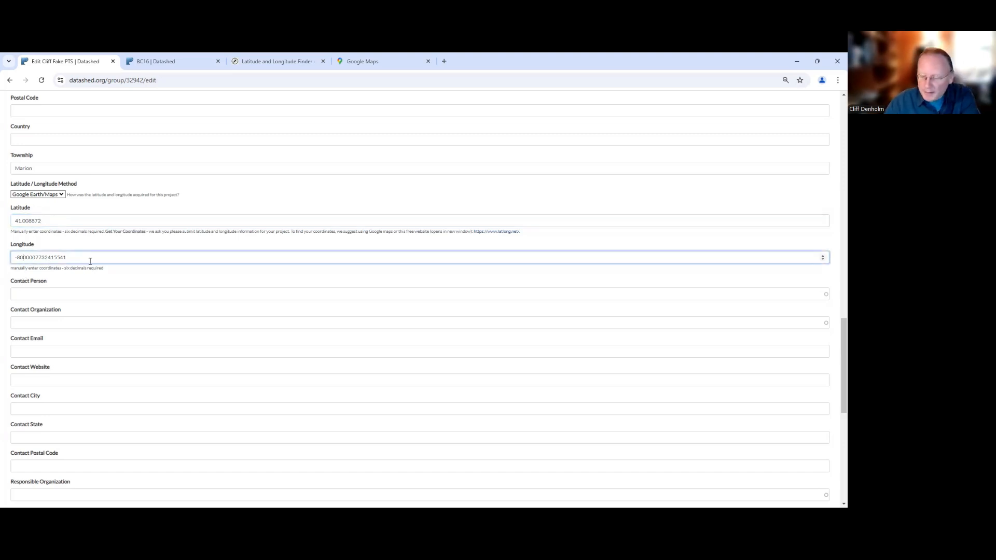
{"action": "type", "text": "."}
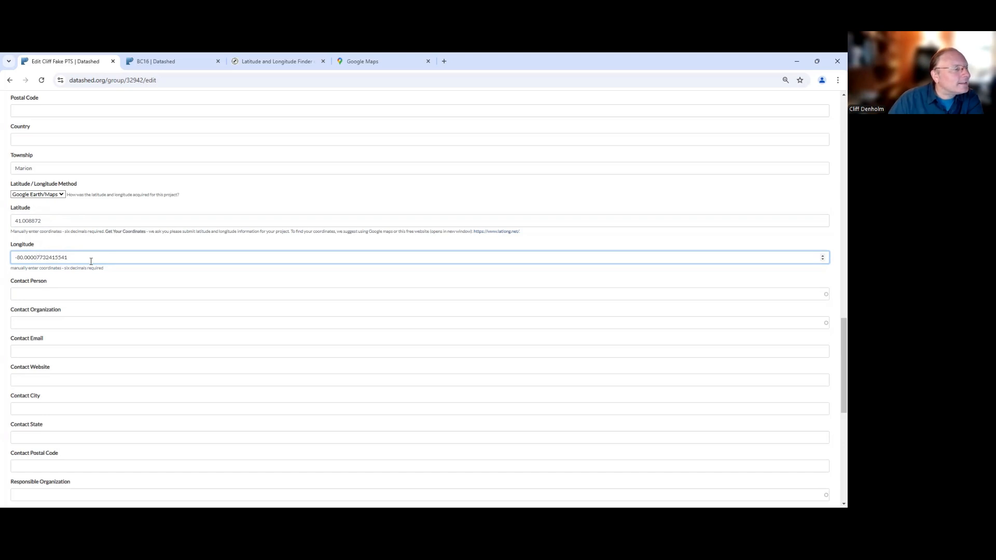
{"action": "key", "text": "Delete"}
{"action": "key", "text": "Delete"}
{"action": "key", "text": "Delete"}
{"action": "key", "text": "Delete"}
{"action": "key", "text": "Delete"}
{"action": "key", "text": "Delete"}
{"action": "key", "text": "Delete"}
{"action": "key", "text": "Delete"}
{"action": "left_click", "coordinate": [126, 289]}
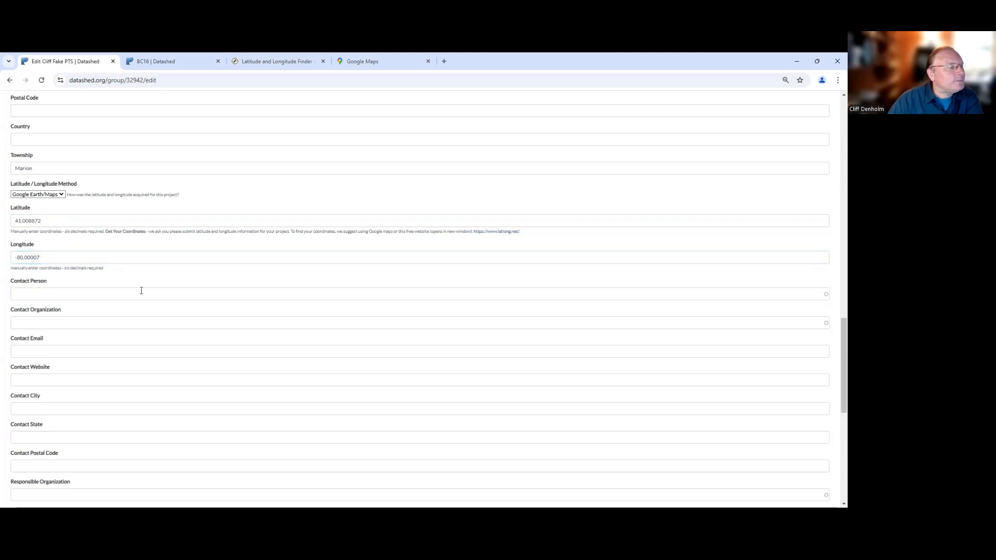
Set the contact person to the test user's account and the contact organization to the first Stream Restoration Inc. entry.
{"action": "left_click", "coordinate": [140, 293]}
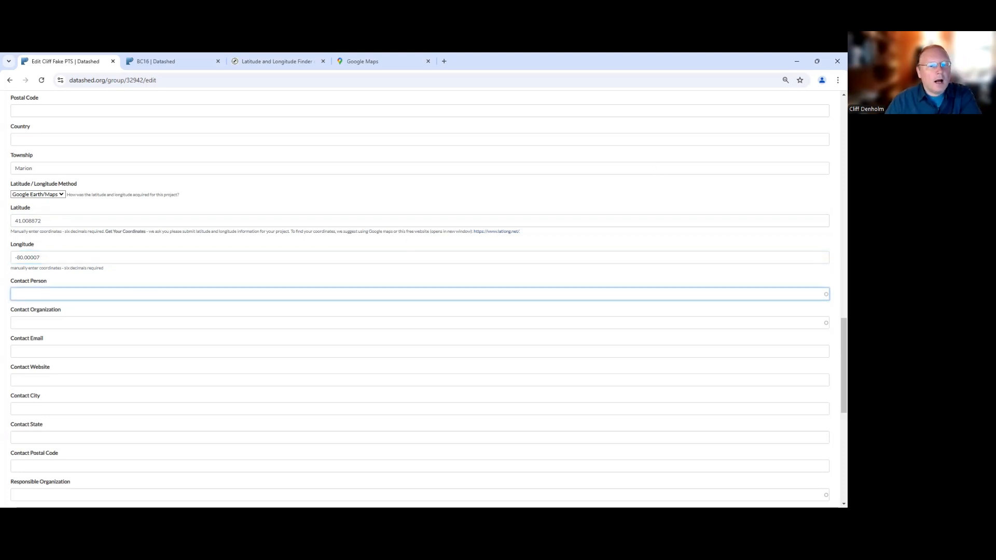
{"action": "scroll", "coordinate": [835, 332], "scroll_direction": "down", "scroll_amount": 3}
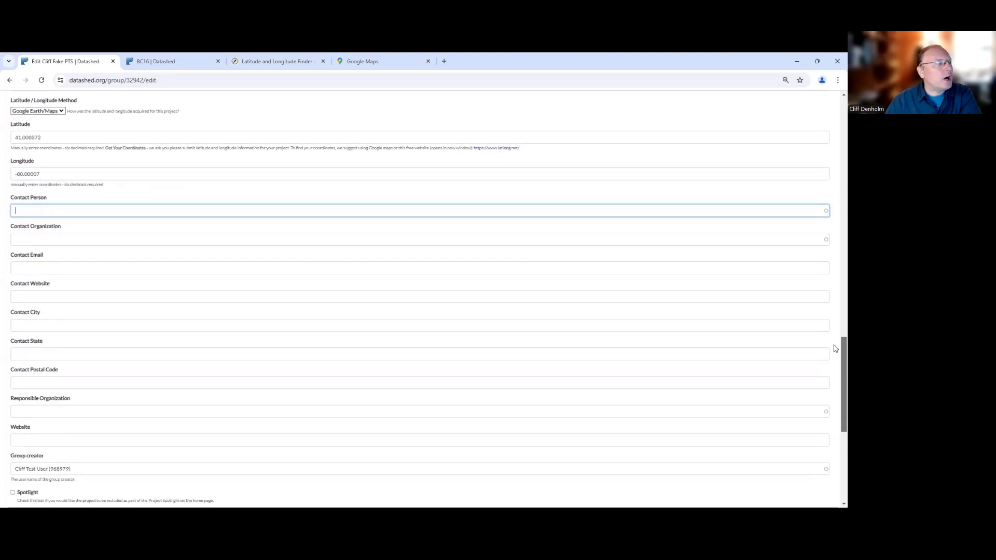
{"action": "left_click_drag", "start_coordinate": [836, 352], "coordinate": [835, 352]}
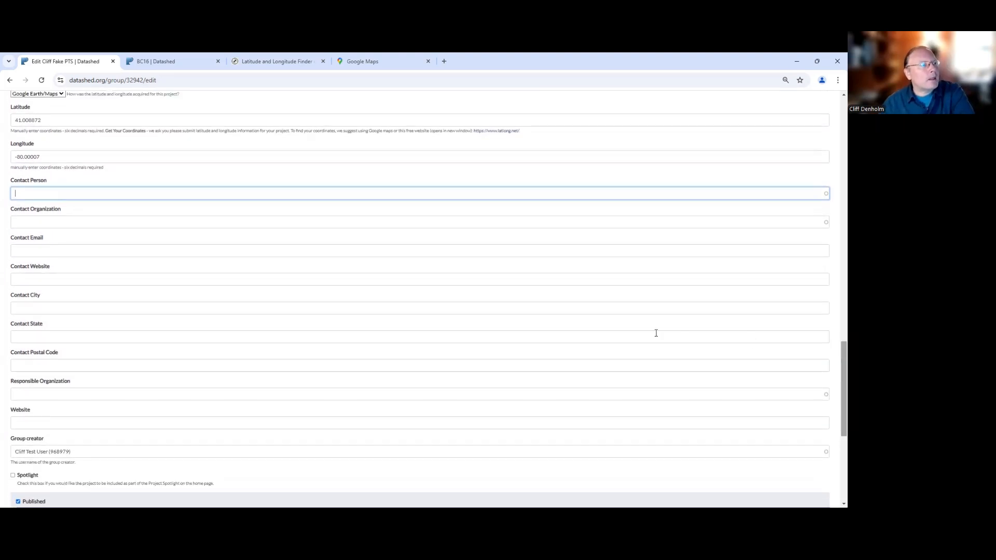
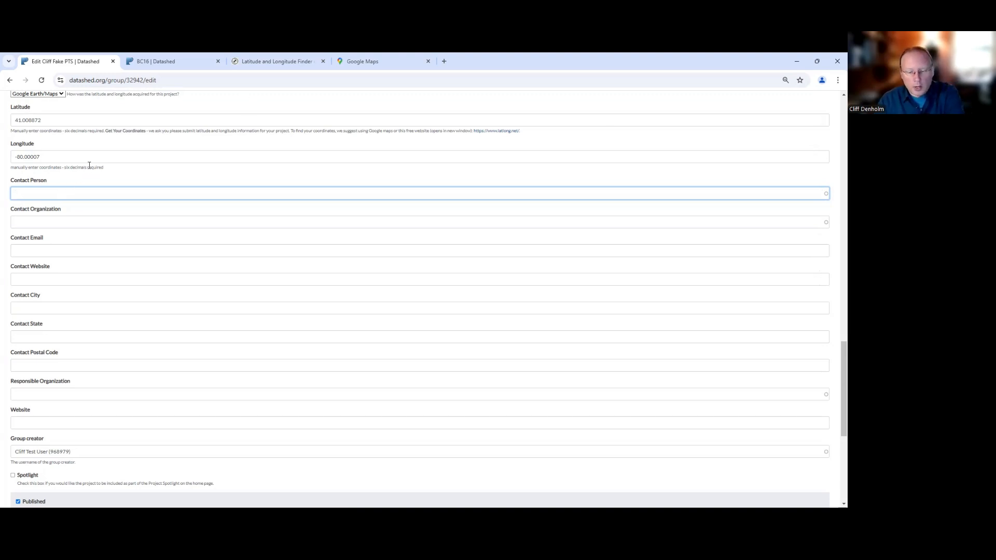
{"action": "type", "text": "Cl"}
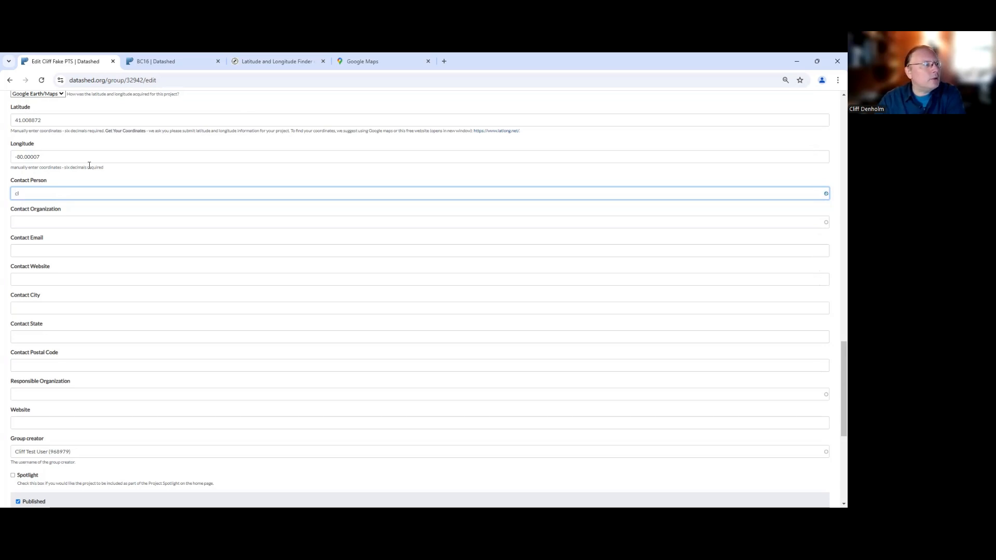
{"action": "type", "text": "i"}
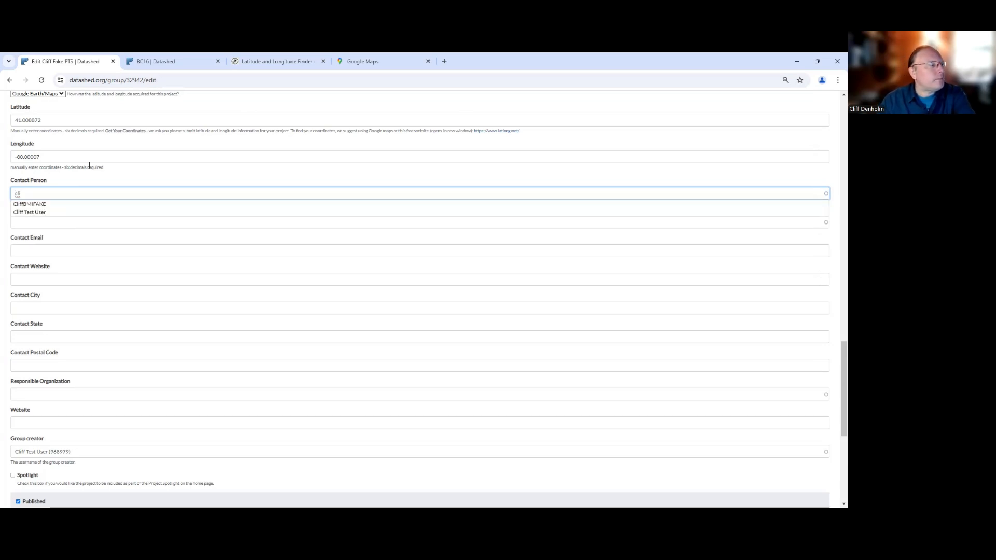
{"action": "left_click", "coordinate": [21, 213]}
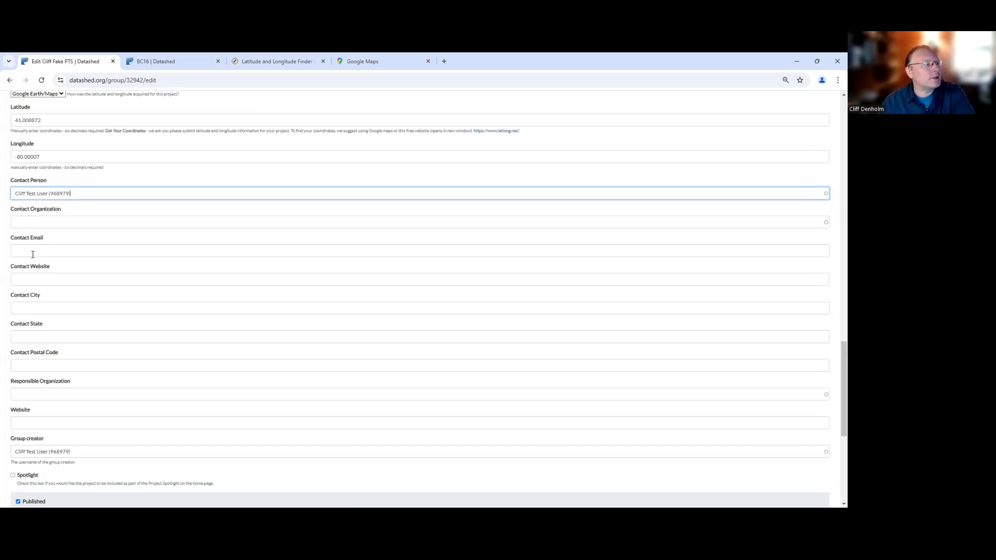
{"action": "left_click", "coordinate": [11, 223]}
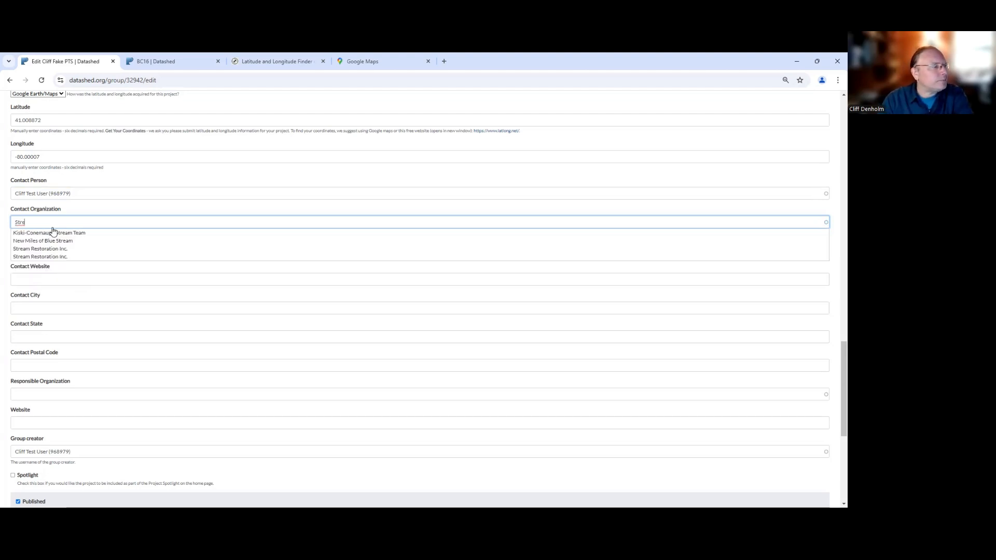
{"action": "left_click", "coordinate": [54, 249]}
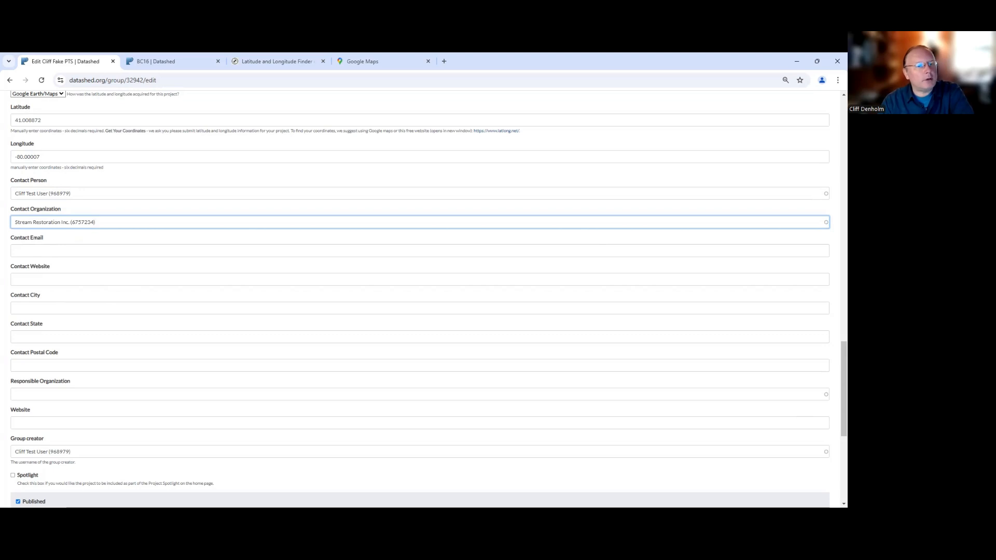
Set the project's responsible organization to Slippery Rock Watershed Coalition.
{"action": "scroll", "coordinate": [835, 371], "scroll_direction": "down", "scroll_amount": 1}
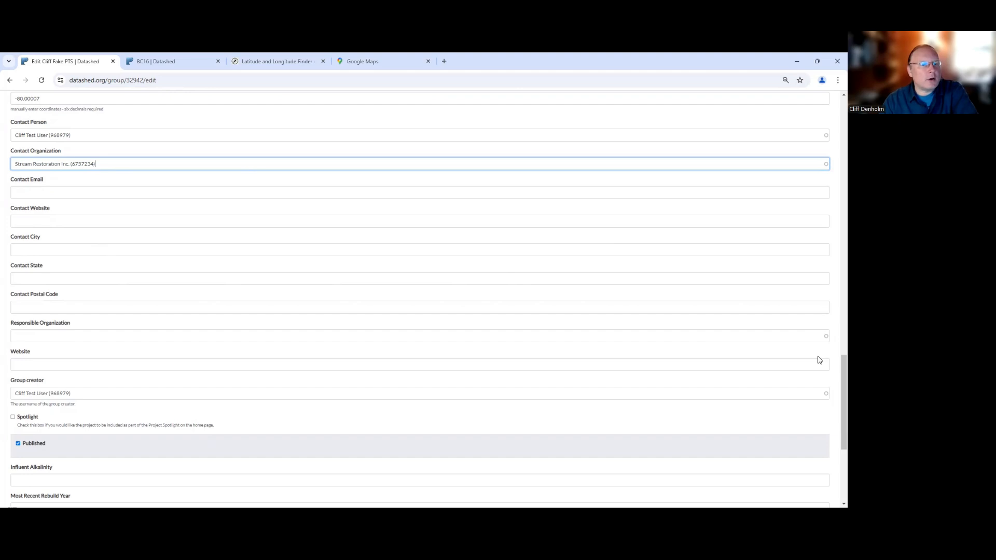
{"action": "scroll", "coordinate": [834, 363], "scroll_direction": "down", "scroll_amount": 2}
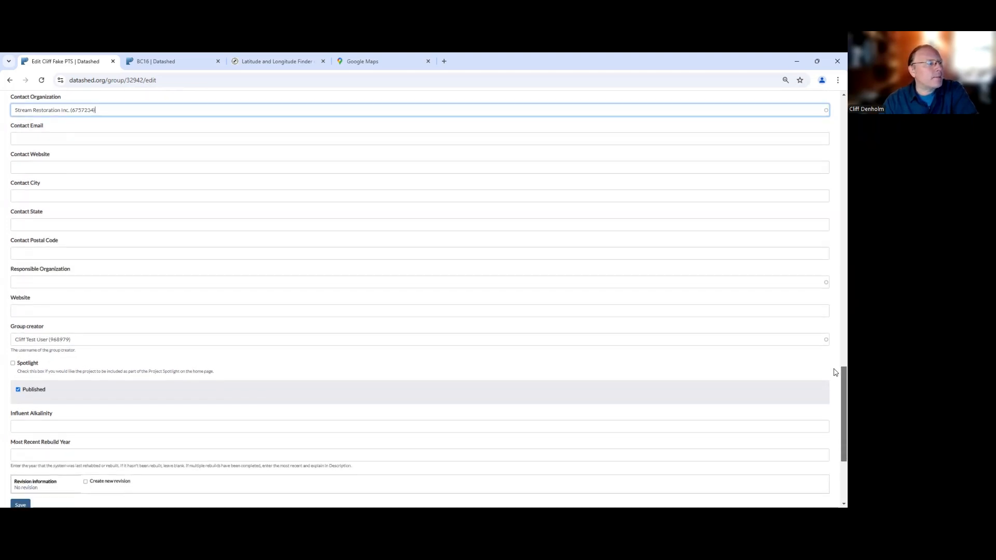
{"action": "left_click", "coordinate": [27, 282]}
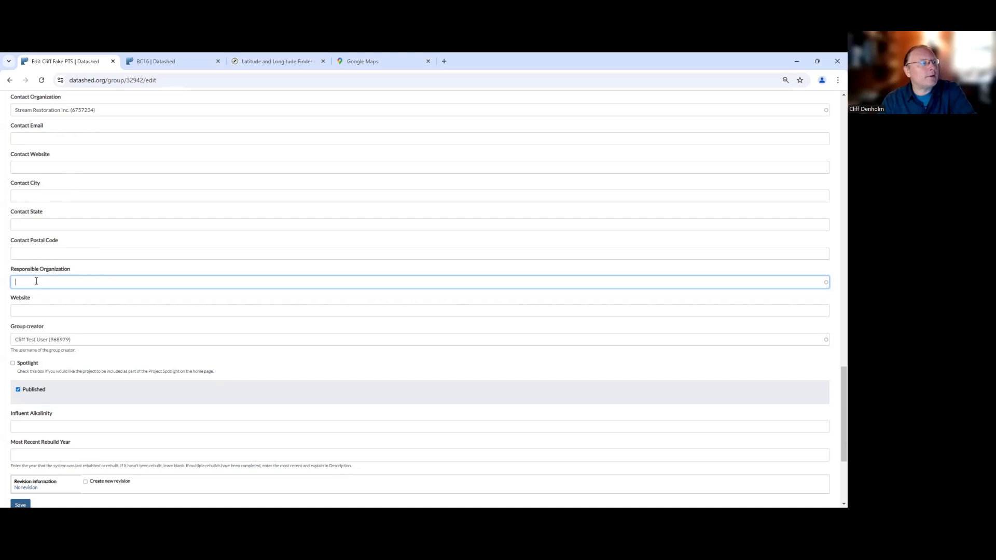
{"action": "type", "text": "S"}
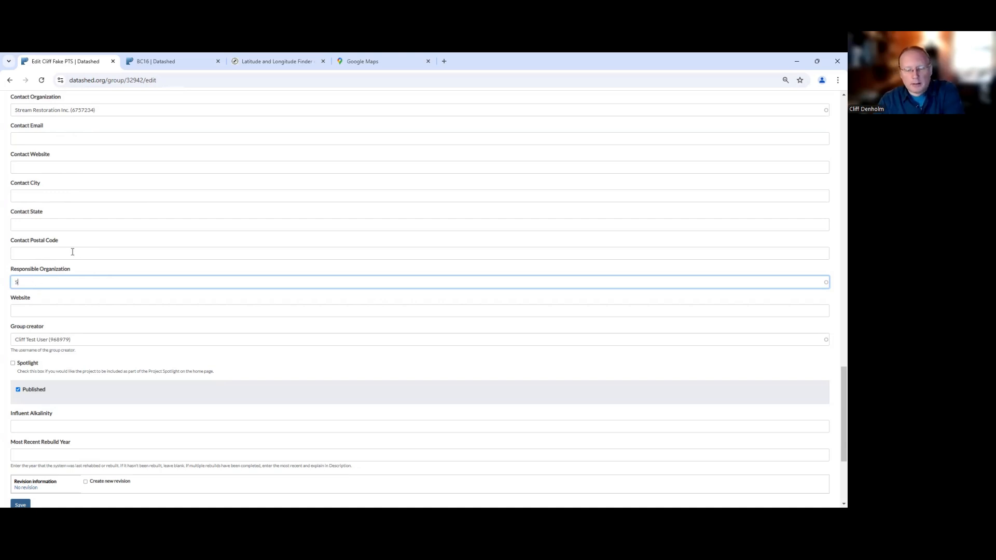
{"action": "type", "text": "lippe"}
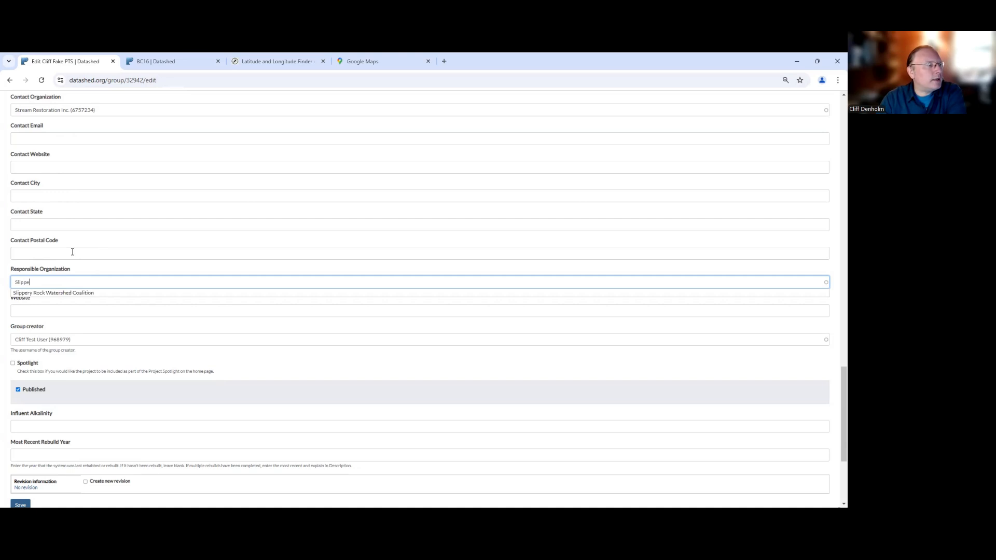
{"action": "type", "text": "r"}
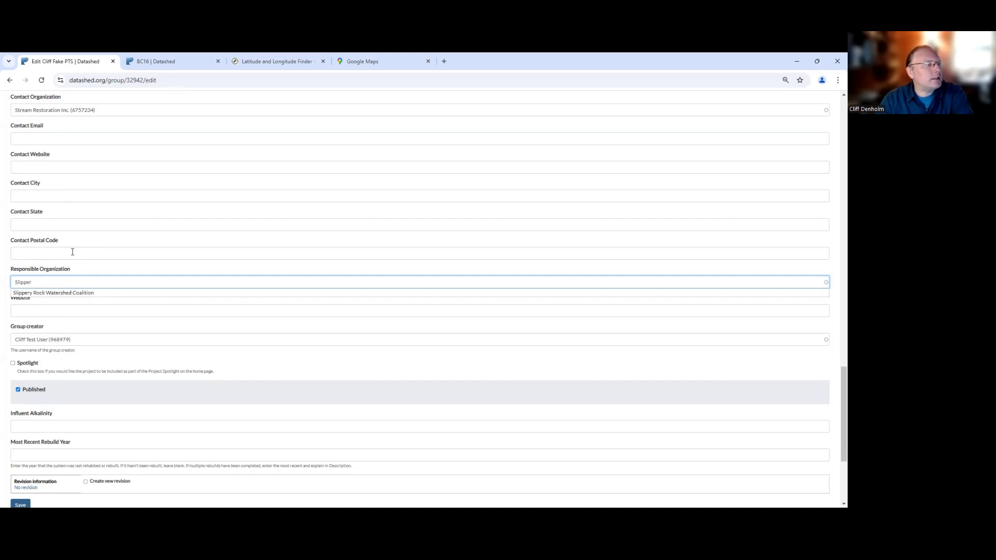
{"action": "left_click", "coordinate": [71, 294]}
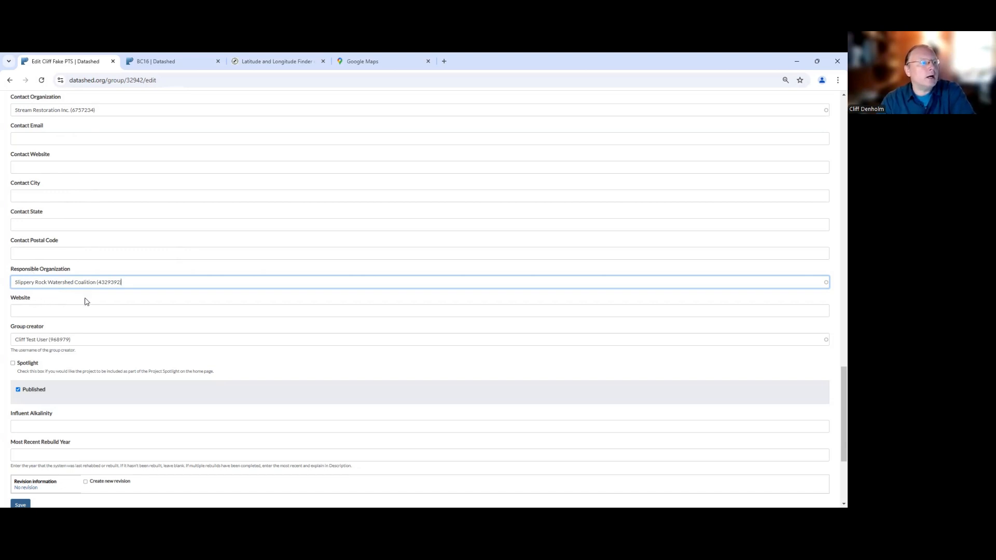
Fill in the project's Website with the suggested address srwc.org.
{"action": "scroll", "coordinate": [834, 384], "scroll_direction": "down", "scroll_amount": 1}
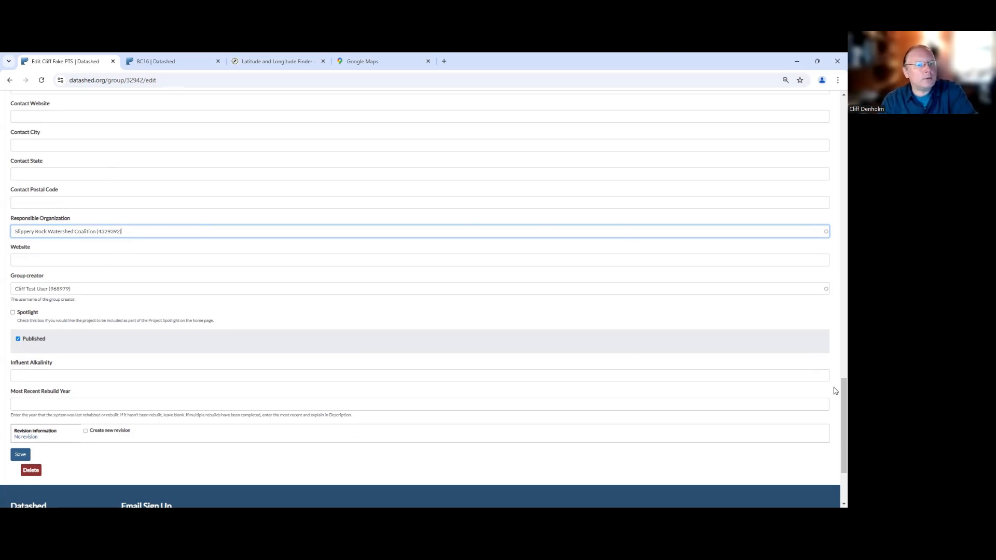
{"action": "scroll", "coordinate": [834, 392], "scroll_direction": "down", "scroll_amount": 1}
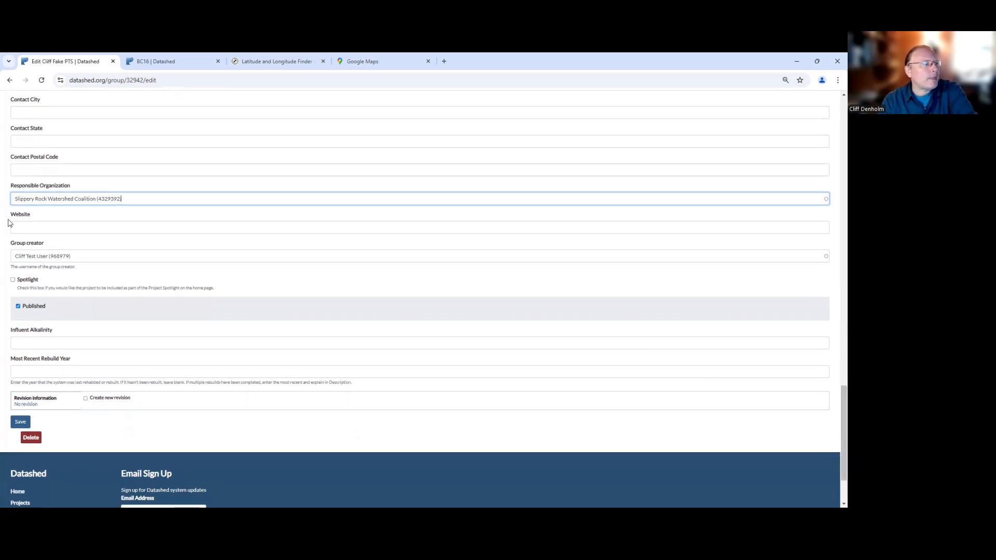
{"action": "left_click", "coordinate": [49, 228]}
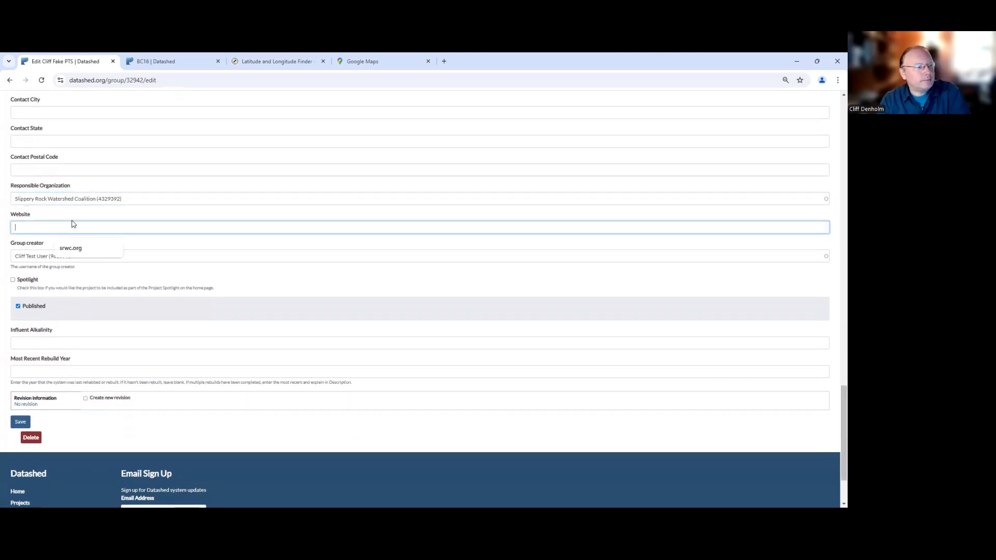
{"action": "left_click", "coordinate": [77, 250]}
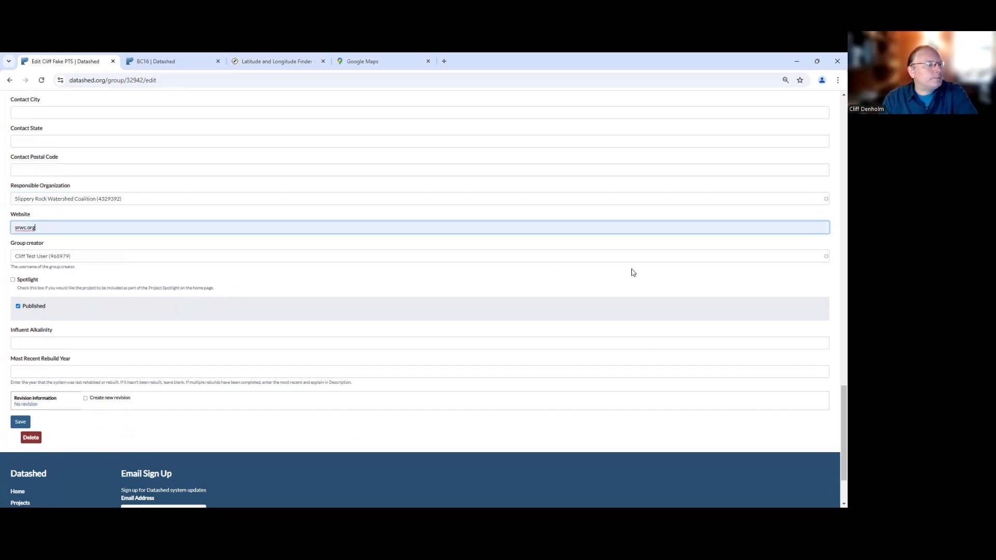
Include the project in the home page's Project Spotlight and save the project.
{"action": "scroll", "coordinate": [835, 396], "scroll_direction": "down", "scroll_amount": 1}
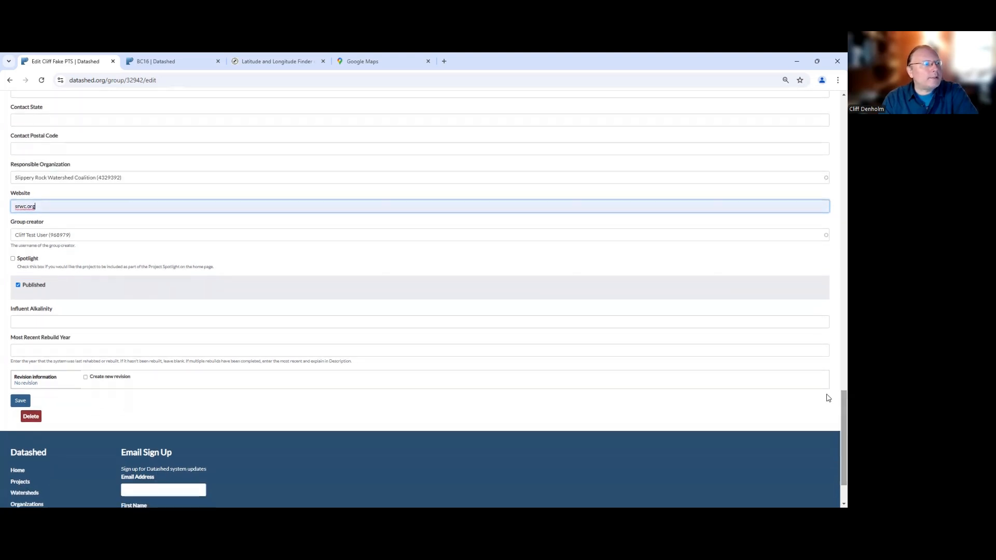
{"action": "left_click", "coordinate": [13, 259]}
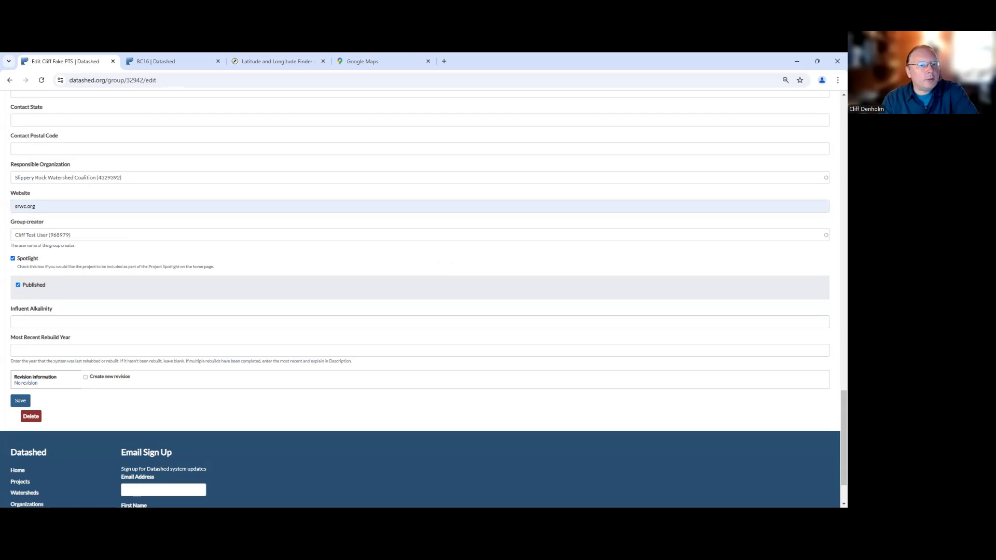
{"action": "scroll", "coordinate": [833, 399], "scroll_direction": "down", "scroll_amount": 1}
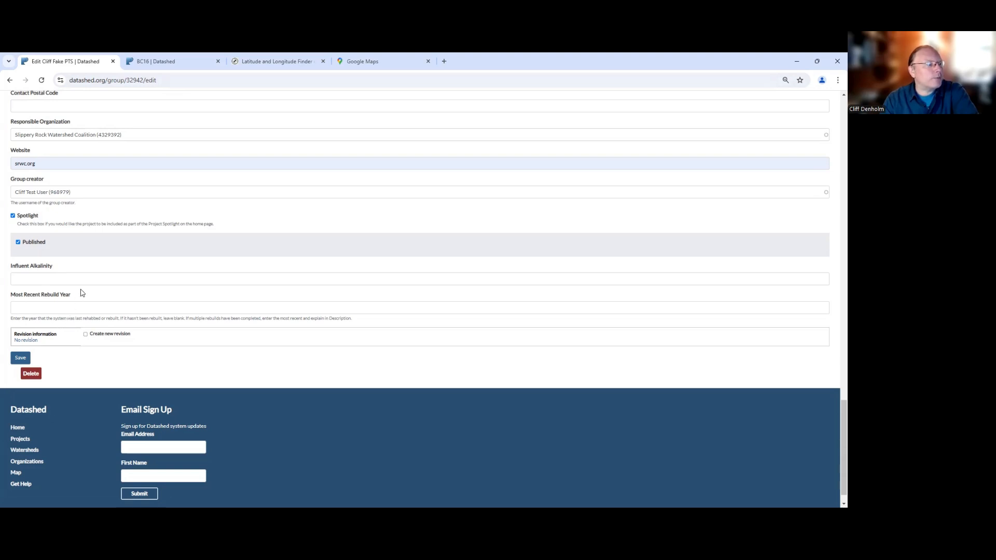
{"action": "left_click", "coordinate": [20, 359]}
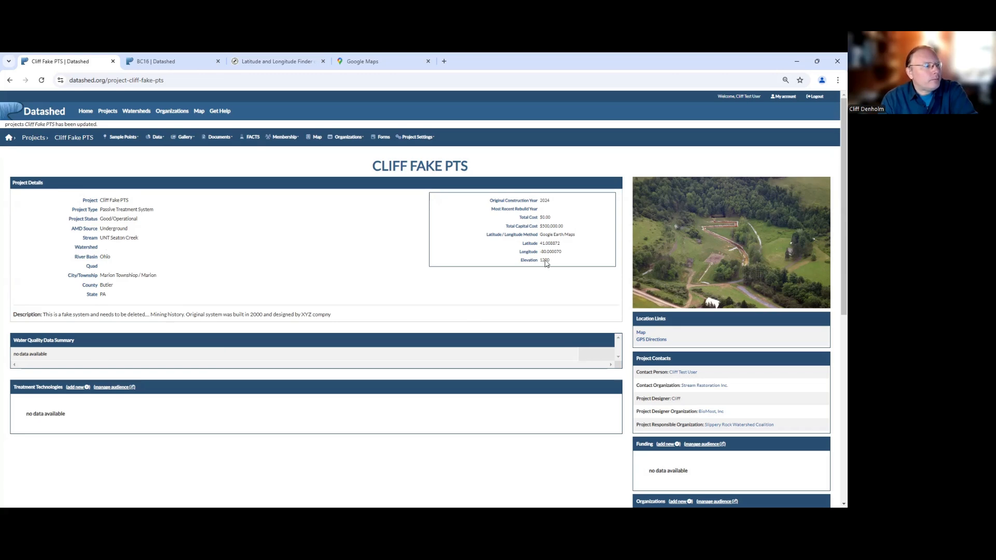
Add a new treatment technology to the project and choose Anoxic Limestone Drain (ALD) as its type.
{"action": "scroll", "coordinate": [835, 176], "scroll_direction": "down", "scroll_amount": 1}
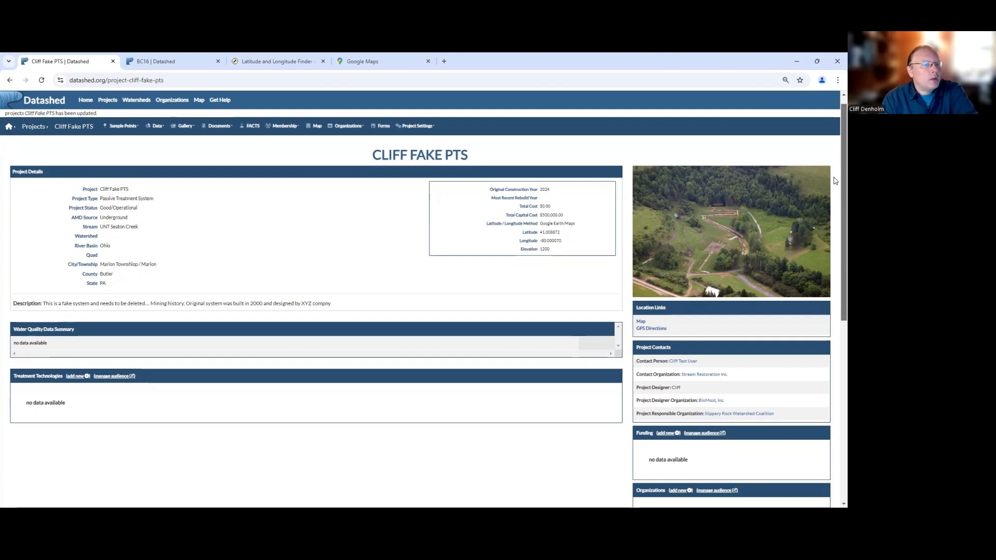
{"action": "scroll", "coordinate": [835, 177], "scroll_direction": "up", "scroll_amount": 1}
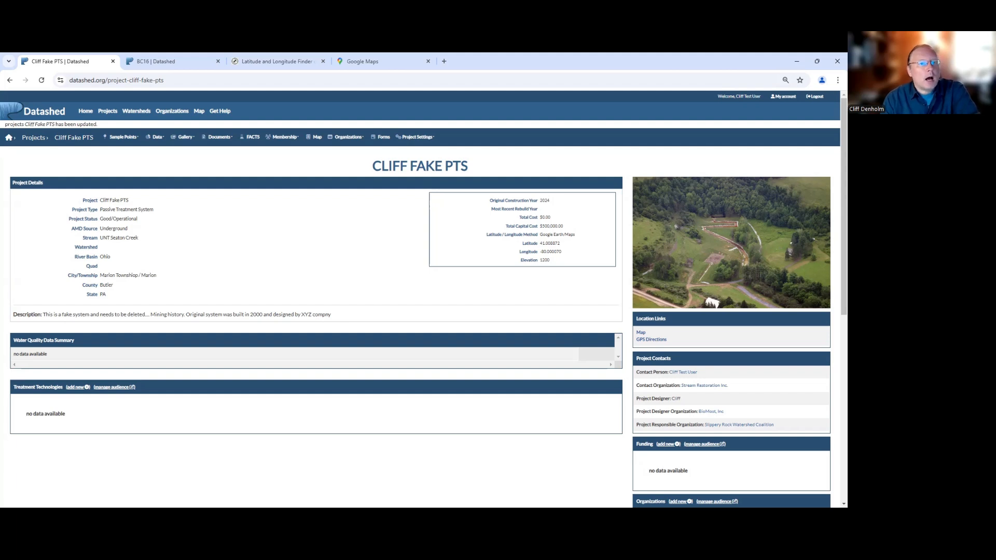
{"action": "scroll", "coordinate": [835, 164], "scroll_direction": "down", "scroll_amount": 1}
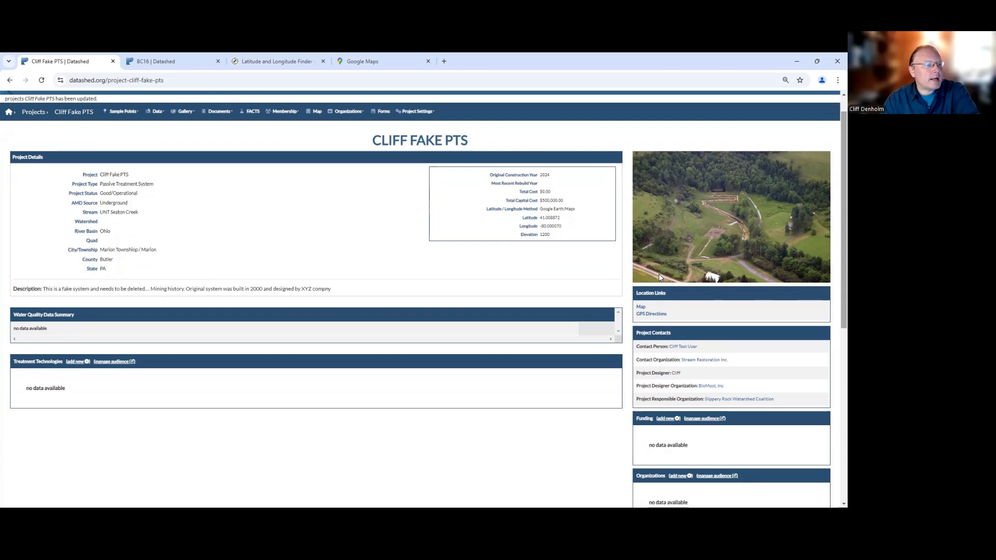
{"action": "scroll", "coordinate": [834, 306], "scroll_direction": "down", "scroll_amount": 2}
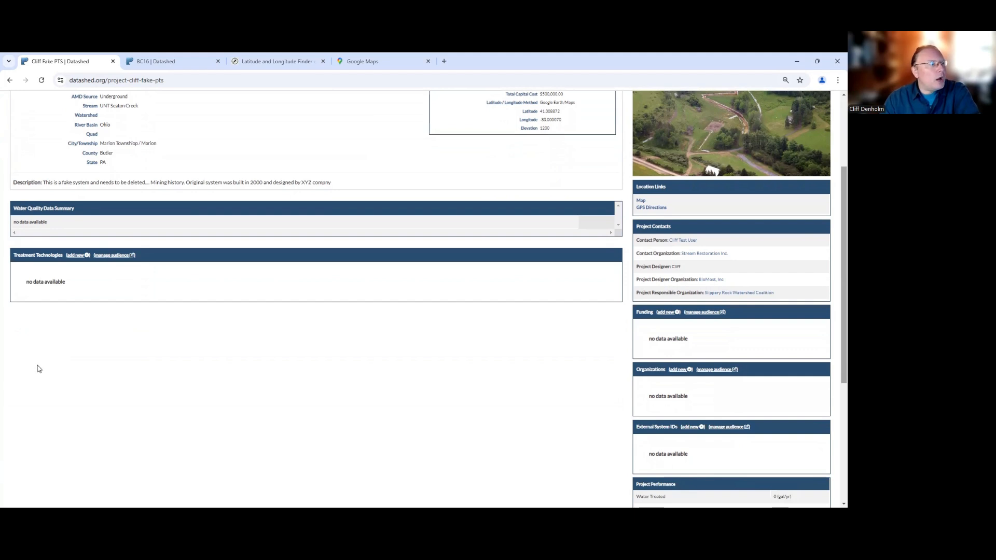
{"action": "left_click", "coordinate": [75, 259]}
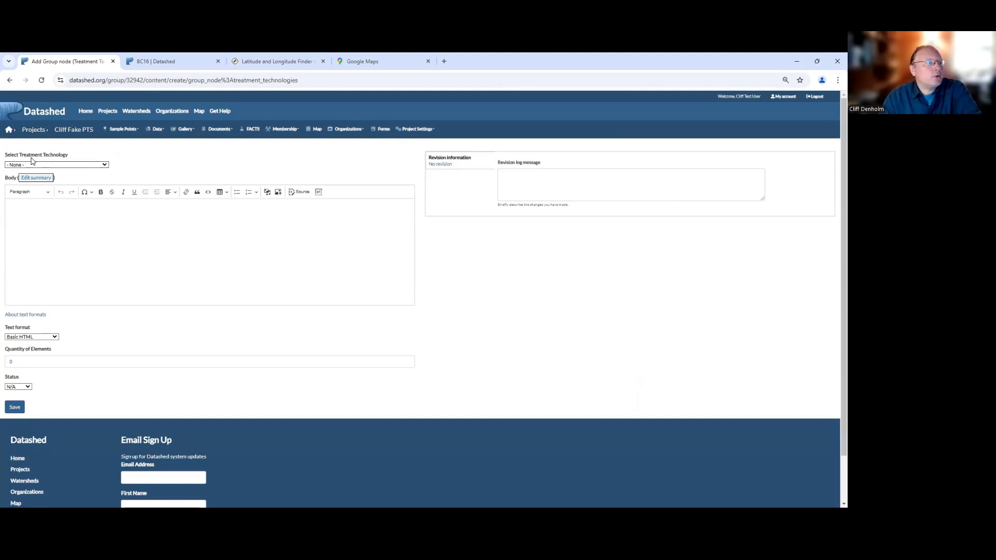
{"action": "left_click", "coordinate": [104, 166]}
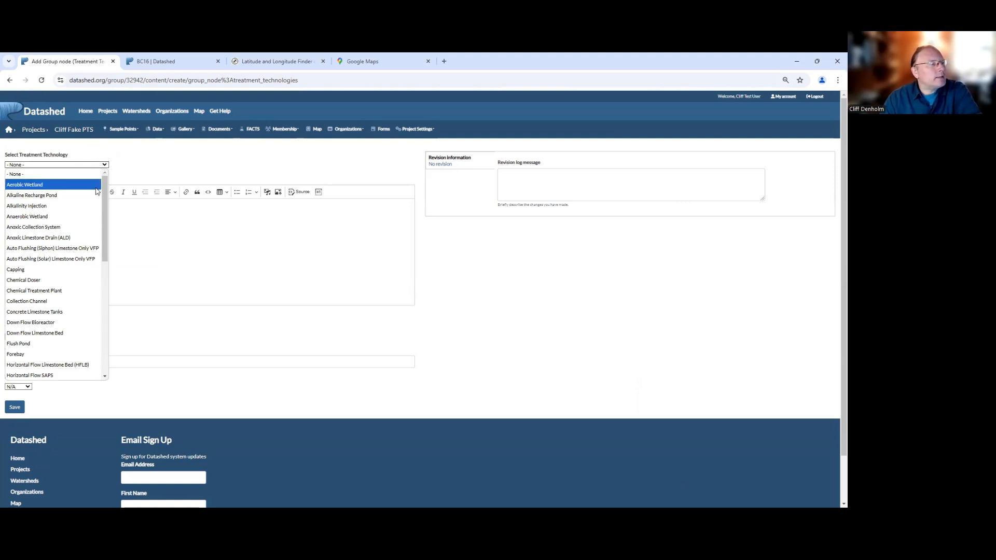
{"action": "left_click", "coordinate": [54, 238]}
Describe the treatment technology in its body text as "1000 tons of Limestone".
{"action": "left_click", "coordinate": [29, 213]}
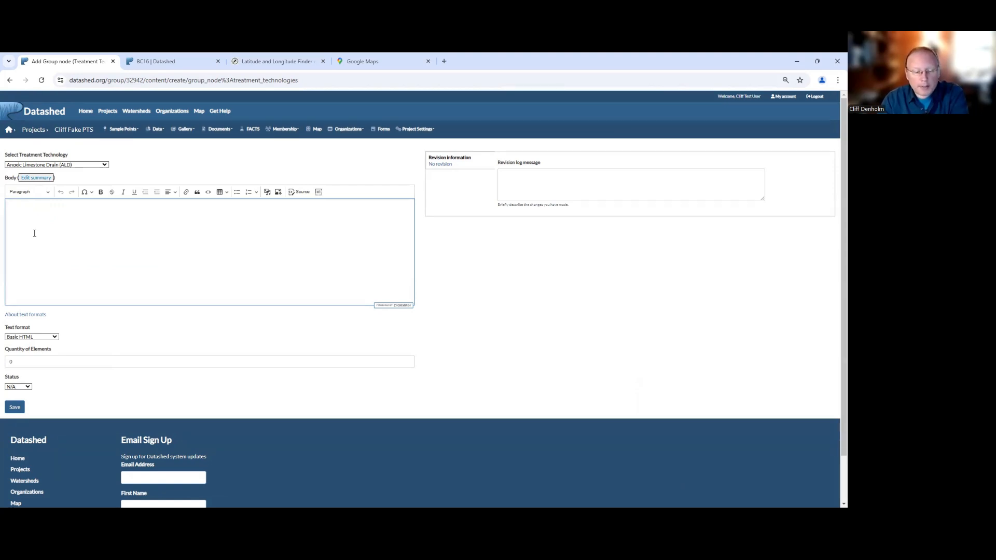
{"action": "type", "text": "1"}
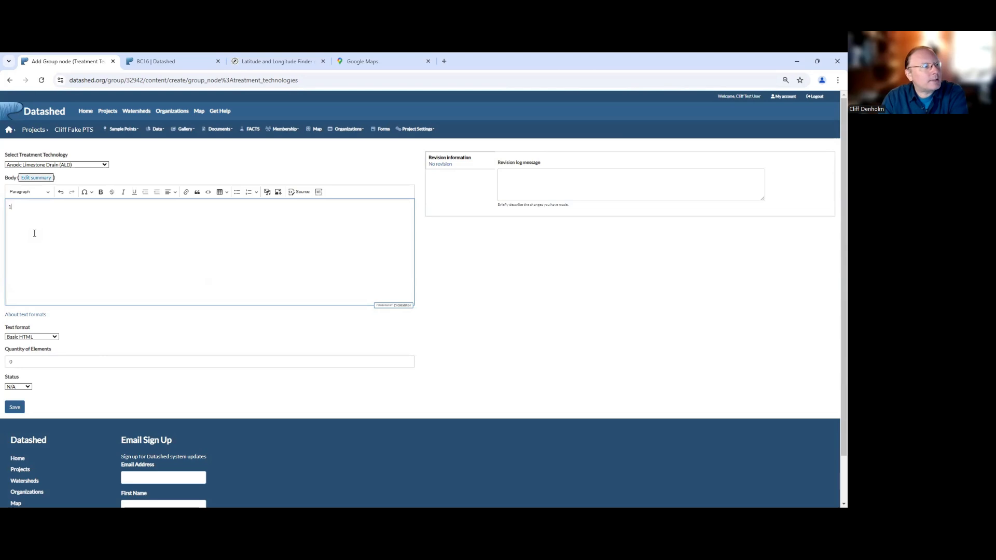
{"action": "type", "text": "000 tons"}
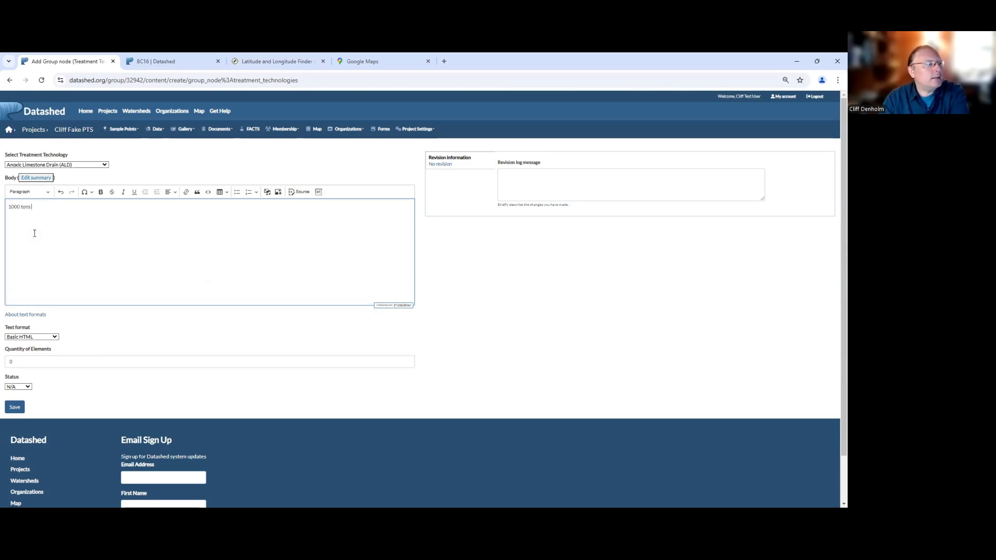
{"action": "type", "text": " of Limestone"}
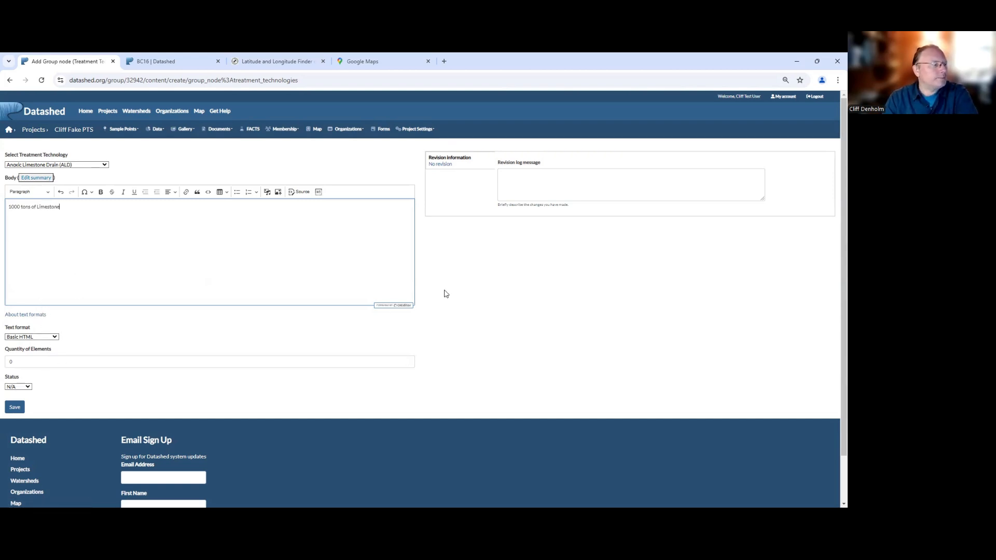
{"action": "left_click_drag", "start_coordinate": [836, 213], "coordinate": [836, 247]}
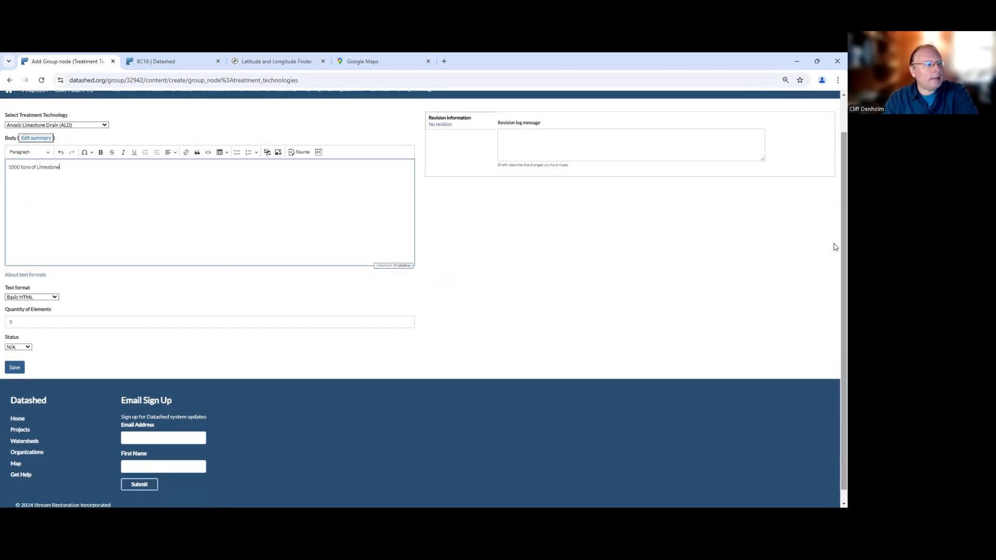
Set the technology's Quantity of Elements to 1 and its Status to Active, and save it.
{"action": "left_click", "coordinate": [25, 320]}
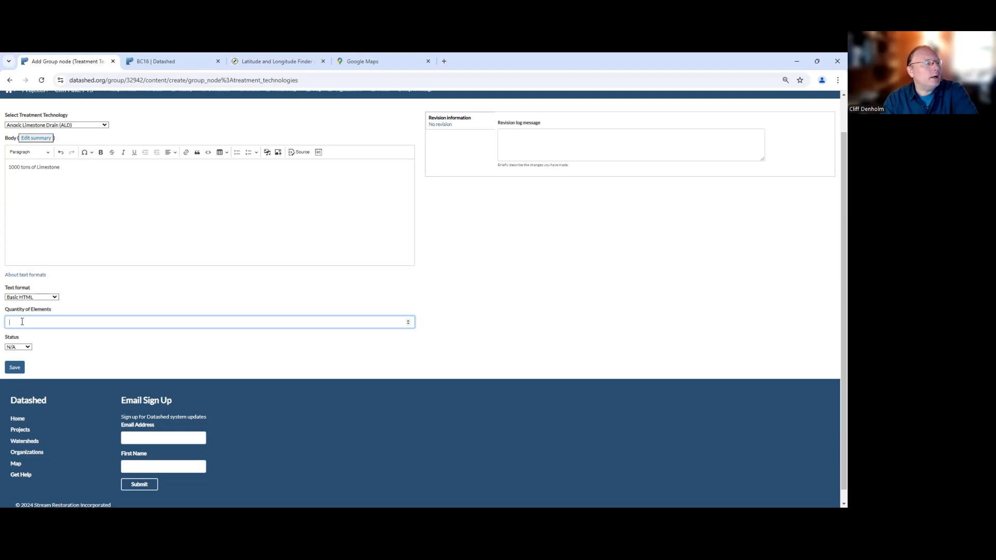
{"action": "type", "text": "1"}
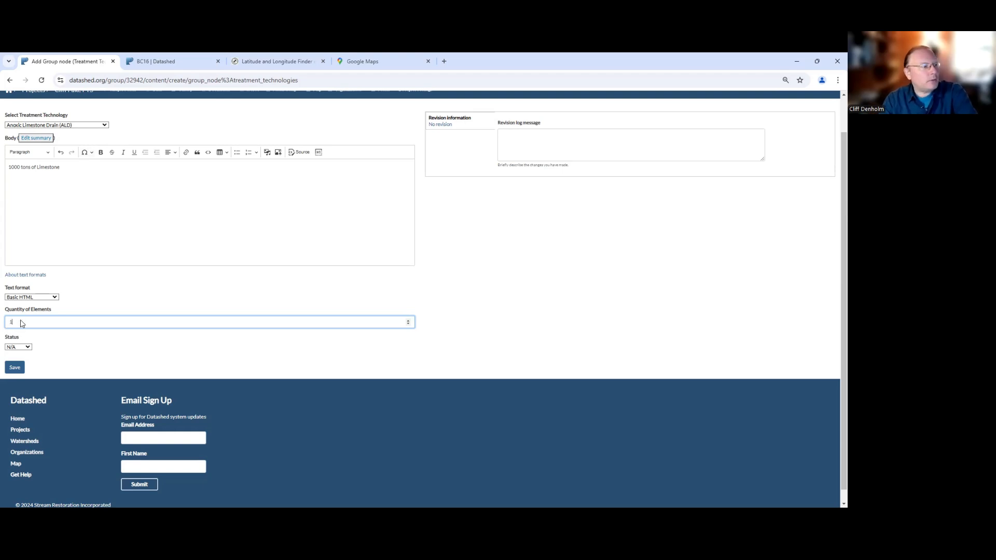
{"action": "left_click", "coordinate": [29, 347]}
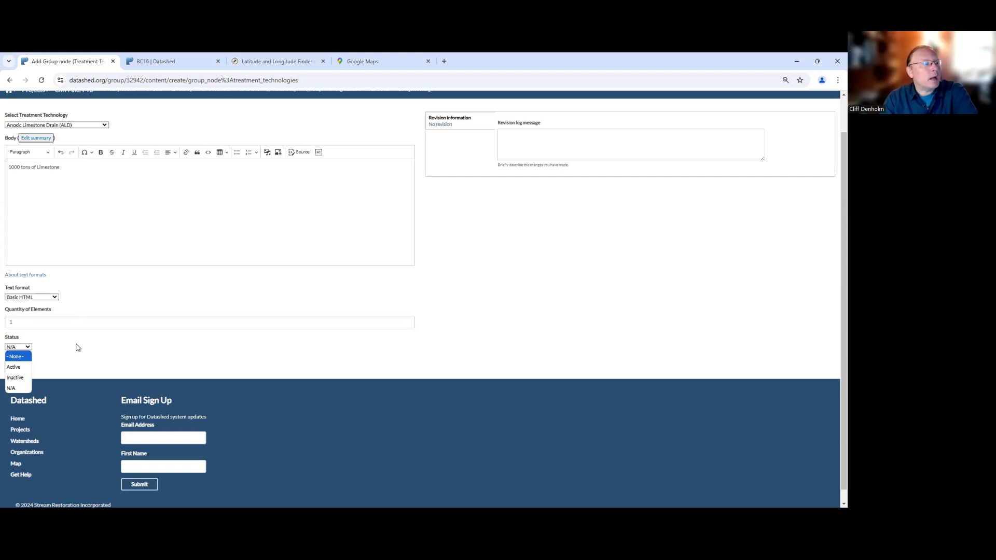
{"action": "left_click", "coordinate": [22, 369]}
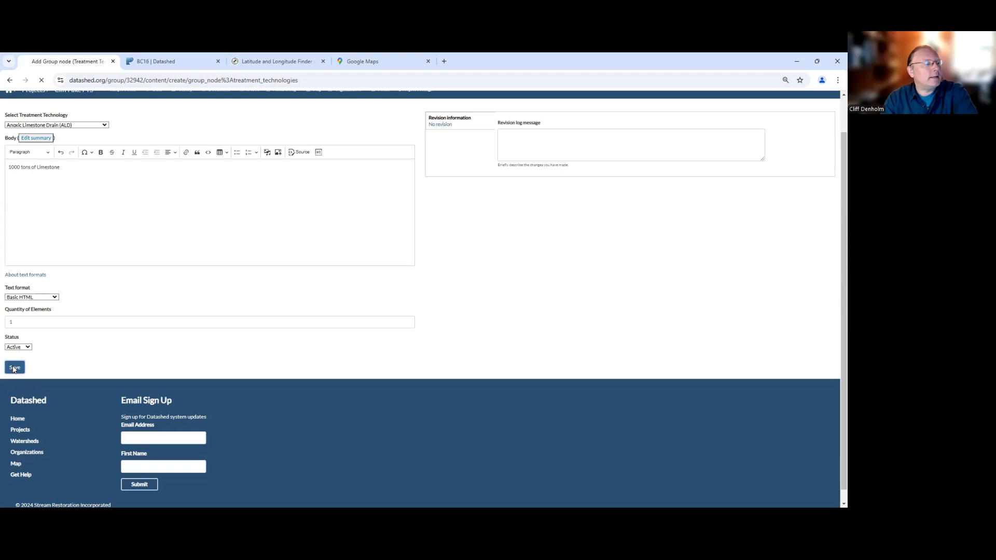
{"action": "left_click", "coordinate": [14, 368]}
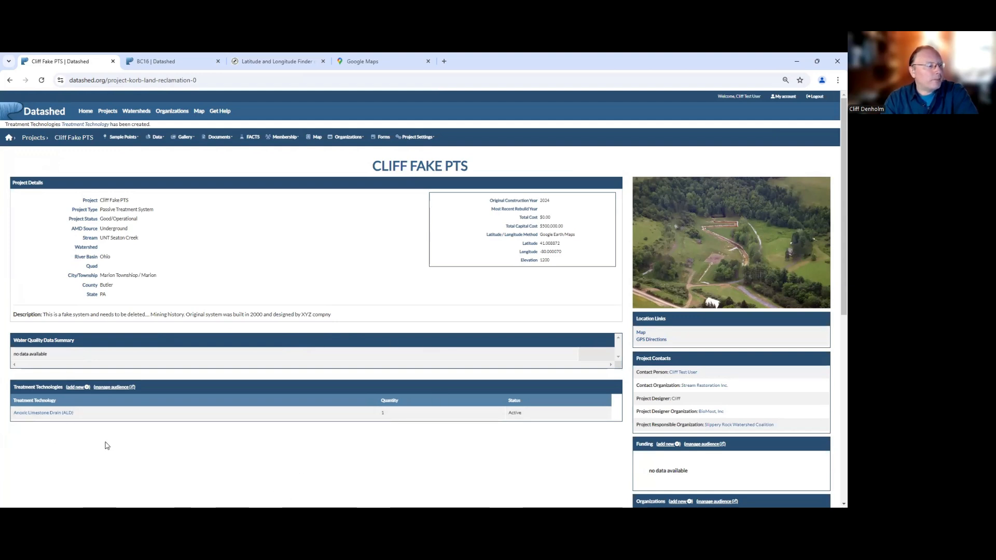
Review the details of the saved Anoxic Limestone Drain entry and return to the project page.
{"action": "left_click", "coordinate": [51, 415]}
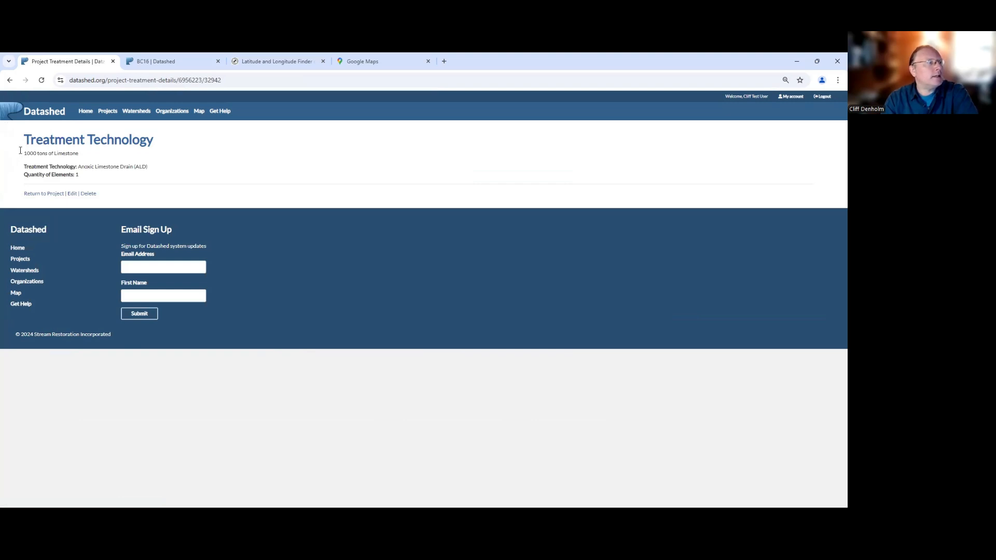
{"action": "left_click", "coordinate": [9, 80]}
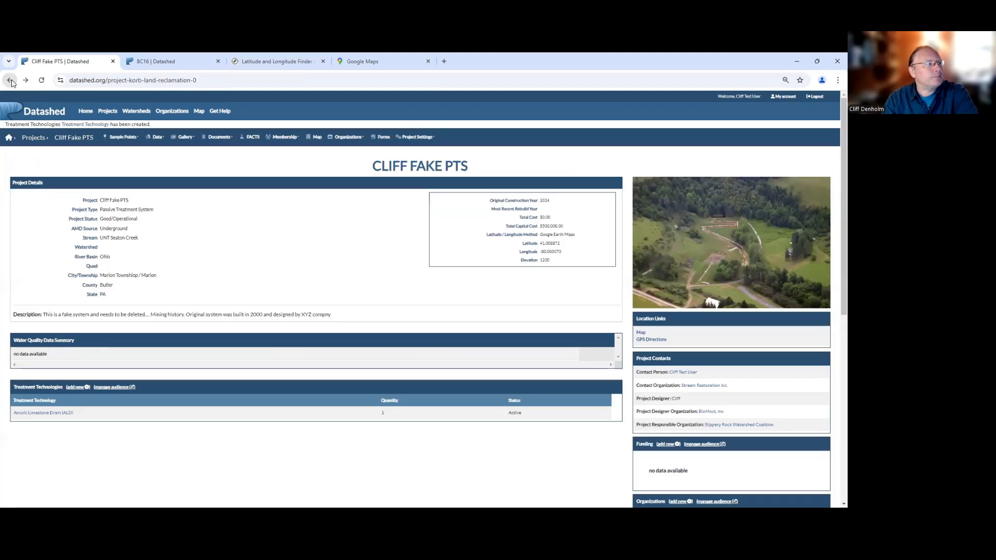
Add another treatment technology to the project and choose Settling Pond as its type.
{"action": "left_click", "coordinate": [78, 387]}
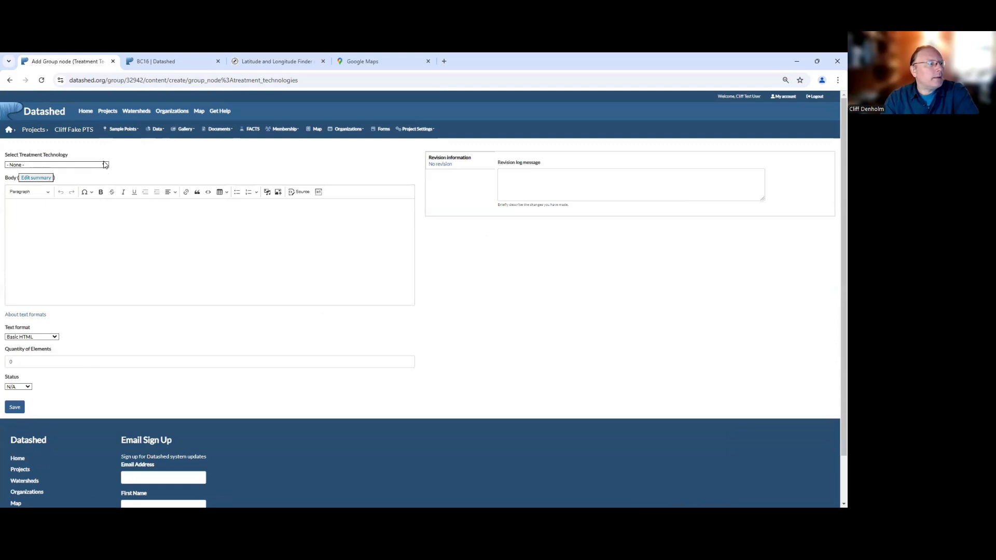
{"action": "left_click", "coordinate": [104, 164]}
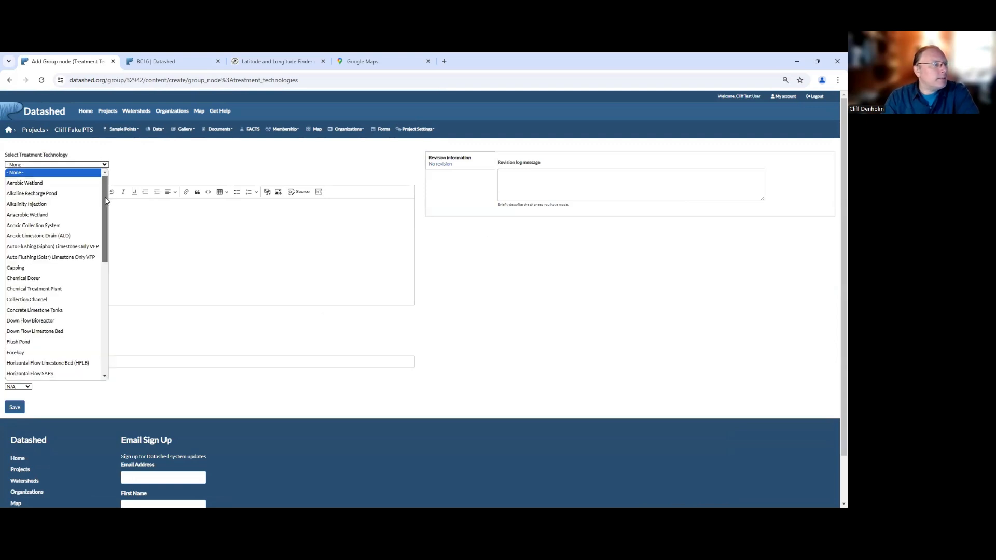
{"action": "left_click_drag", "start_coordinate": [105, 201], "coordinate": [98, 303]}
{"action": "left_click", "coordinate": [48, 292]}
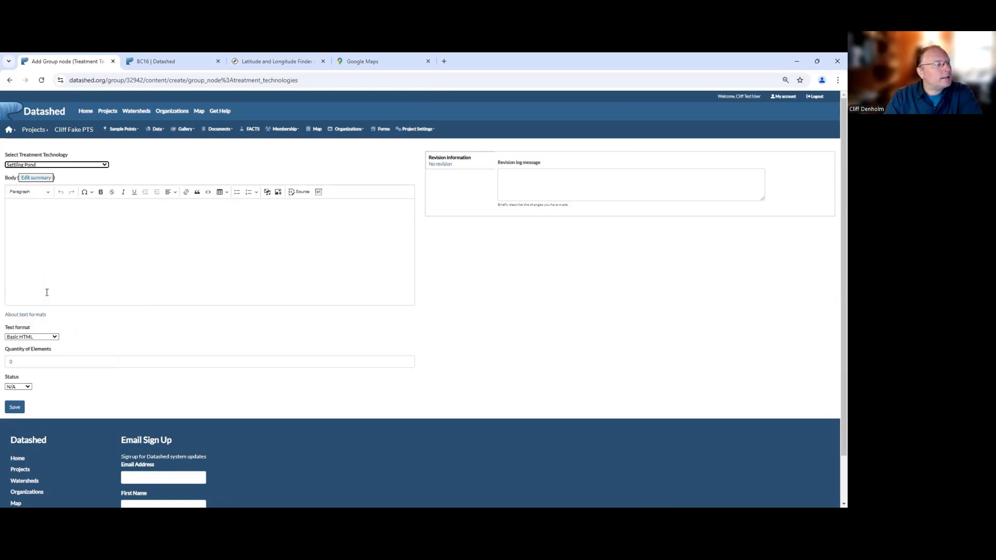
Set the Settling Pond's Quantity of Elements to 3 and its Status to Active.
{"action": "left_click", "coordinate": [34, 361]}
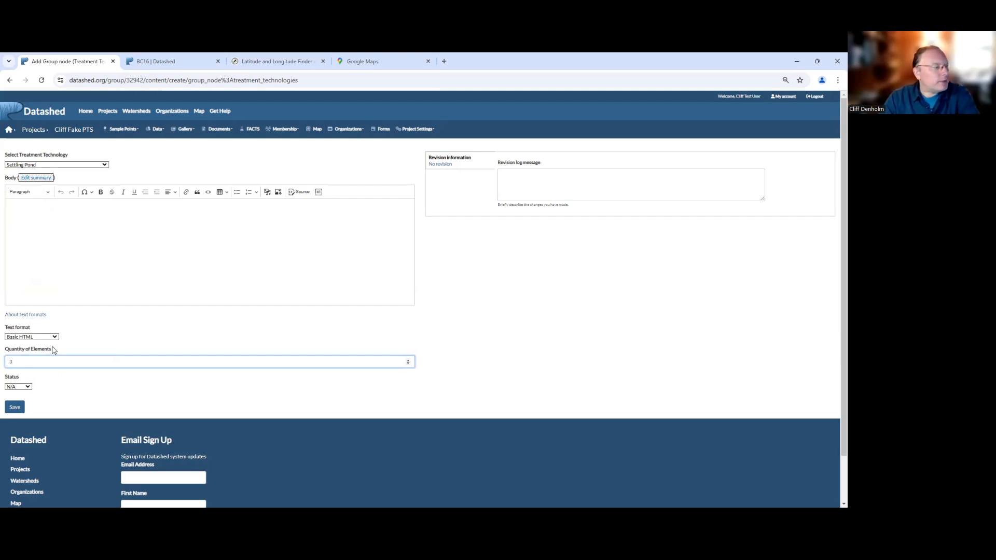
{"action": "left_click", "coordinate": [20, 387]}
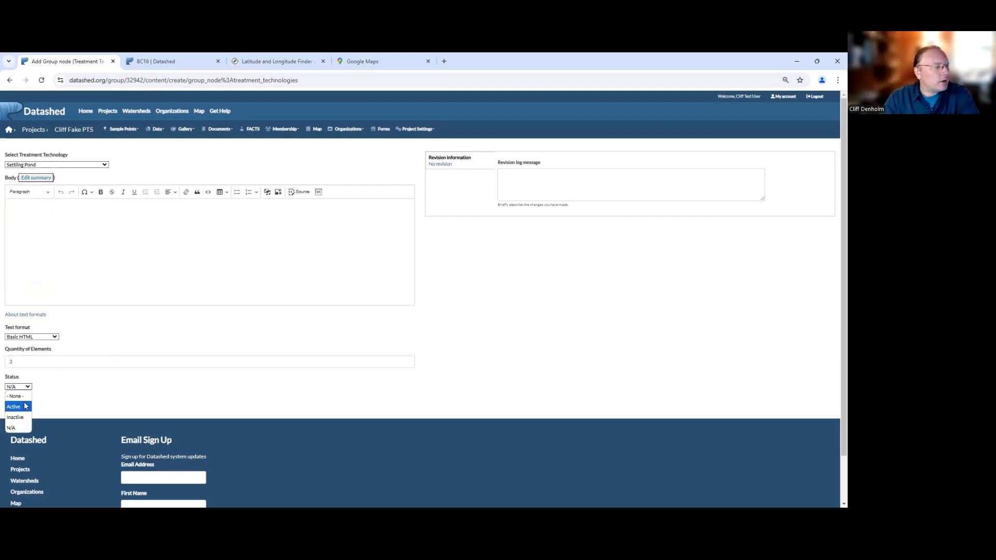
{"action": "left_click", "coordinate": [25, 405]}
Describe the Settling Pond in its body text as "sp1 1000 sq ft, sp2 2000 sqft" and save it.
{"action": "left_click", "coordinate": [46, 222]}
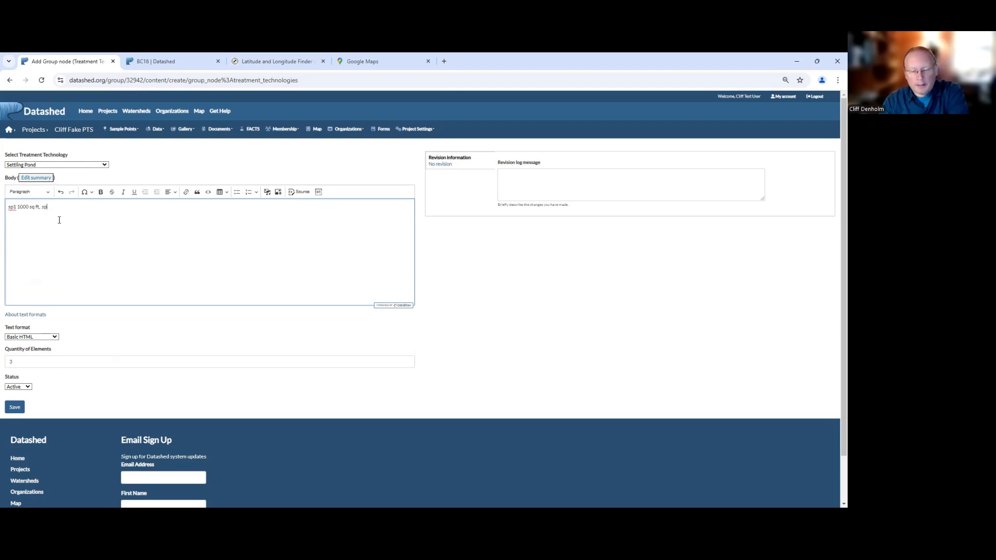
{"action": "type", "text": "2 2"}
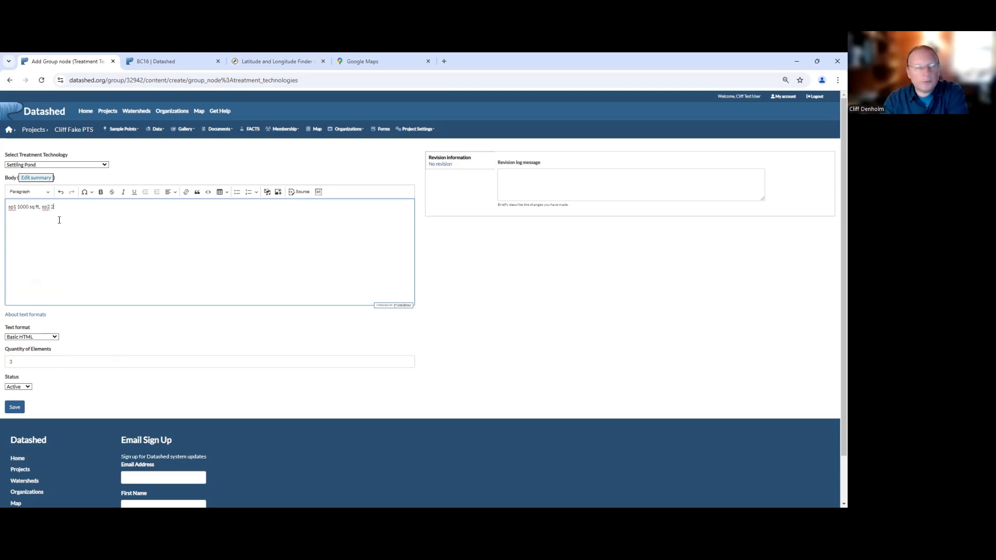
{"action": "type", "text": "000 sq"}
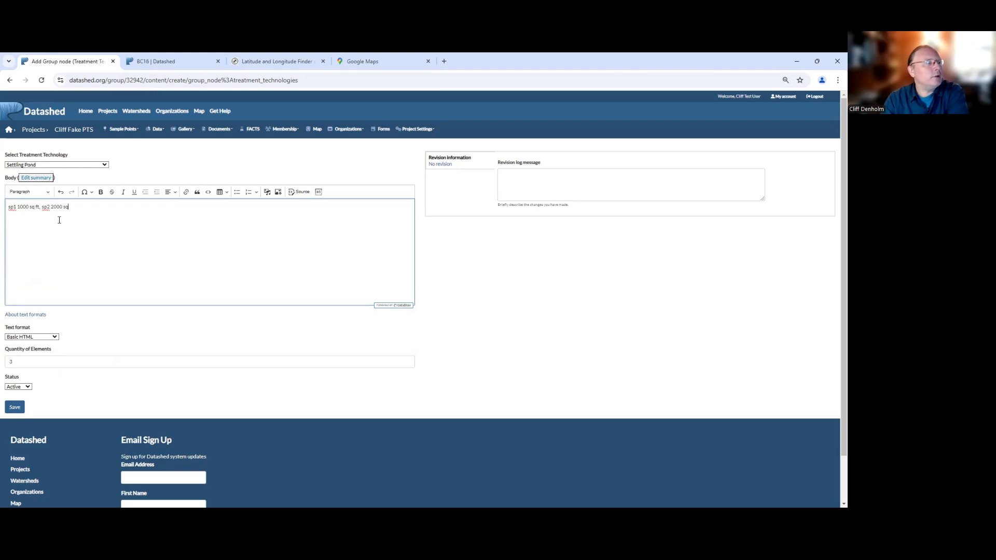
{"action": "type", "text": "ft"}
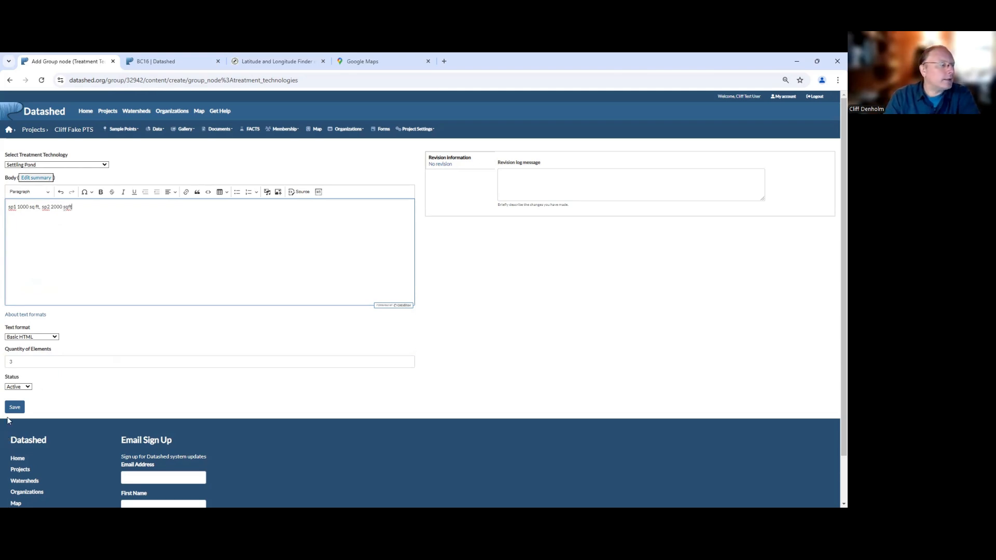
{"action": "left_click", "coordinate": [15, 410]}
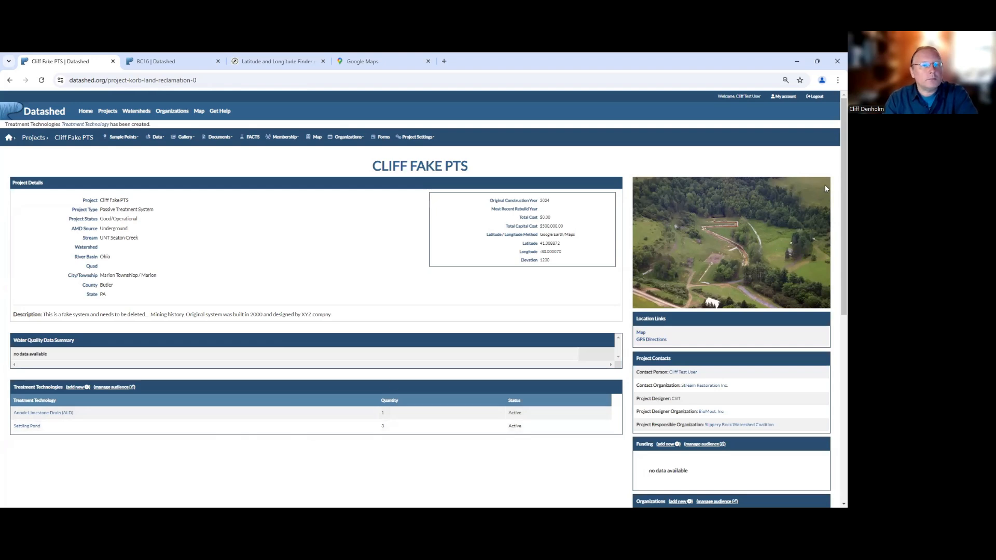
Look over the project page and start a new funding entry for the project.
{"action": "scroll", "coordinate": [830, 188], "scroll_direction": "down", "scroll_amount": 2}
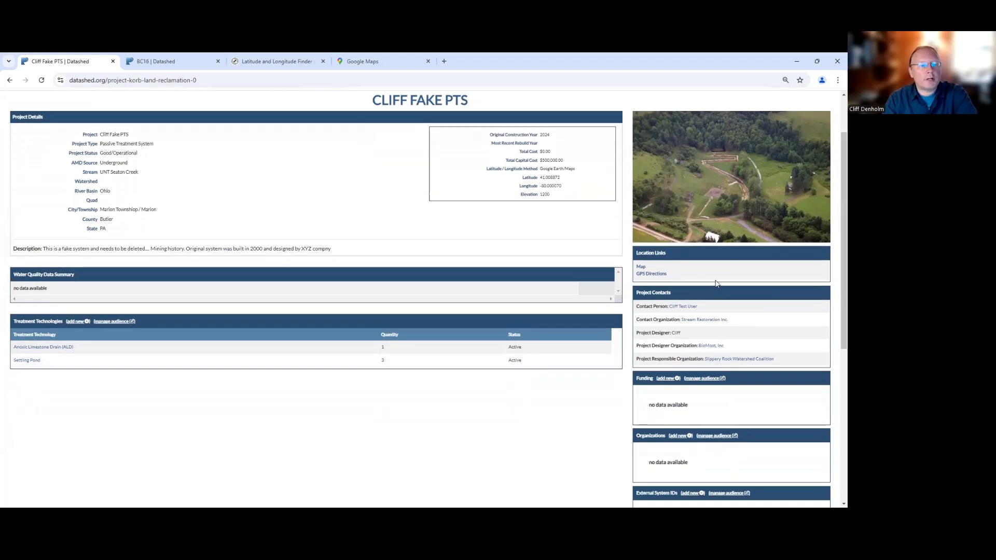
{"action": "scroll", "coordinate": [835, 249], "scroll_direction": "down", "scroll_amount": 1}
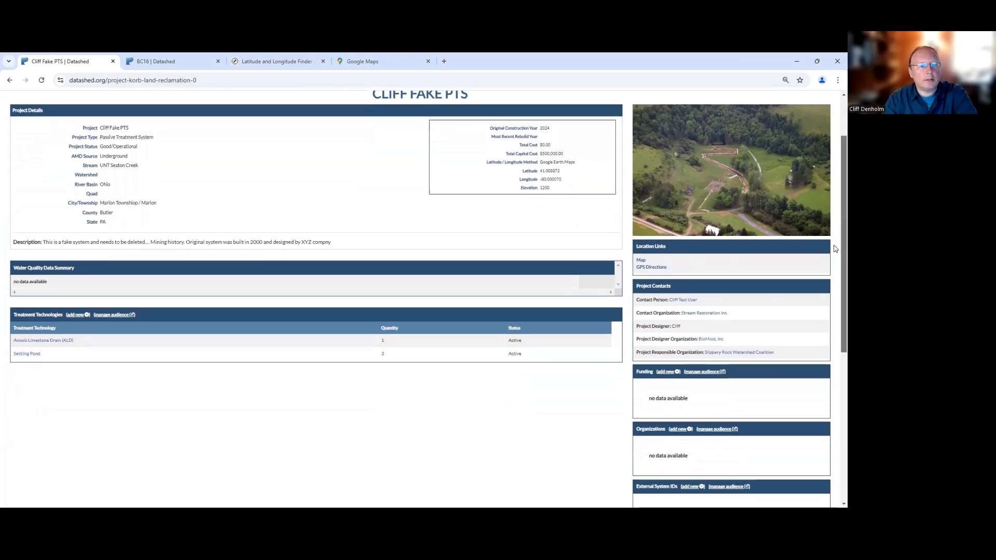
{"action": "scroll", "coordinate": [835, 249], "scroll_direction": "down", "scroll_amount": 3}
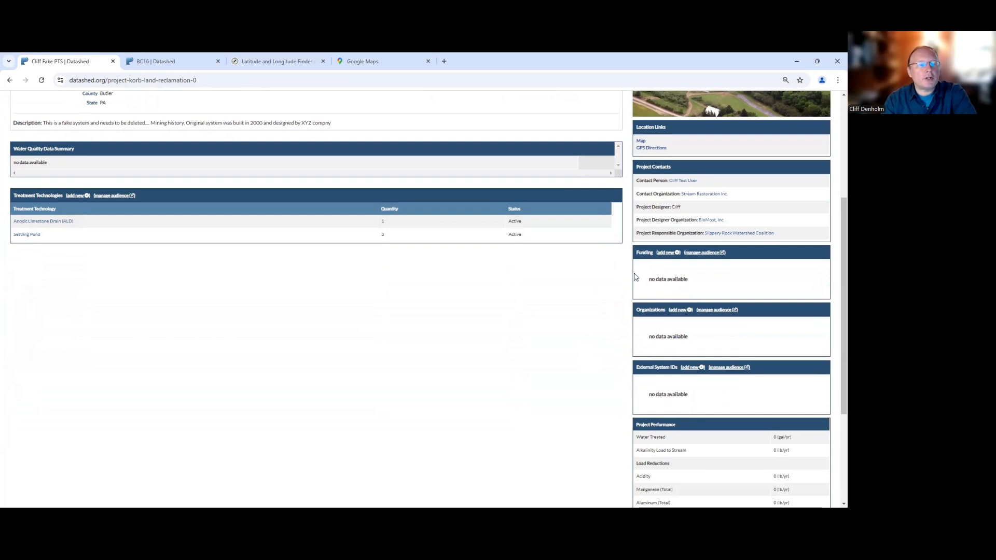
{"action": "scroll", "coordinate": [835, 178], "scroll_direction": "up", "scroll_amount": 2}
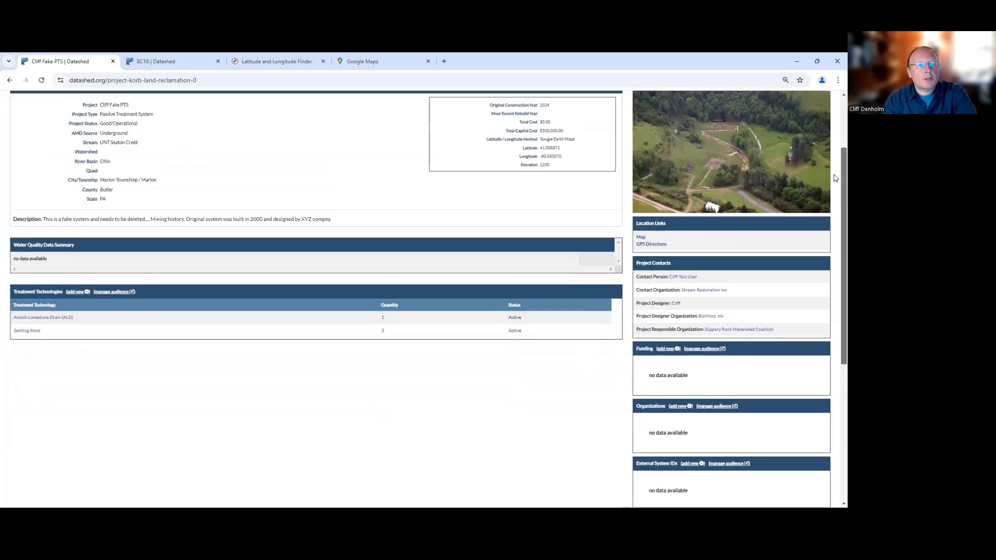
{"action": "scroll", "coordinate": [835, 178], "scroll_direction": "up", "scroll_amount": 2}
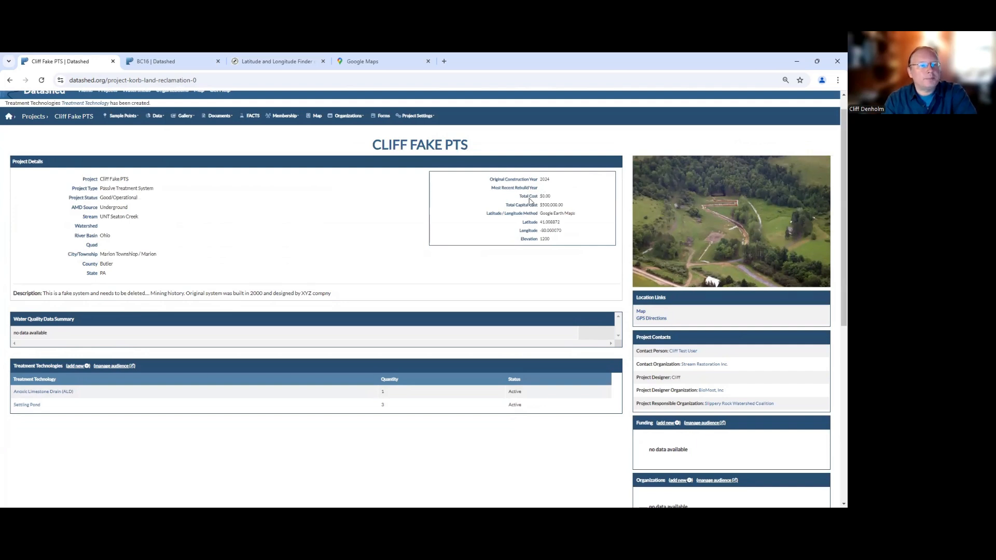
{"action": "scroll", "coordinate": [836, 161], "scroll_direction": "down", "scroll_amount": 1}
{"action": "scroll", "coordinate": [516, 290], "scroll_direction": "down", "scroll_amount": 3}
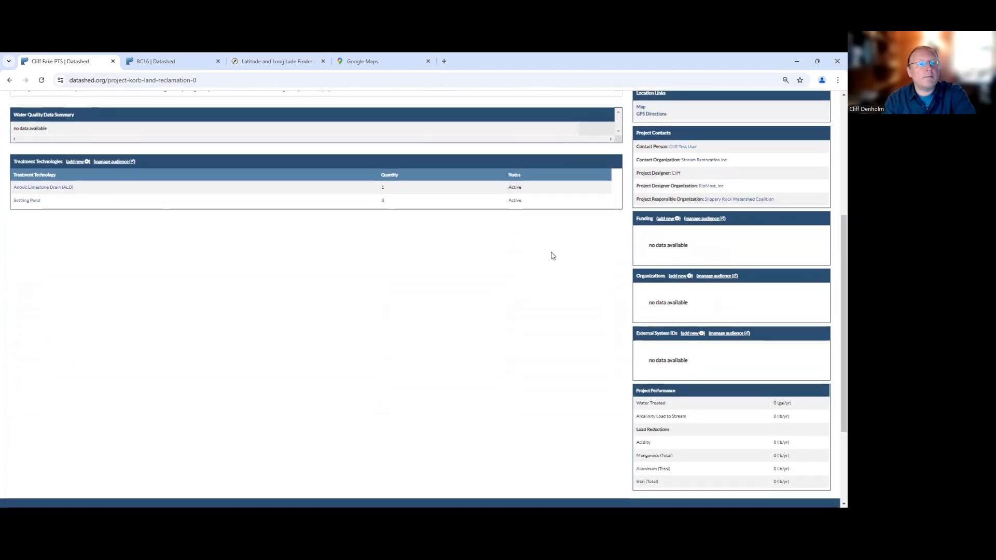
{"action": "left_click", "coordinate": [666, 221]}
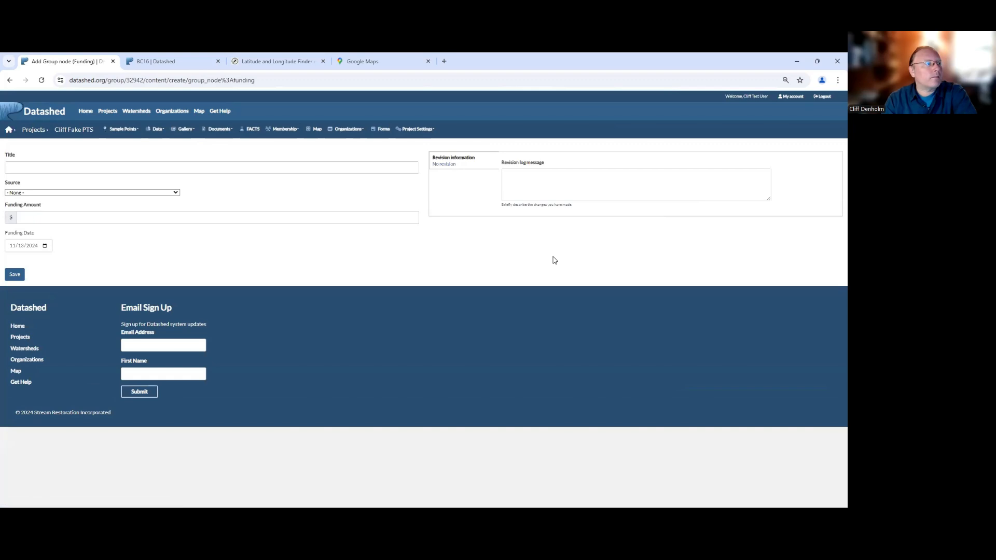
Title the funding entry with the project's name followed by "Growing Greener".
{"action": "left_click", "coordinate": [27, 166]}
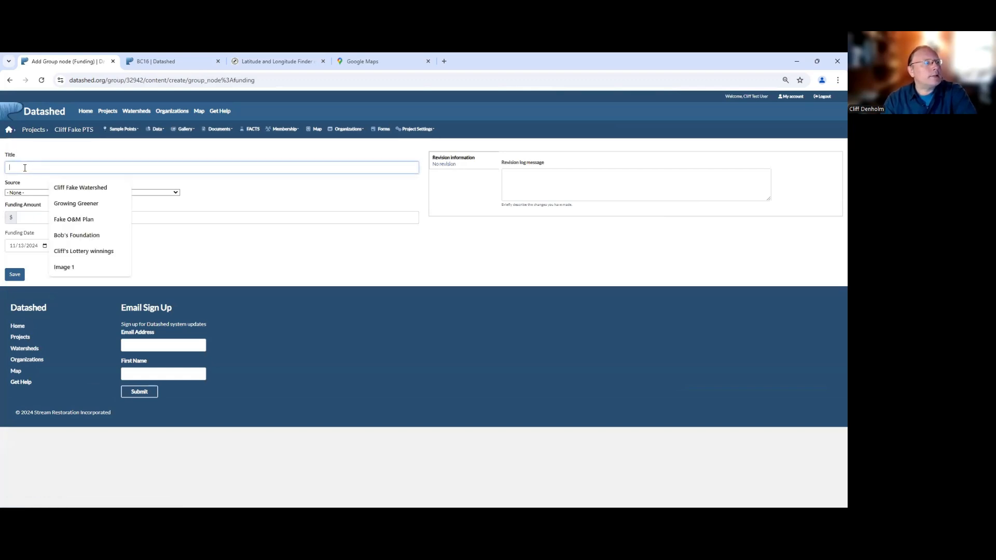
{"action": "left_click", "coordinate": [28, 156]}
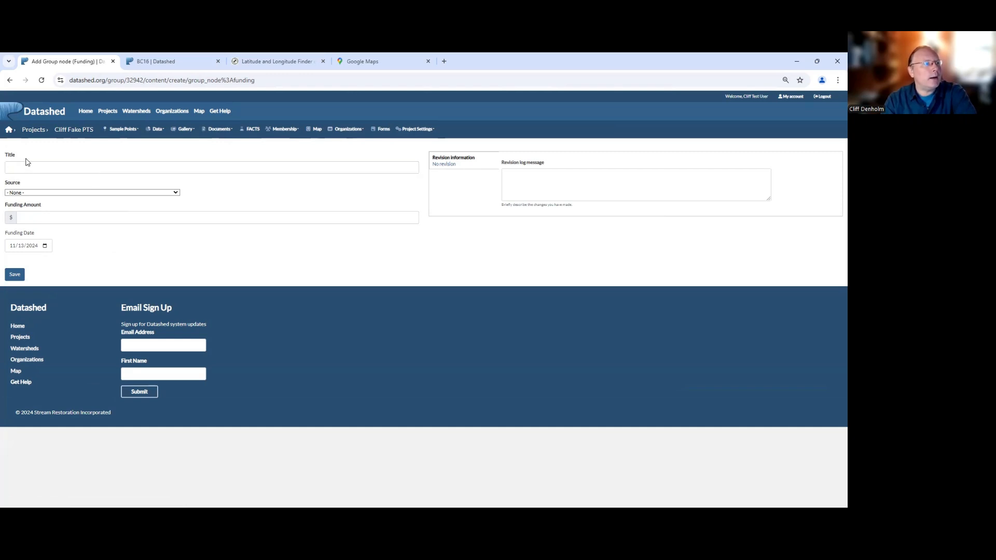
{"action": "left_click", "coordinate": [25, 167]}
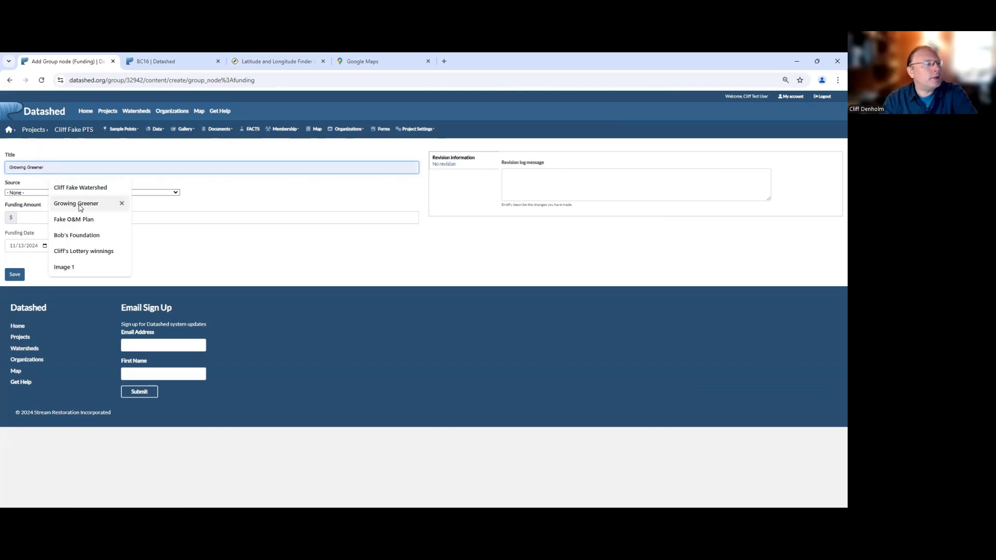
{"action": "left_click", "coordinate": [107, 203]}
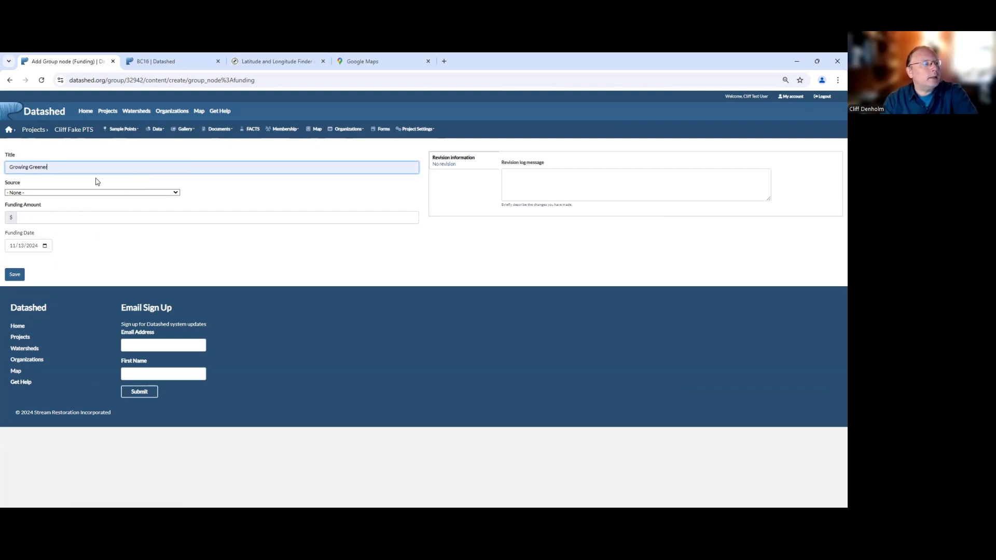
{"action": "left_click", "coordinate": [10, 166]}
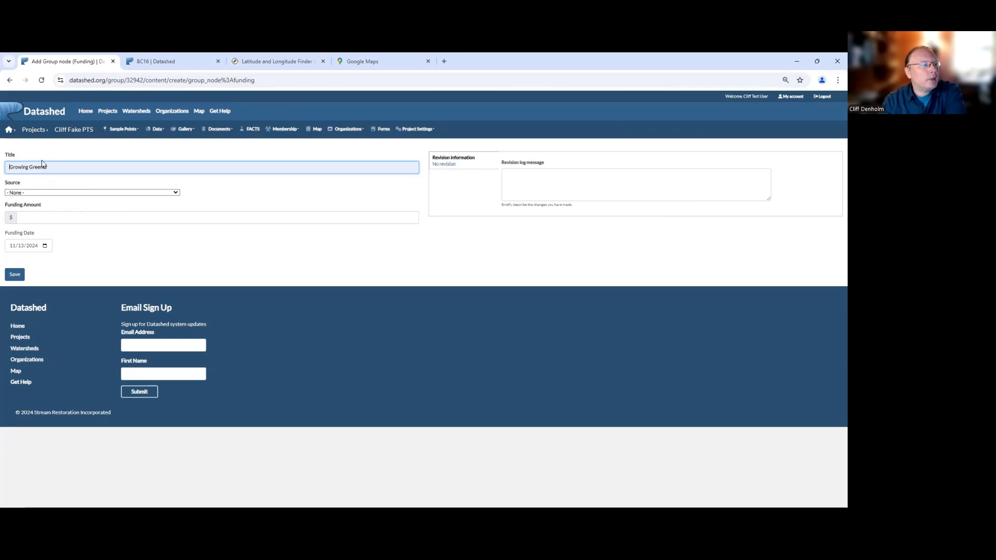
{"action": "type", "text": "Cliff "}
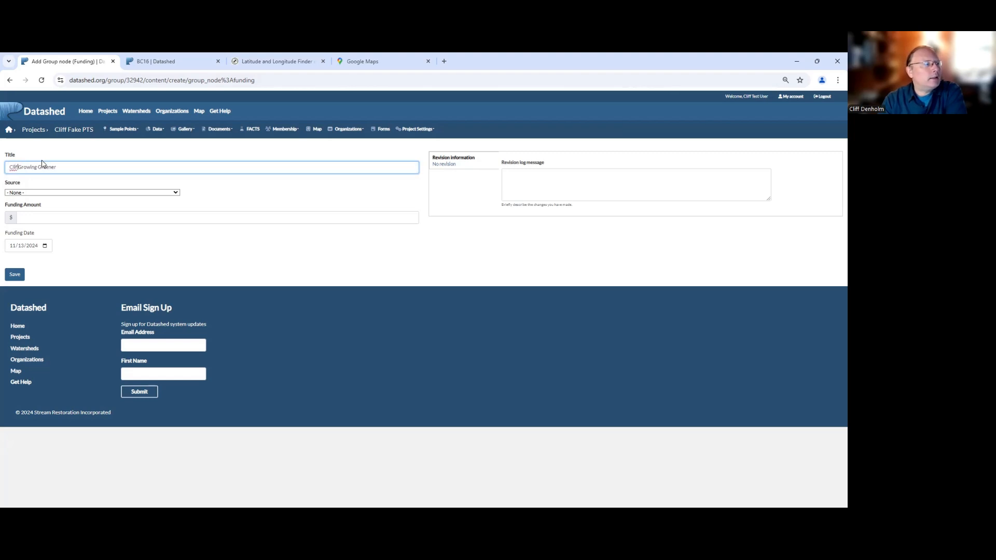
{"action": "type", "text": "Fake PTS"}
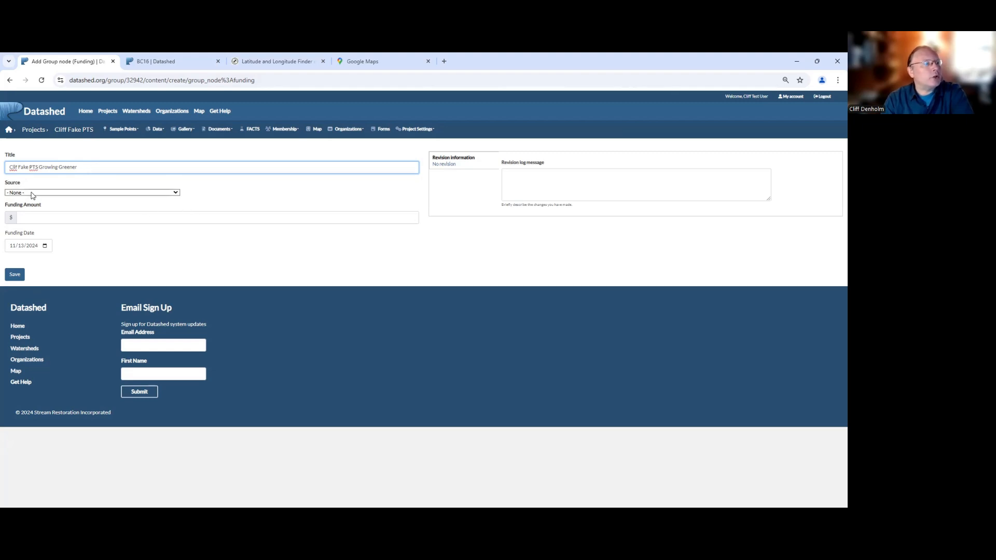
Choose PA DEP Growing Greener as the funding entry's Source.
{"action": "left_click", "coordinate": [177, 194]}
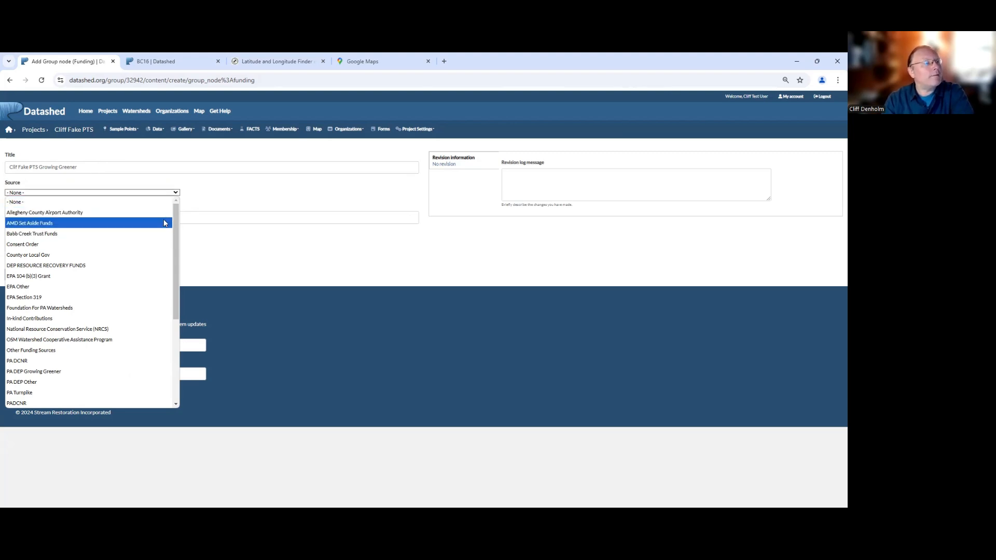
{"action": "scroll", "coordinate": [171, 228], "scroll_direction": "down", "scroll_amount": 2}
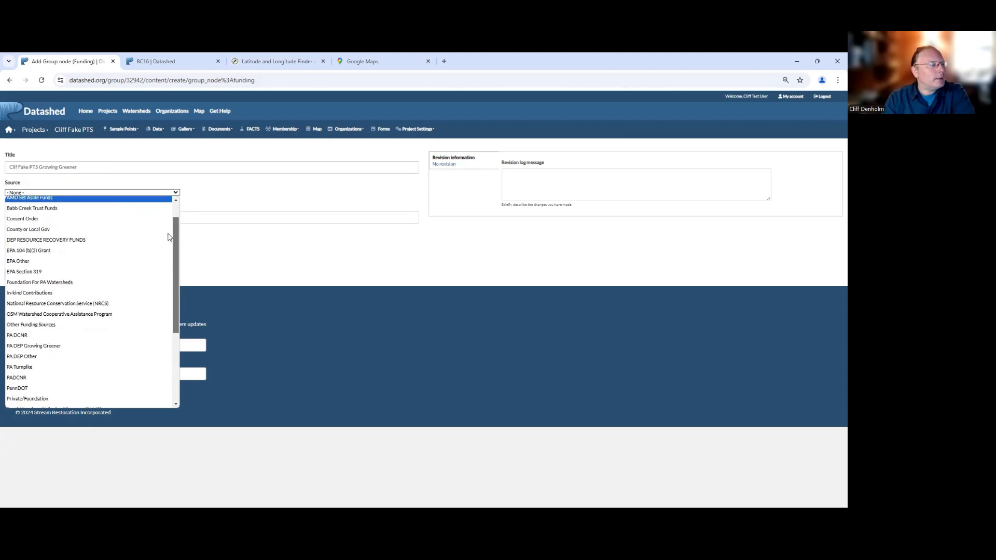
{"action": "scroll", "coordinate": [170, 237], "scroll_direction": "down", "scroll_amount": 1}
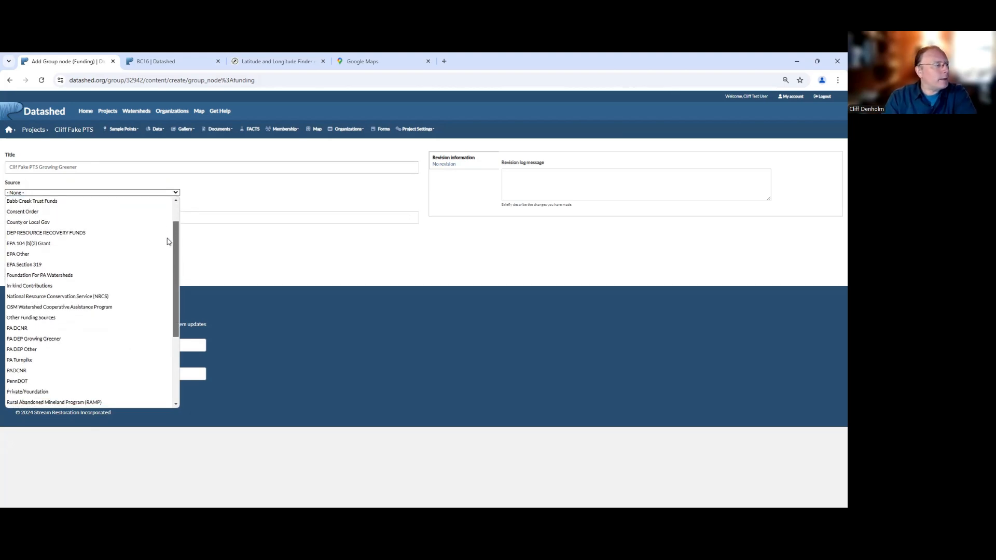
{"action": "left_click", "coordinate": [61, 341]}
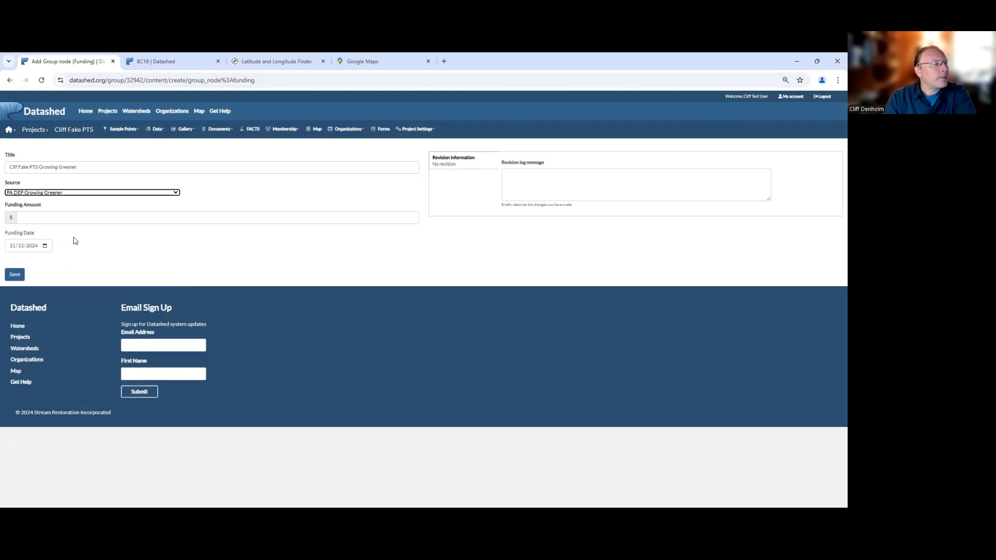
Replace the funding entry's title with the contact's first name followed by "GG 1".
{"action": "left_click", "coordinate": [97, 167]}
{"action": "key", "text": "BackSpace"}
{"action": "key", "text": "BackSpace"}
{"action": "key", "text": "BackSpace"}
{"action": "key", "text": "BackSpace"}
{"action": "key", "text": "BackSpace"}
{"action": "key", "text": "BackSpace"}
{"action": "key", "text": "BackSpace"}
{"action": "key", "text": "BackSpace"}
{"action": "key", "text": "BackSpace"}
{"action": "key", "text": "BackSpace"}
{"action": "key", "text": "BackSpace"}
{"action": "key", "text": "BackSpace"}
{"action": "key", "text": "BackSpace"}
{"action": "key", "text": "BackSpace"}
{"action": "key", "text": "BackSpace"}
{"action": "key", "text": "BackSpace"}
{"action": "key", "text": "BackSpace"}
{"action": "key", "text": "BackSpace"}
{"action": "key", "text": "BackSpace"}
{"action": "key", "text": "BackSpace"}
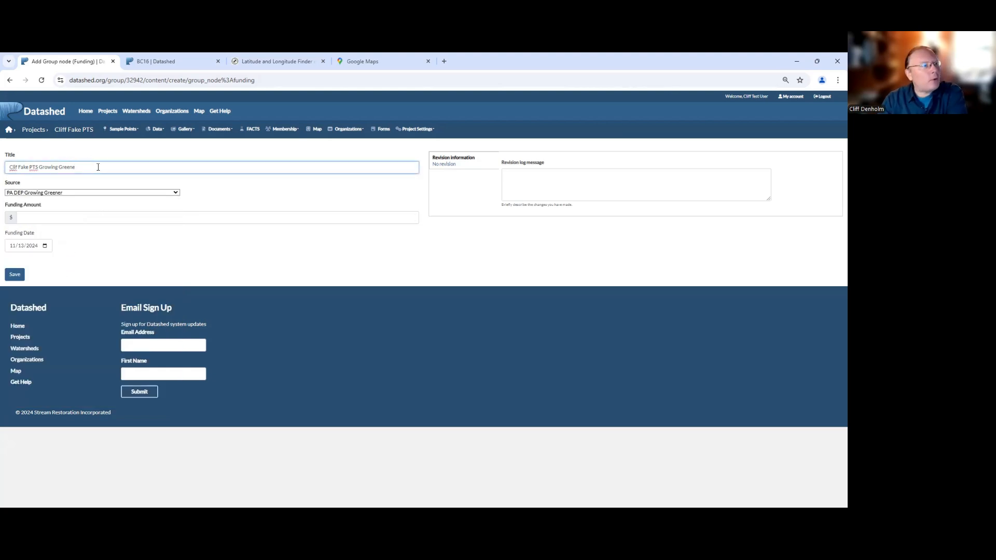
{"action": "key", "text": "BackSpace"}
{"action": "key", "text": "BackSpace"}
{"action": "key", "text": "BackSpace"}
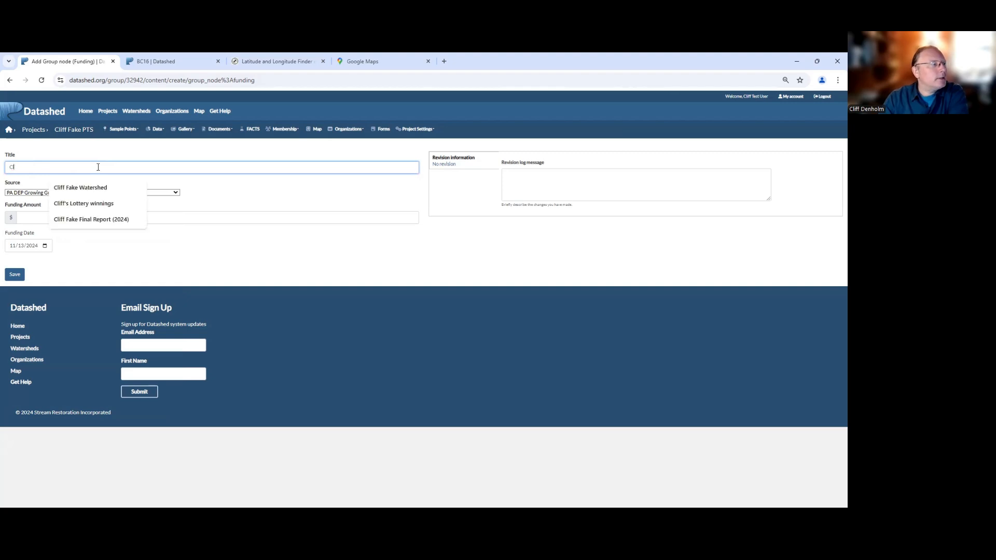
{"action": "key", "text": "BackSpace"}
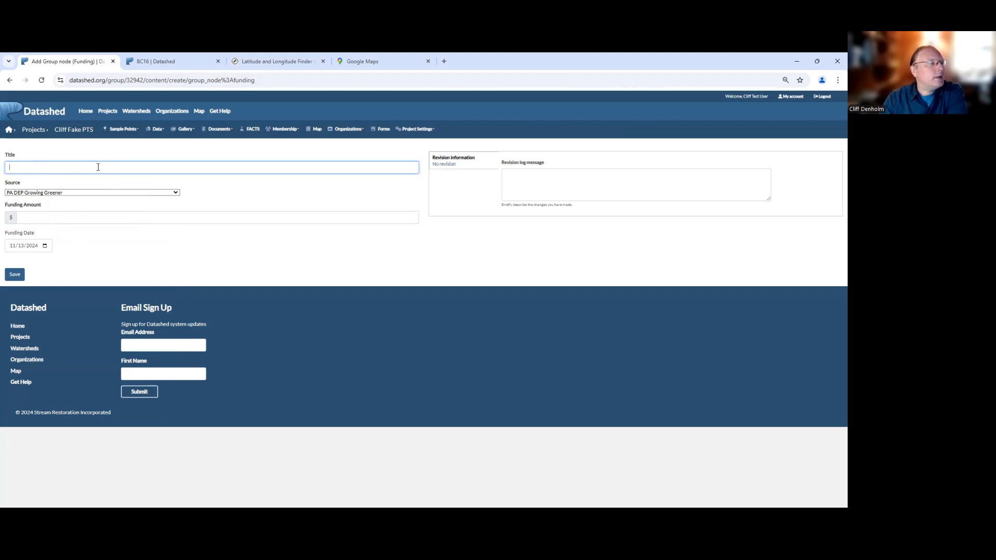
{"action": "type", "text": "Cliff"}
{"action": "type", "text": "F"}
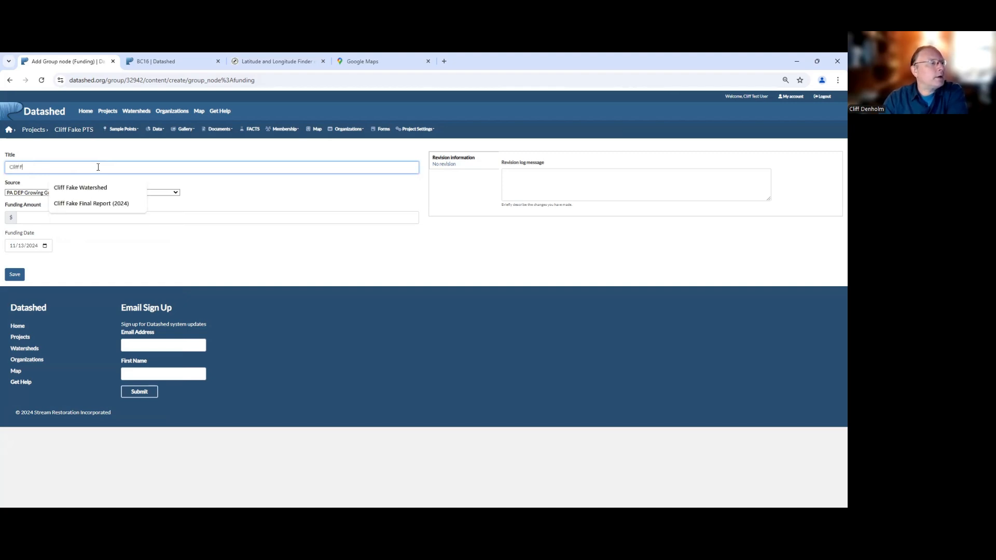
{"action": "key", "text": "BackSpace"}
{"action": "type", "text": "GG 1"}
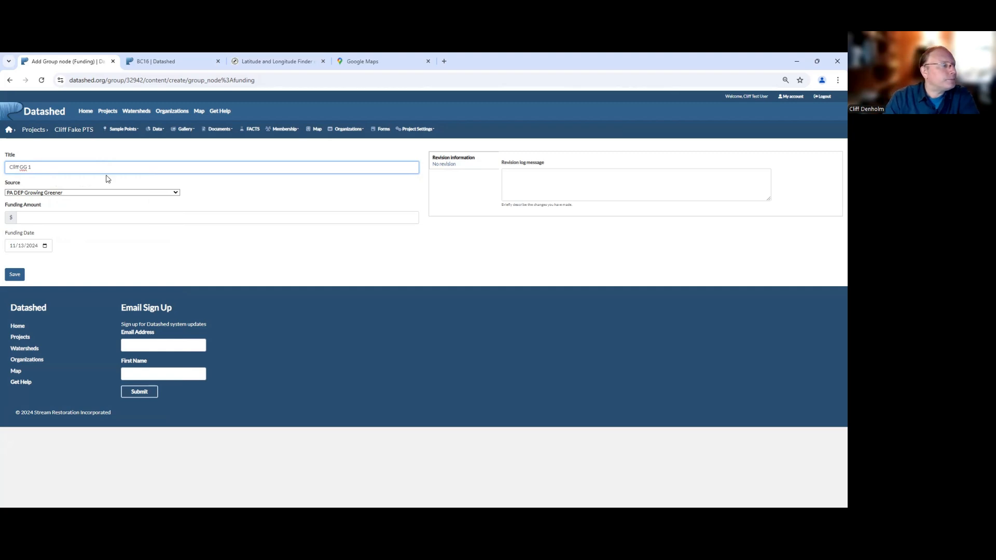
Set the Funding Amount to 400000 and the Funding Date to 01/11/2021, and save the funding entry.
{"action": "left_click", "coordinate": [41, 218]}
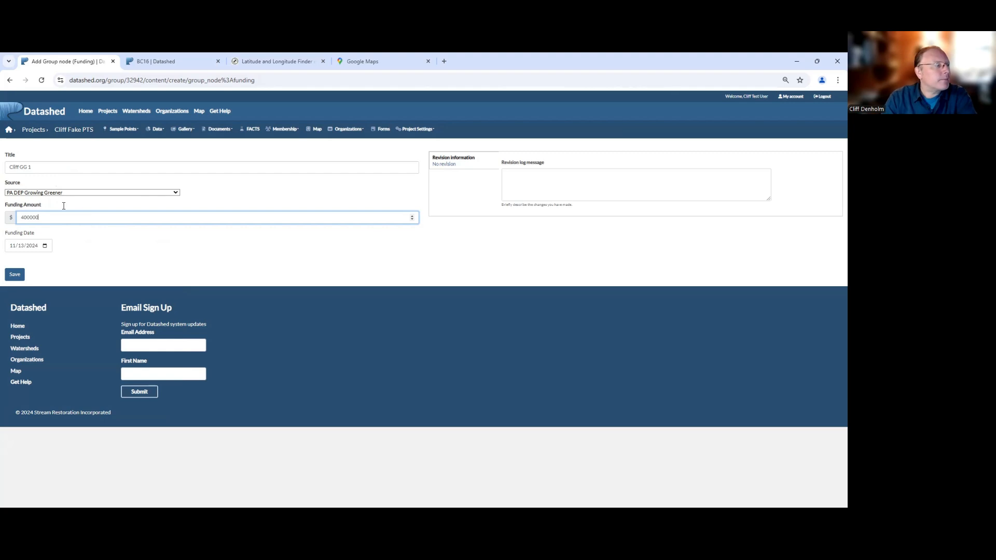
{"action": "left_click", "coordinate": [45, 246]}
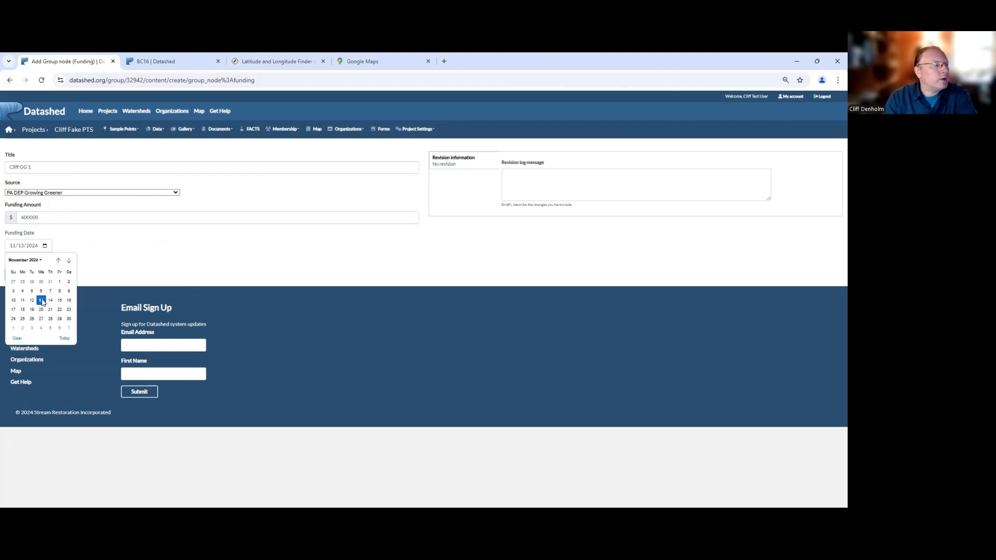
{"action": "left_click", "coordinate": [34, 262]}
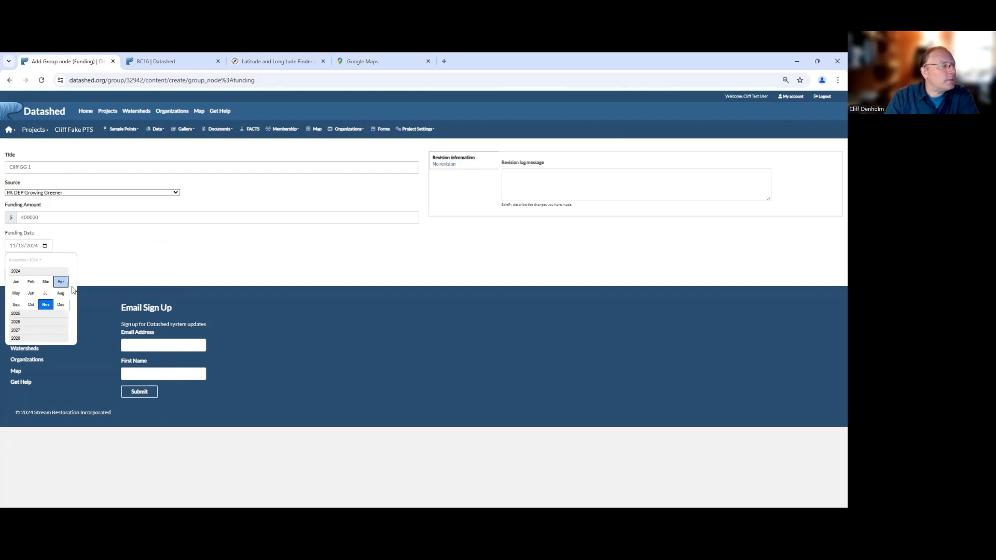
{"action": "scroll", "coordinate": [72, 307], "scroll_direction": "up", "scroll_amount": 3}
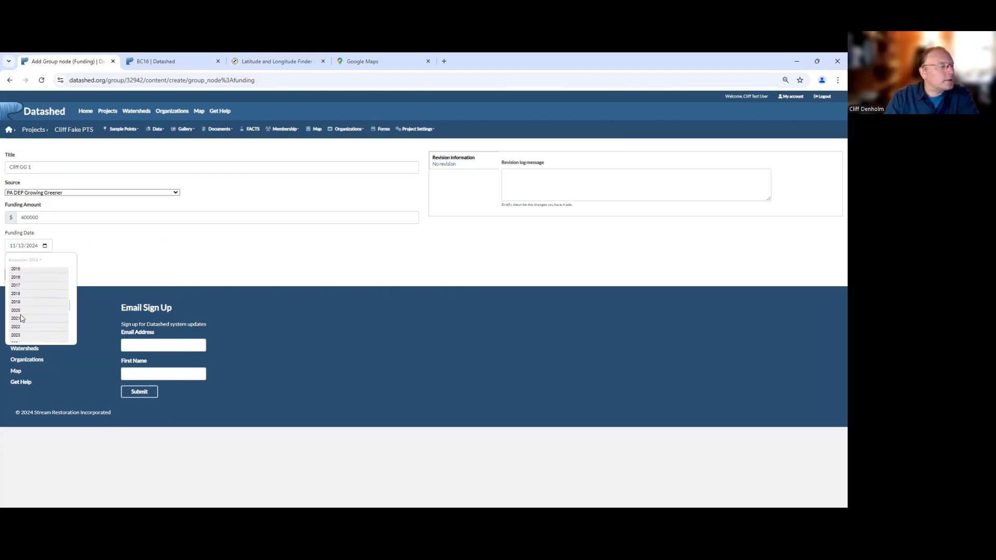
{"action": "left_click", "coordinate": [21, 320]}
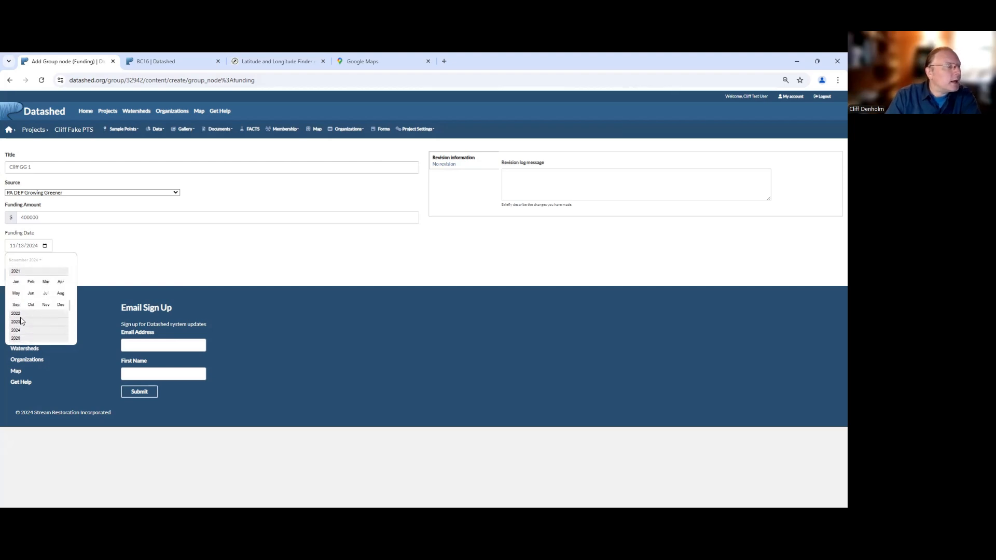
{"action": "left_click", "coordinate": [20, 283]}
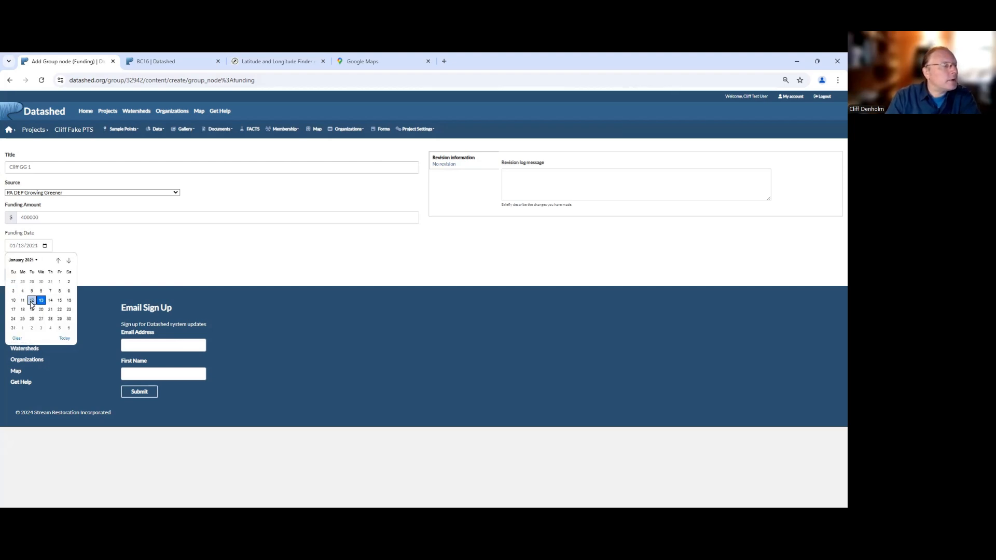
{"action": "left_click", "coordinate": [23, 300]}
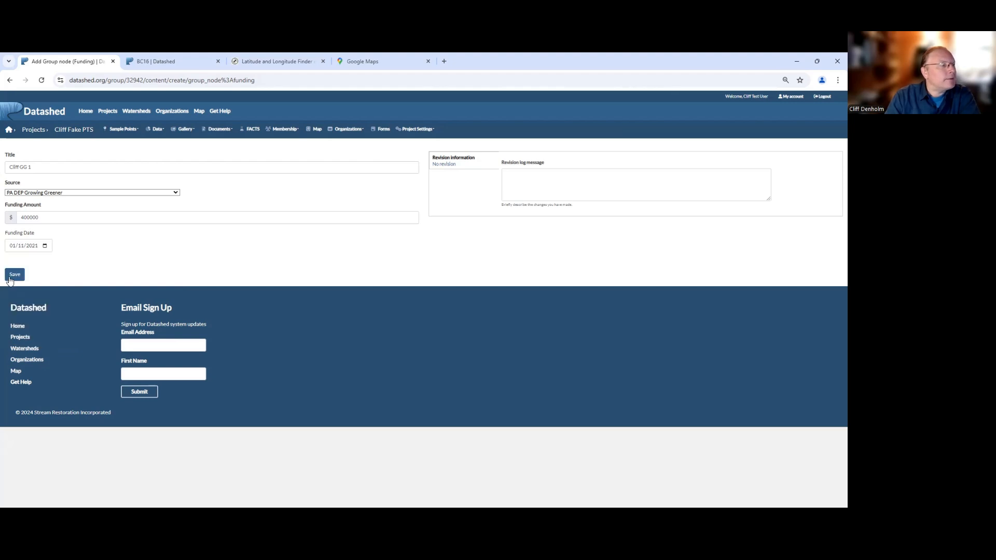
{"action": "left_click", "coordinate": [13, 276]}
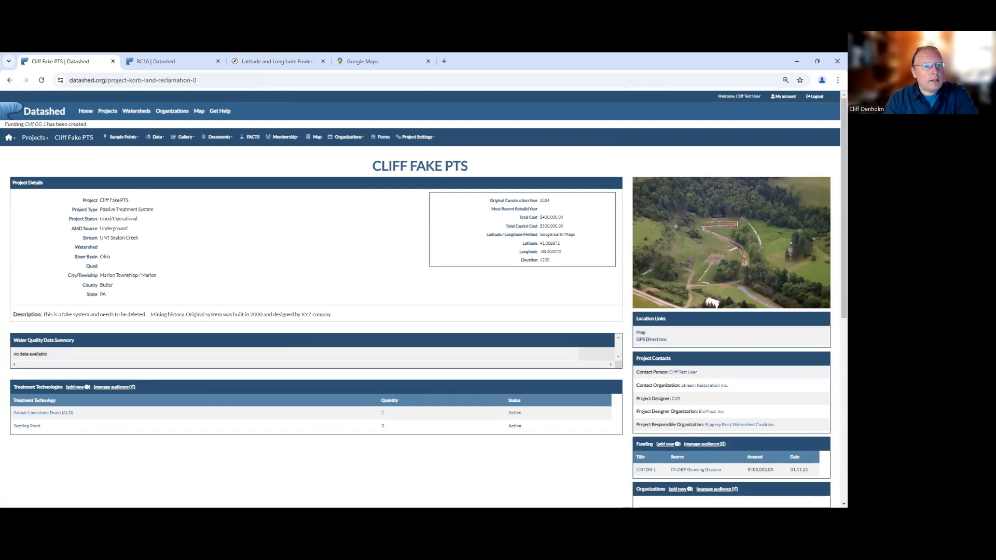
Start a second funding entry for the project and title it with the contact's first name followed by "GG2".
{"action": "scroll", "coordinate": [832, 161], "scroll_direction": "down", "scroll_amount": 3}
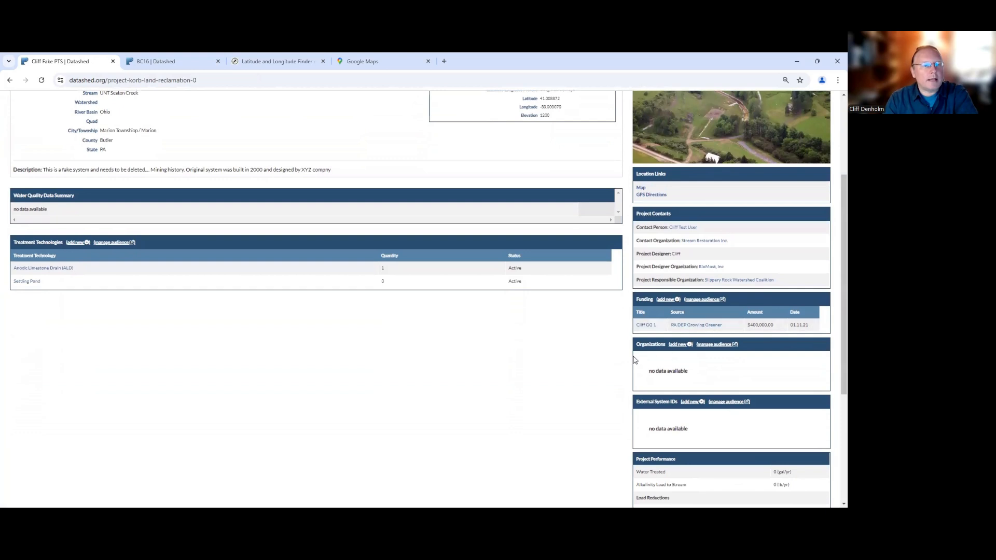
{"action": "left_click", "coordinate": [661, 301]}
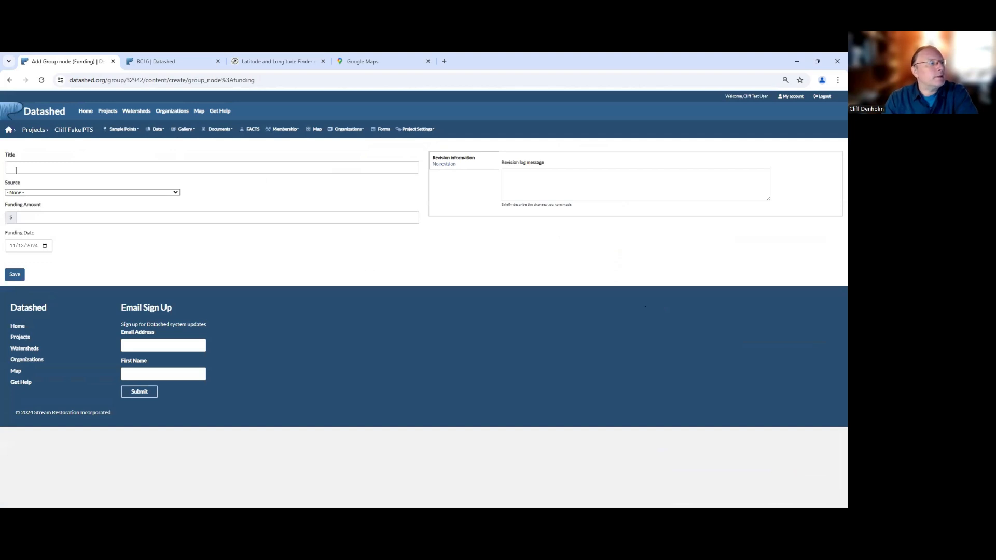
{"action": "left_click", "coordinate": [16, 170]}
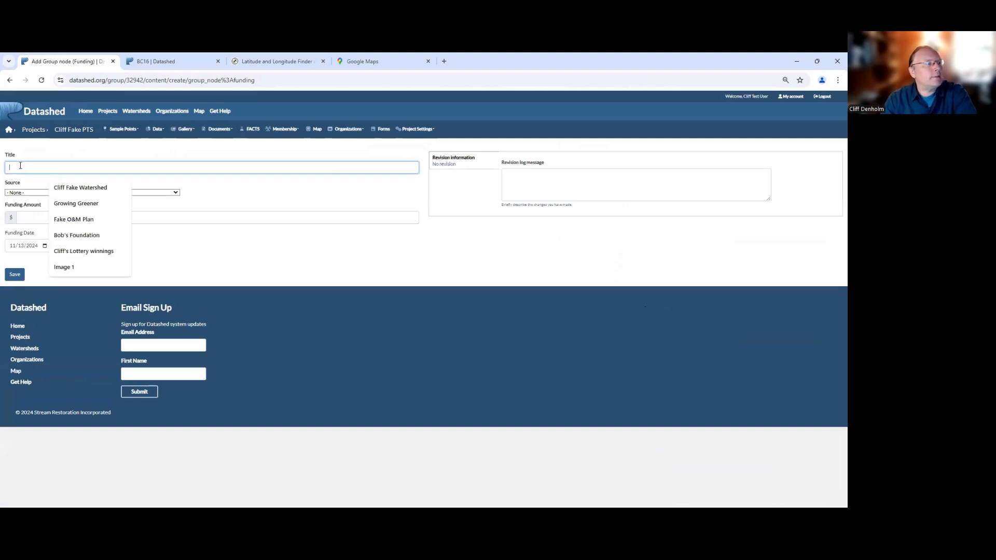
{"action": "type", "text": "Clif"}
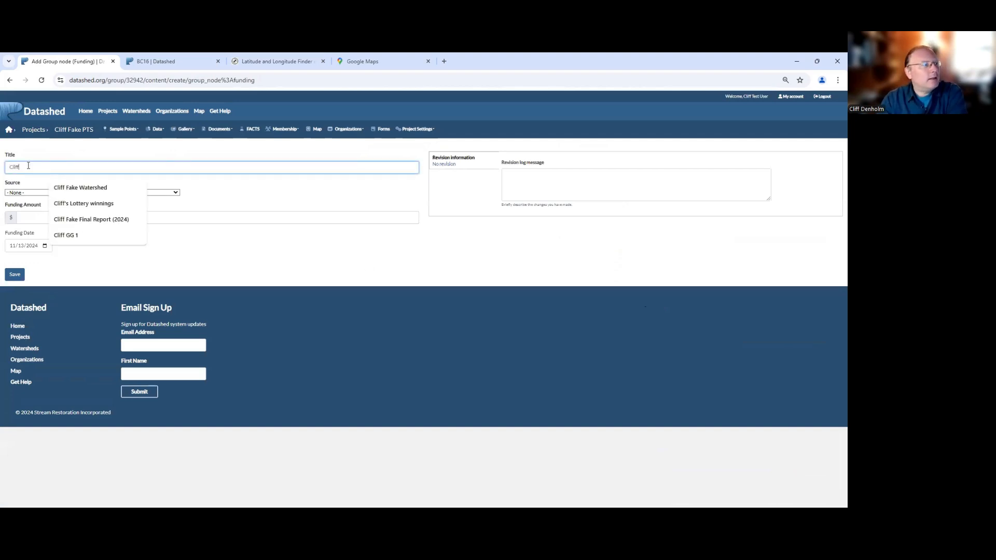
{"action": "type", "text": "f GG2"}
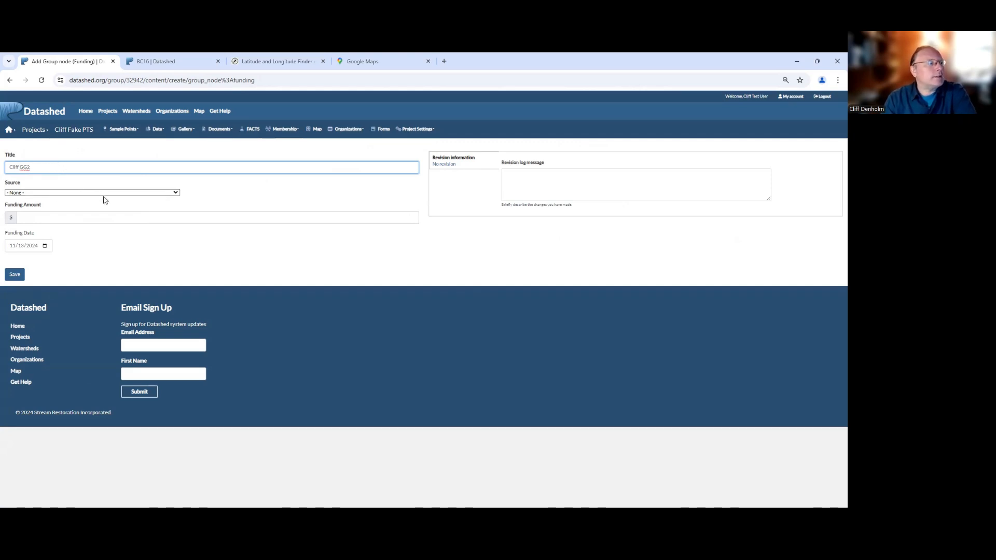
Choose PA DEP Growing Greener as the Source, set the Funding Amount to 500000 and save the entry.
{"action": "left_click", "coordinate": [175, 193]}
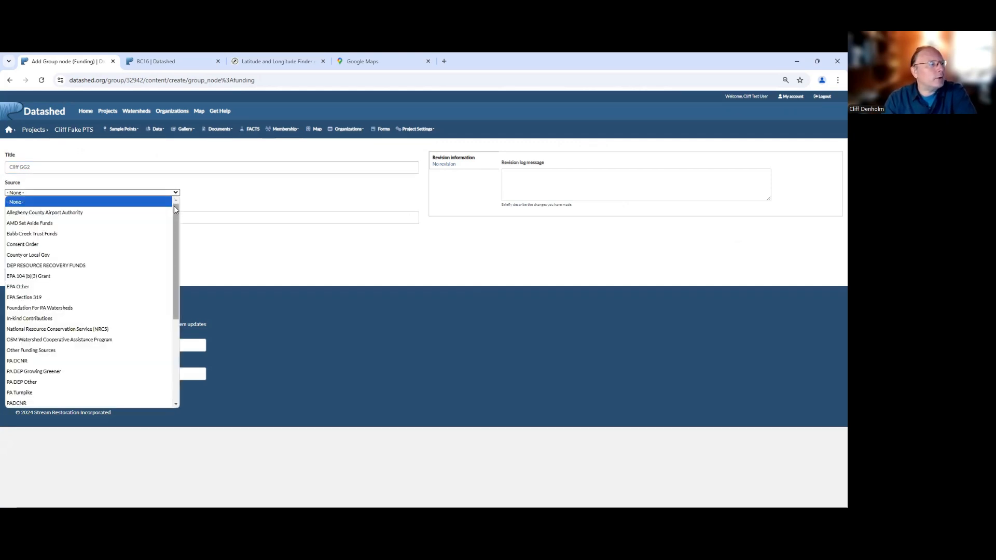
{"action": "scroll", "coordinate": [104, 259], "scroll_direction": "down", "scroll_amount": 2}
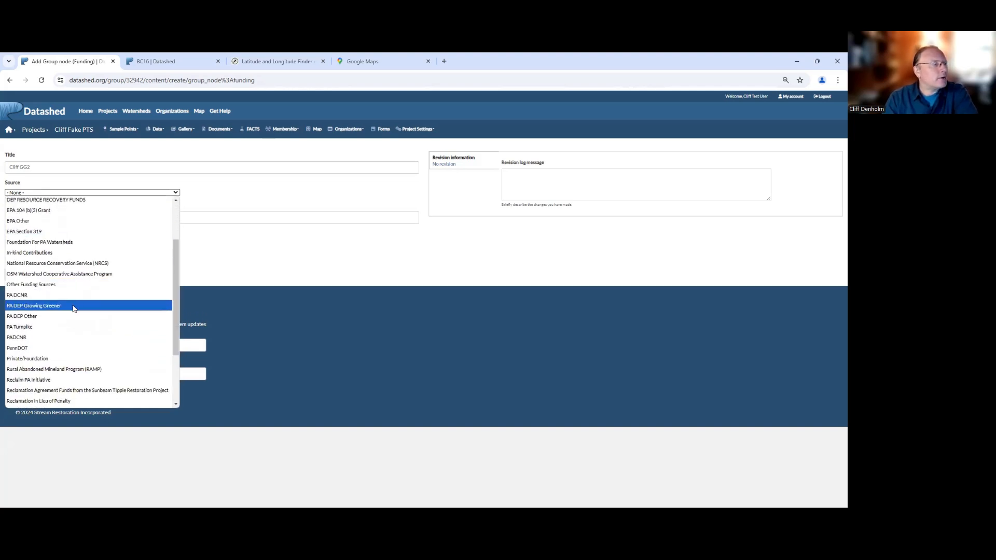
{"action": "left_click", "coordinate": [73, 308]}
{"action": "left_click", "coordinate": [48, 217]}
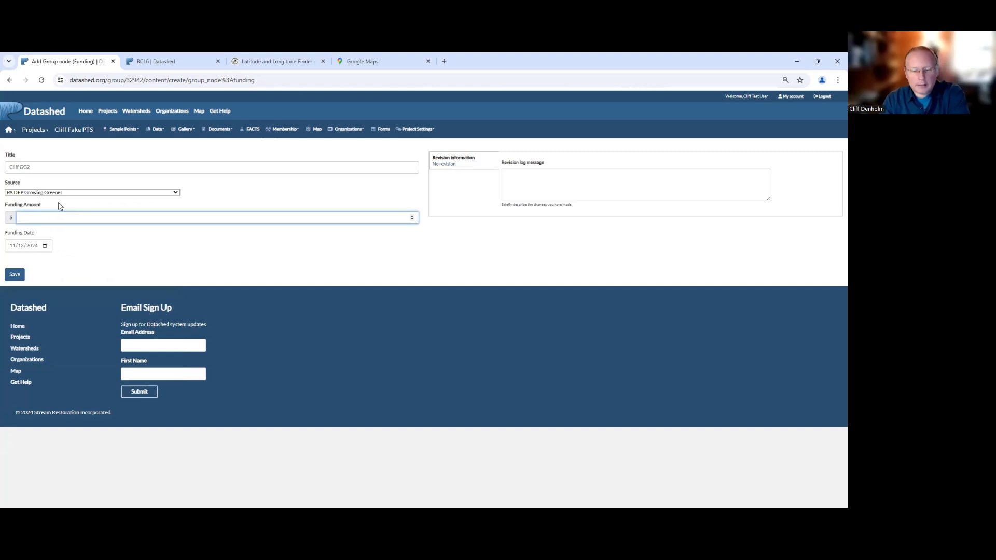
{"action": "type", "text": "500000"}
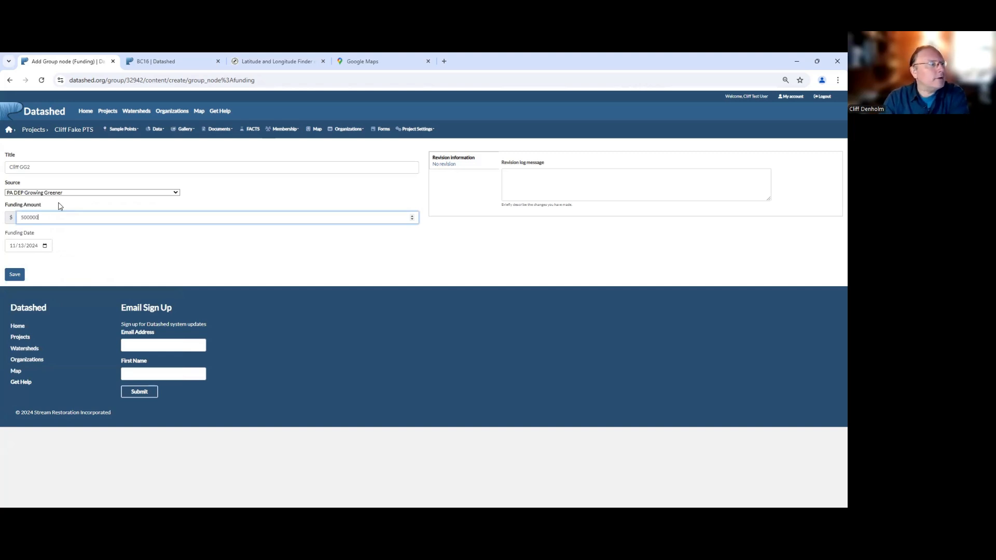
{"action": "left_click", "coordinate": [15, 279]}
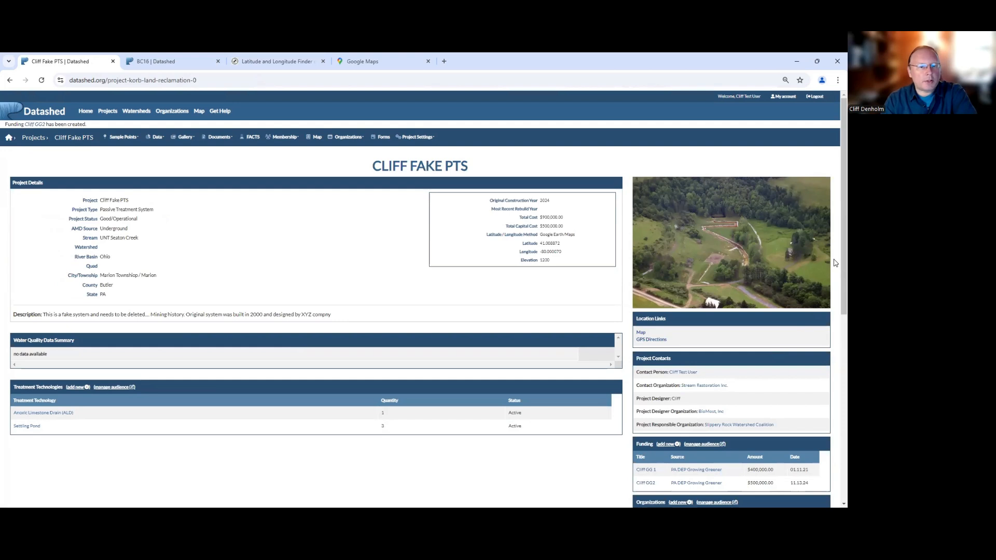
Start a third funding entry for the project and choose Other Funding Sources as its Source.
{"action": "scroll", "coordinate": [835, 263], "scroll_direction": "down", "scroll_amount": 1}
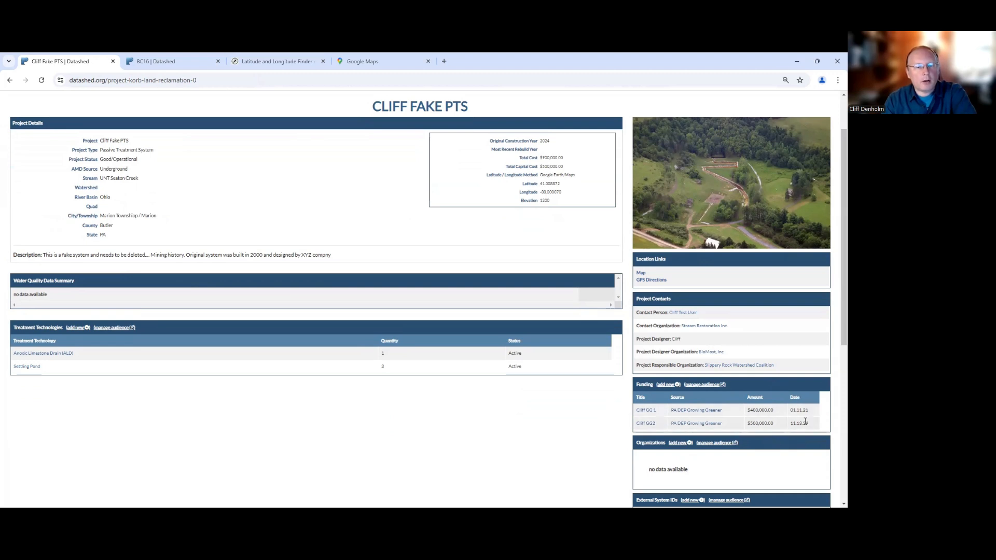
{"action": "scroll", "coordinate": [835, 327], "scroll_direction": "up", "scroll_amount": 2}
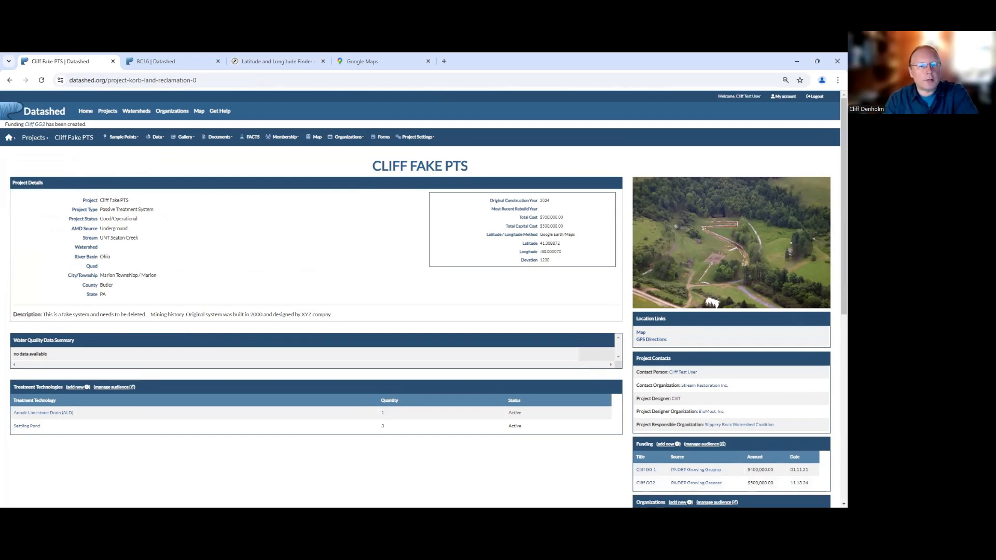
{"action": "scroll", "coordinate": [836, 285], "scroll_direction": "down", "scroll_amount": 2}
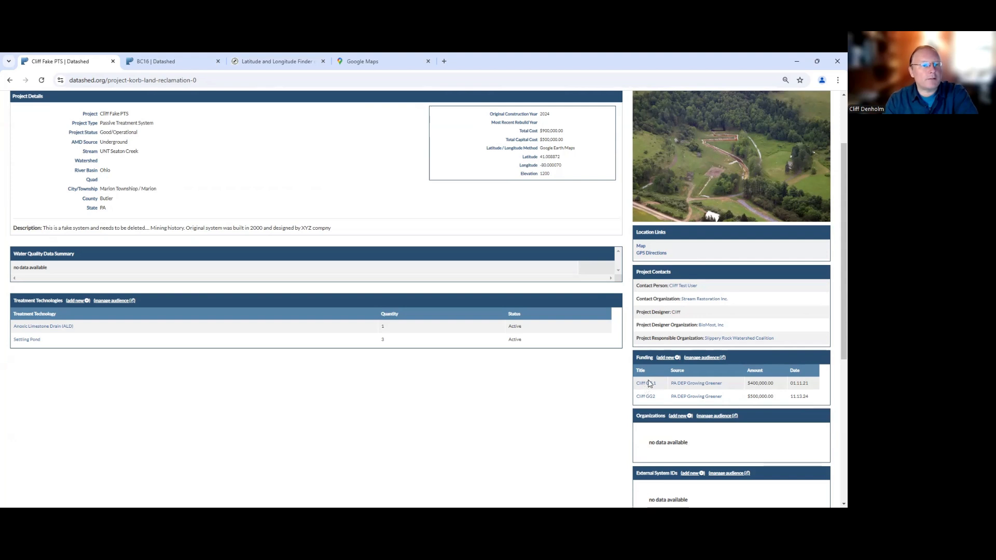
{"action": "left_click", "coordinate": [668, 360]}
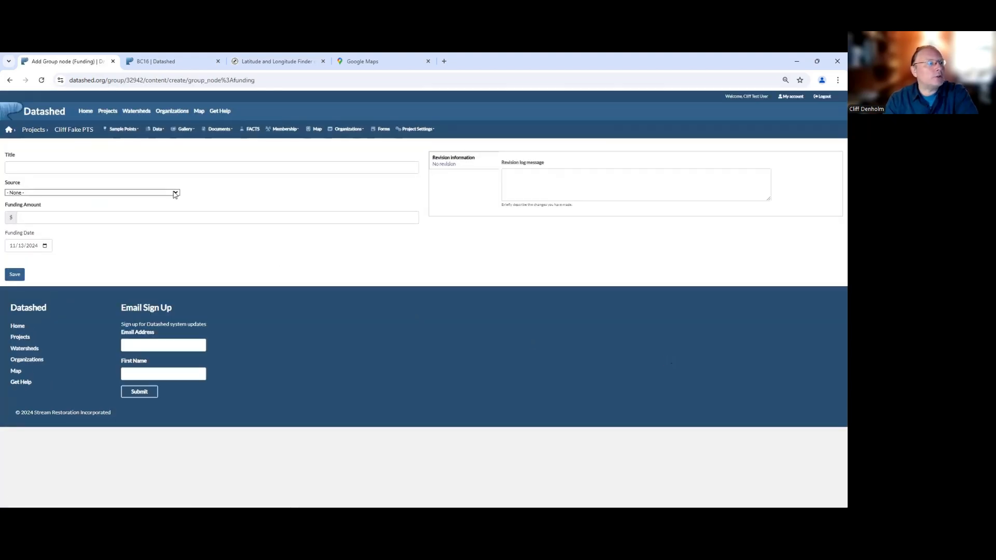
{"action": "left_click", "coordinate": [176, 193]}
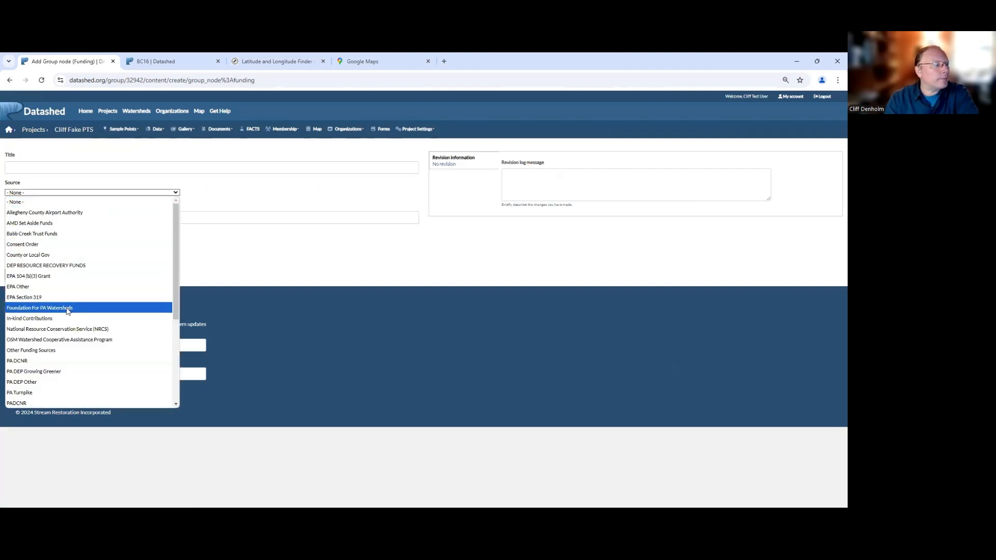
{"action": "scroll", "coordinate": [169, 298], "scroll_direction": "down", "scroll_amount": 2}
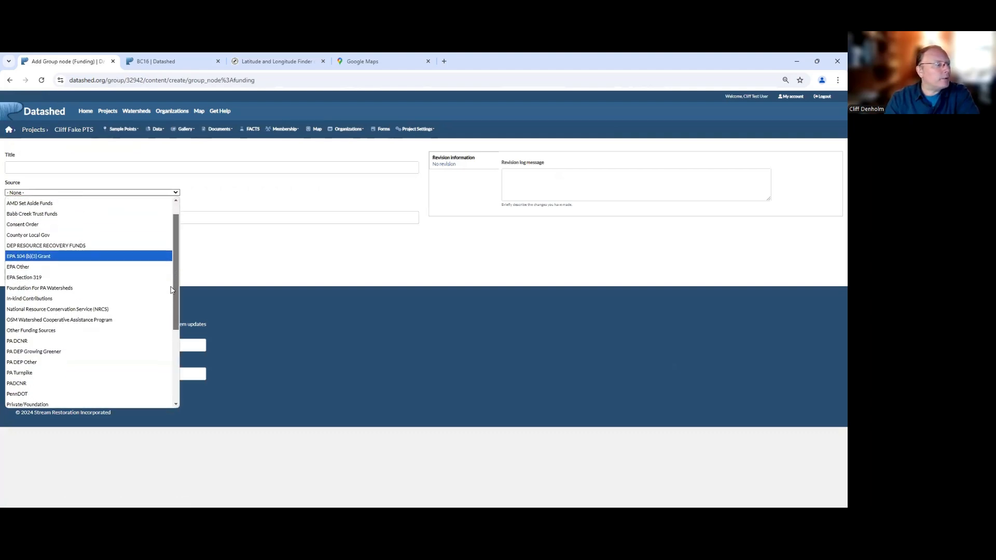
{"action": "scroll", "coordinate": [169, 300], "scroll_direction": "down", "scroll_amount": 3}
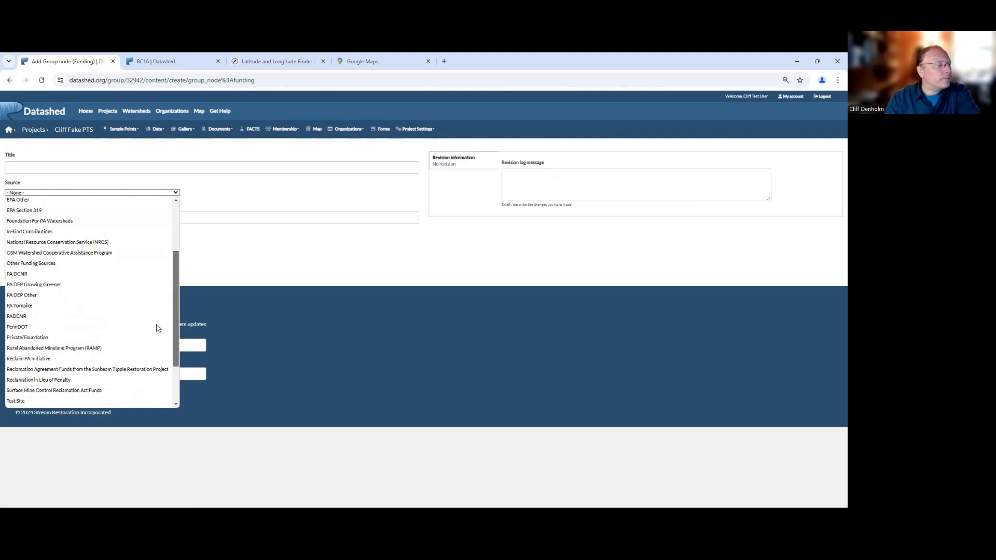
{"action": "left_click", "coordinate": [51, 263]}
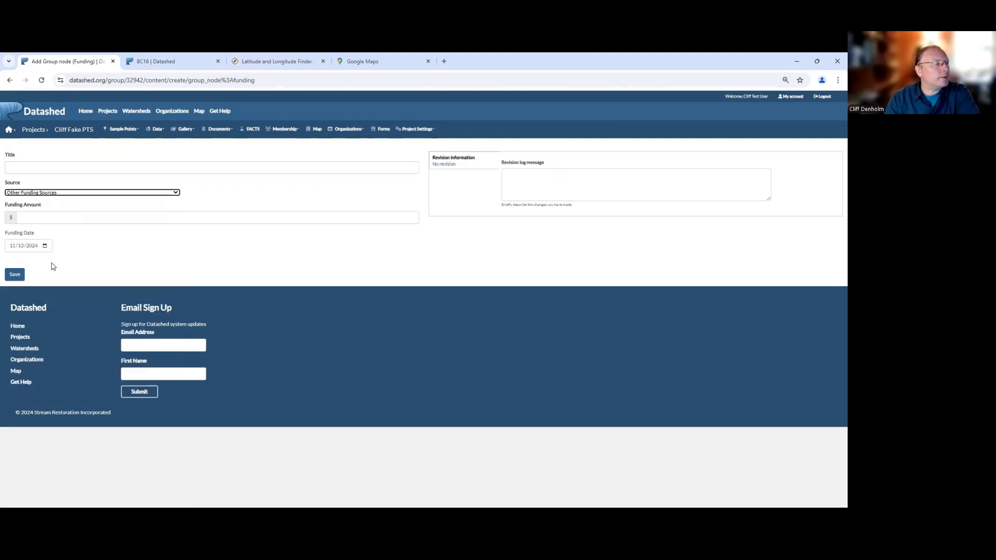
Set the entry's Funding Amount to 3000 and title it with the contact's first name in possessive form followed by "cash".
{"action": "left_click", "coordinate": [27, 217]}
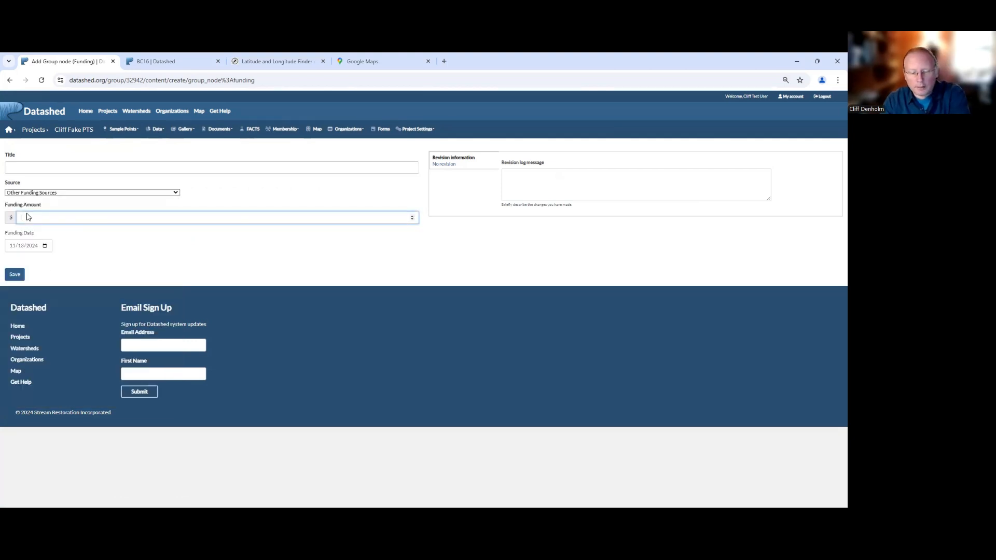
{"action": "type", "text": "3000"}
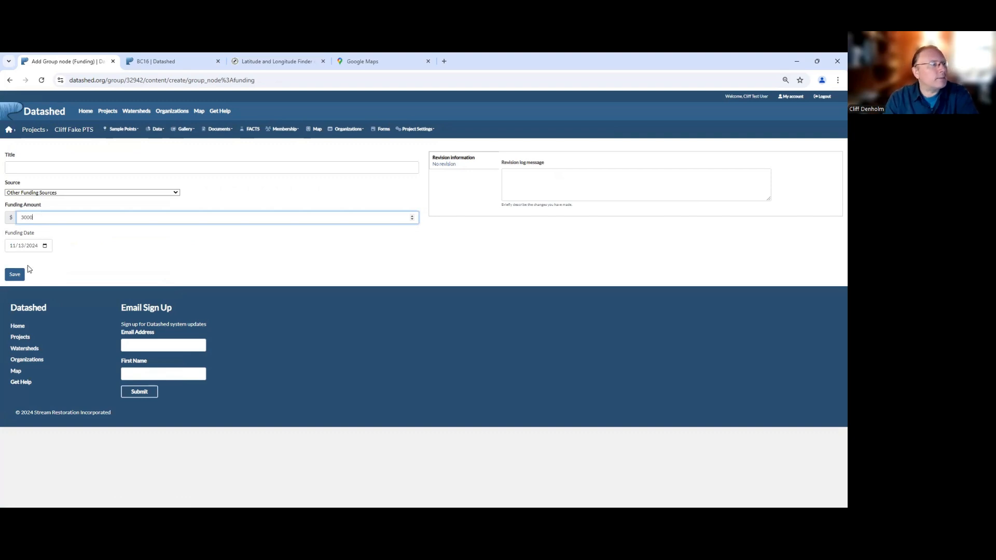
{"action": "left_click", "coordinate": [15, 274]}
{"action": "left_click", "coordinate": [37, 166]}
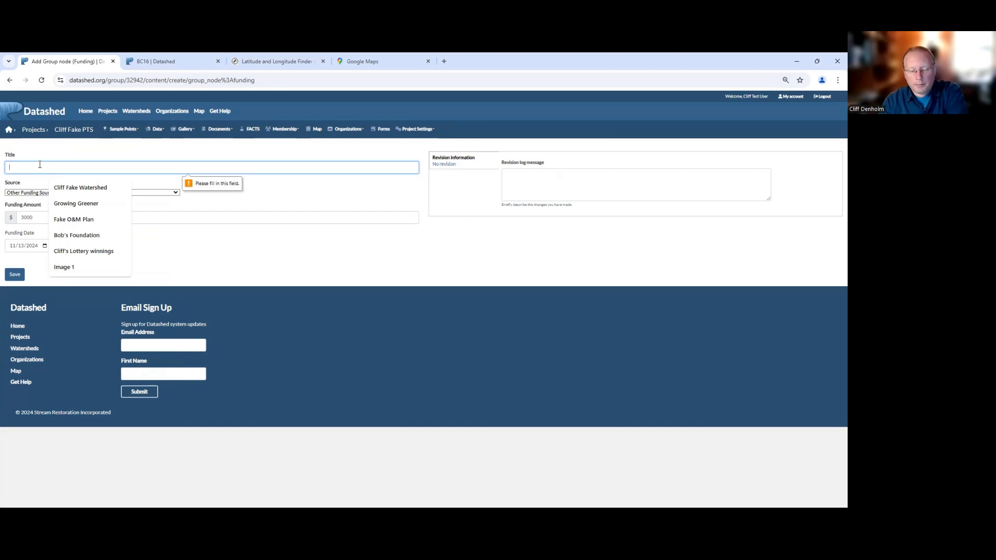
{"action": "type", "text": "Cliffs cash"}
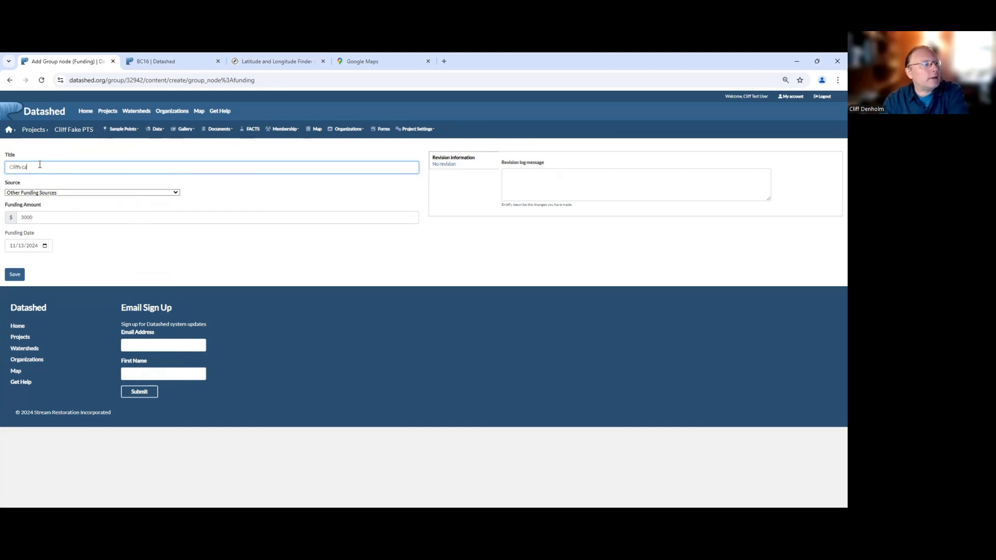
Save the third funding entry and review the project's Funding table.
{"action": "left_click", "coordinate": [14, 279]}
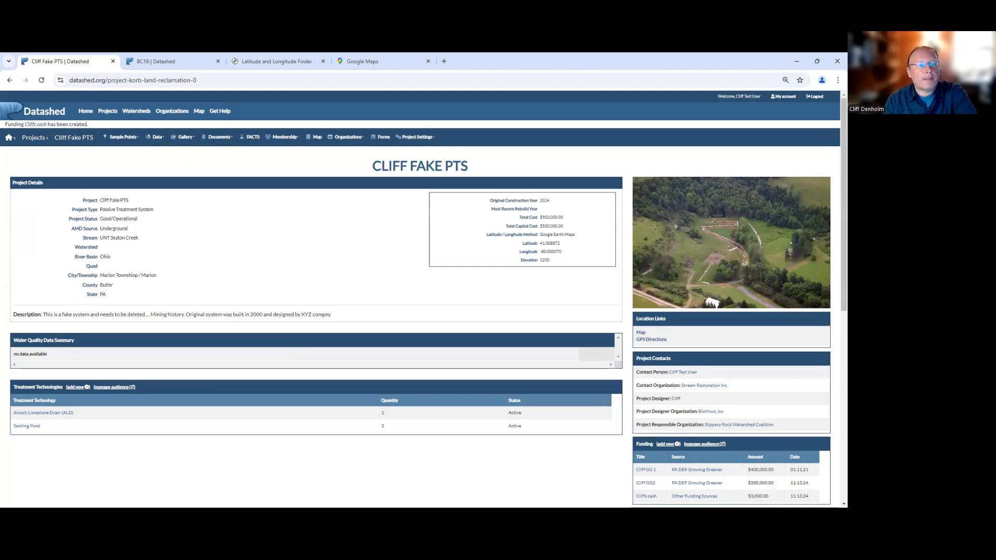
{"action": "scroll", "coordinate": [835, 174], "scroll_direction": "down", "scroll_amount": 3}
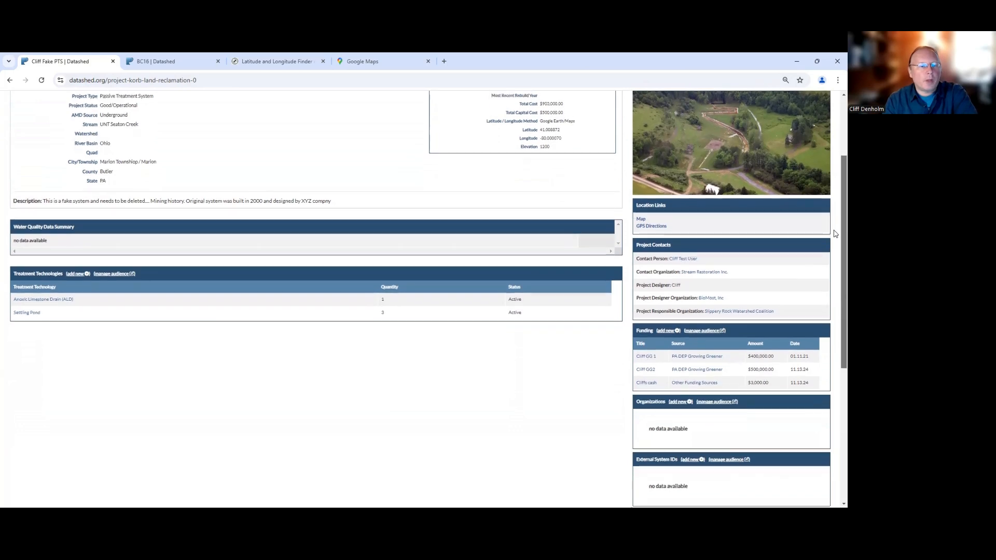
{"action": "scroll", "coordinate": [832, 260], "scroll_direction": "down", "scroll_amount": 1}
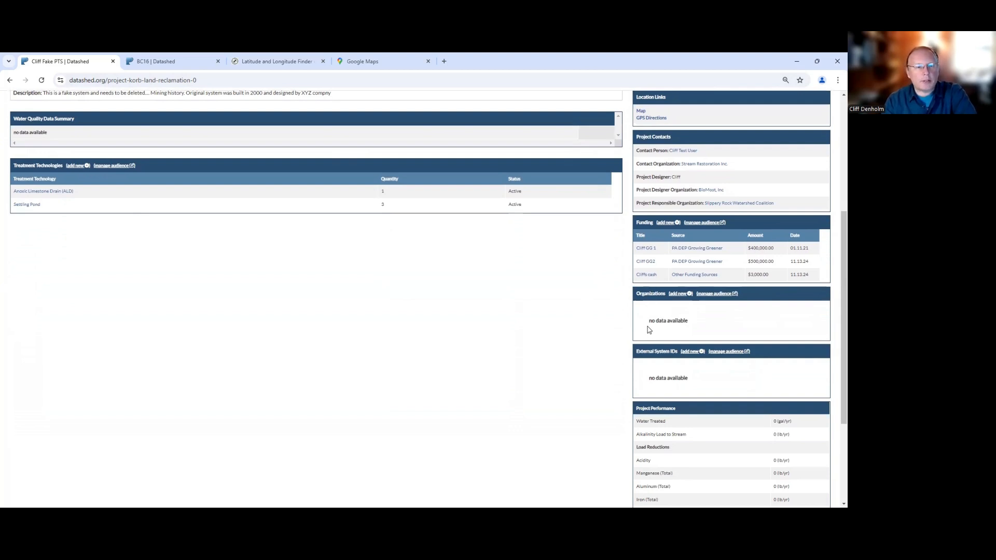
Examine the fields of a new organization entry for the project, leave it unsaved and review the remaining sections of the project page.
{"action": "left_click", "coordinate": [675, 295]}
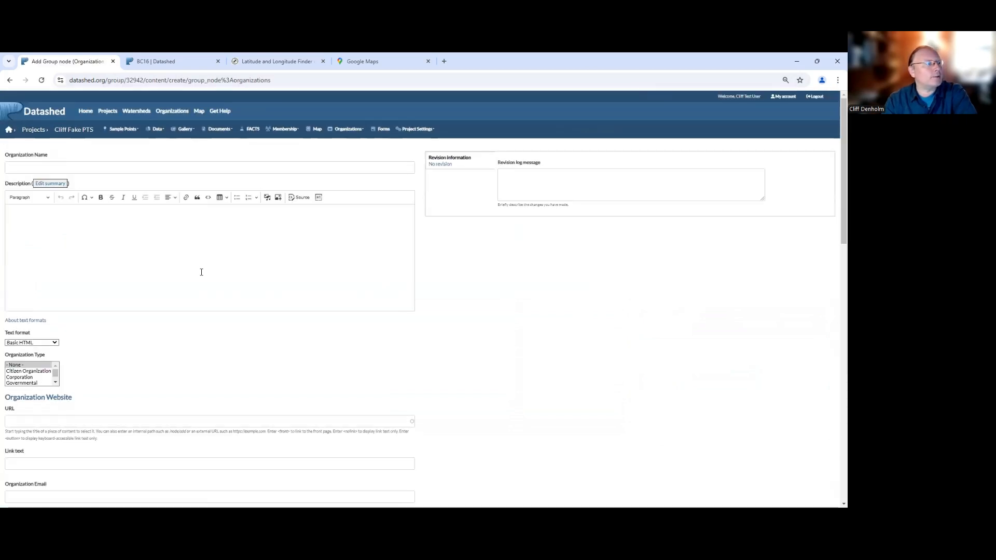
{"action": "left_click", "coordinate": [46, 165]}
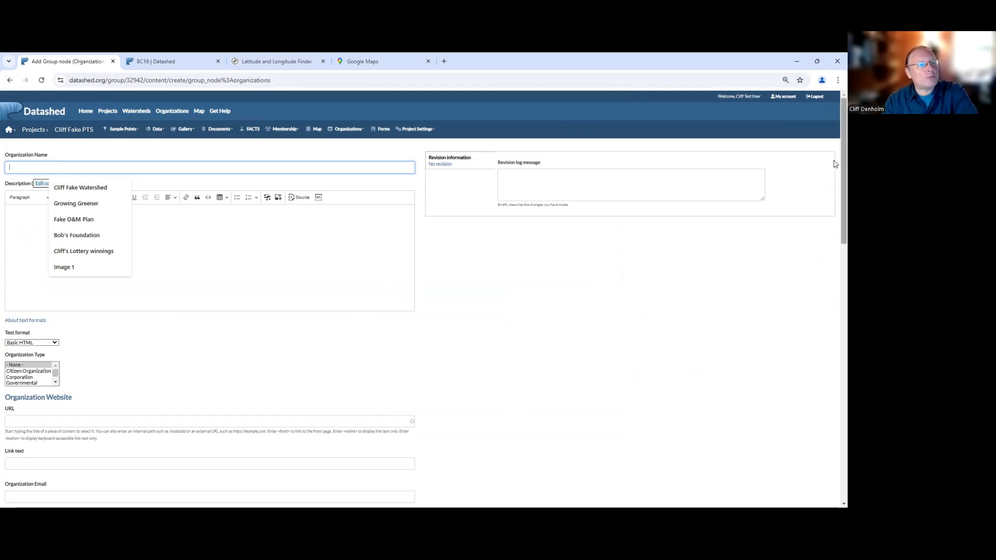
{"action": "scroll", "coordinate": [833, 226], "scroll_direction": "down", "scroll_amount": 4}
{"action": "scroll", "coordinate": [824, 207], "scroll_direction": "up", "scroll_amount": 4}
{"action": "scroll", "coordinate": [818, 165], "scroll_direction": "up", "scroll_amount": 1}
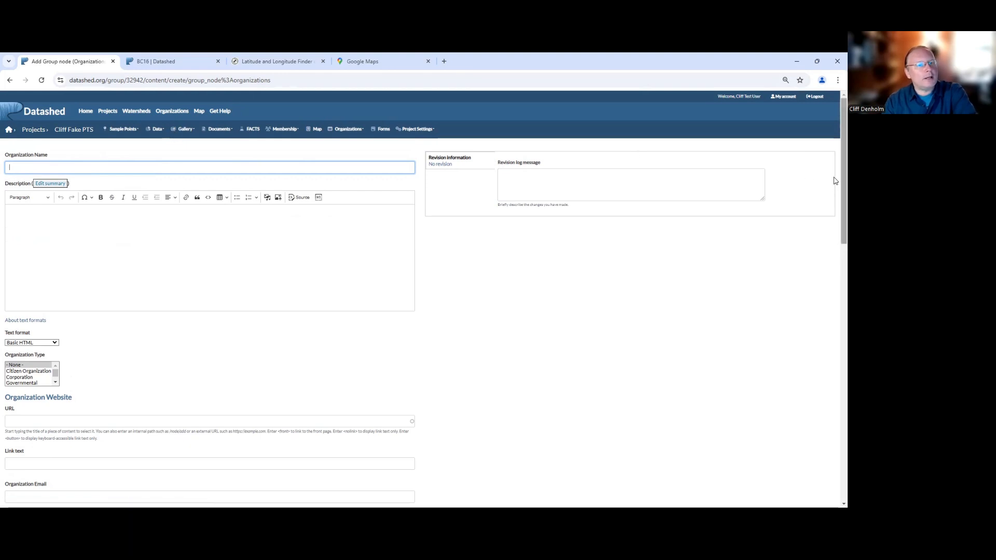
{"action": "scroll", "coordinate": [836, 184], "scroll_direction": "down", "scroll_amount": 1}
{"action": "scroll", "coordinate": [835, 186], "scroll_direction": "down", "scroll_amount": 7}
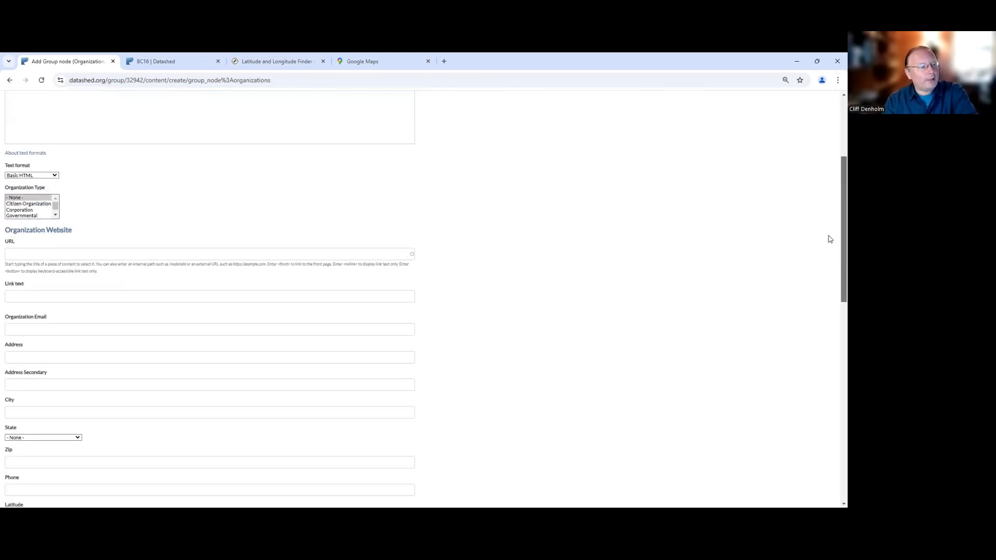
{"action": "scroll", "coordinate": [811, 332], "scroll_direction": "down", "scroll_amount": 2}
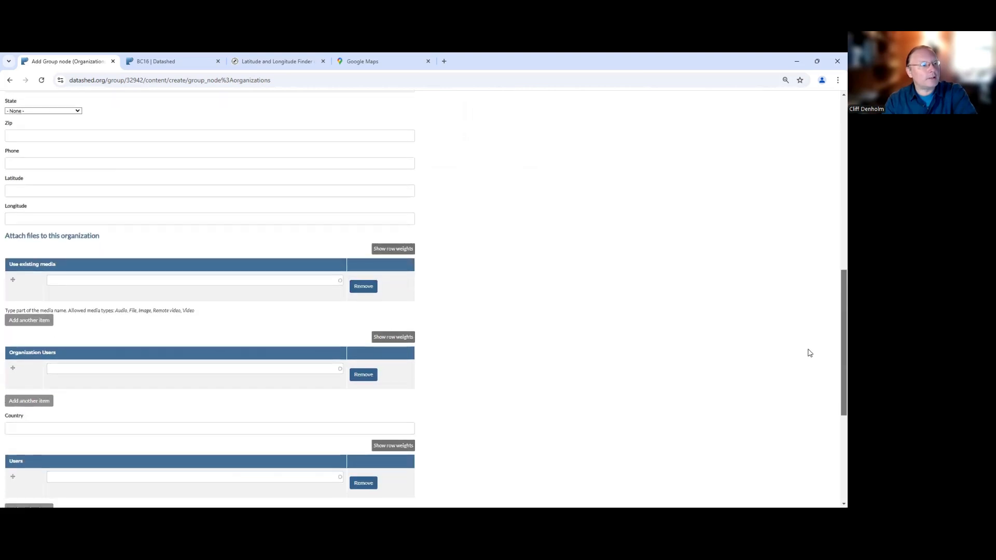
{"action": "scroll", "coordinate": [800, 298], "scroll_direction": "up", "scroll_amount": 9}
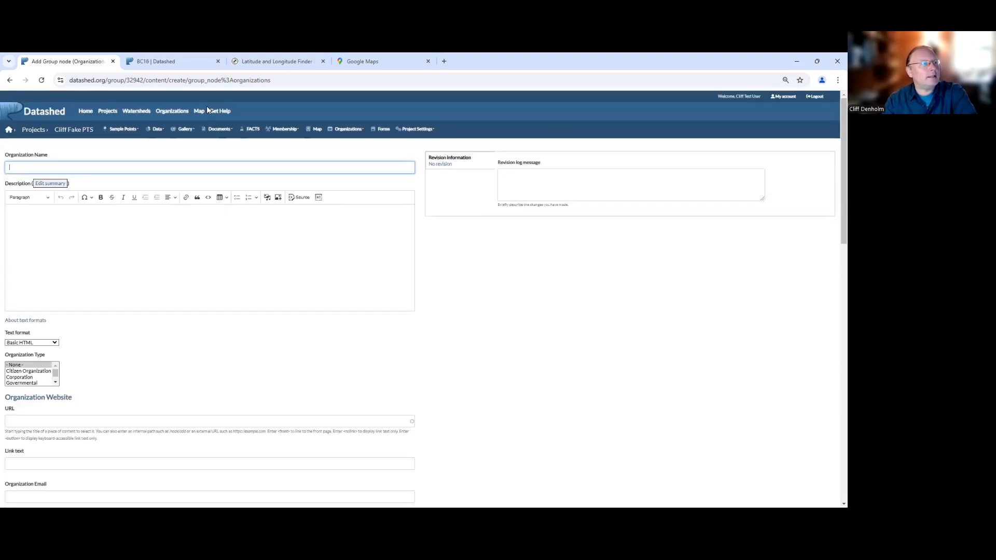
{"action": "left_click", "coordinate": [10, 80]}
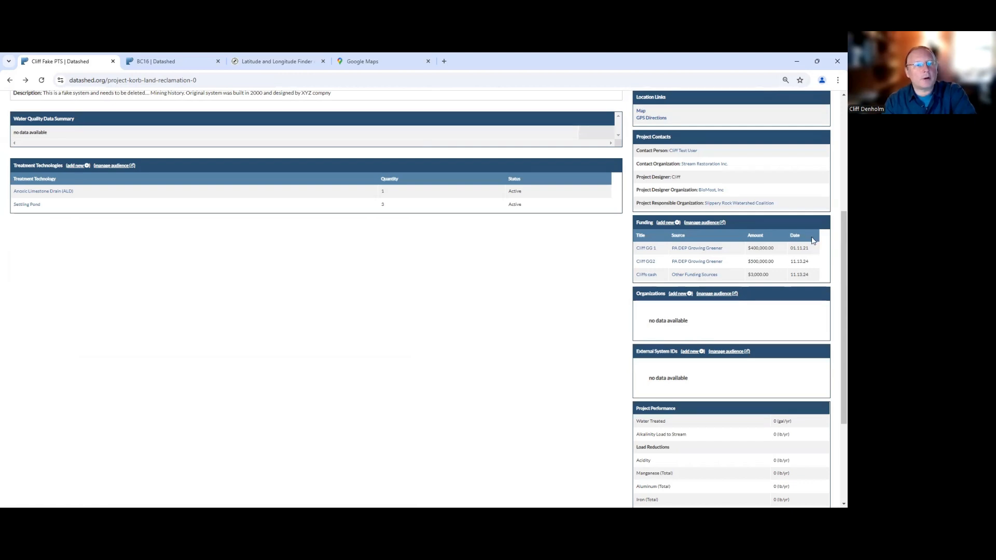
{"action": "scroll", "coordinate": [835, 244], "scroll_direction": "down", "scroll_amount": 2}
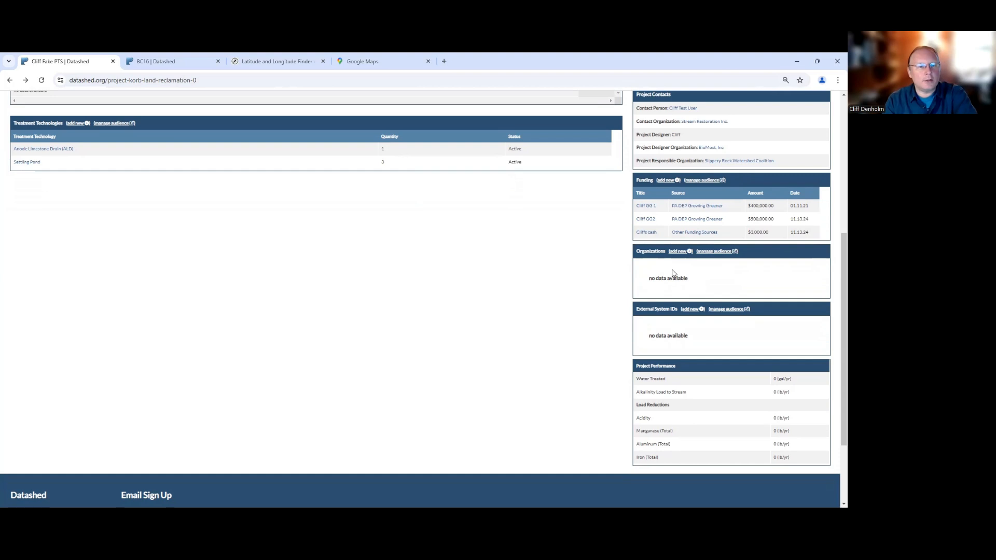
{"action": "scroll", "coordinate": [835, 272], "scroll_direction": "down", "scroll_amount": 1}
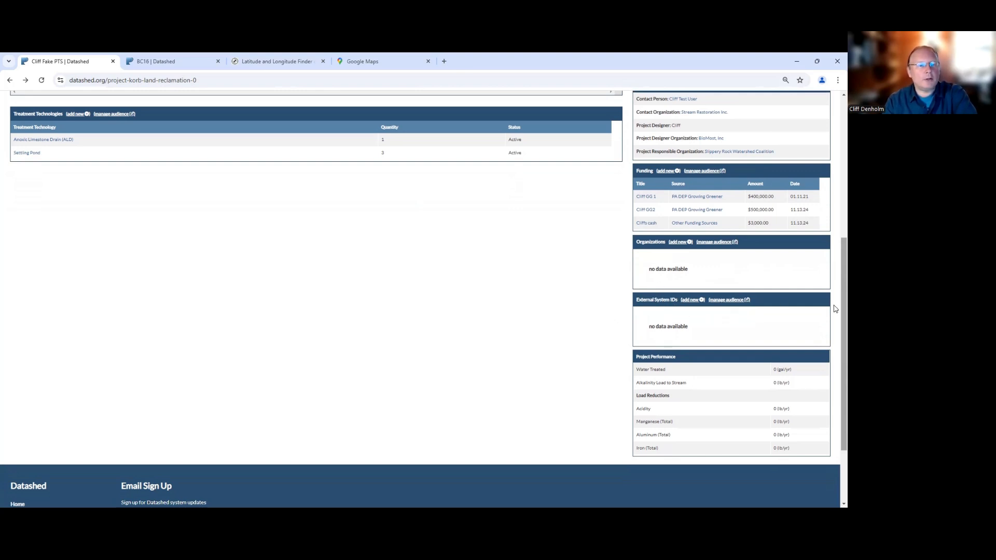
{"action": "left_click_drag", "start_coordinate": [842, 305], "coordinate": [834, 130]}
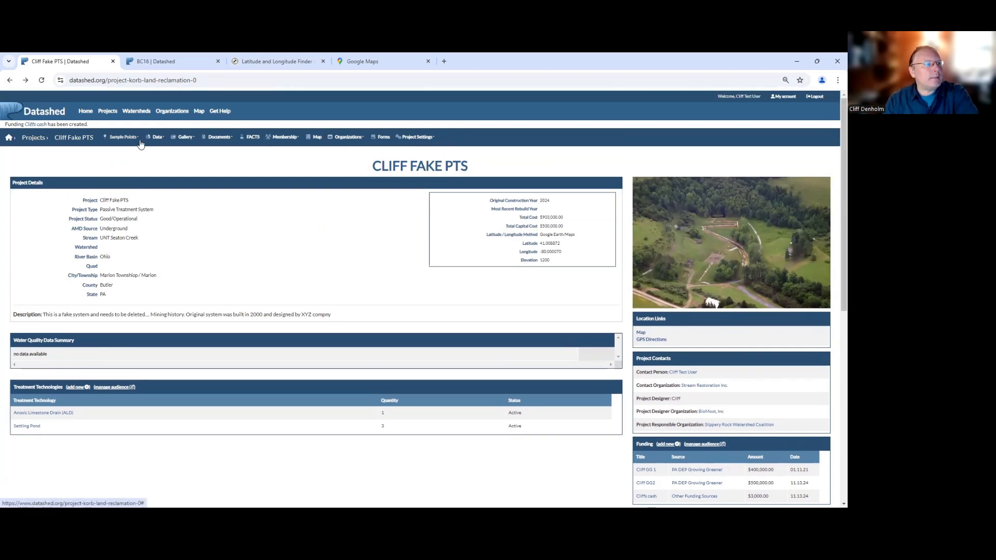
Start a new gallery image for the project named "Image 1" and attach the photo Fake Project Photo 1.jpg.
{"action": "left_click", "coordinate": [188, 141]}
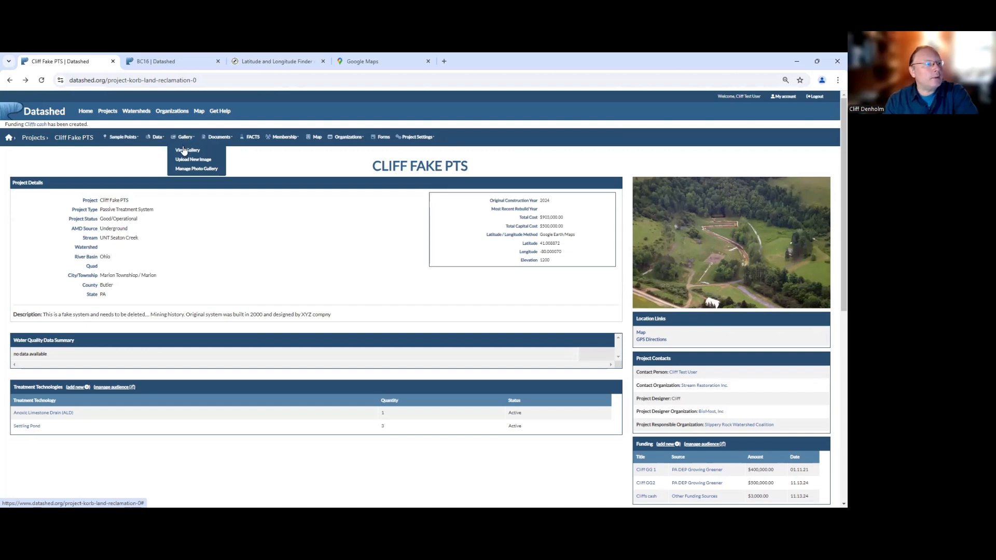
{"action": "left_click", "coordinate": [184, 160]}
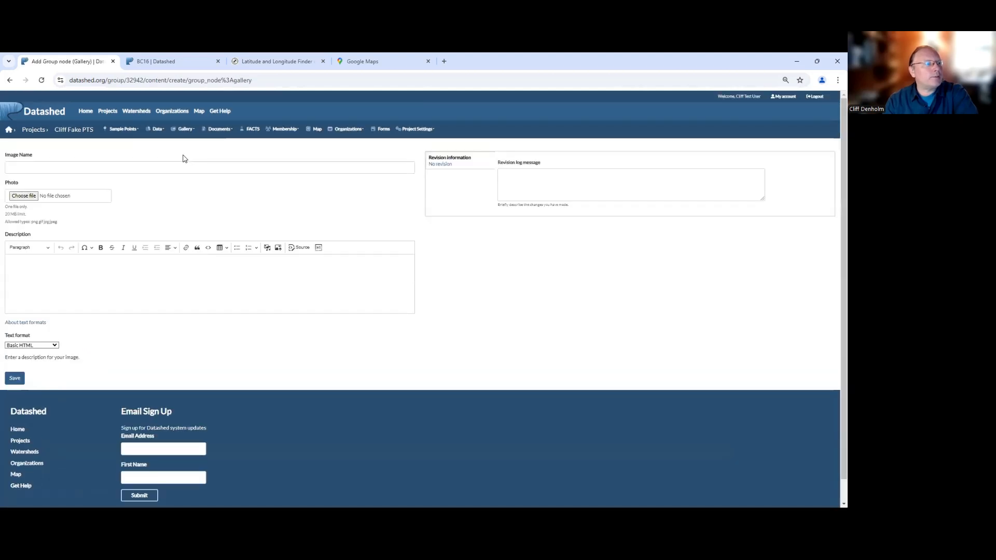
{"action": "left_click", "coordinate": [53, 168]}
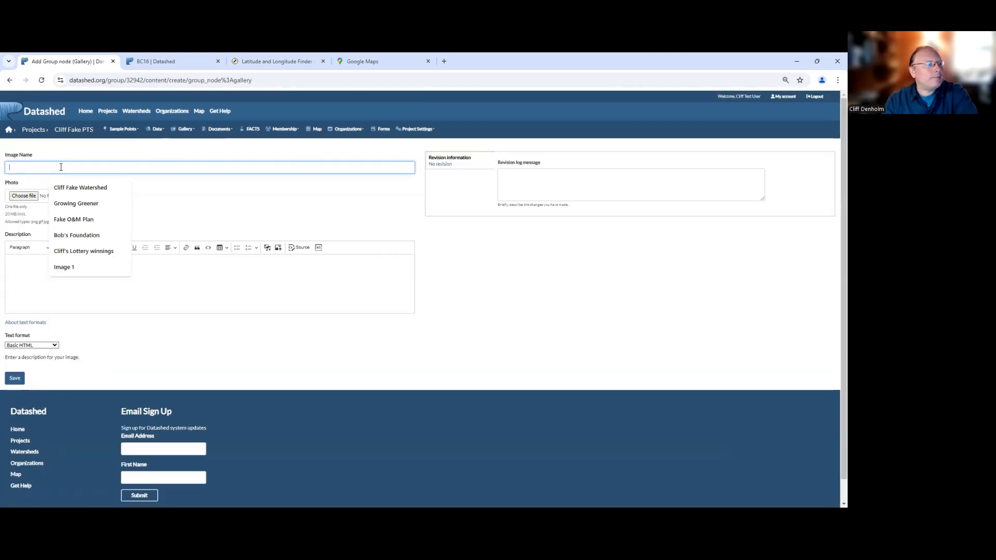
{"action": "left_click", "coordinate": [65, 267]}
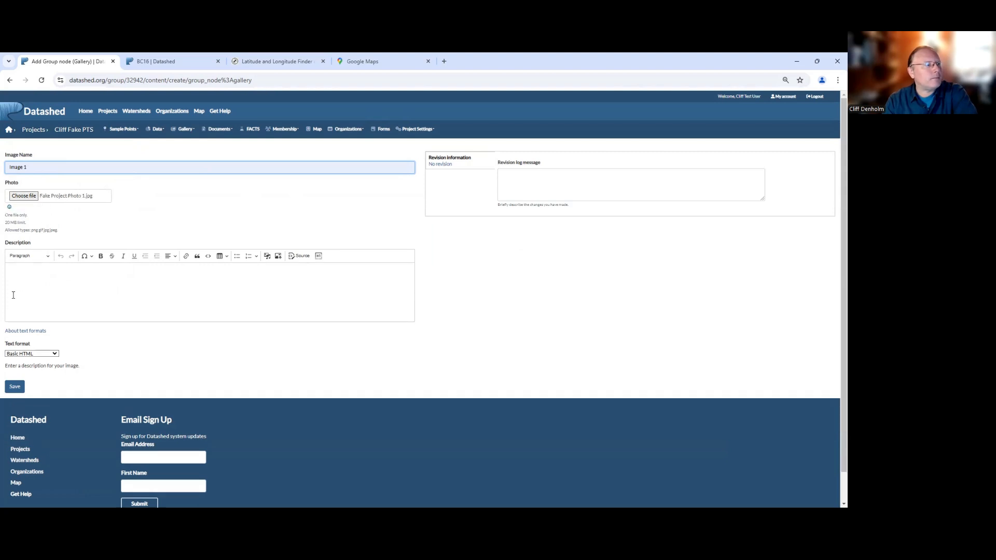
Give the image the description "wetland", save it and view the photo enlarged in the project's gallery.
{"action": "left_click", "coordinate": [28, 279]}
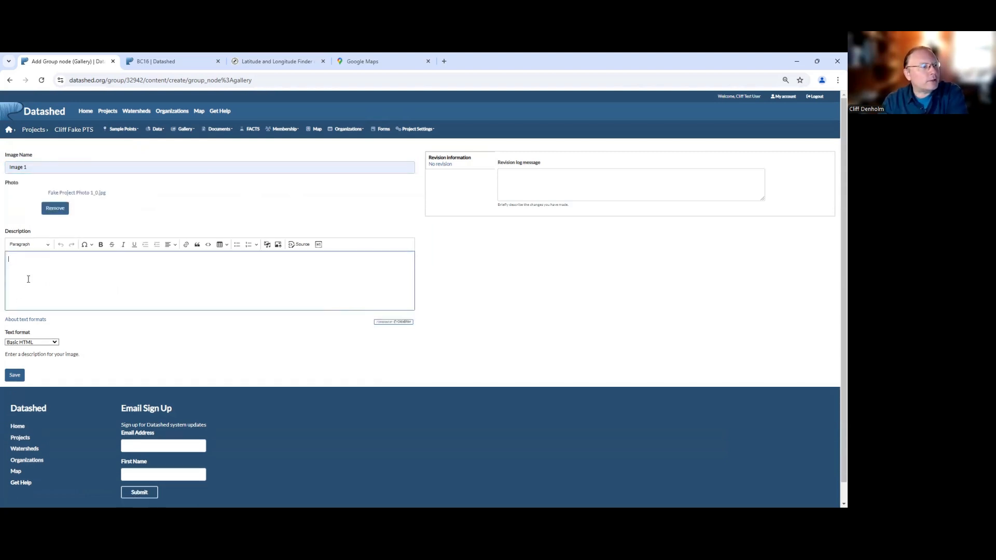
{"action": "type", "text": "wetland"}
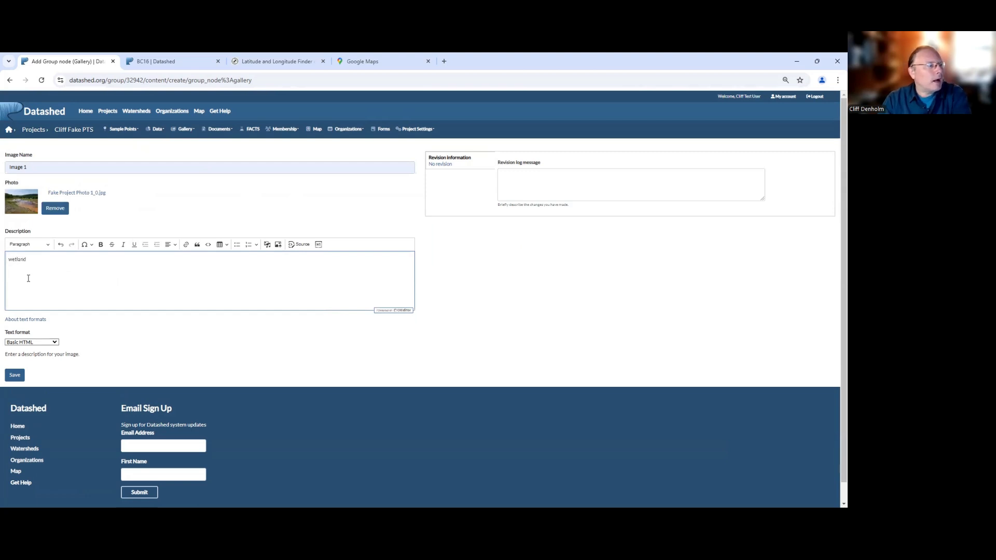
{"action": "left_click", "coordinate": [14, 380]}
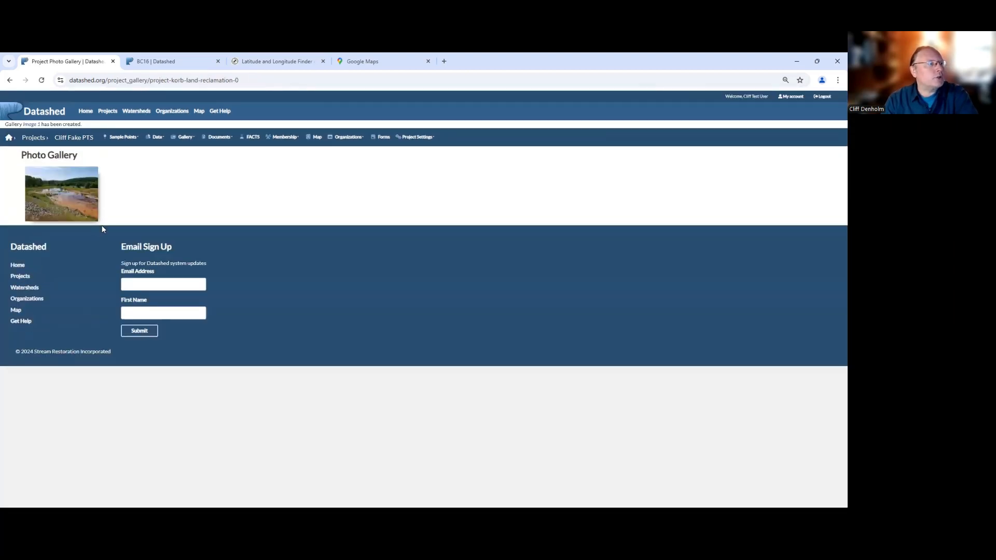
{"action": "left_click", "coordinate": [53, 203]}
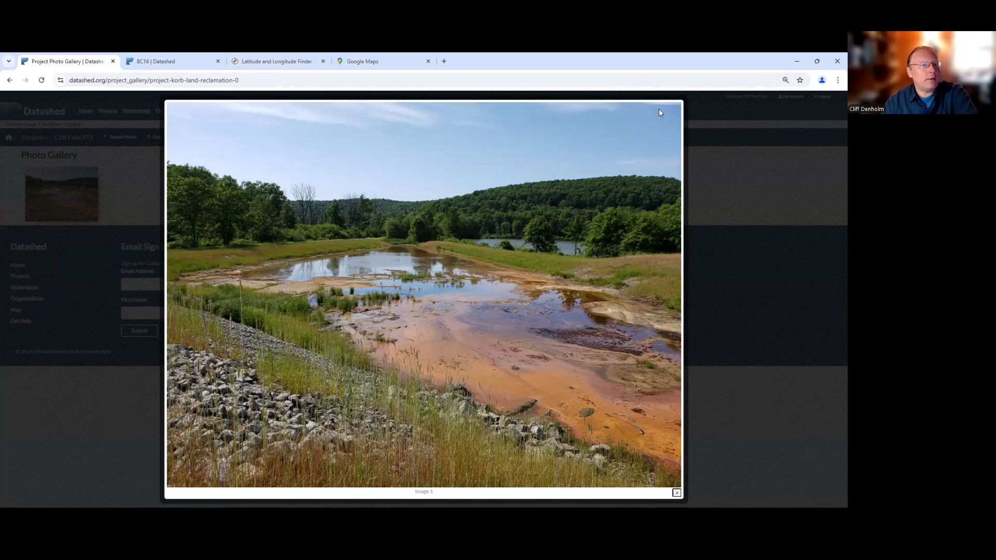
{"action": "left_click", "coordinate": [178, 200]}
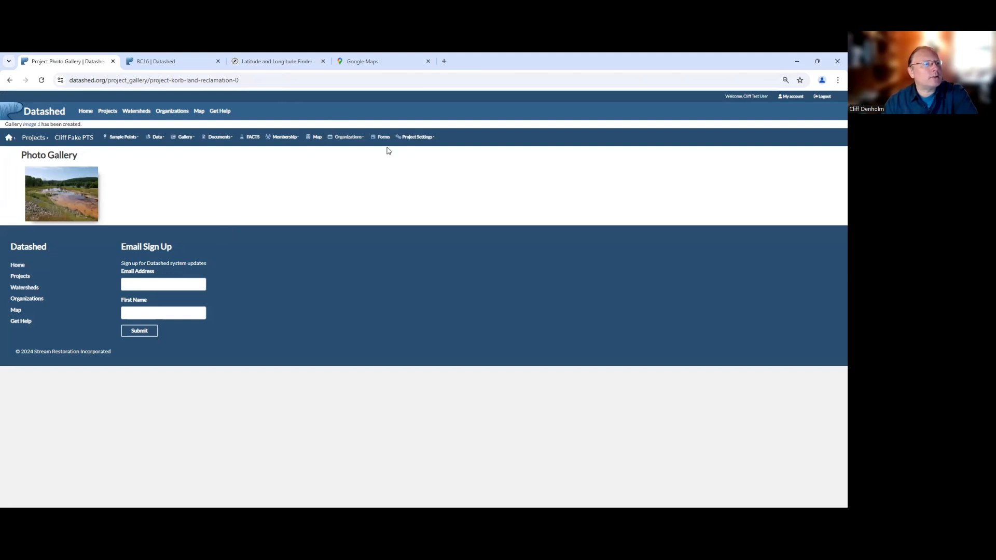
Start a new document entry for the project with the File Name "Fake O&M Plan".
{"action": "left_click", "coordinate": [212, 138]}
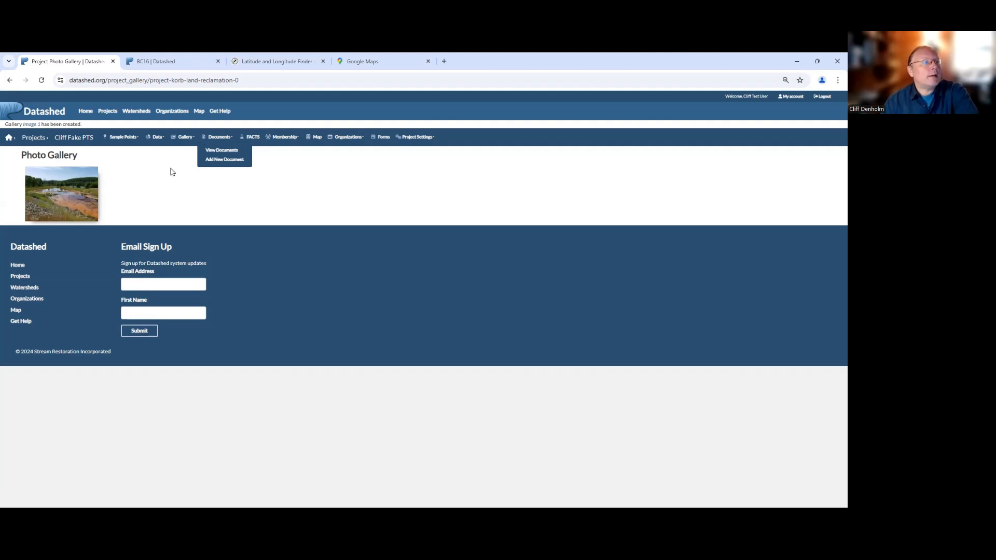
{"action": "left_click", "coordinate": [215, 164]}
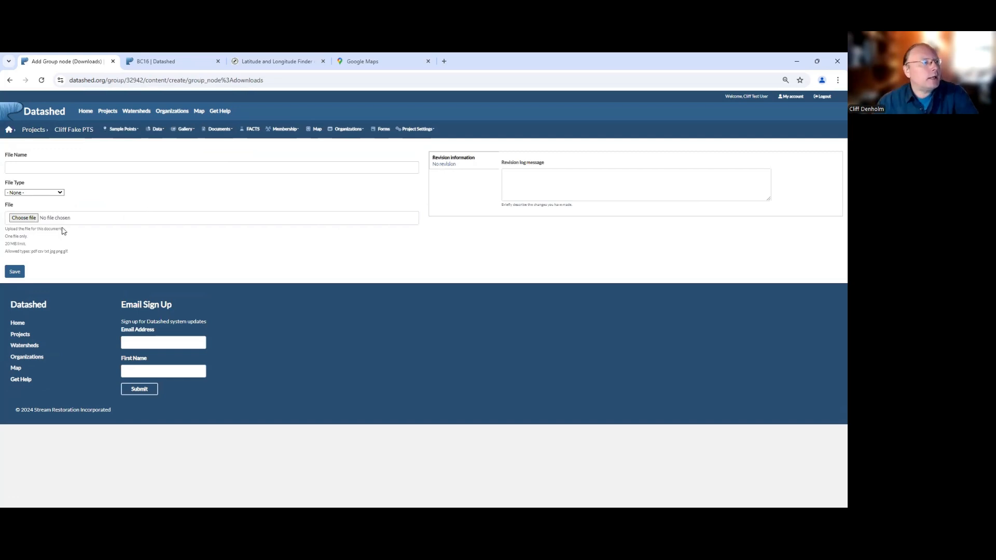
{"action": "left_click", "coordinate": [23, 166]}
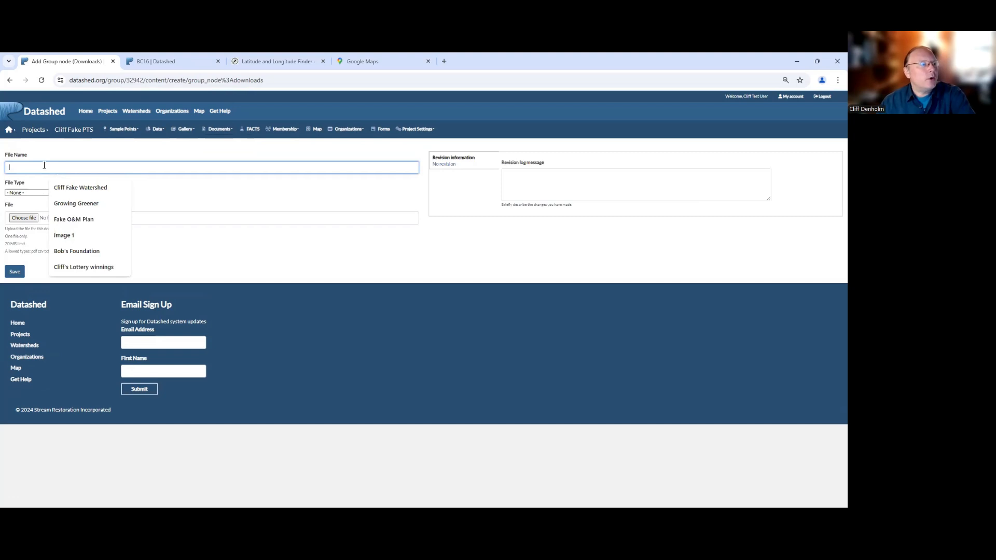
{"action": "left_click", "coordinate": [73, 219]}
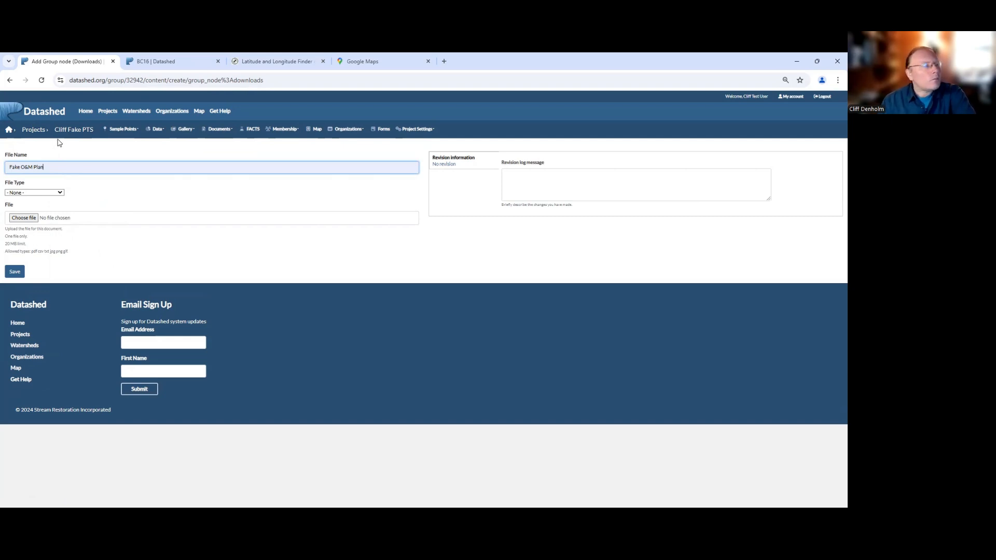
Set the document's File Type to O&M Plan Instructions, attach the Fake O&M Plan PDF and save the entry.
{"action": "left_click", "coordinate": [61, 194]}
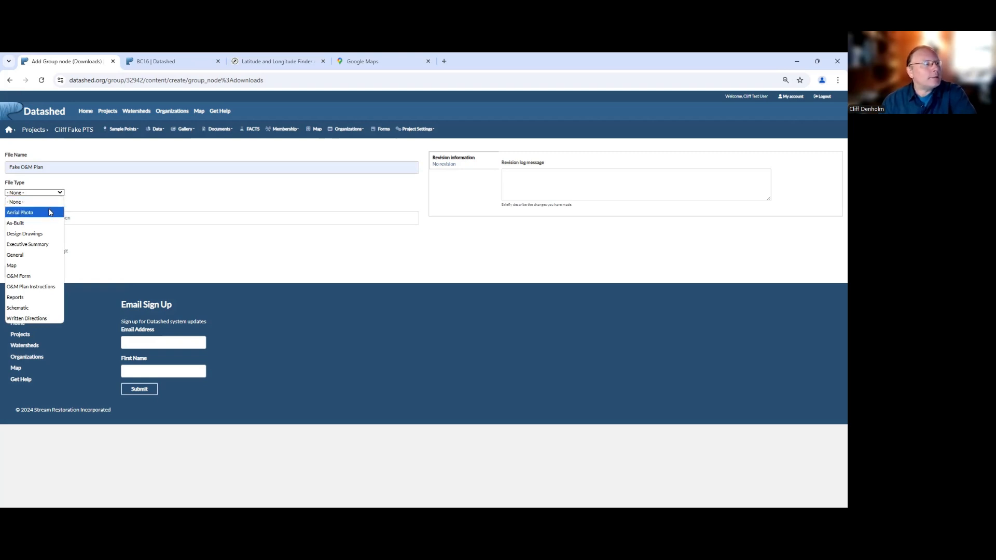
{"action": "left_click", "coordinate": [33, 277]}
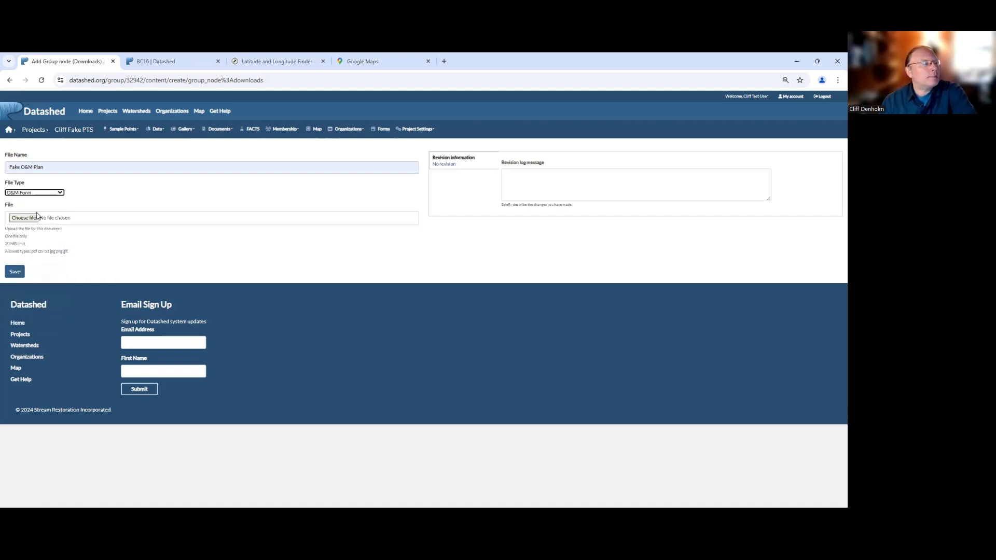
{"action": "left_click", "coordinate": [60, 193]}
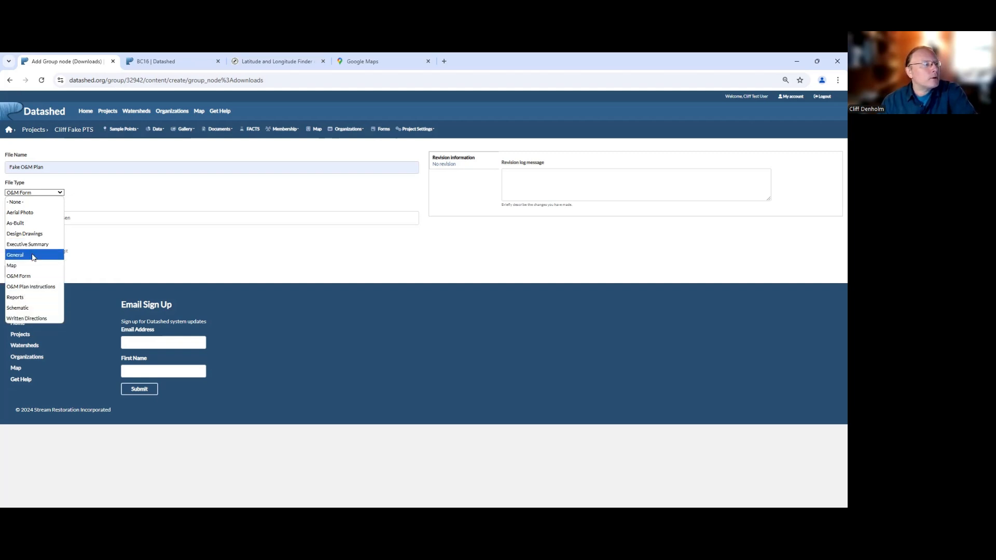
{"action": "left_click", "coordinate": [29, 287]}
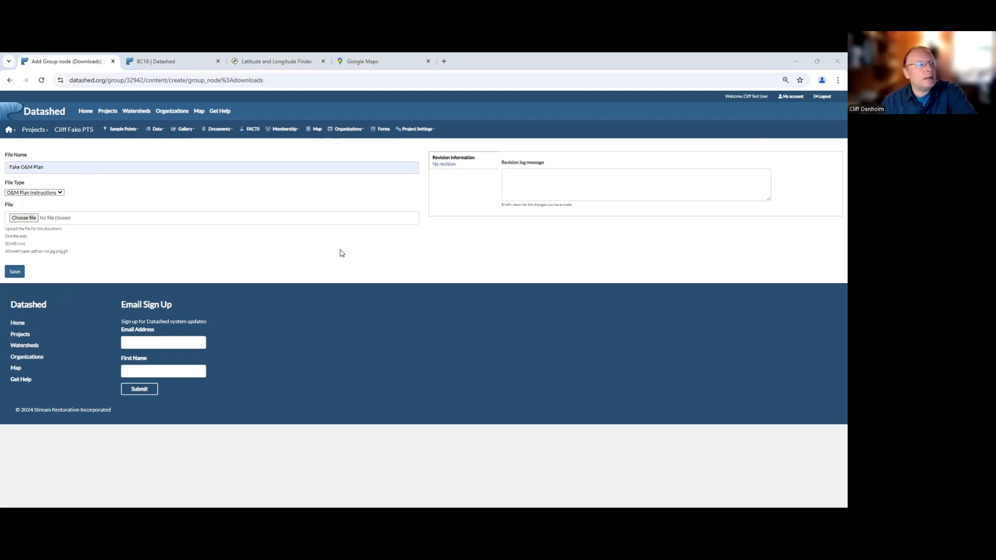
{"action": "double_click", "coordinate": [133, 227]}
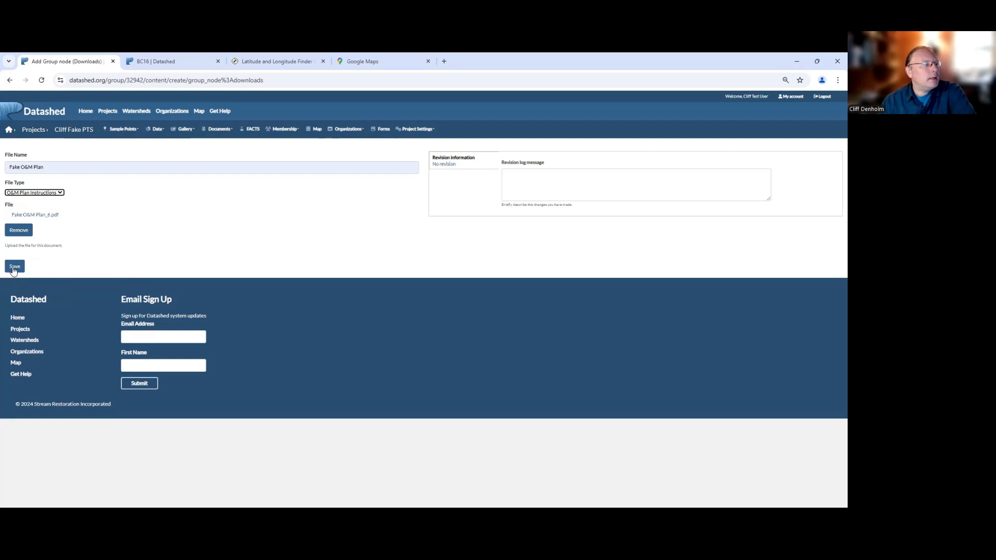
{"action": "left_click", "coordinate": [14, 267]}
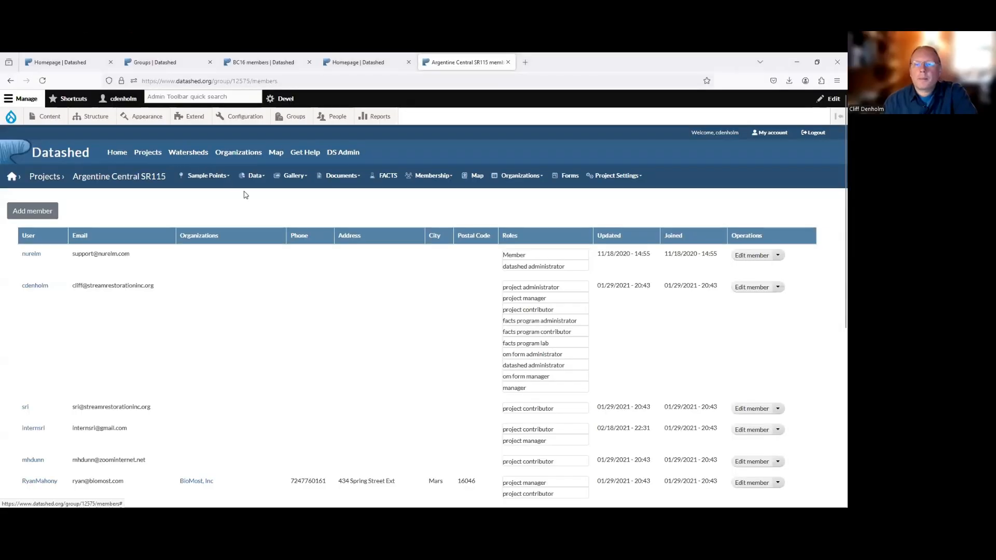
View the Documents & Downloads list of the Argentine Central SR115 project and look over its file categories.
{"action": "left_click", "coordinate": [338, 176]}
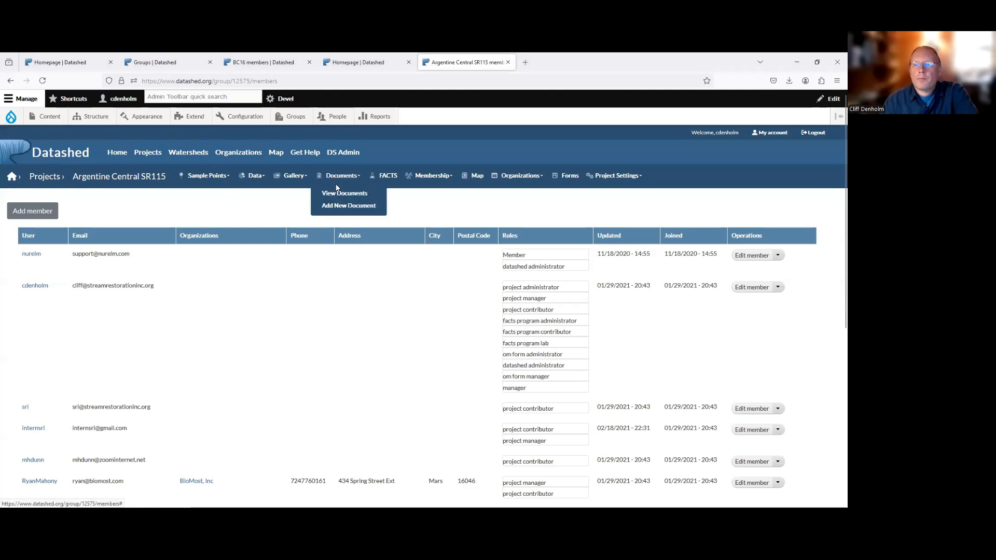
{"action": "left_click", "coordinate": [334, 195]}
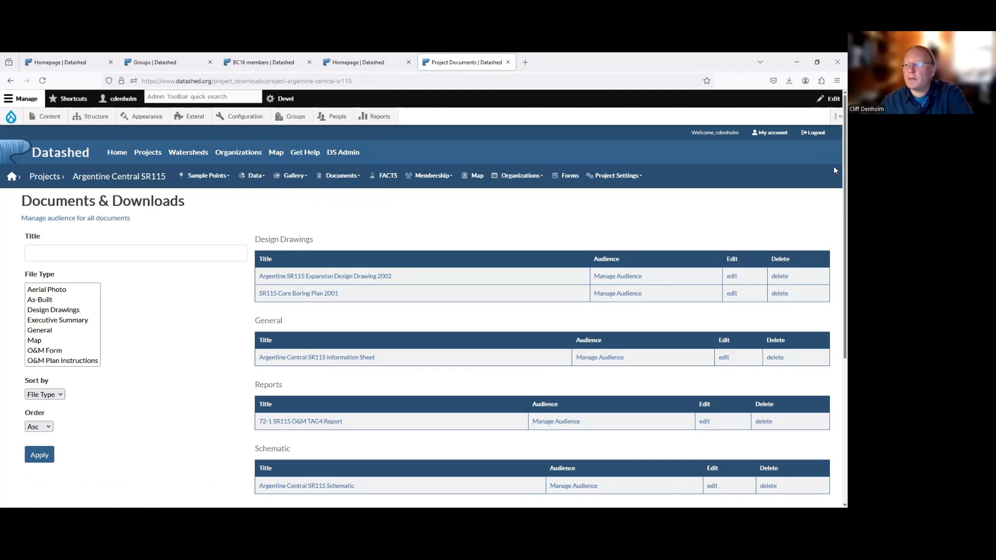
{"action": "scroll", "coordinate": [834, 167], "scroll_direction": "down", "scroll_amount": 1}
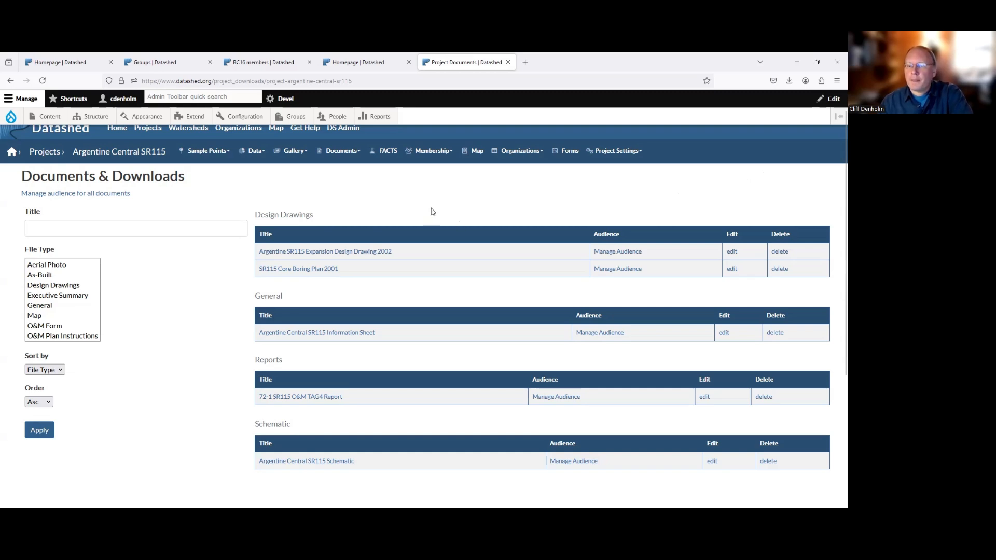
Add the fake PTS project to the audience of the SR115 Core Boring Plan 2001 document and save the audience selection.
{"action": "triple_click", "coordinate": [835, 193]}
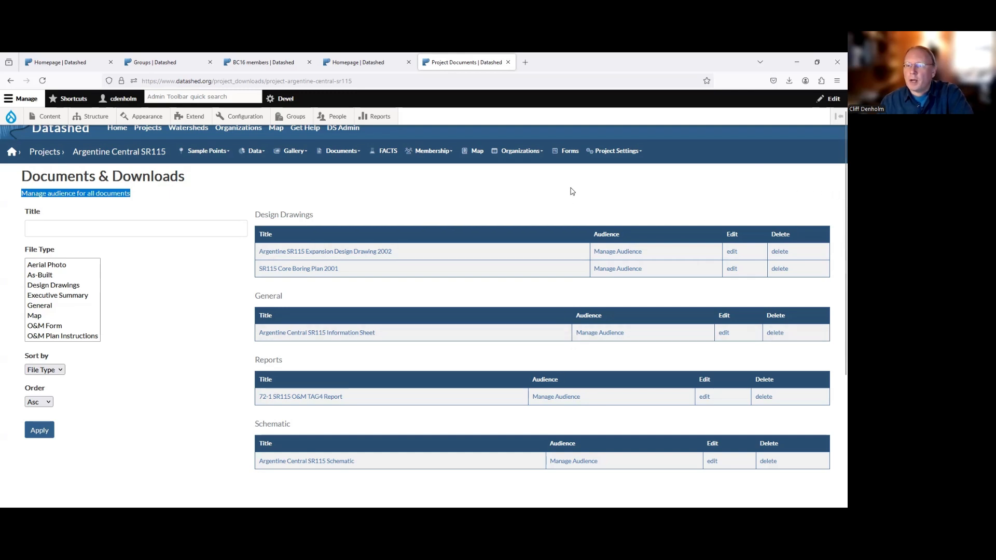
{"action": "left_click", "coordinate": [624, 275]}
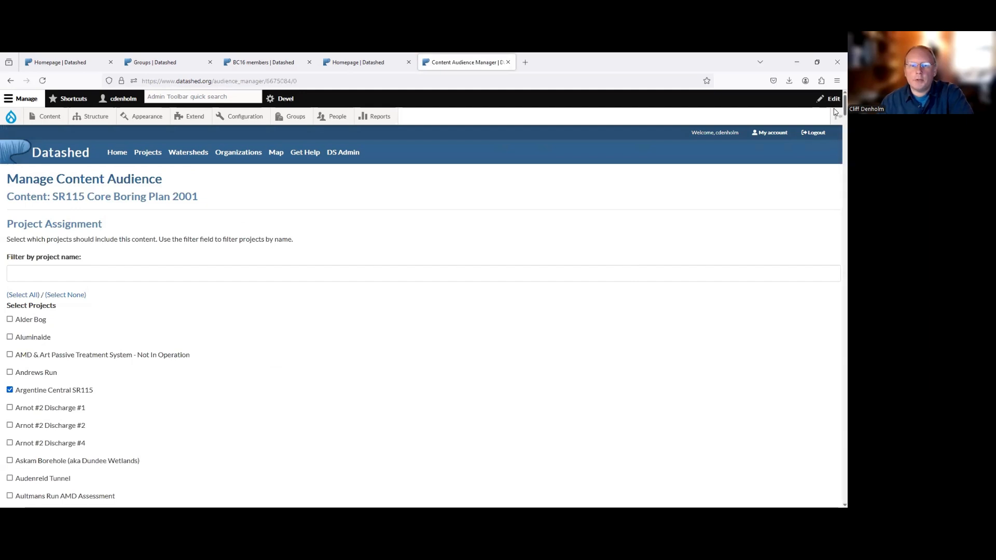
{"action": "scroll", "coordinate": [835, 112], "scroll_direction": "down", "scroll_amount": 1}
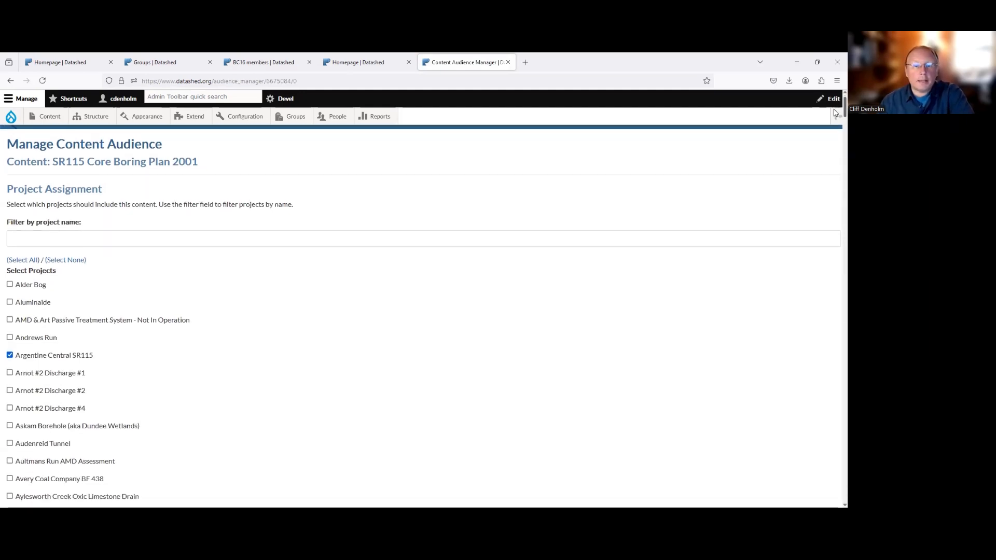
{"action": "scroll", "coordinate": [835, 111], "scroll_direction": "down", "scroll_amount": 2}
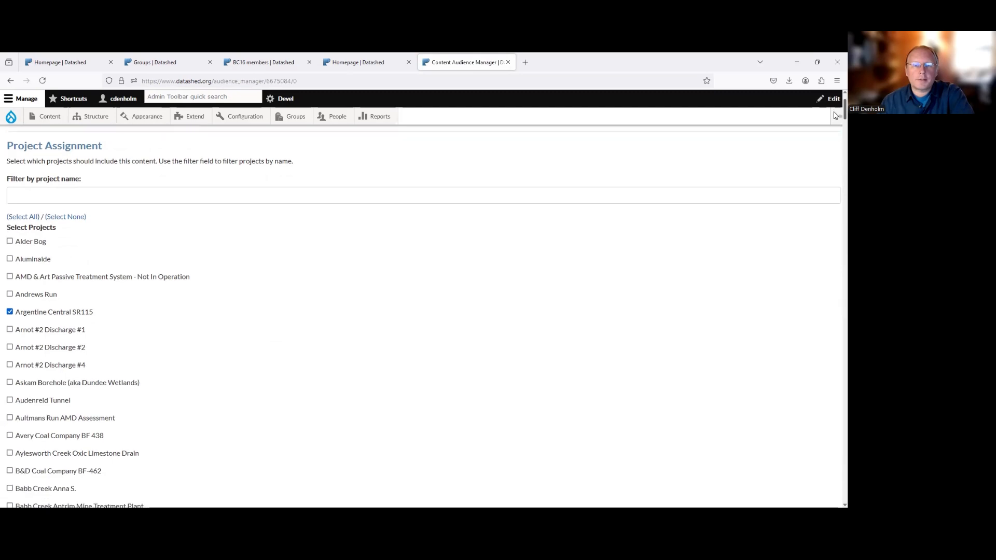
{"action": "scroll", "coordinate": [835, 116], "scroll_direction": "down", "scroll_amount": 2}
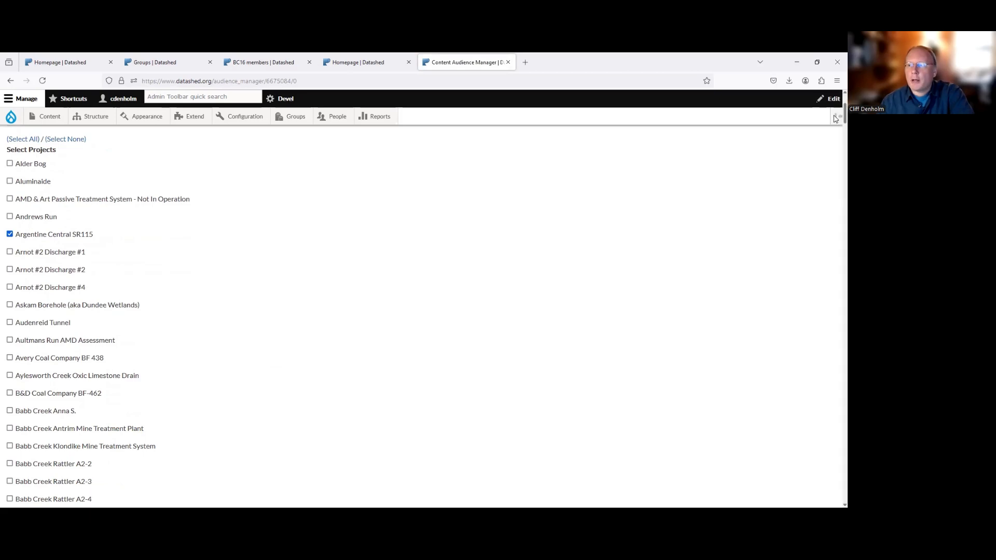
{"action": "scroll", "coordinate": [835, 118], "scroll_direction": "down", "scroll_amount": 1}
{"action": "scroll", "coordinate": [835, 120], "scroll_direction": "down", "scroll_amount": 6}
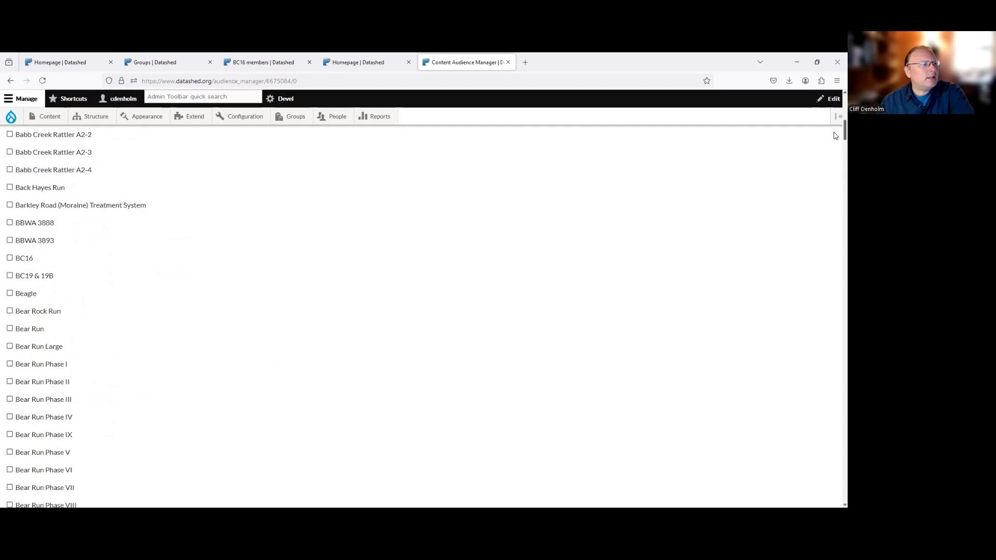
{"action": "left_click_drag", "start_coordinate": [834, 133], "coordinate": [835, 184]}
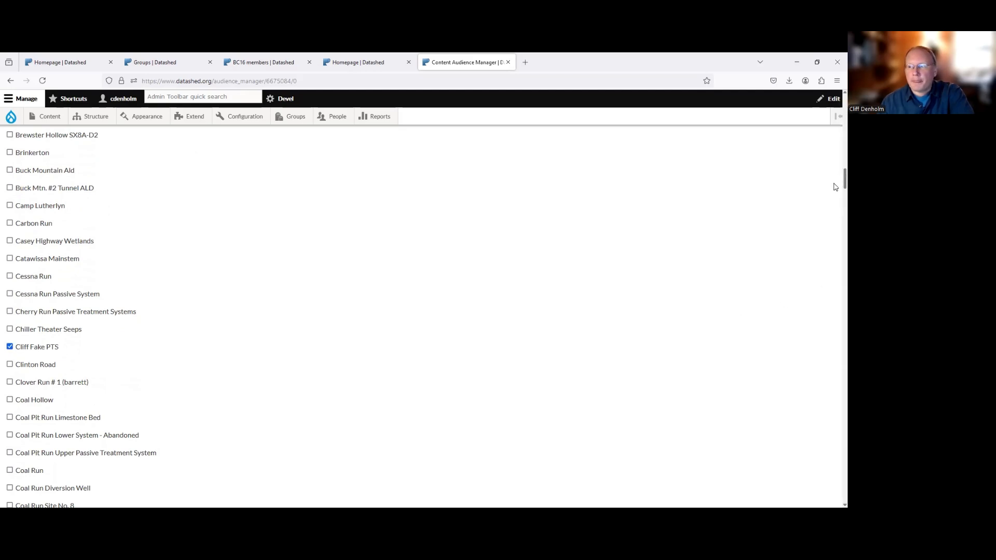
{"action": "scroll", "coordinate": [835, 184], "scroll_direction": "down", "scroll_amount": 20}
{"action": "scroll", "coordinate": [822, 359], "scroll_direction": "down", "scroll_amount": 20}
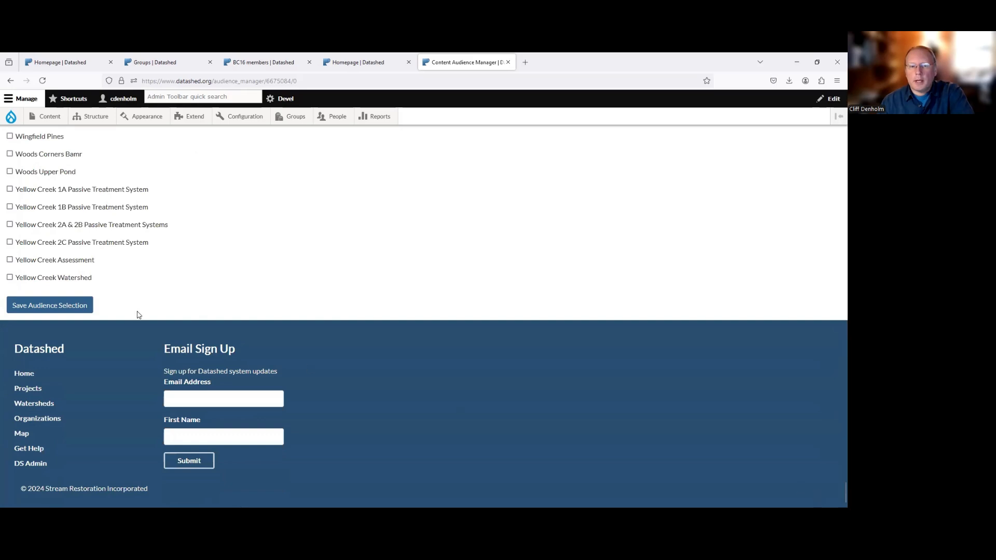
{"action": "left_click", "coordinate": [36, 310]}
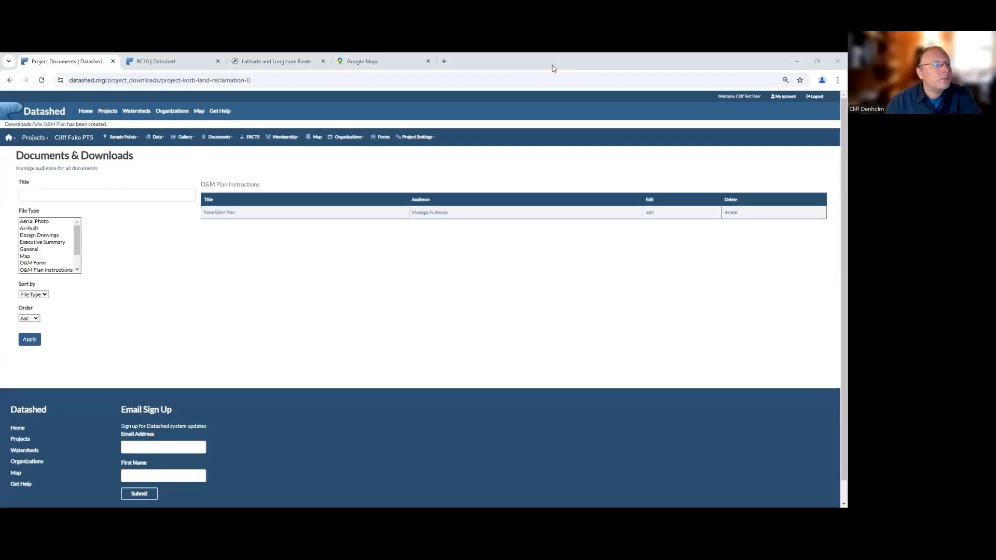
Check the fake PTS project's Documents & Downloads list in the other browser window and open the Projects overview.
{"action": "left_click", "coordinate": [67, 139]}
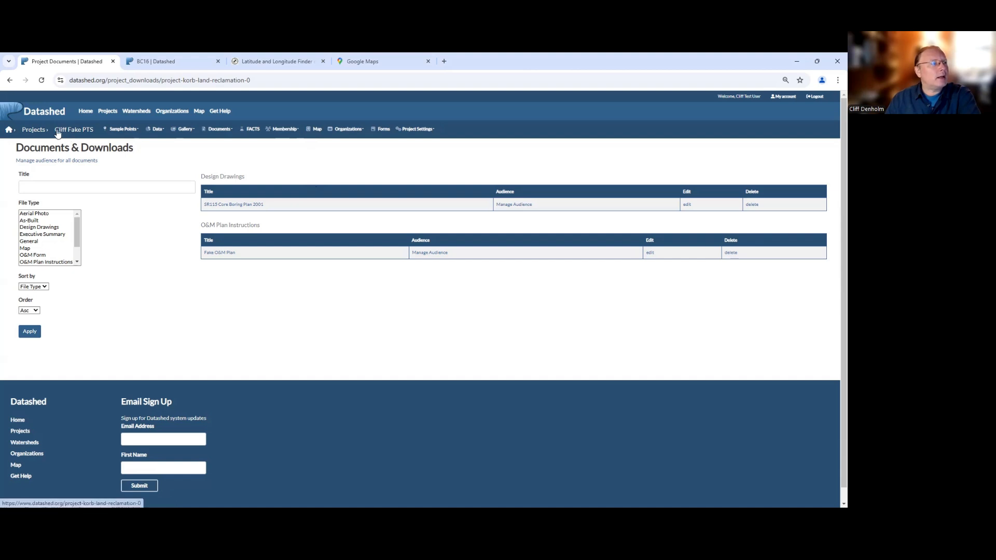
{"action": "left_click", "coordinate": [38, 130]}
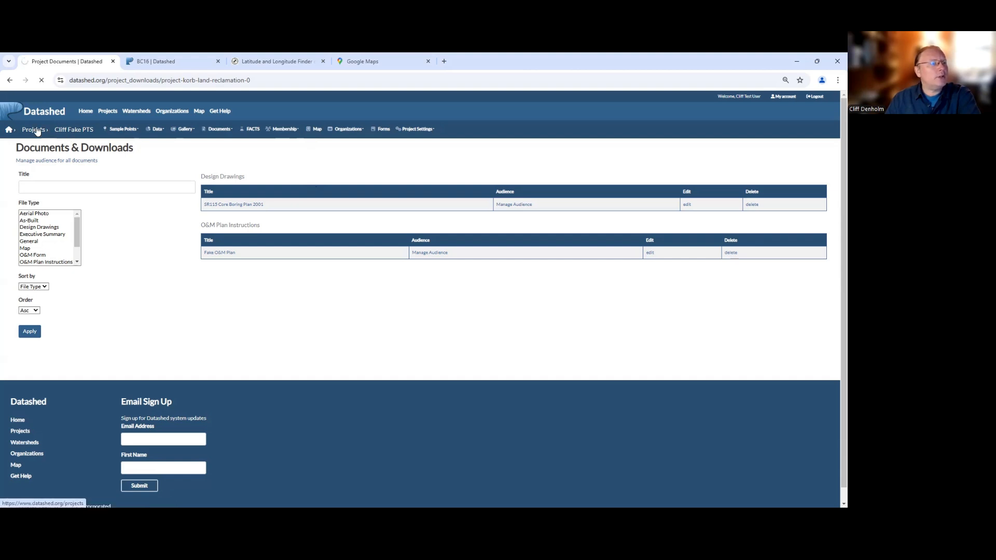